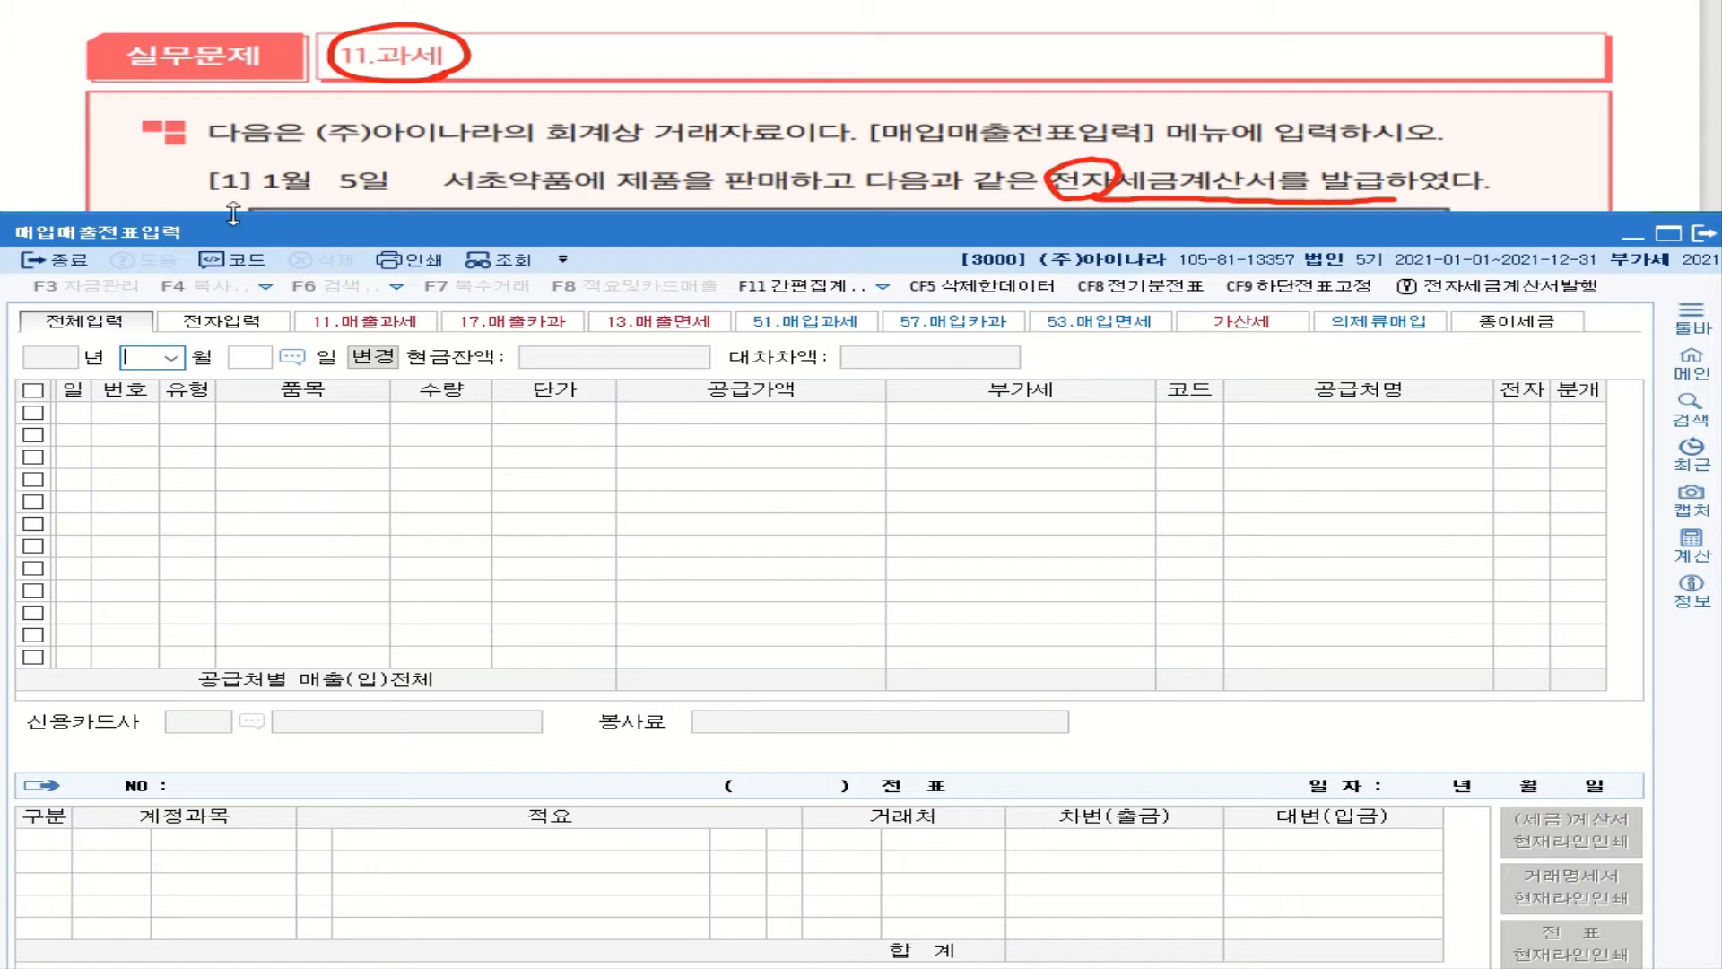
# Step: Start a new voucher row dated January 5, 2021 (month 01, day 5)
pyautogui.click(175, 366)
pyautogui.click(165, 384)
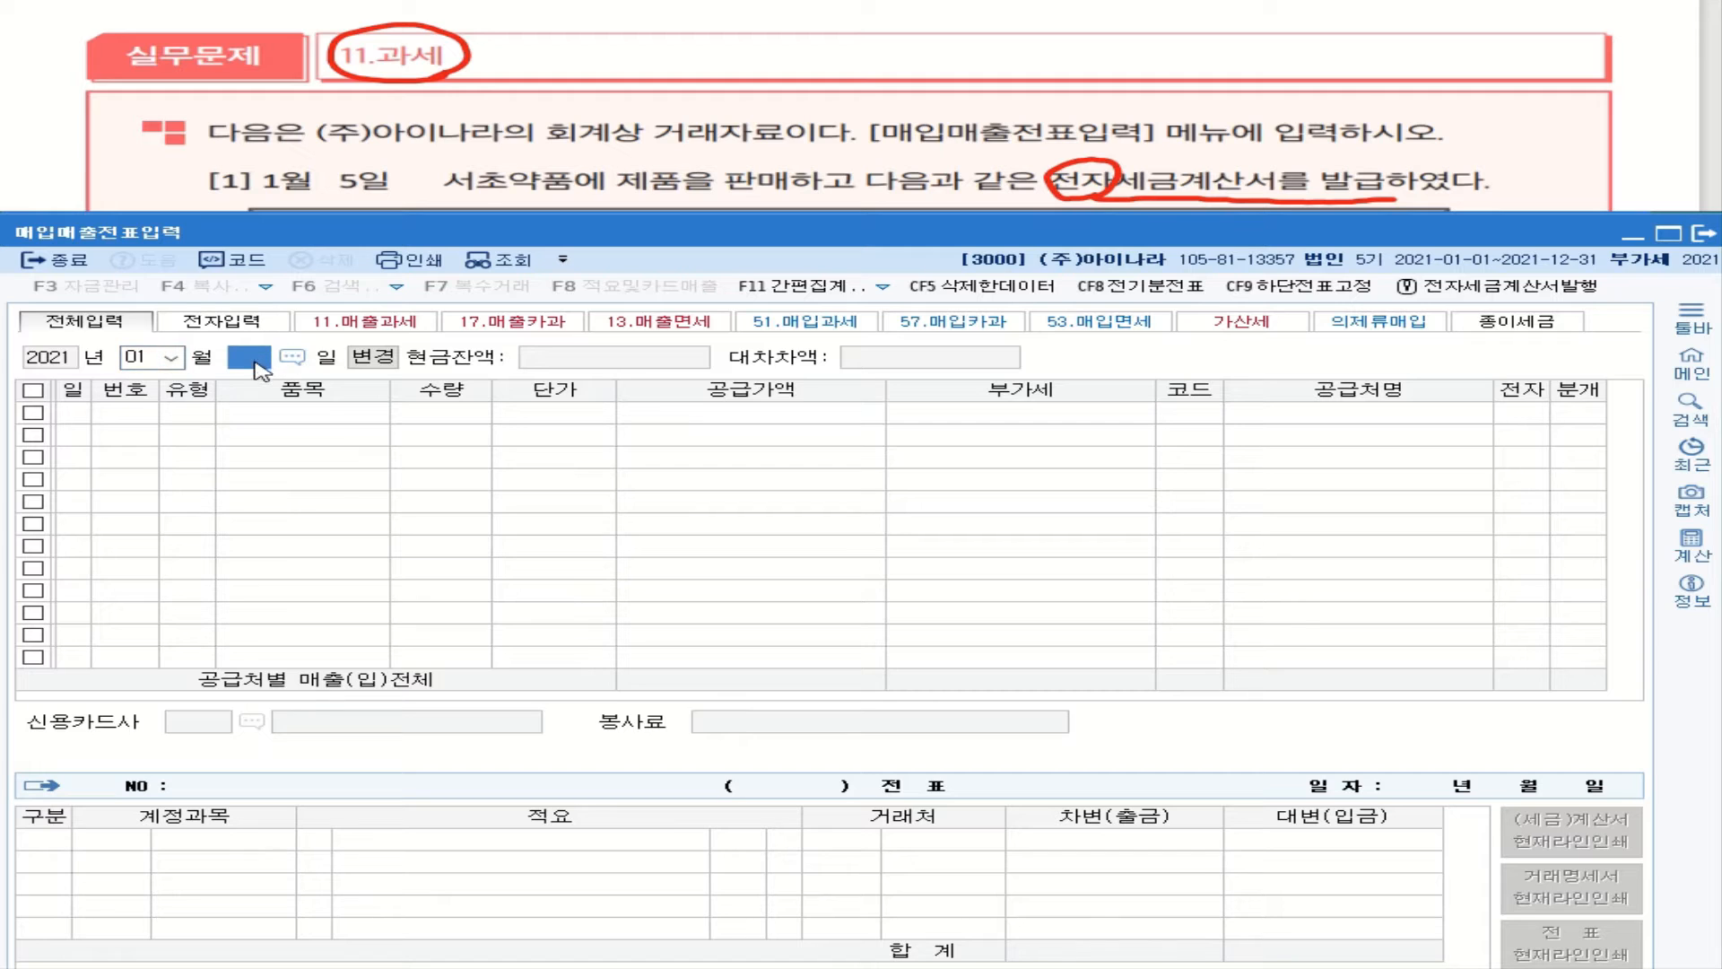
pyautogui.write('5')
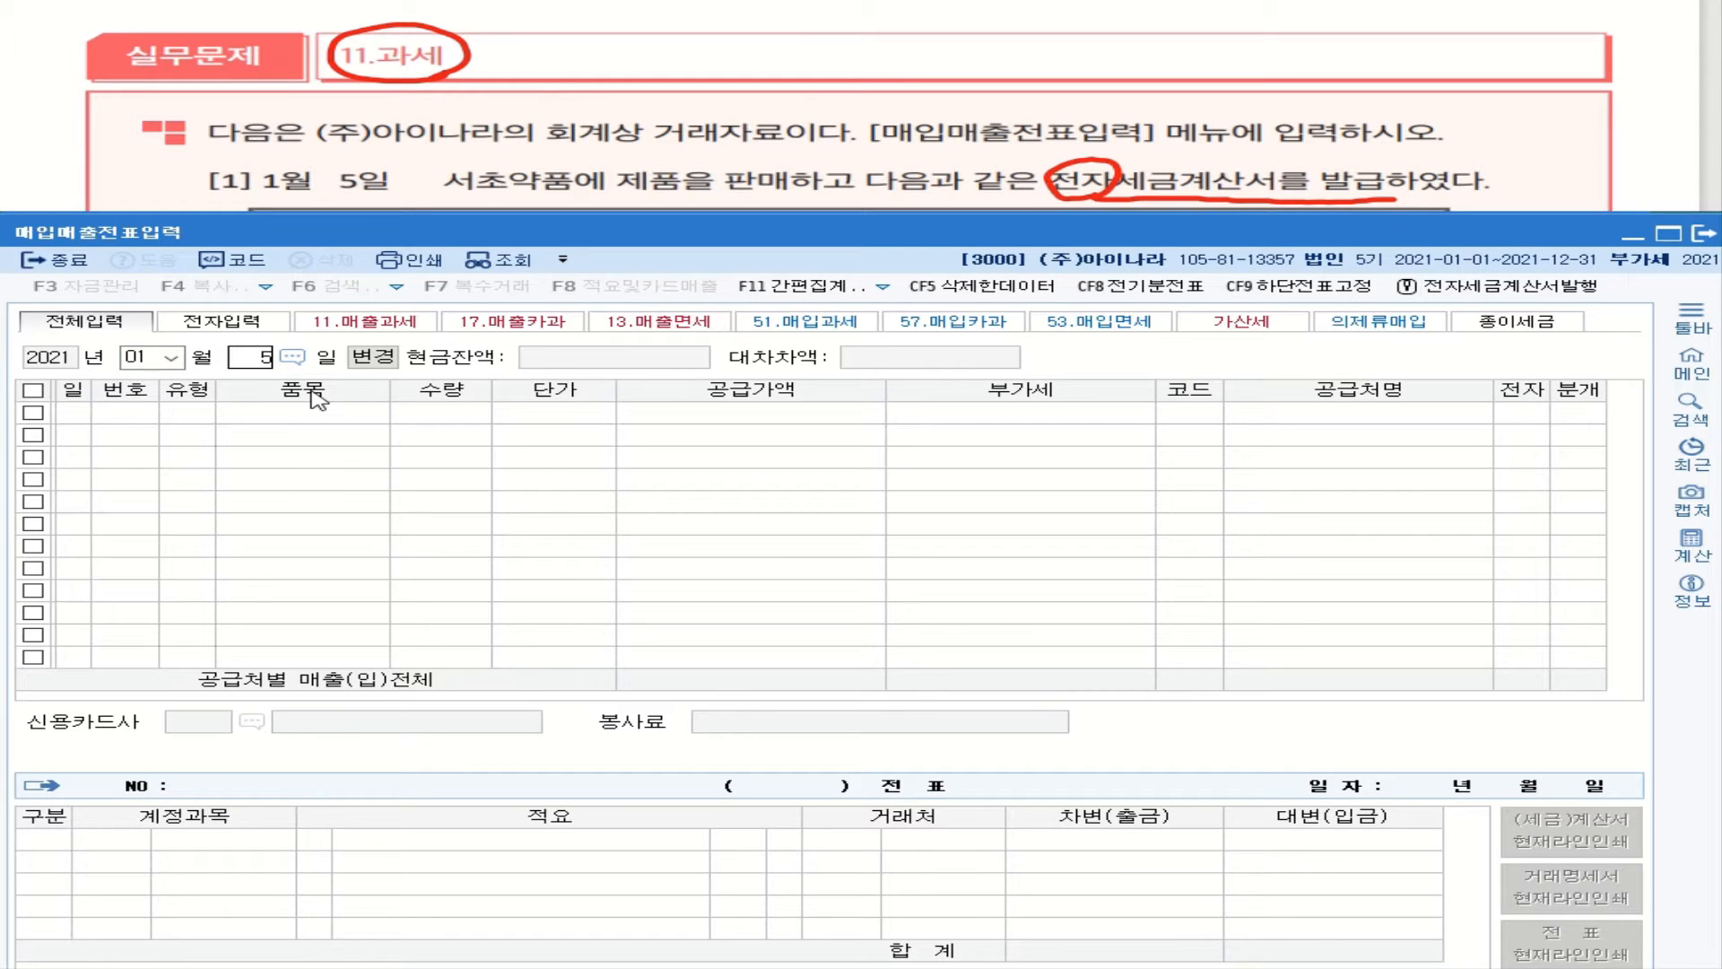
pyautogui.press('Return')
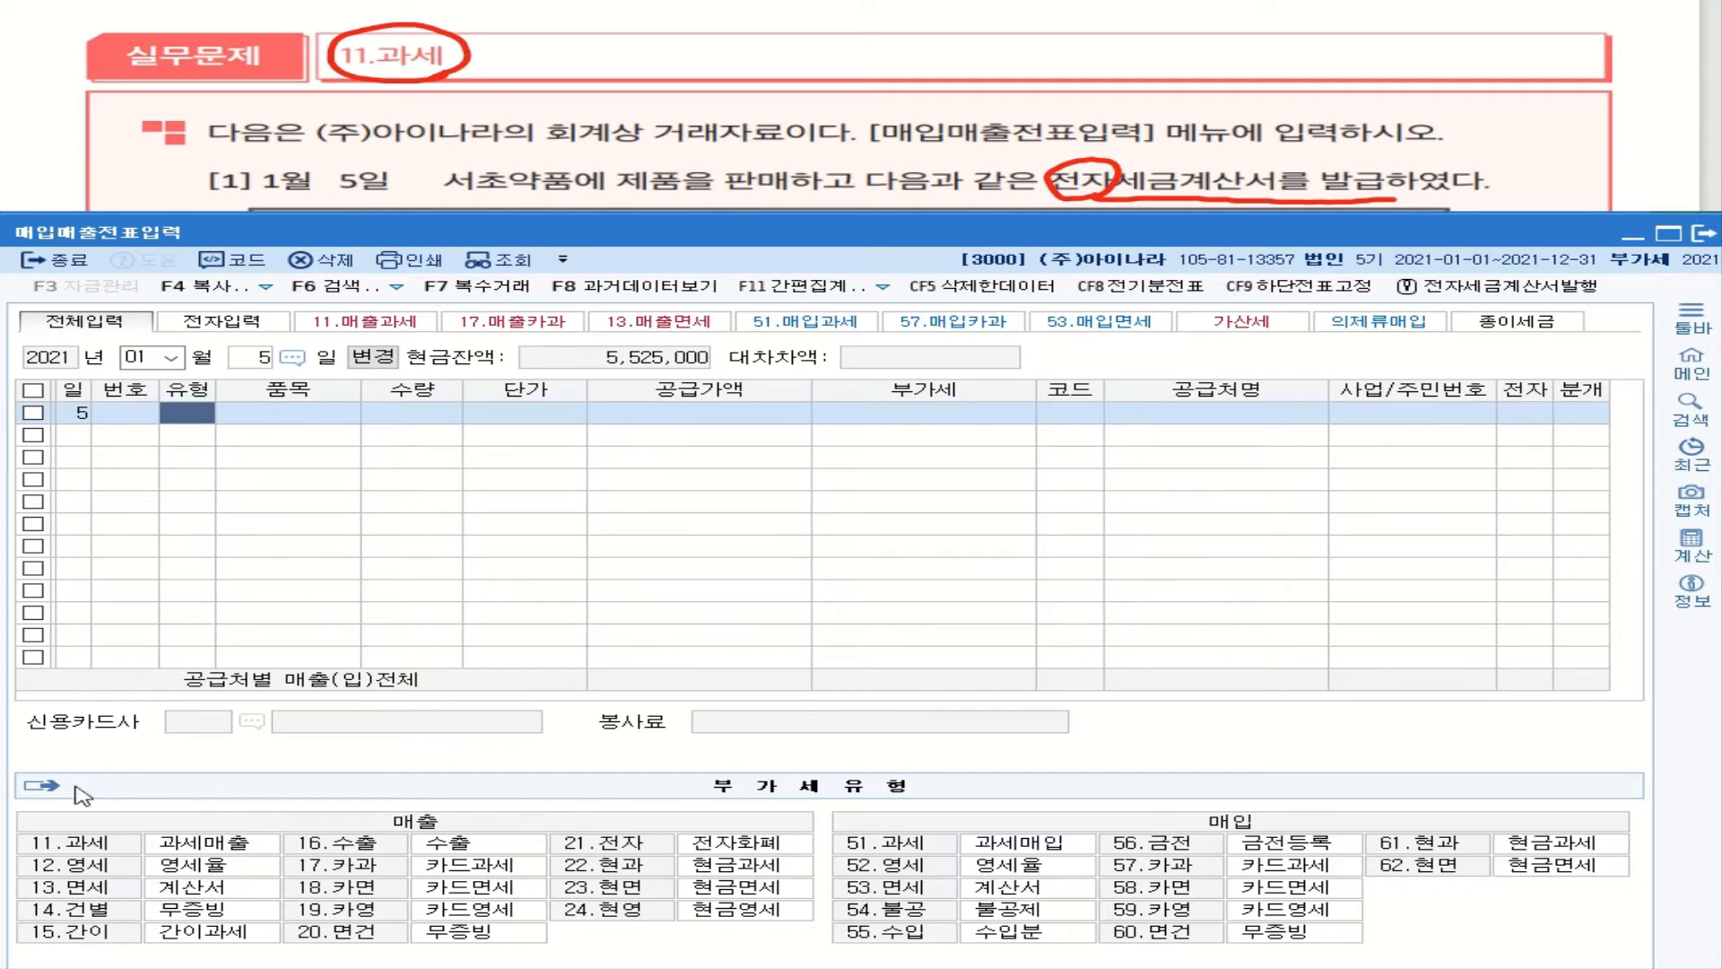
# Step: Enter a type 11 과세 line for 10 타이레놀 A형 at 200,000 each, giving 2,000,000 plus 200,000 VAT
pyautogui.write('11')
pyautogui.press('Return')
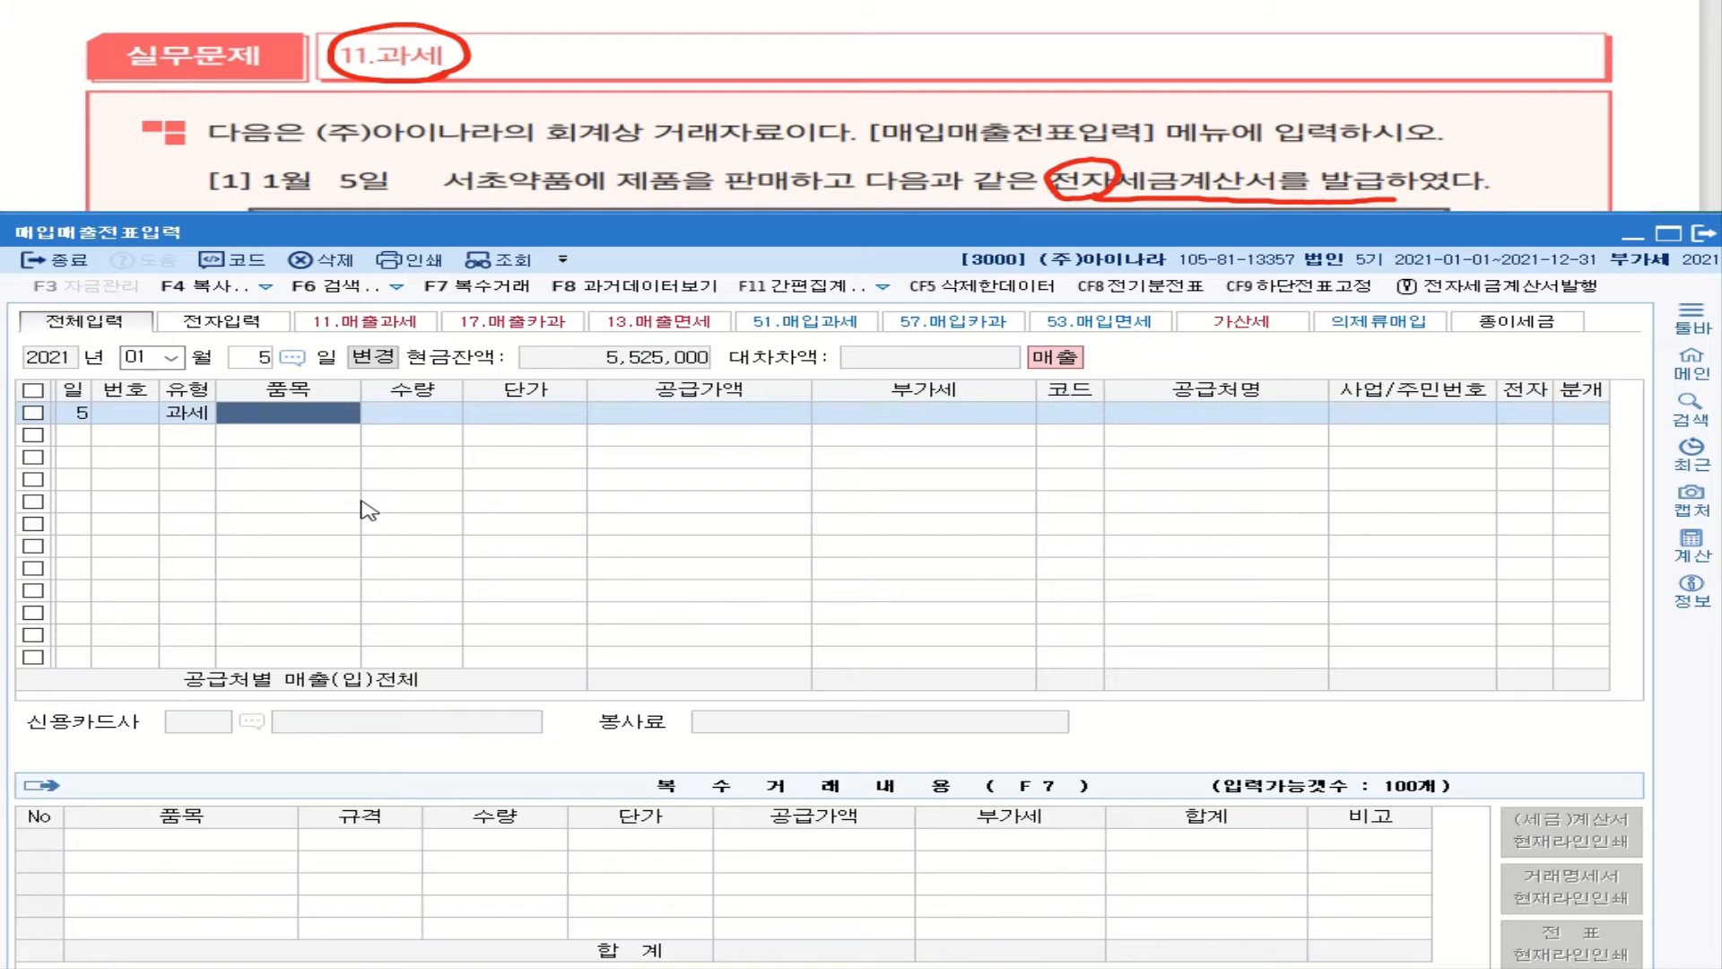
pyautogui.write('타')
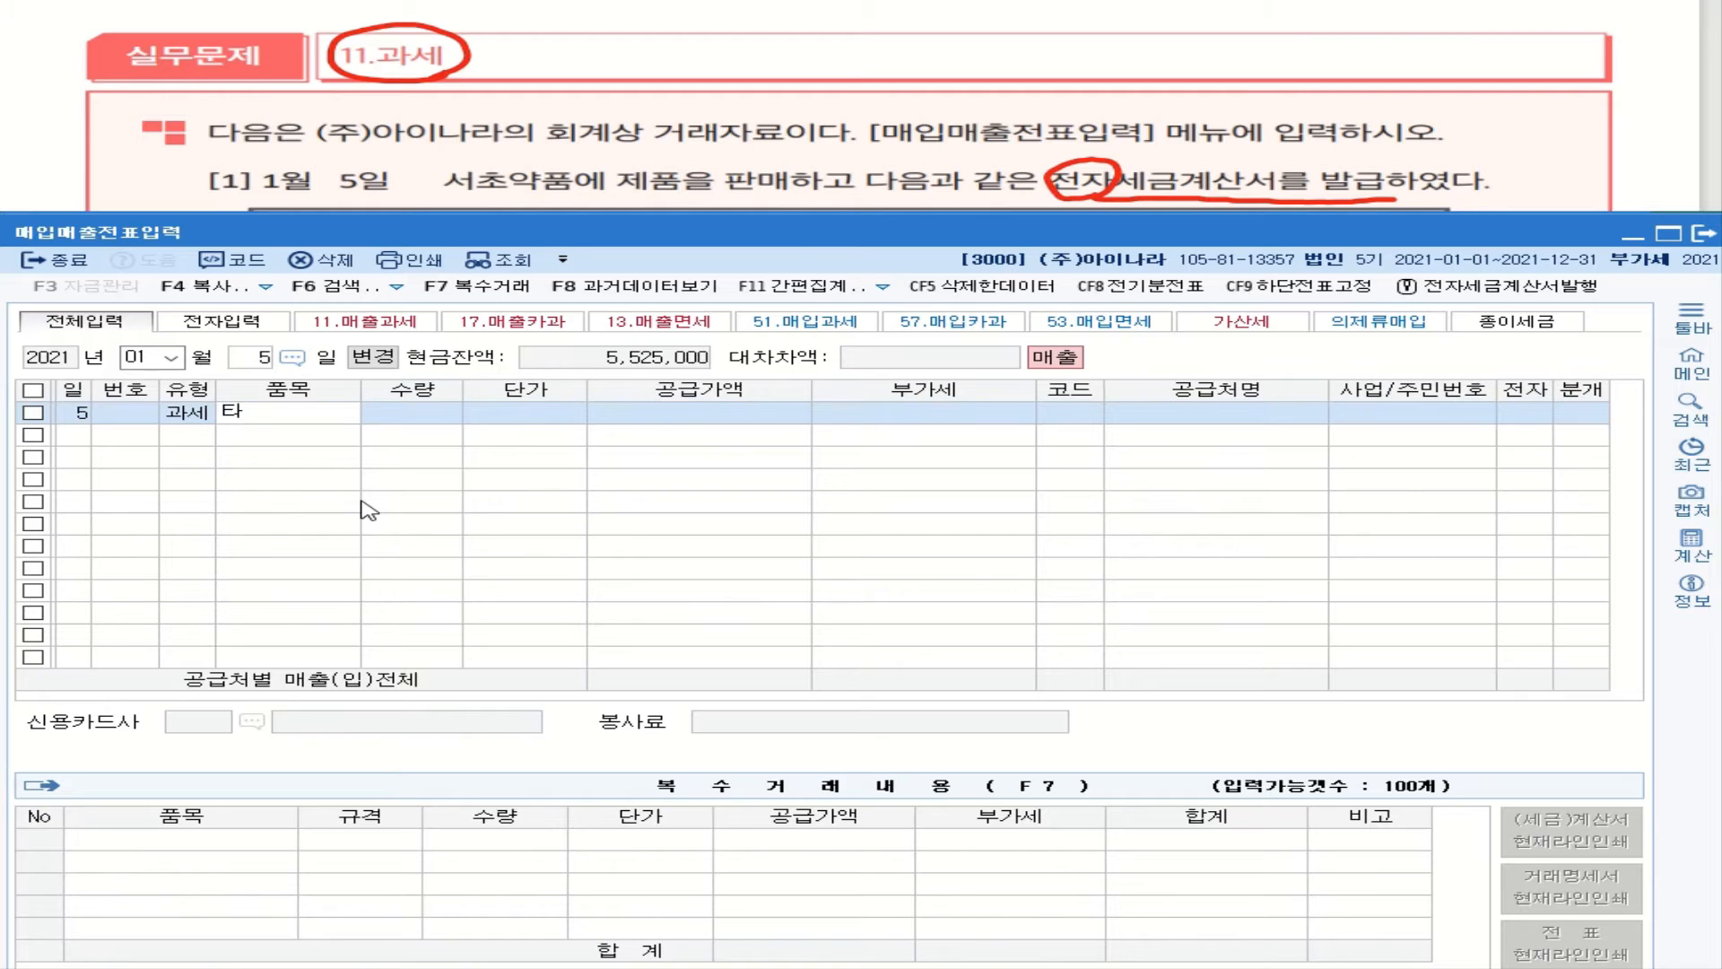
pyautogui.write('일')
pyautogui.write('ㅔ볼')
pyautogui.write('a')
pyautogui.press('BackSpace')
pyautogui.write('A형')
pyautogui.press('Return')
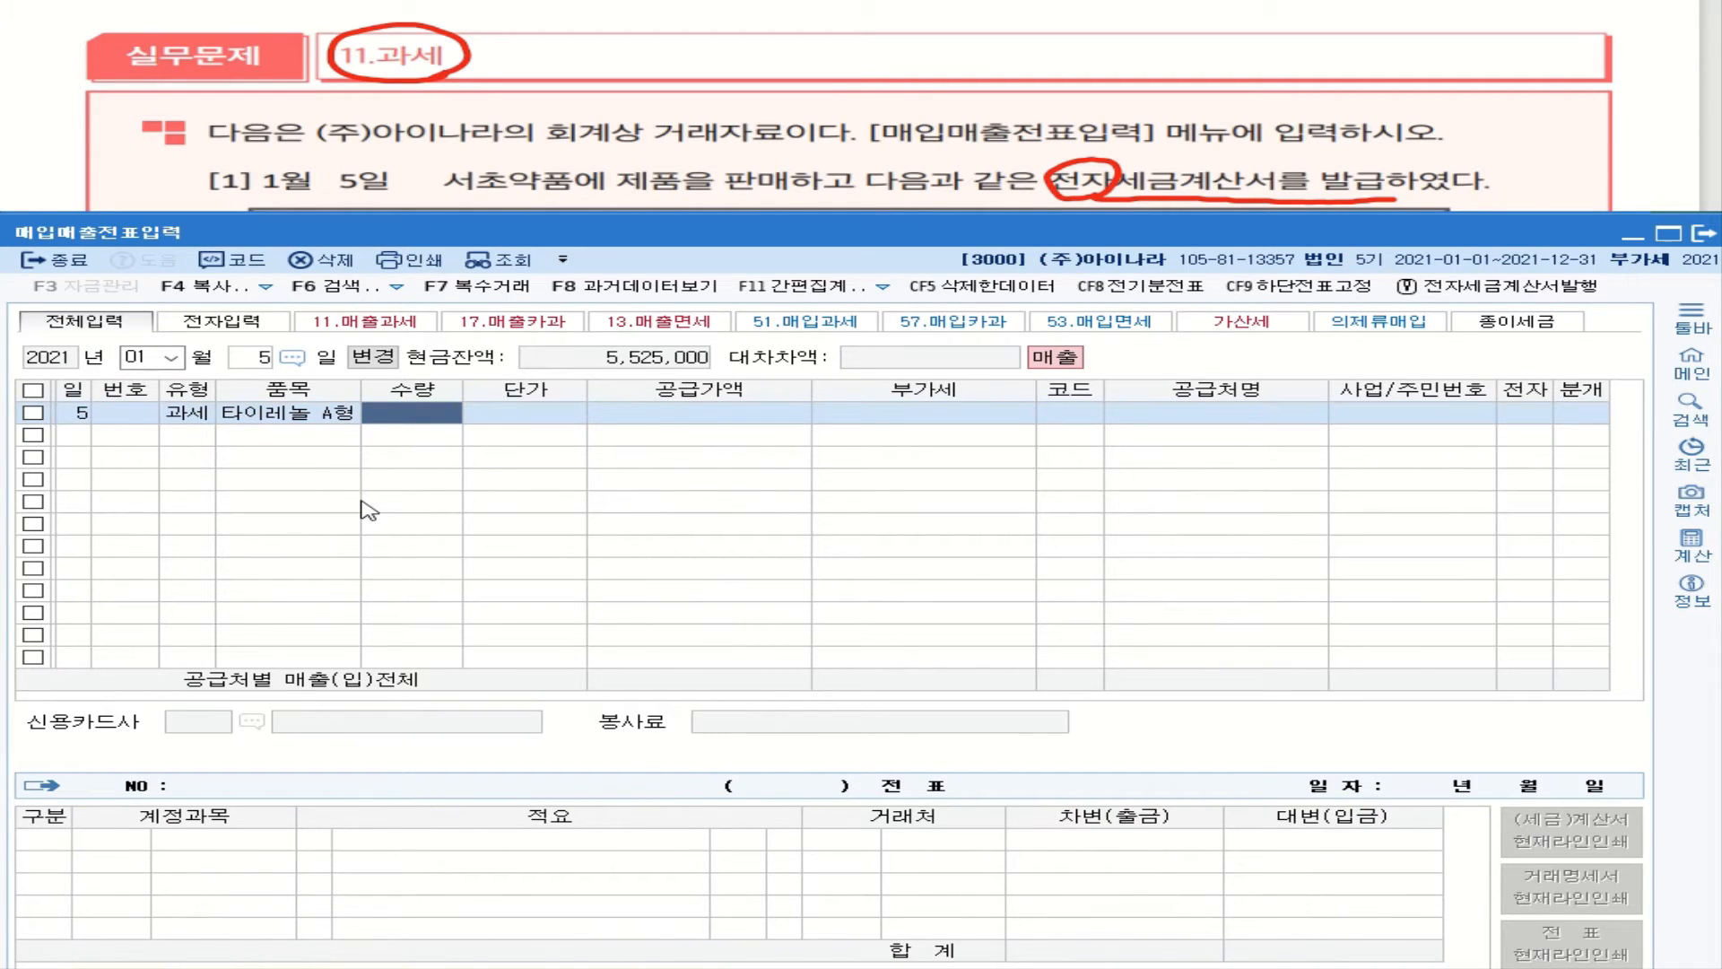
pyautogui.write('10')
pyautogui.press('Return')
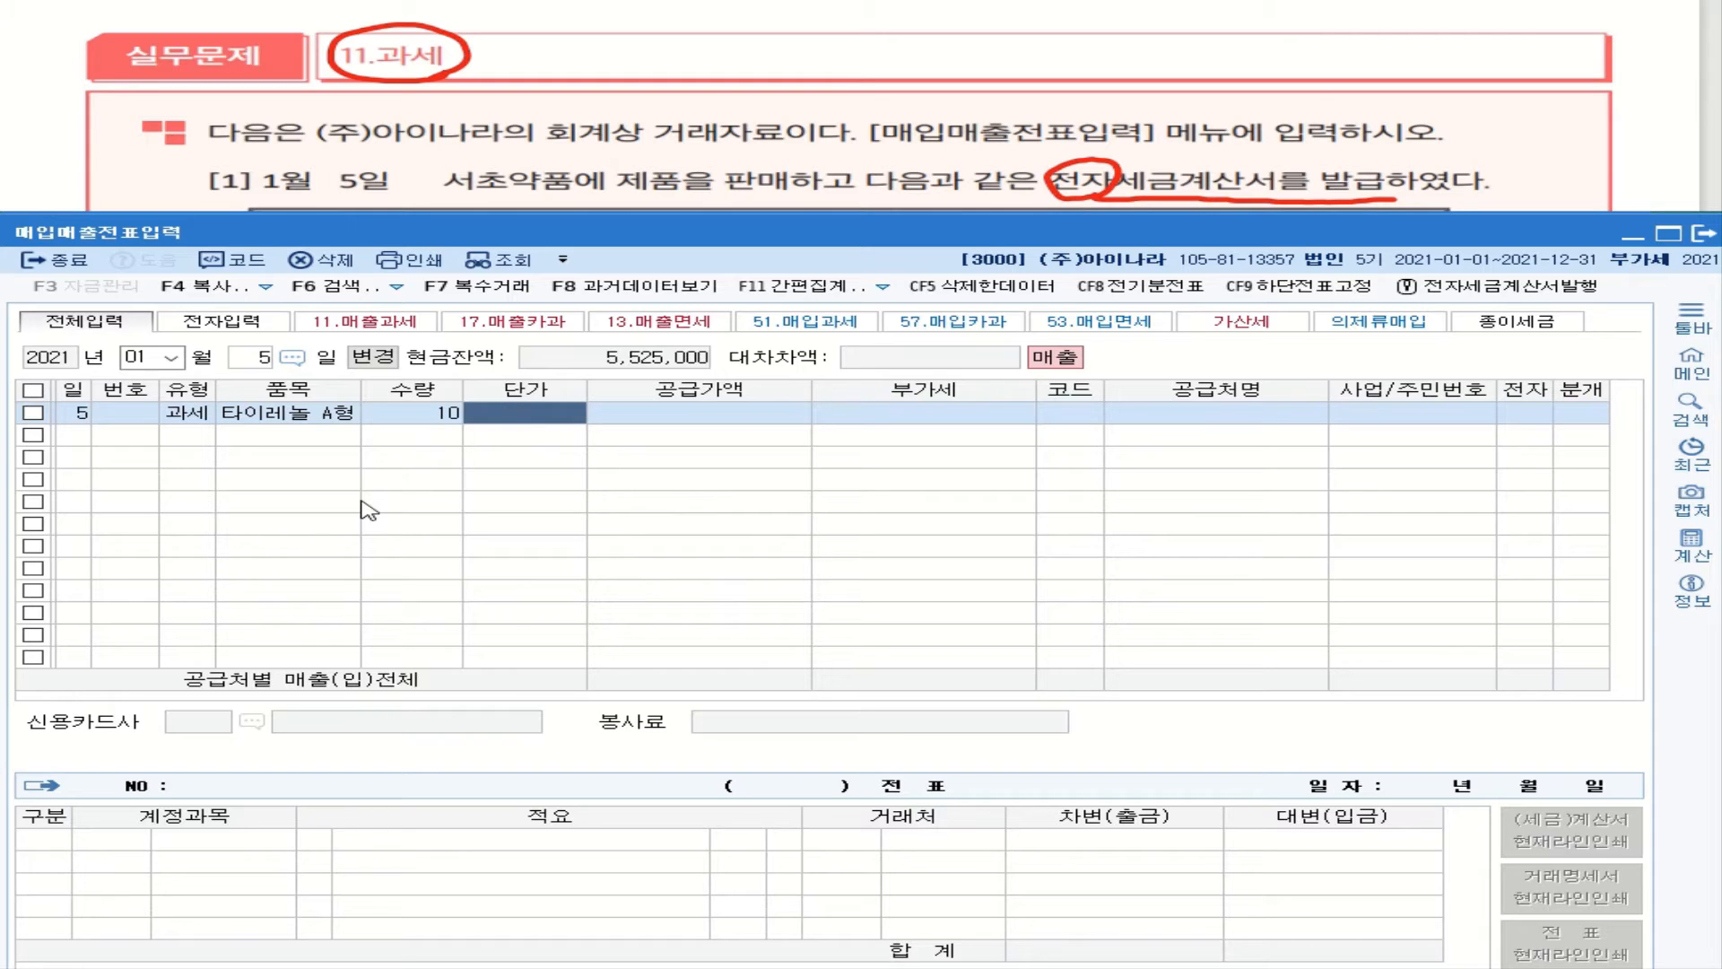
pyautogui.write('2000000')
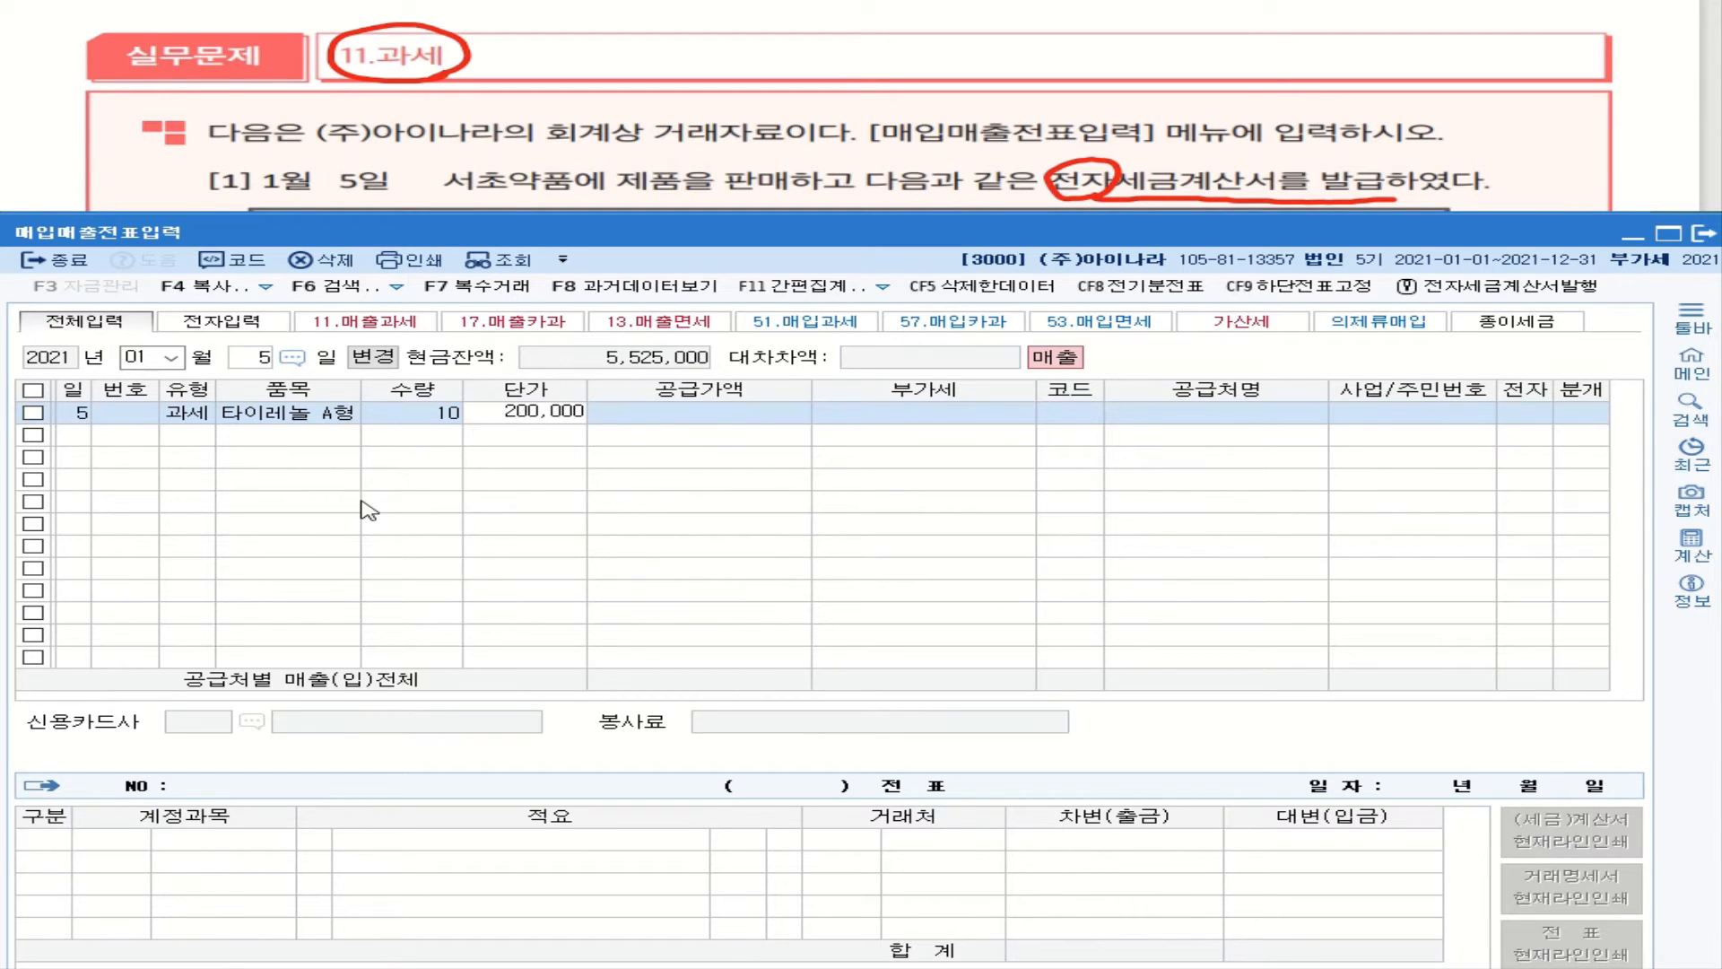
pyautogui.press('Return')
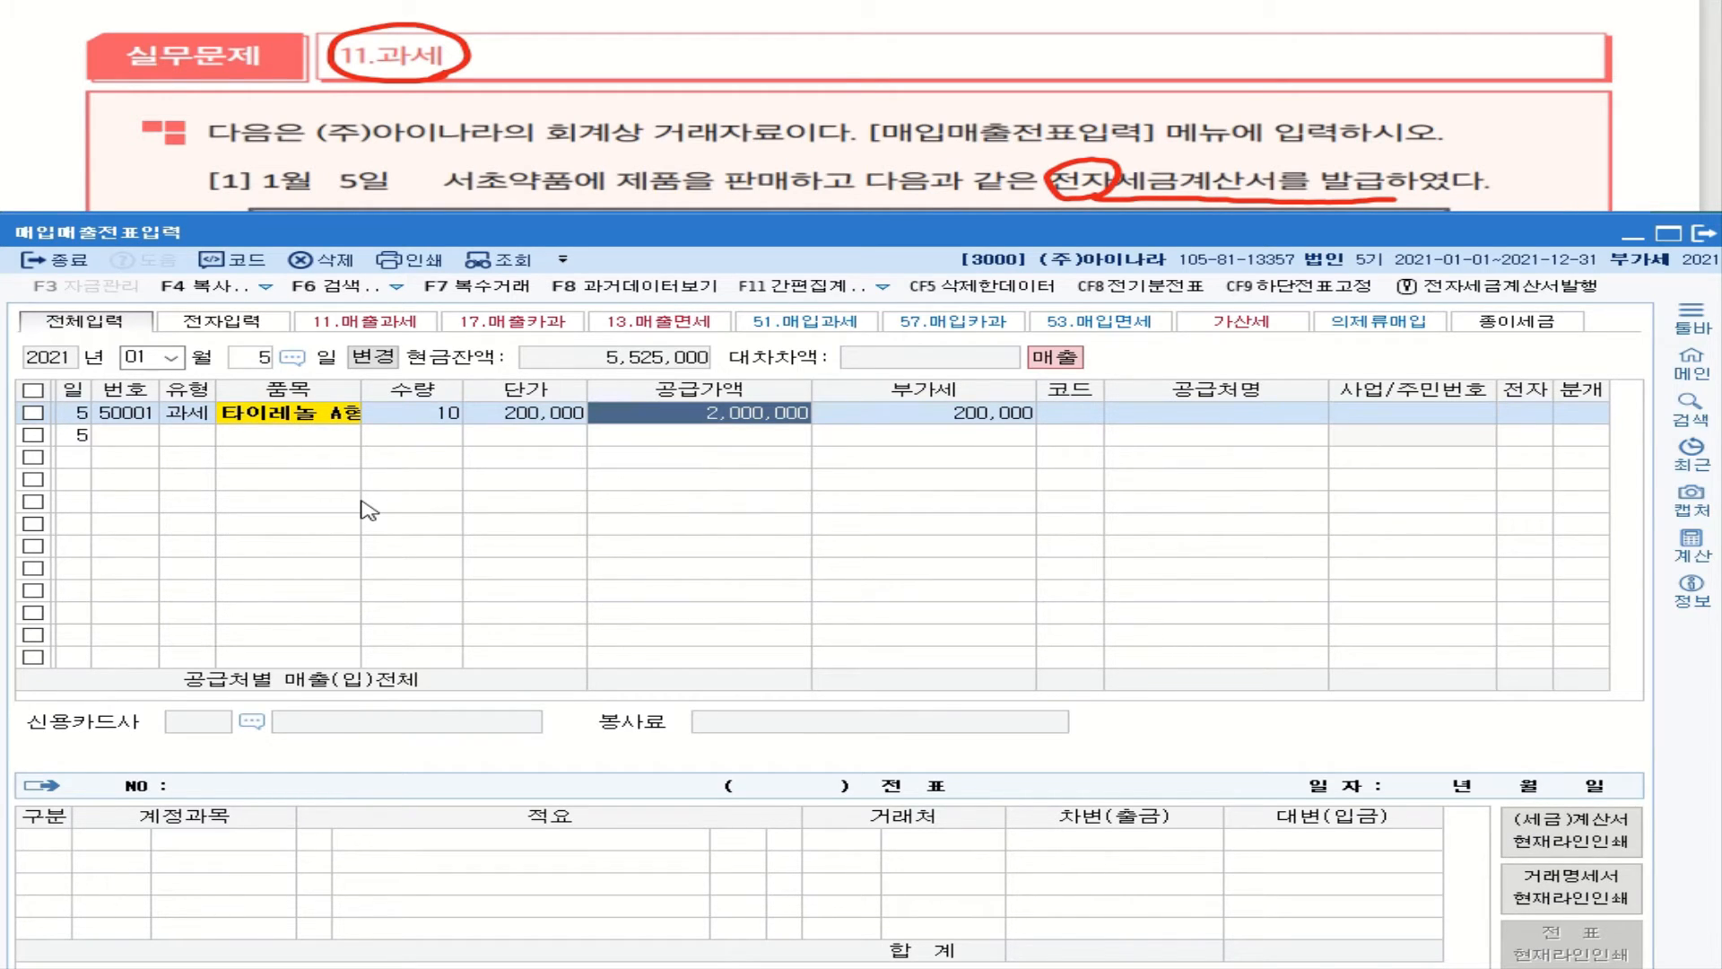
# Step: Look up '서초' and attach customer 00103 서초약품 to the January 5 sale row
pyautogui.click(332, 420)
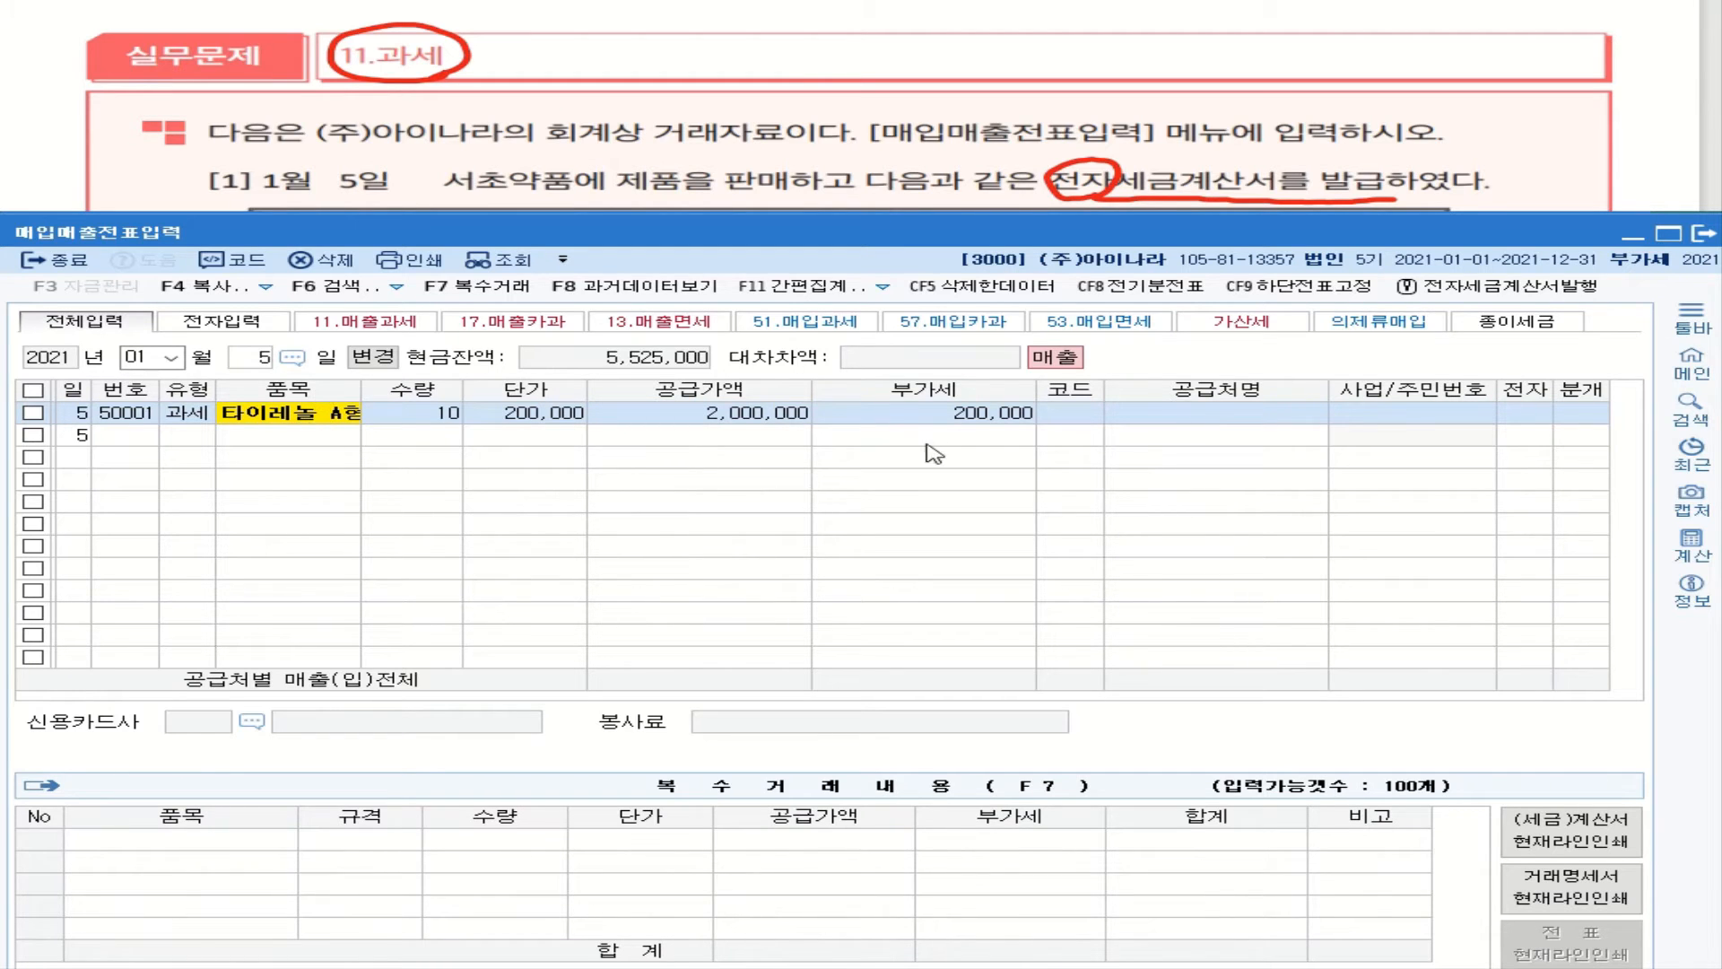
pyautogui.click(1076, 420)
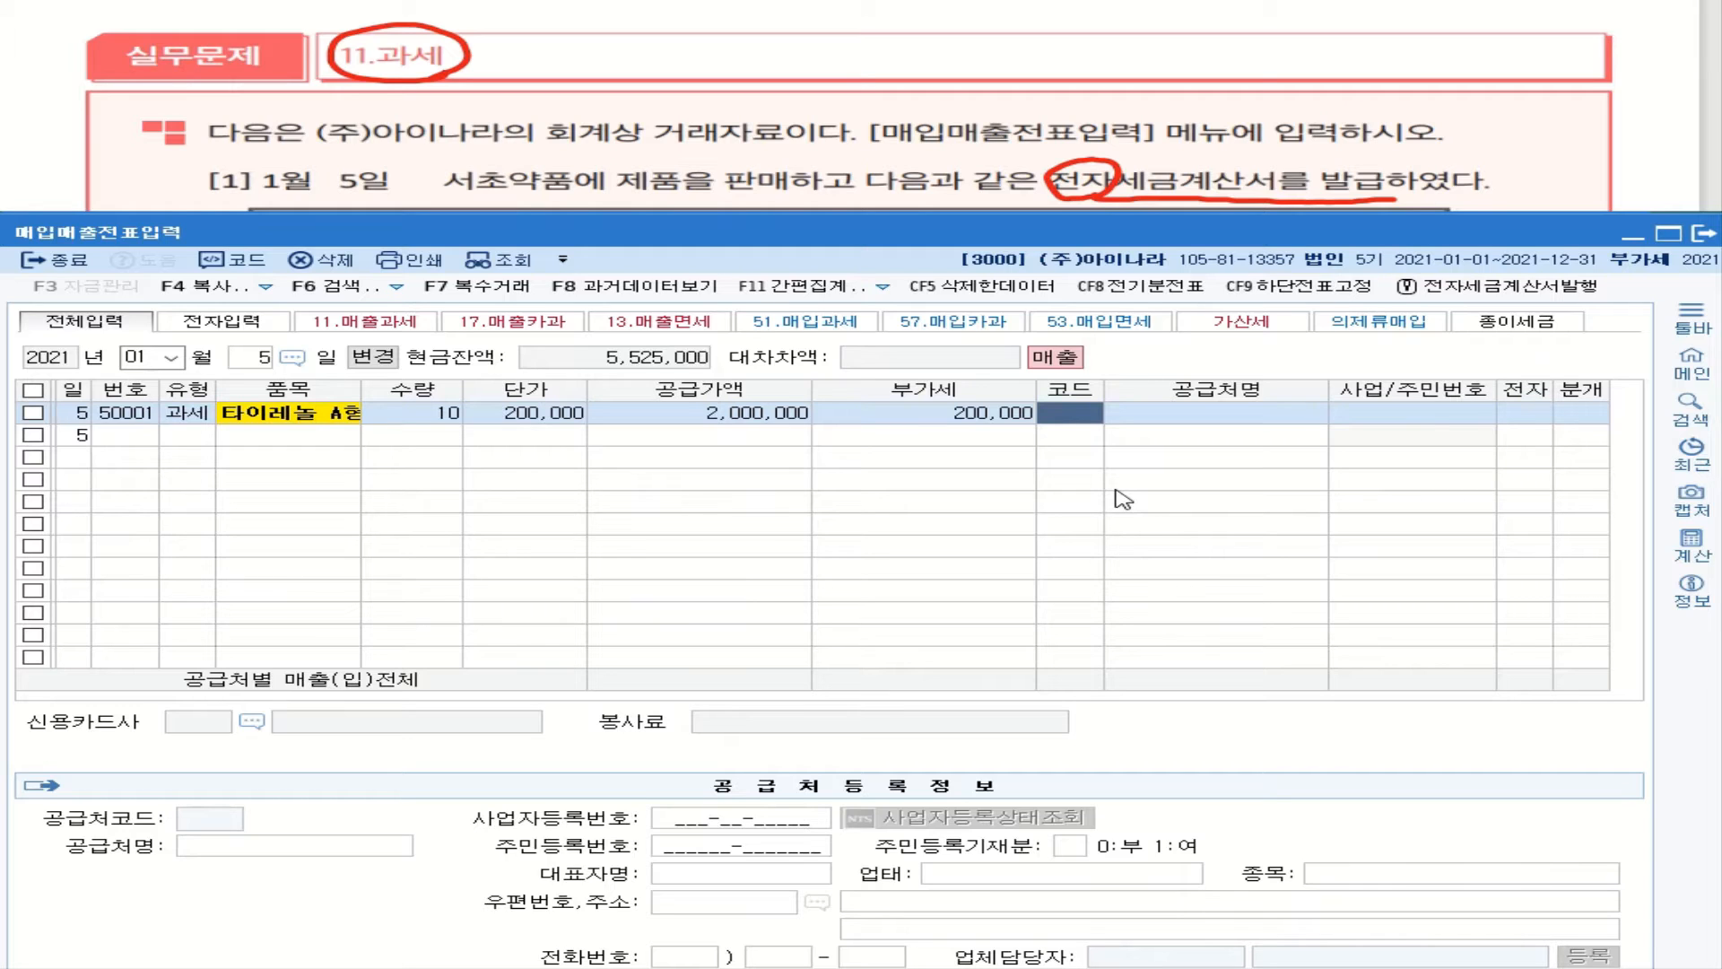
pyautogui.write('서초')
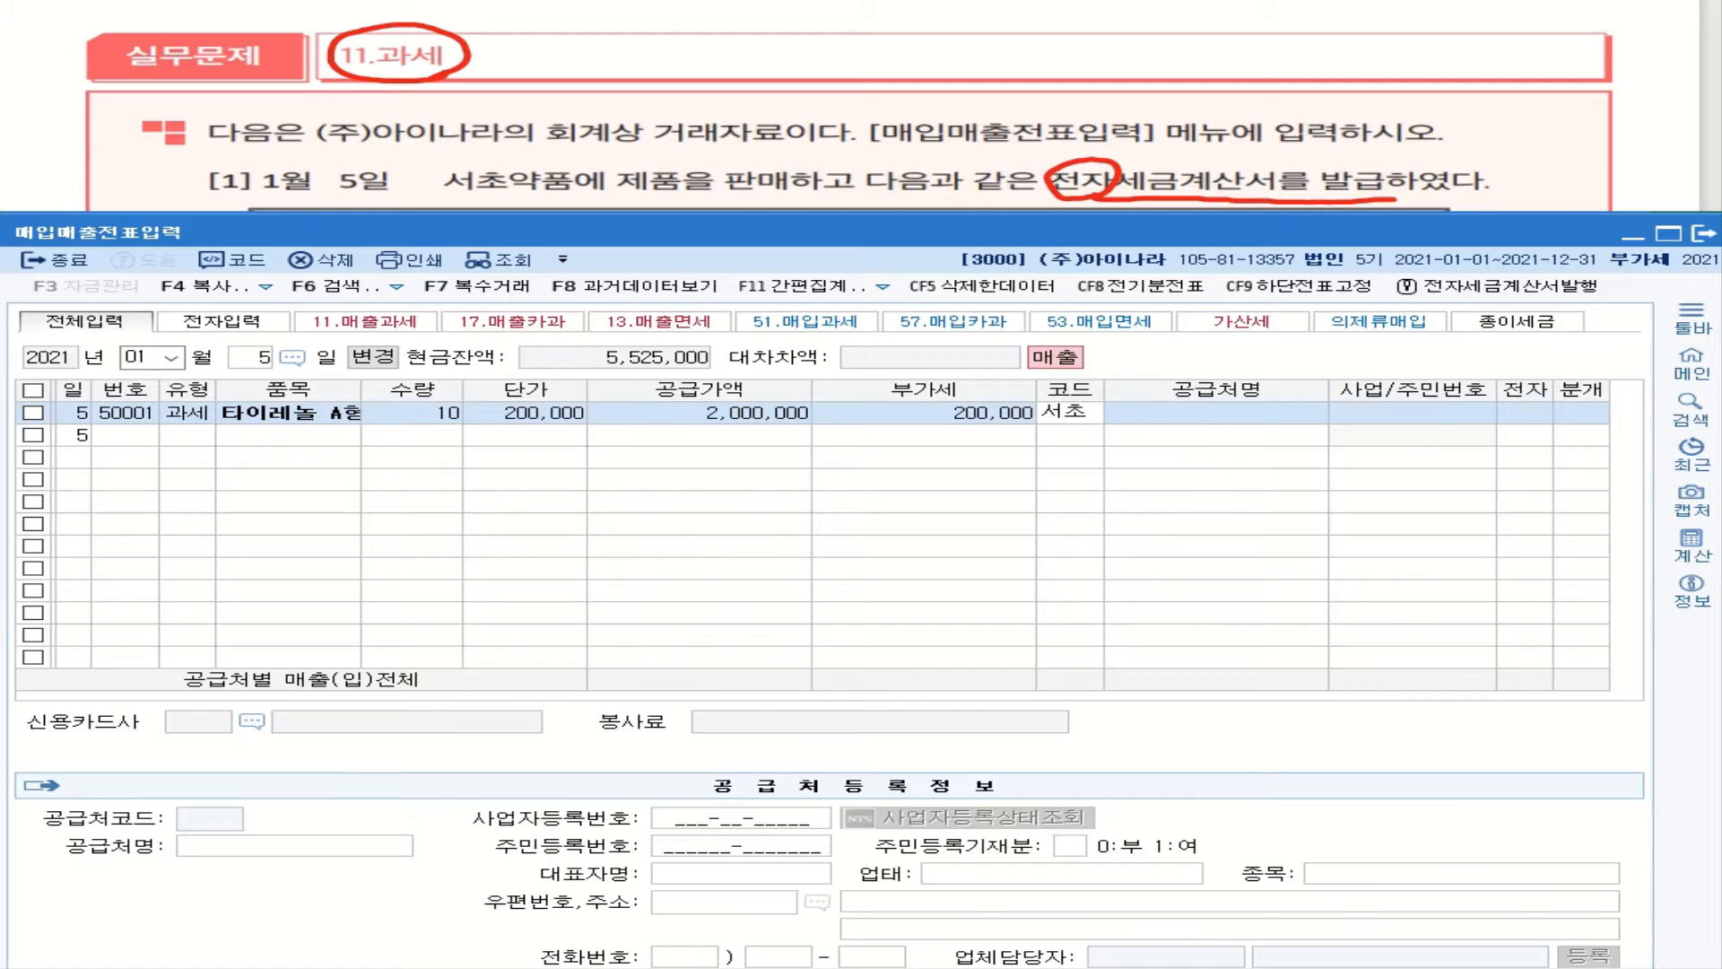
pyautogui.press('Return')
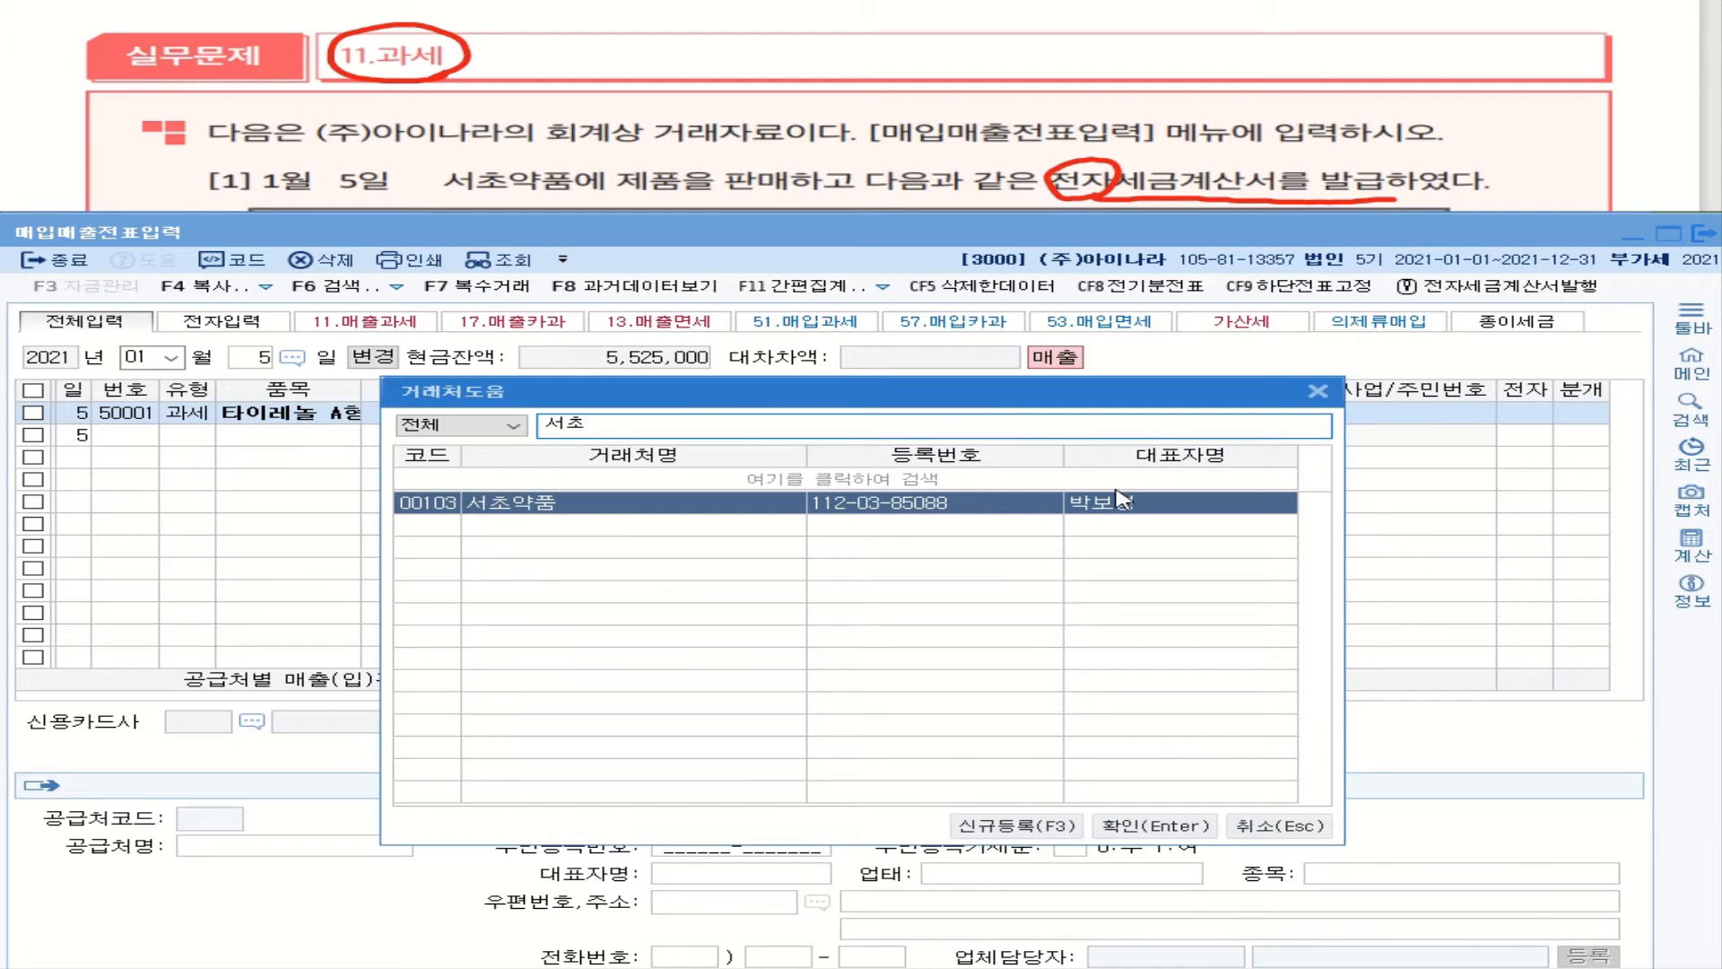
pyautogui.click(1152, 825)
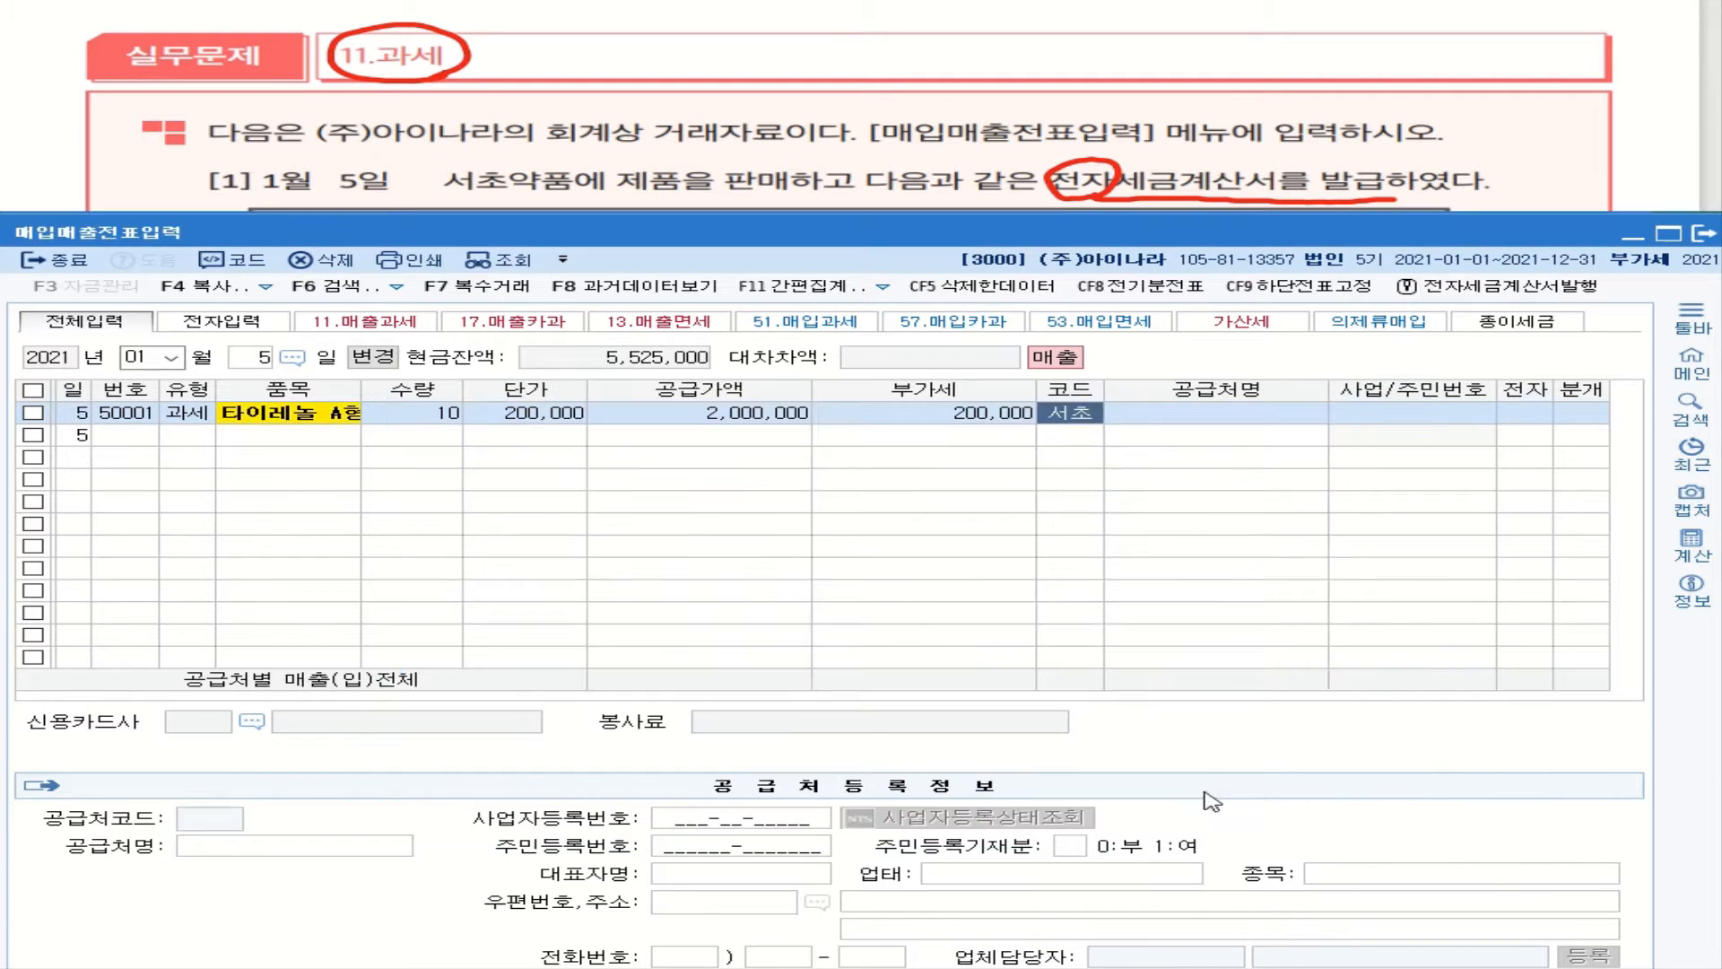
pyautogui.click(1527, 415)
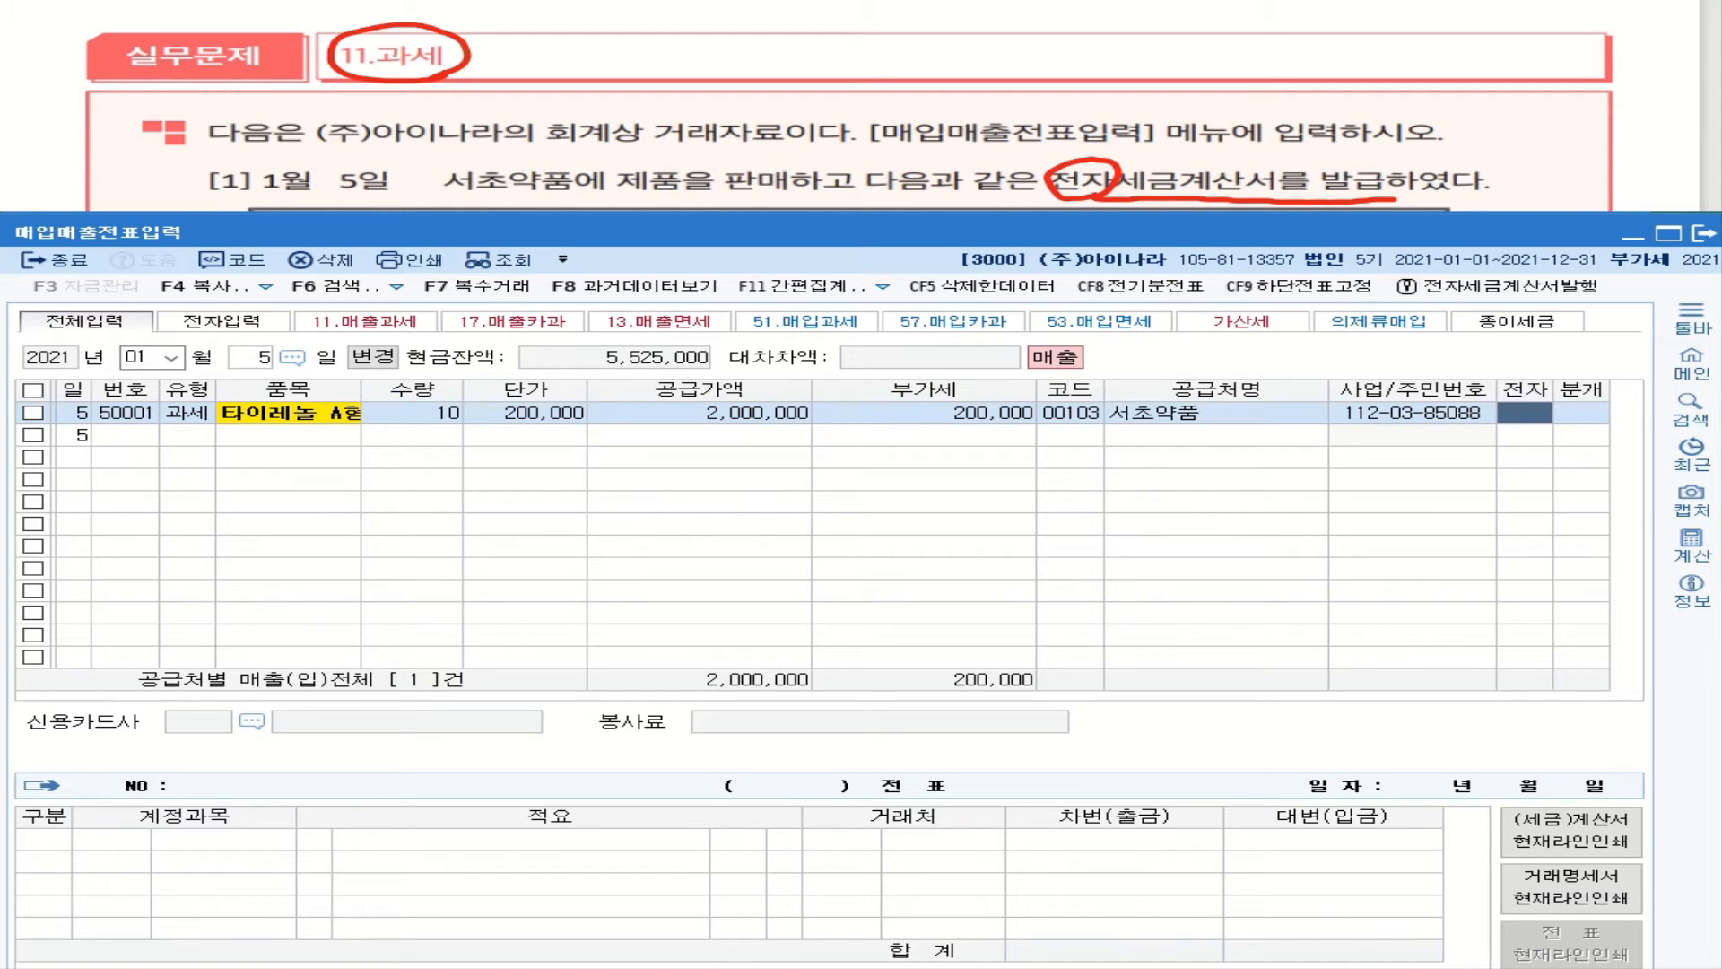
# Step: Set 전자 to 1 and 분개 to 1 (현금), producing 부가세예수금 200,000 and 상품매출 2,000,000
pyautogui.moveTo(1268, 968); pyautogui.dragTo(1268, 963)
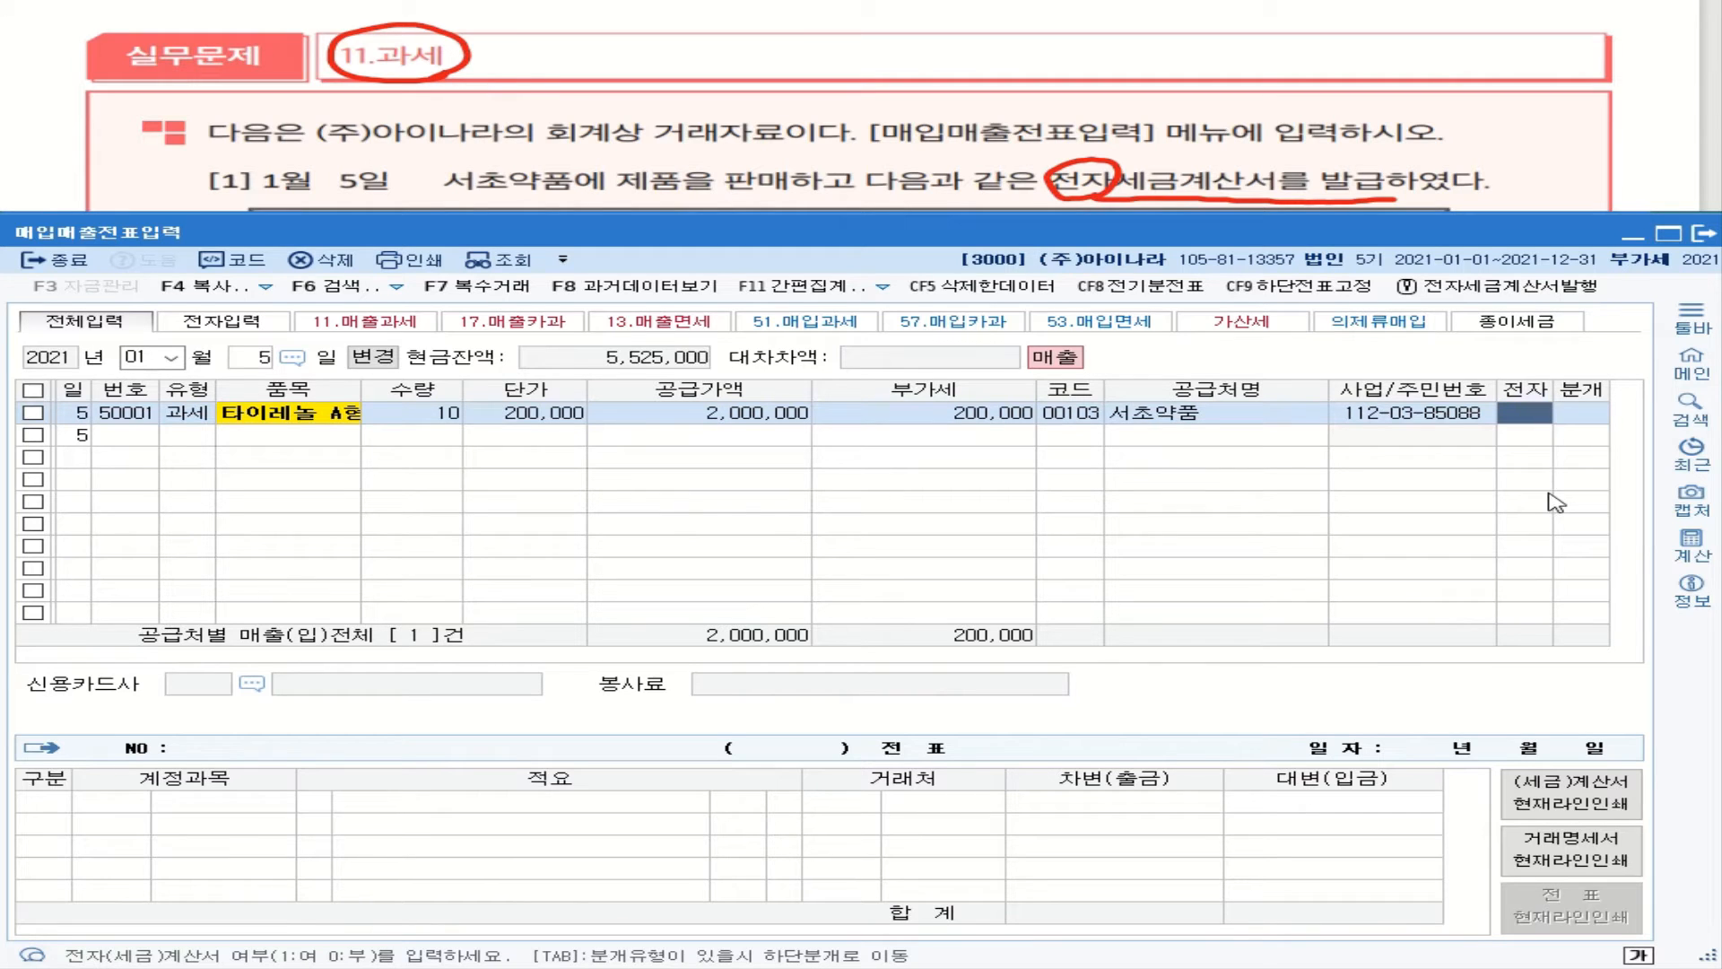
pyautogui.write('1')
pyautogui.press('Return')
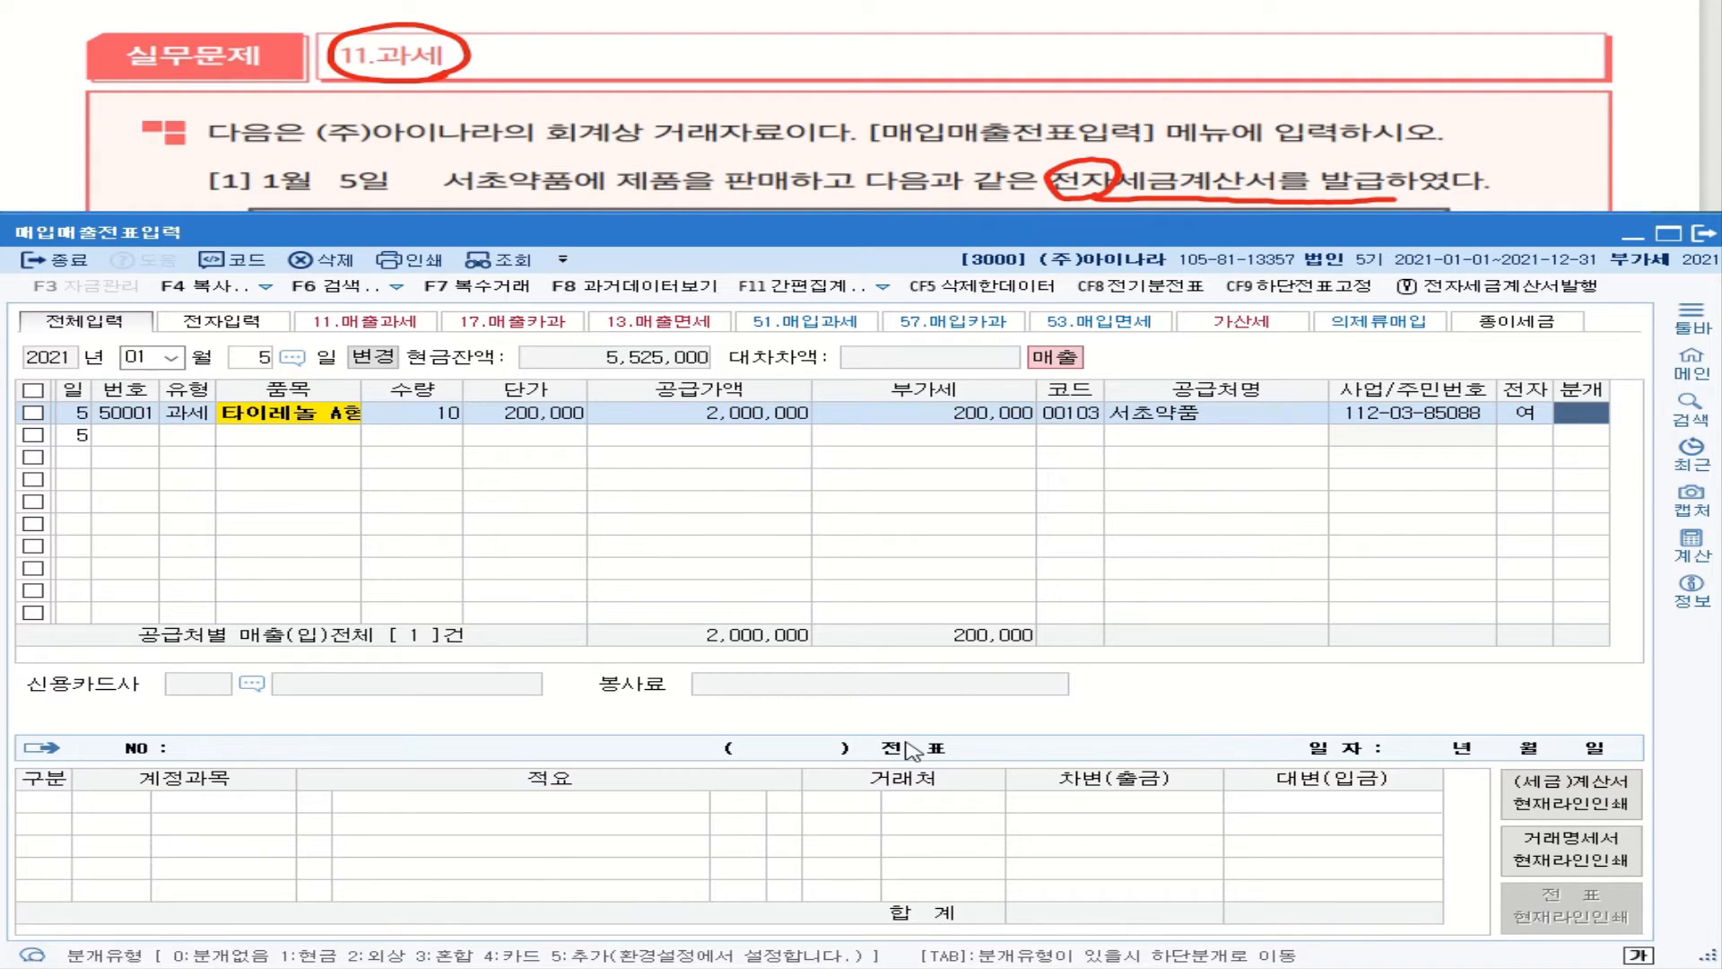
pyautogui.write('1')
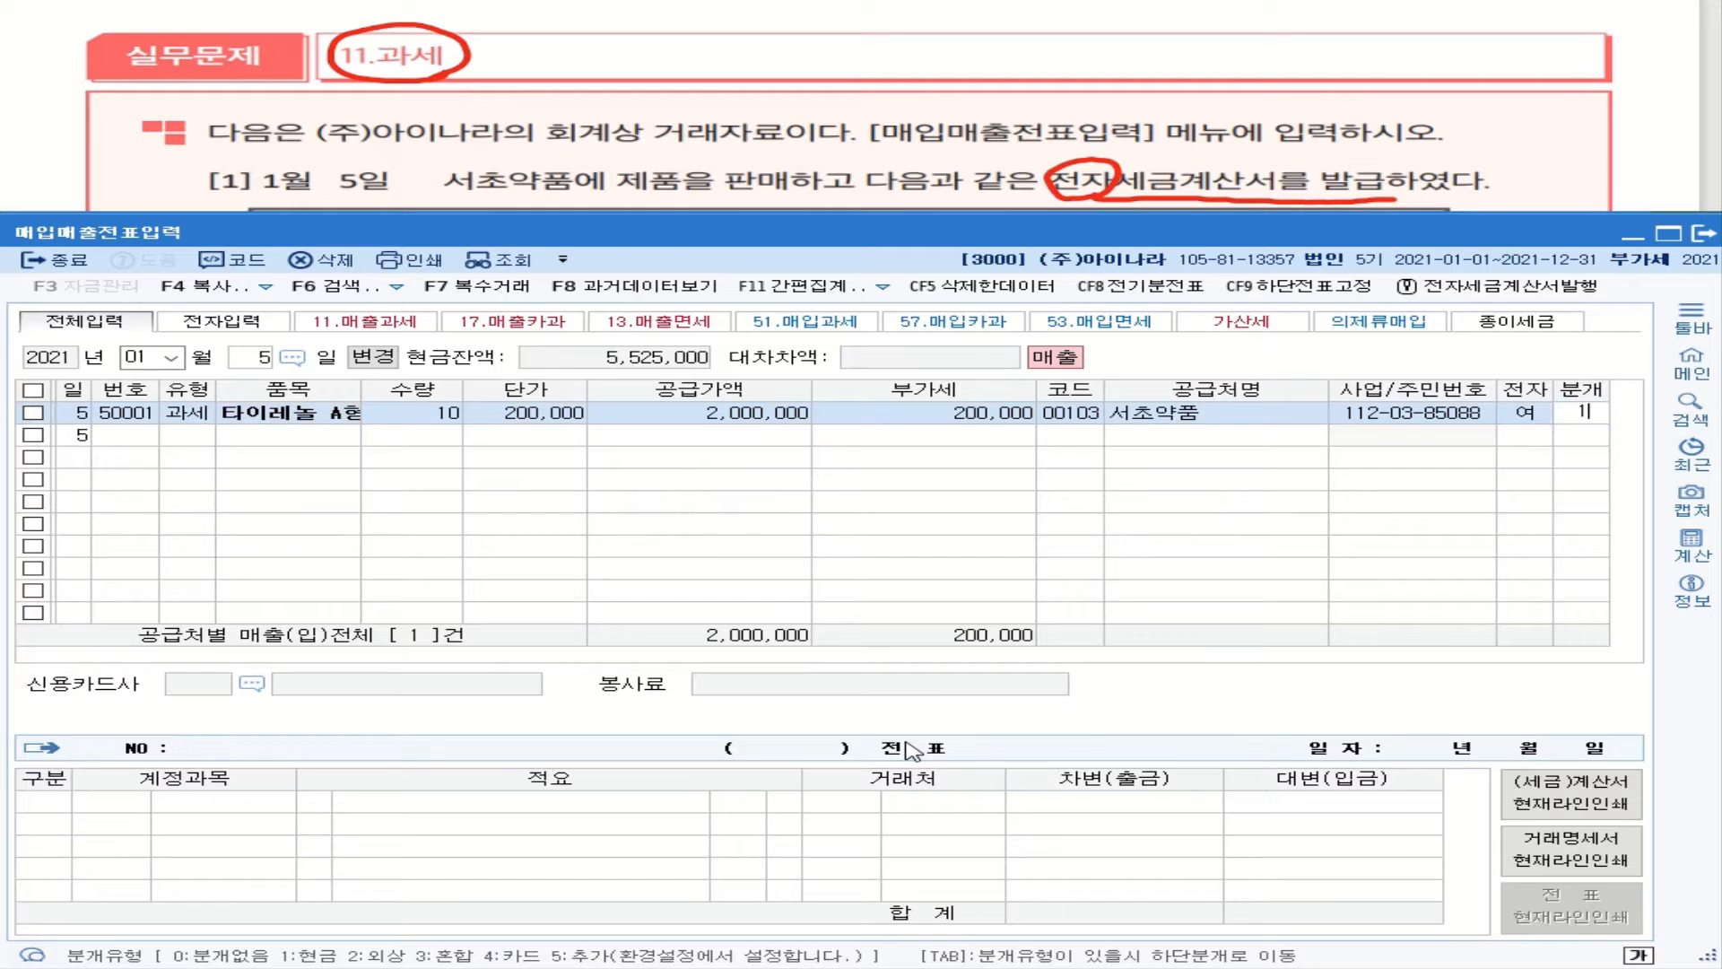
pyautogui.press('Return')
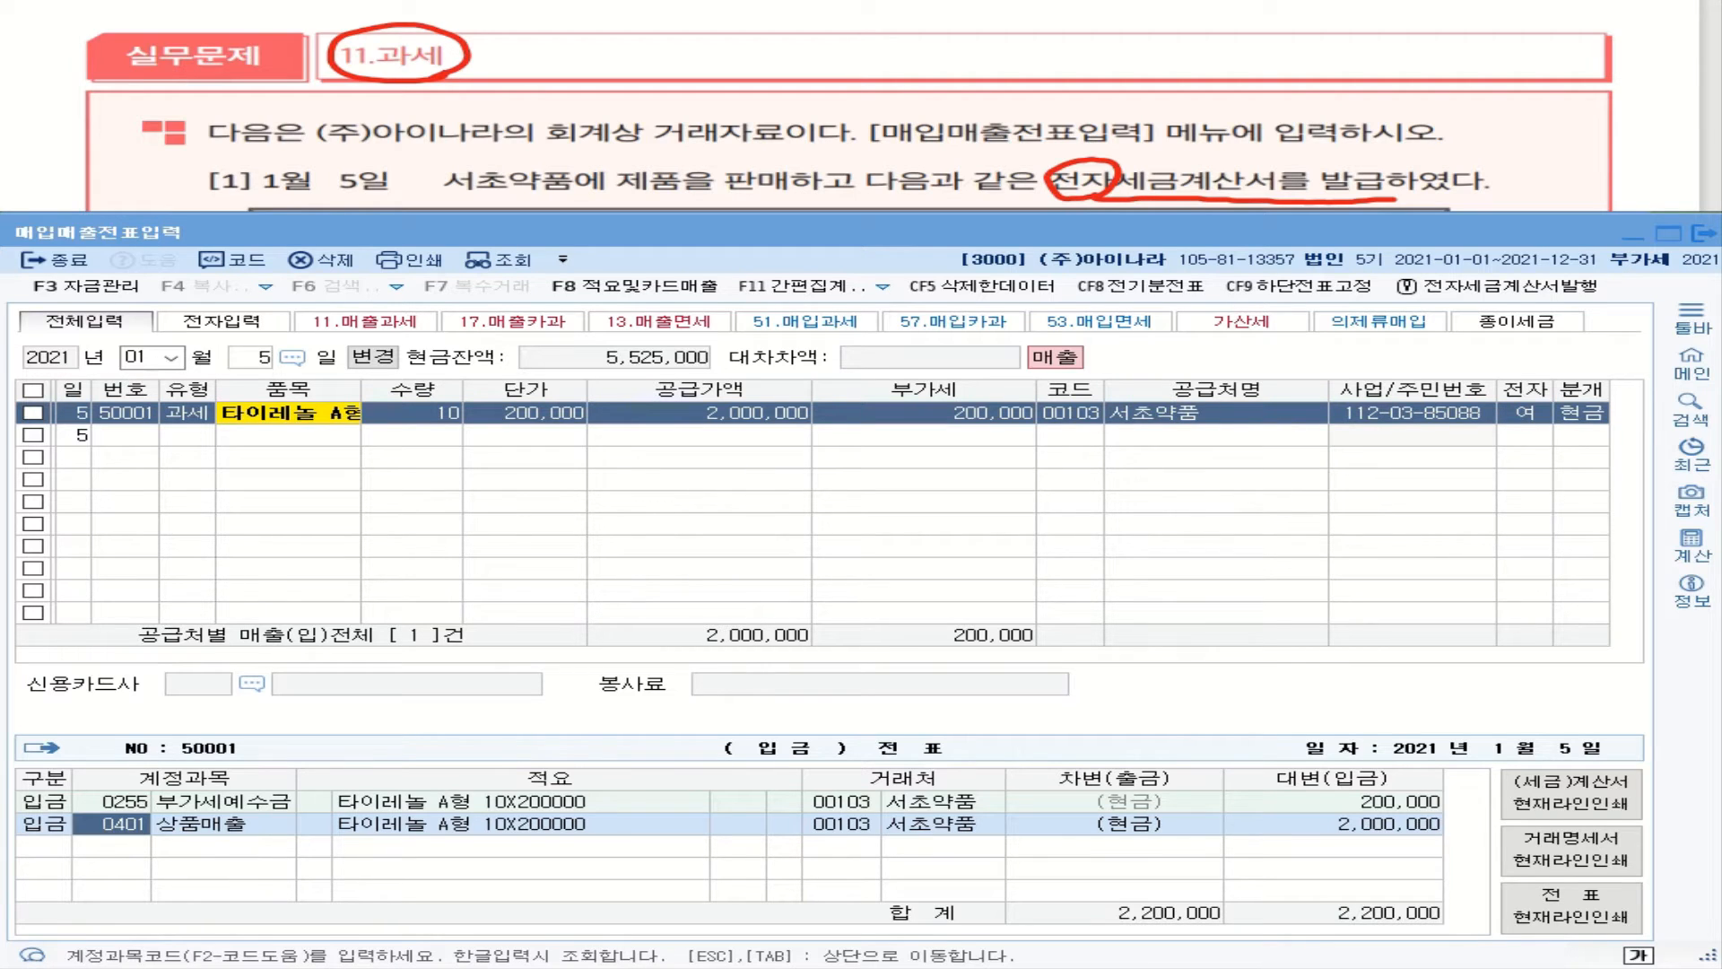
# Step: Open 환경등록 and set the default sales account to 0404 제품매출
pyautogui.press('Escape')
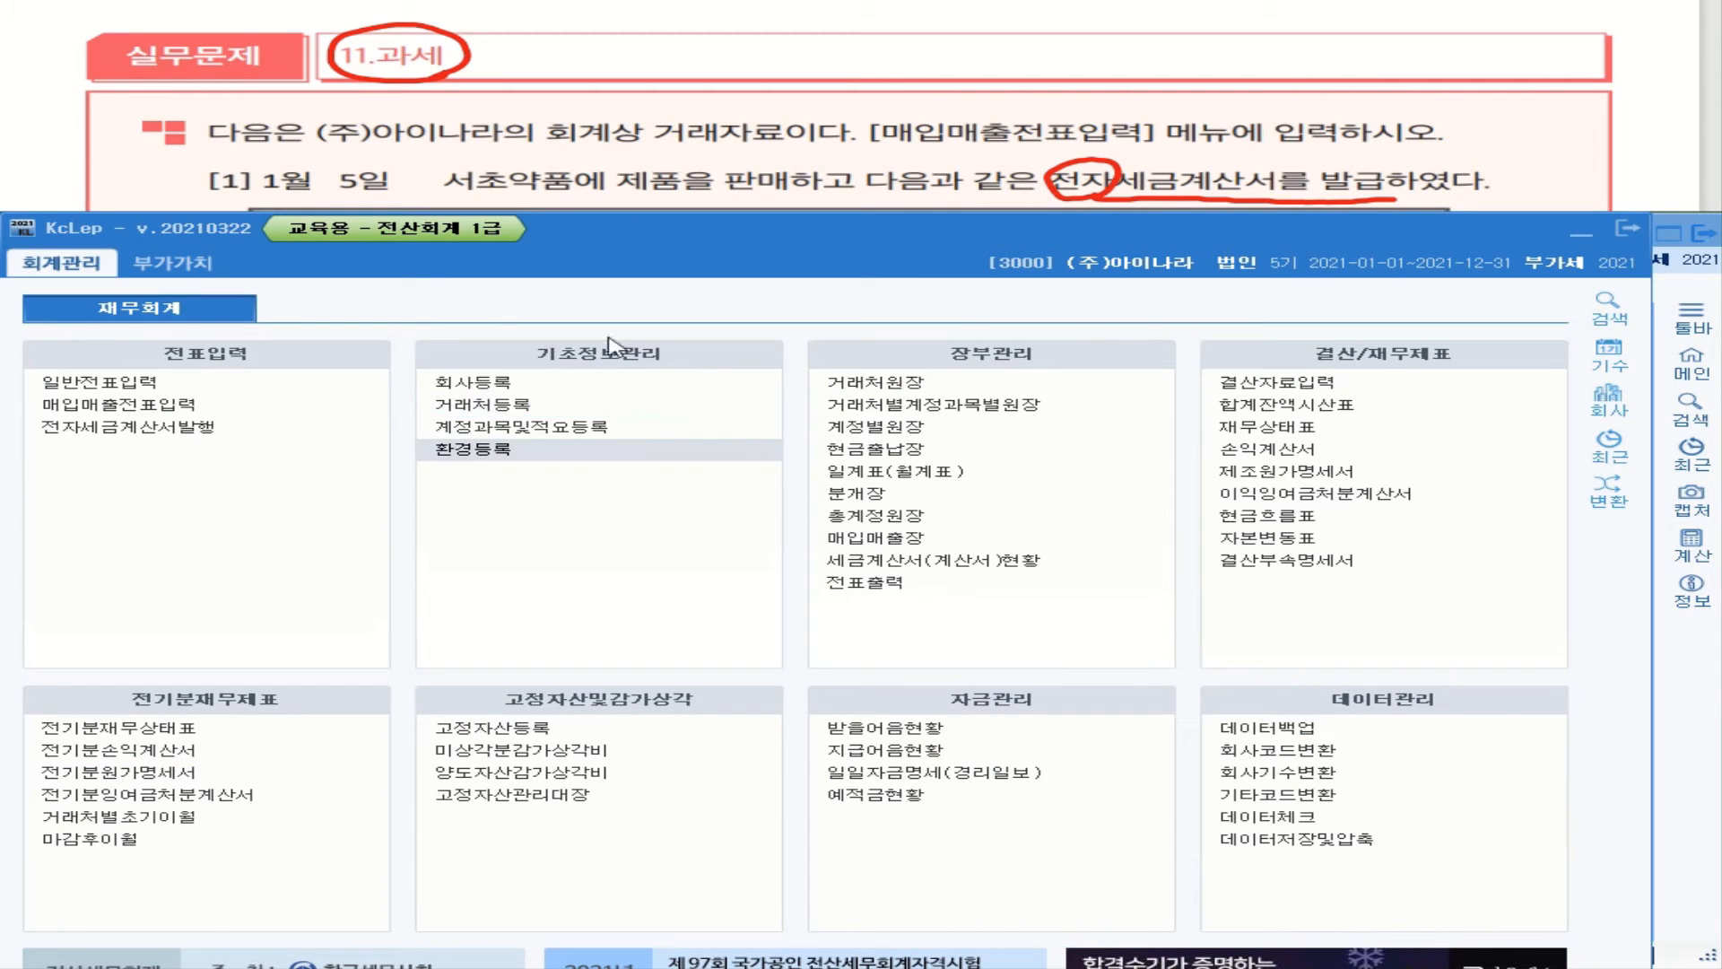
pyautogui.click(526, 458)
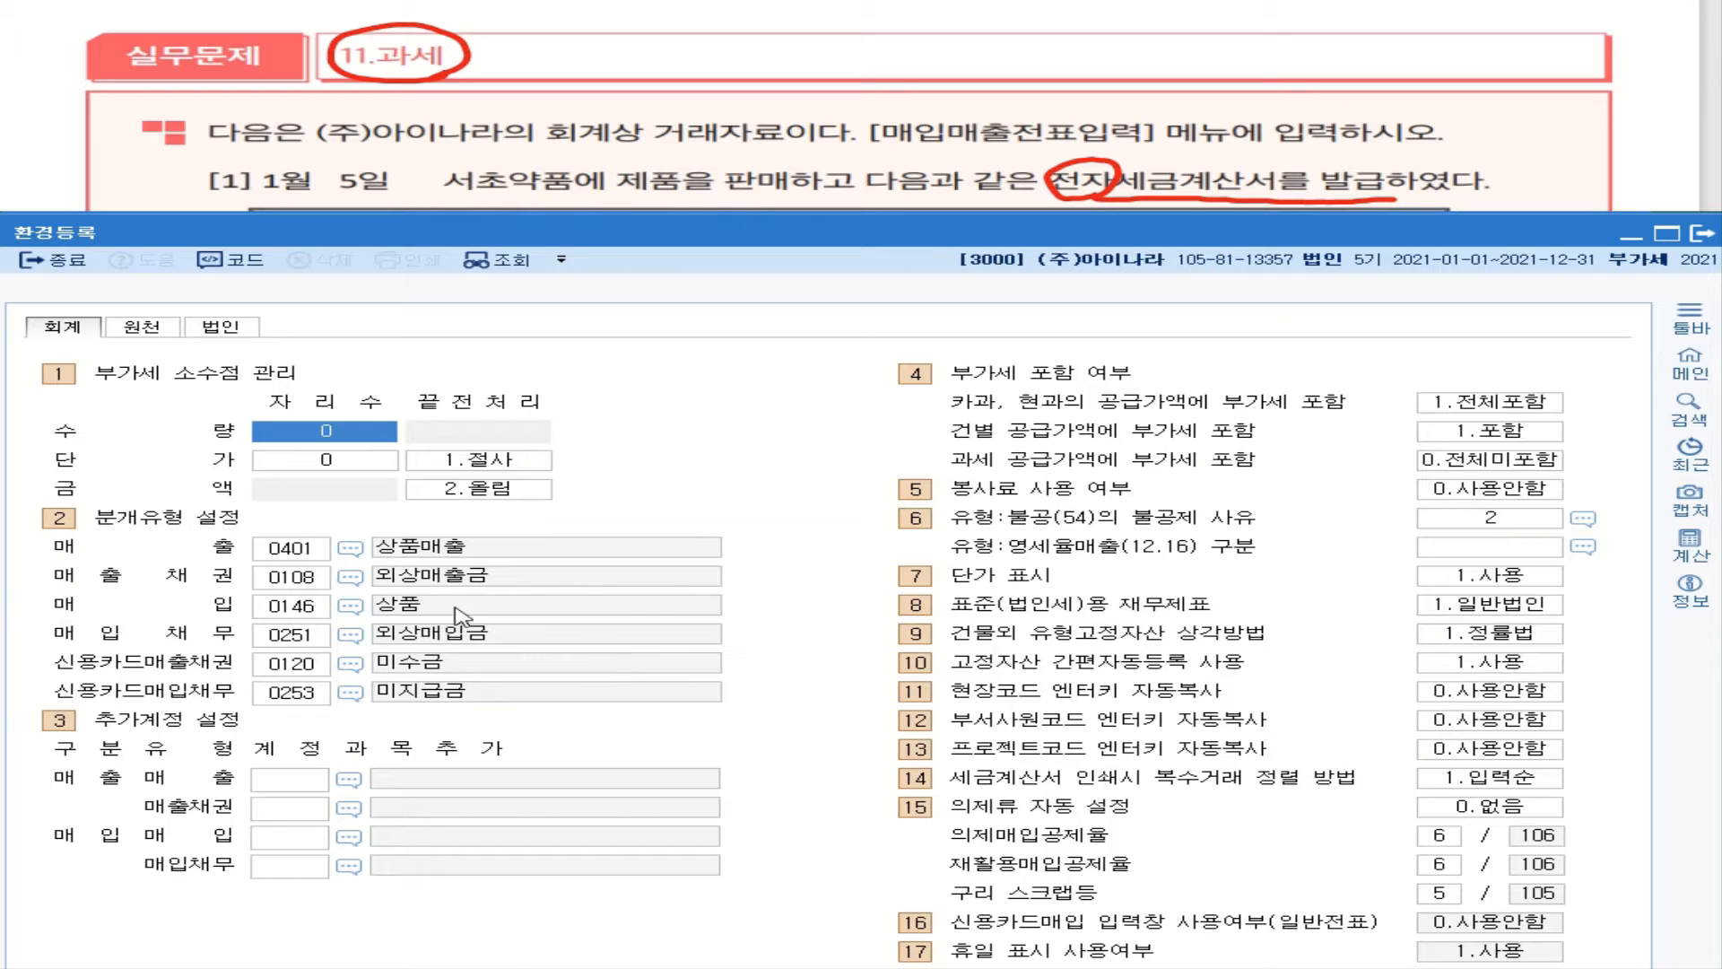
pyautogui.click(350, 549)
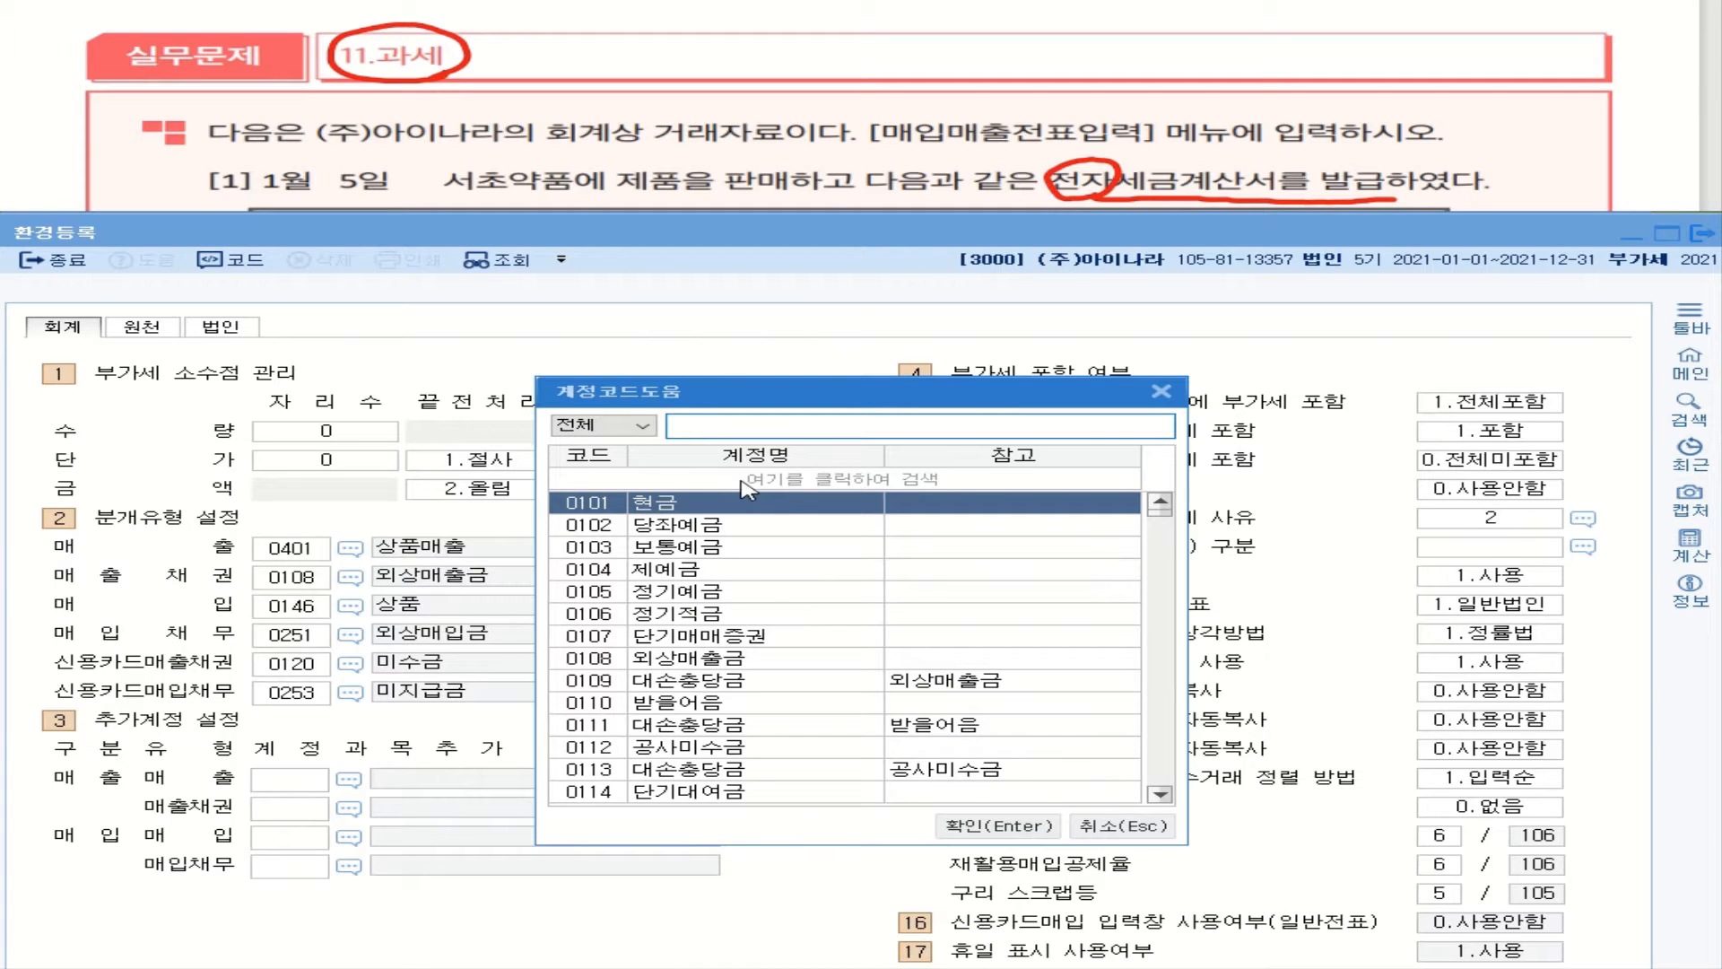
pyautogui.write('제품')
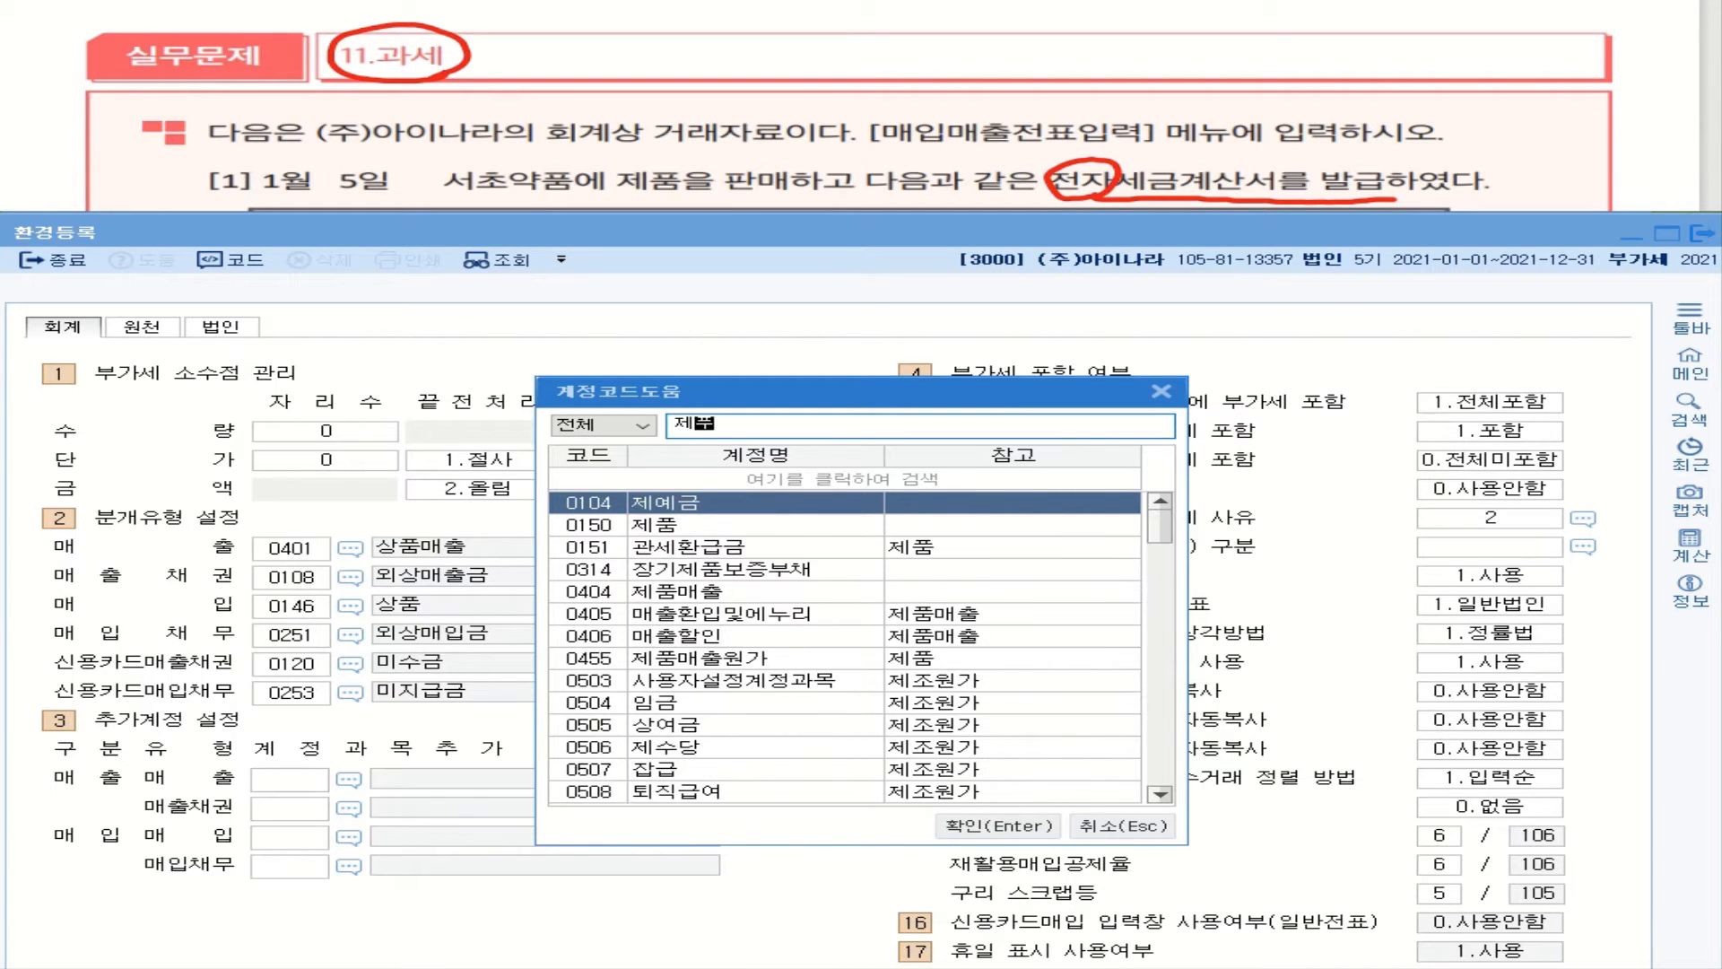
pyautogui.click(691, 591)
pyautogui.click(995, 825)
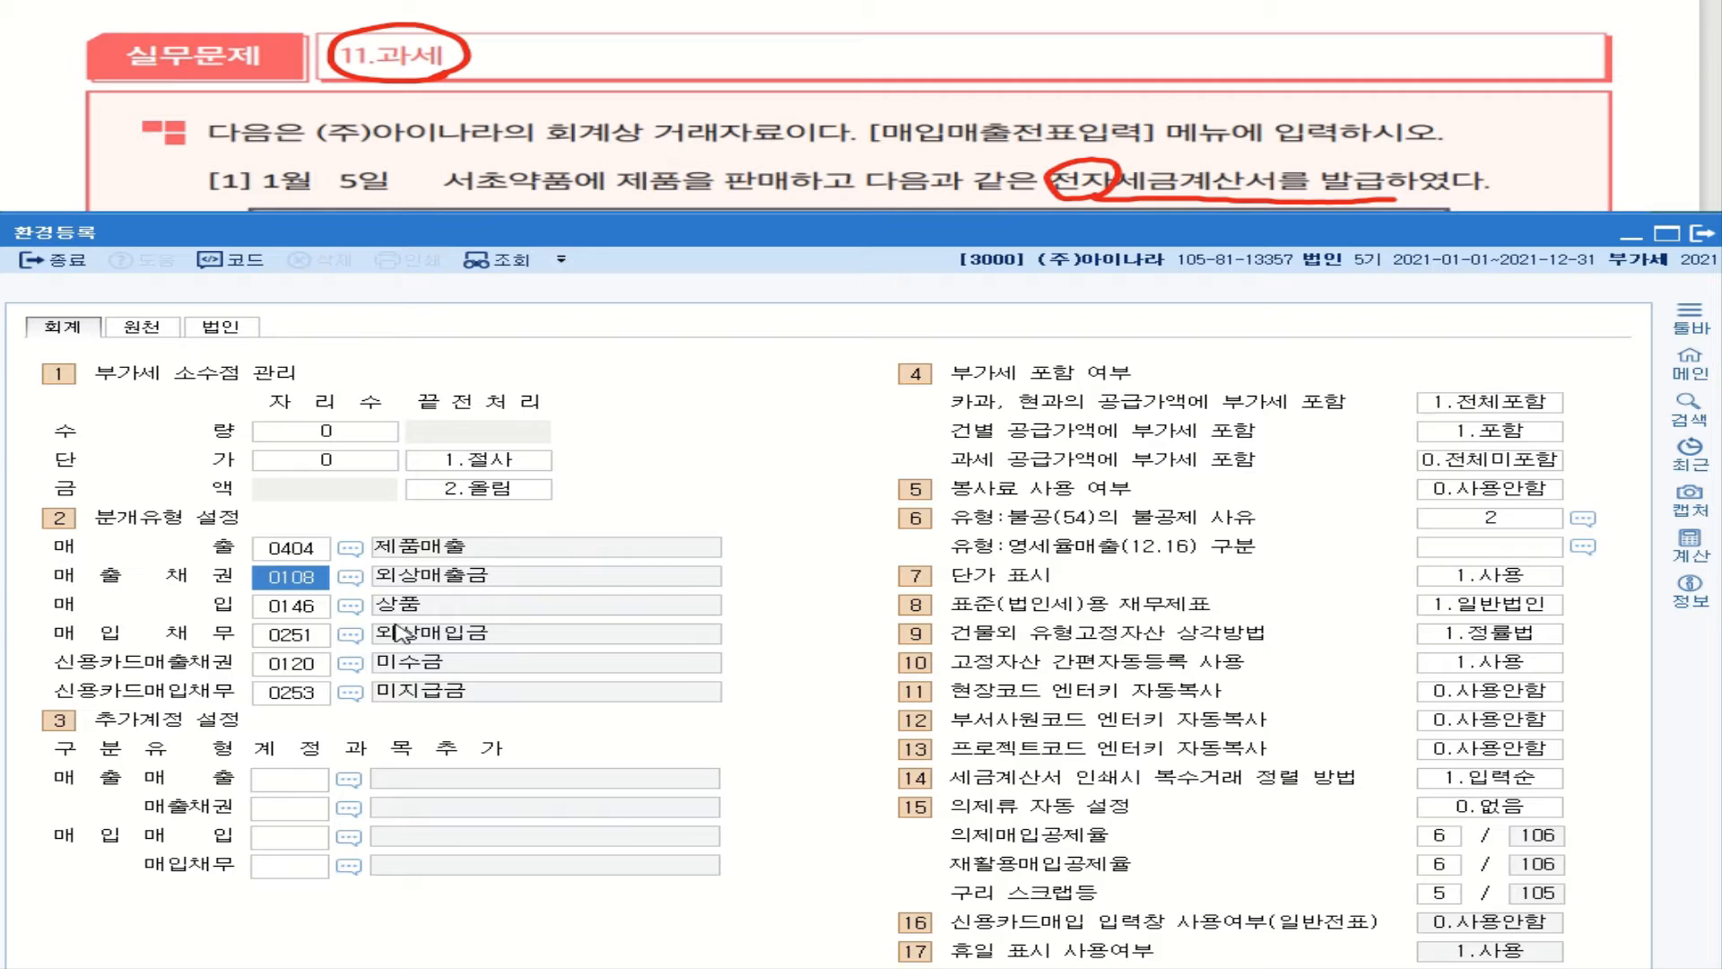
# Step: Set the default purchase account to 0153 원재료 and credit-card receivables to 0108 외상매출금
pyautogui.click(352, 607)
pyautogui.write('워')
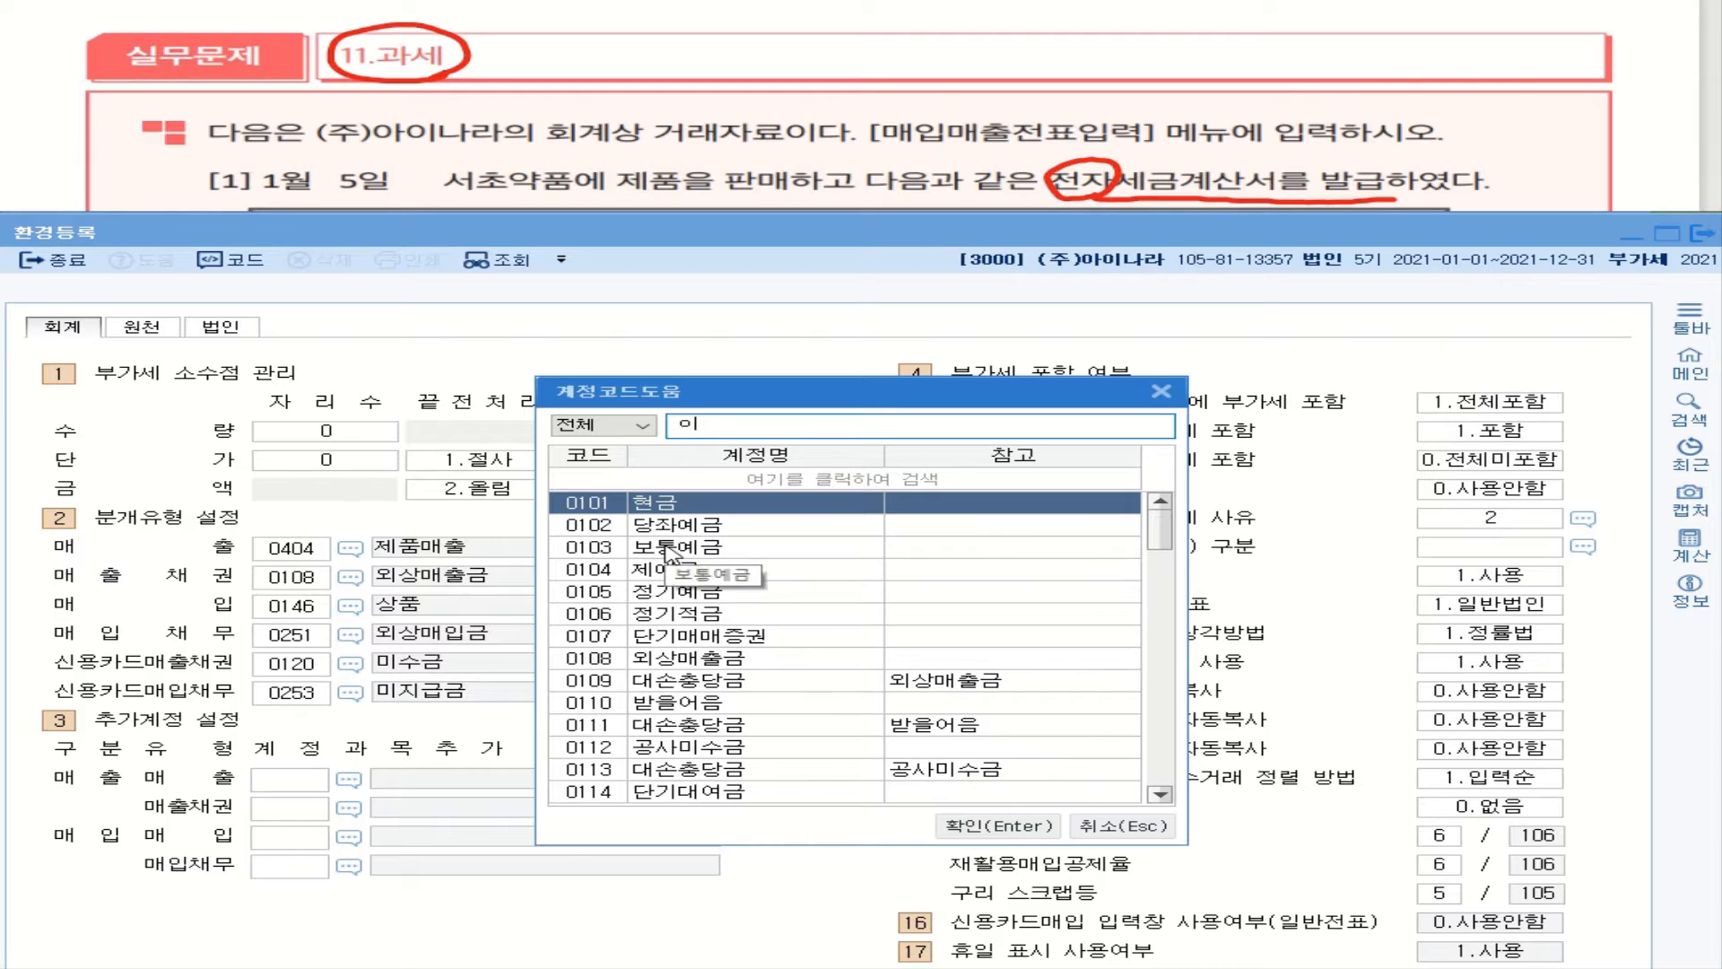
pyautogui.write('원재')
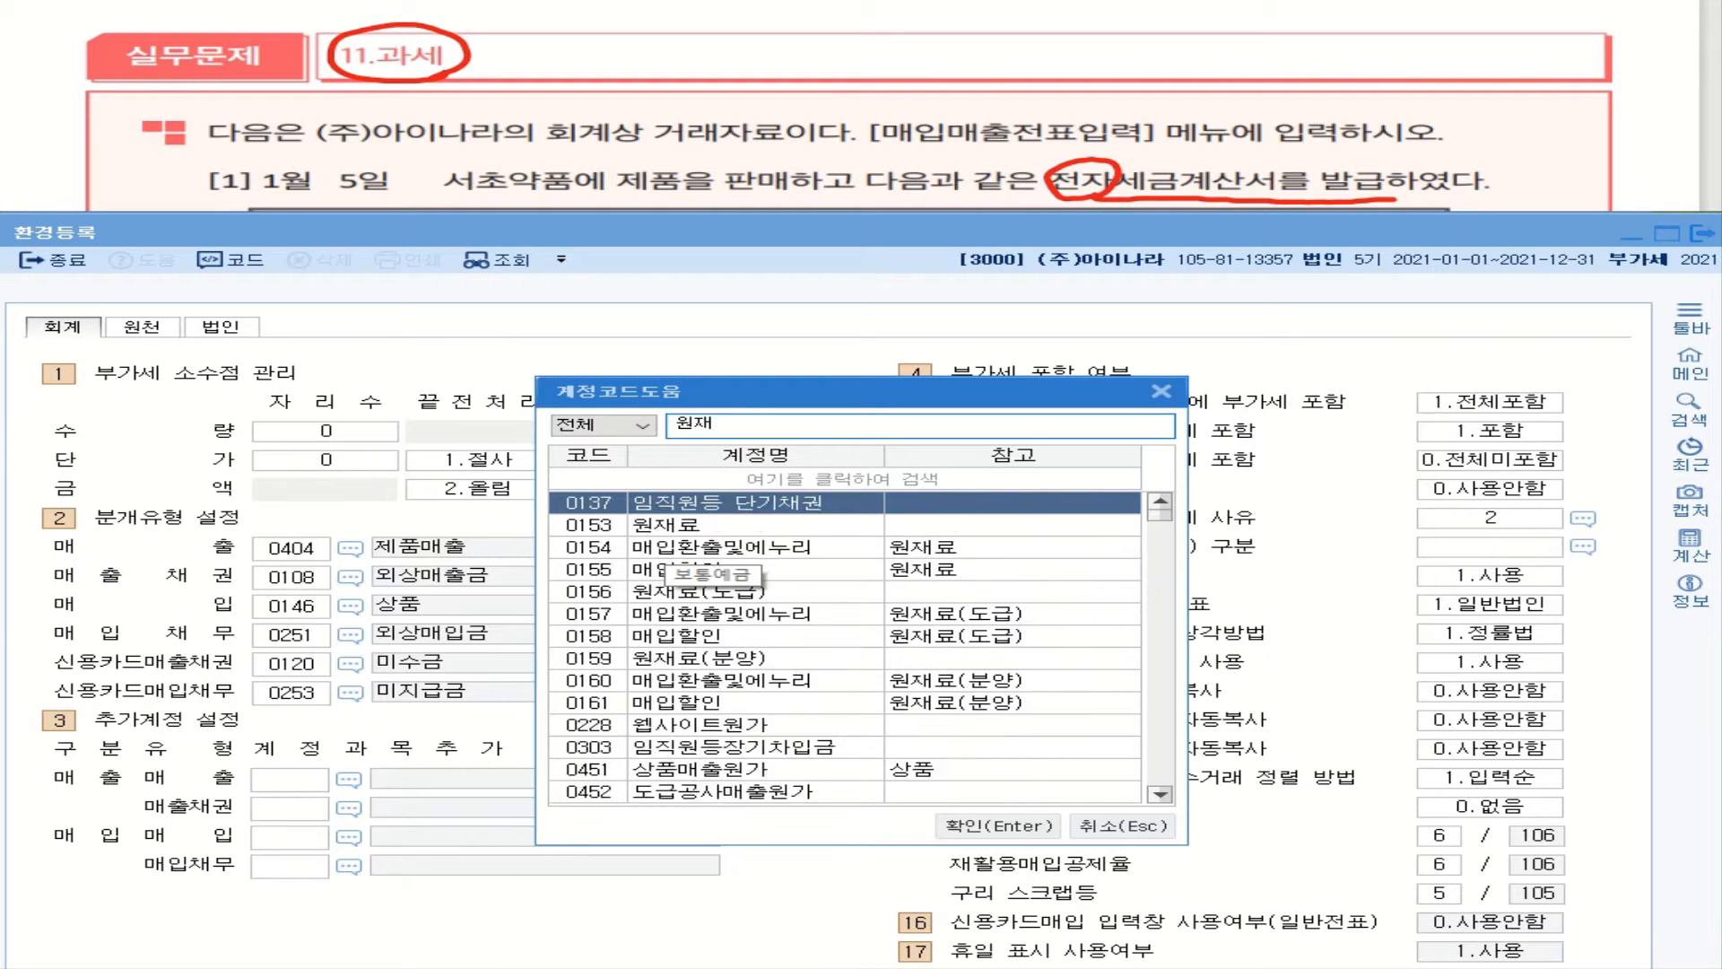
pyautogui.press('Return')
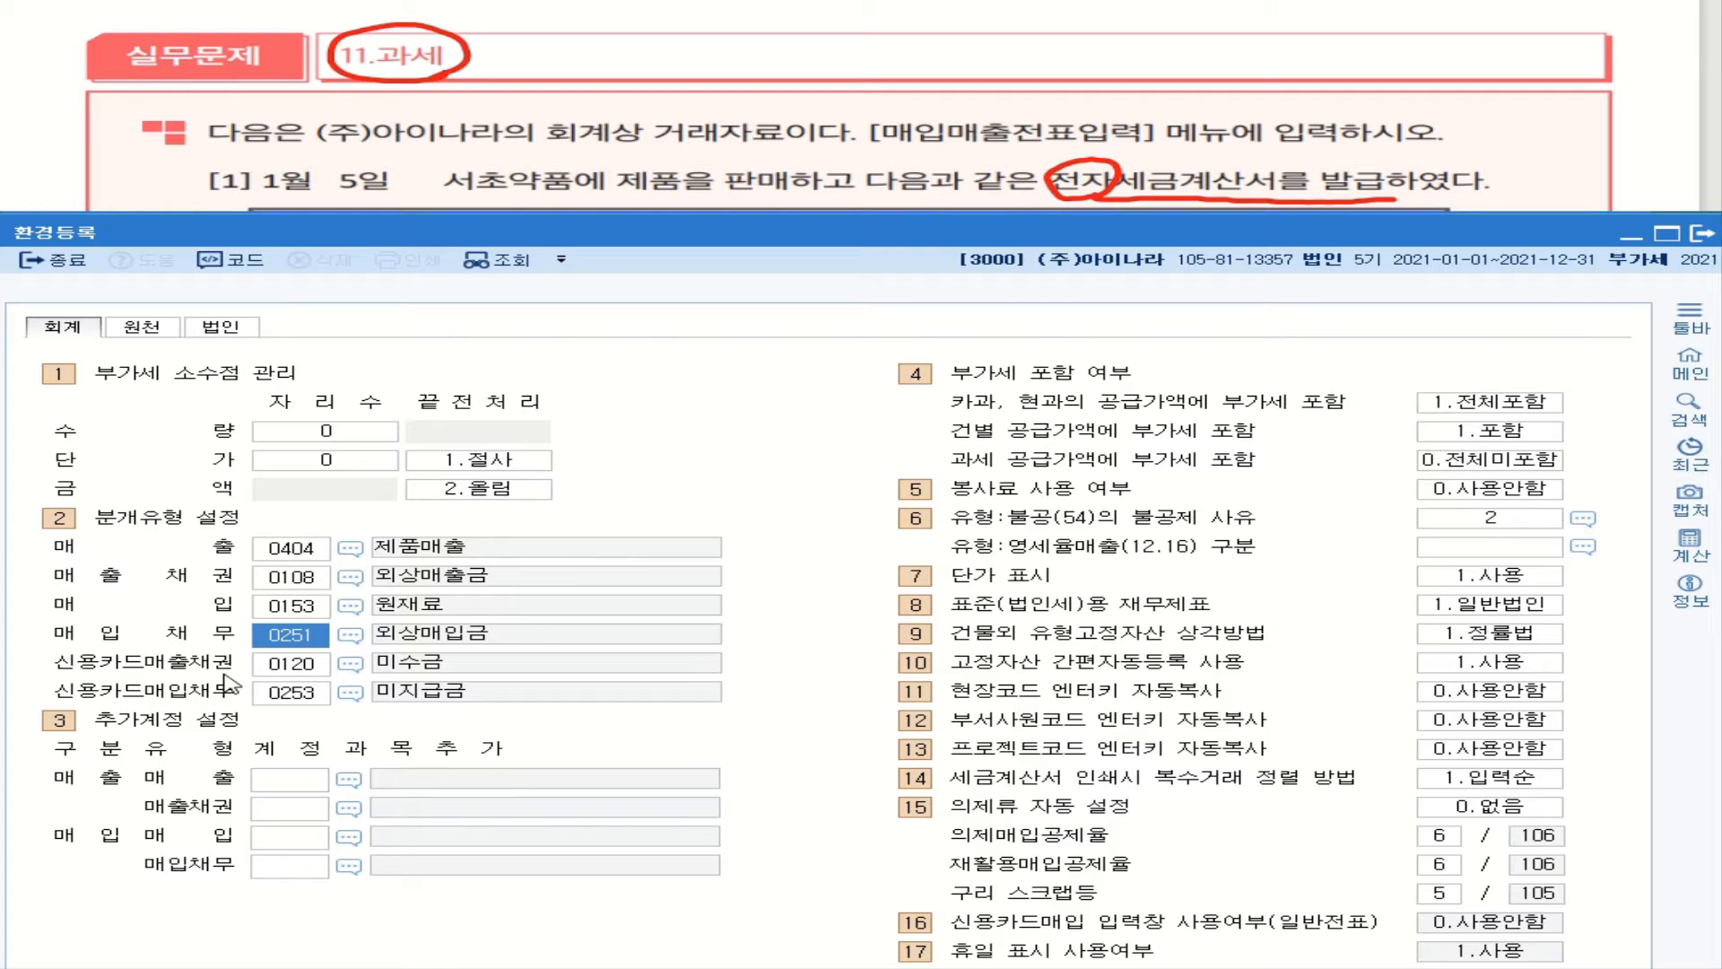
pyautogui.click(300, 671)
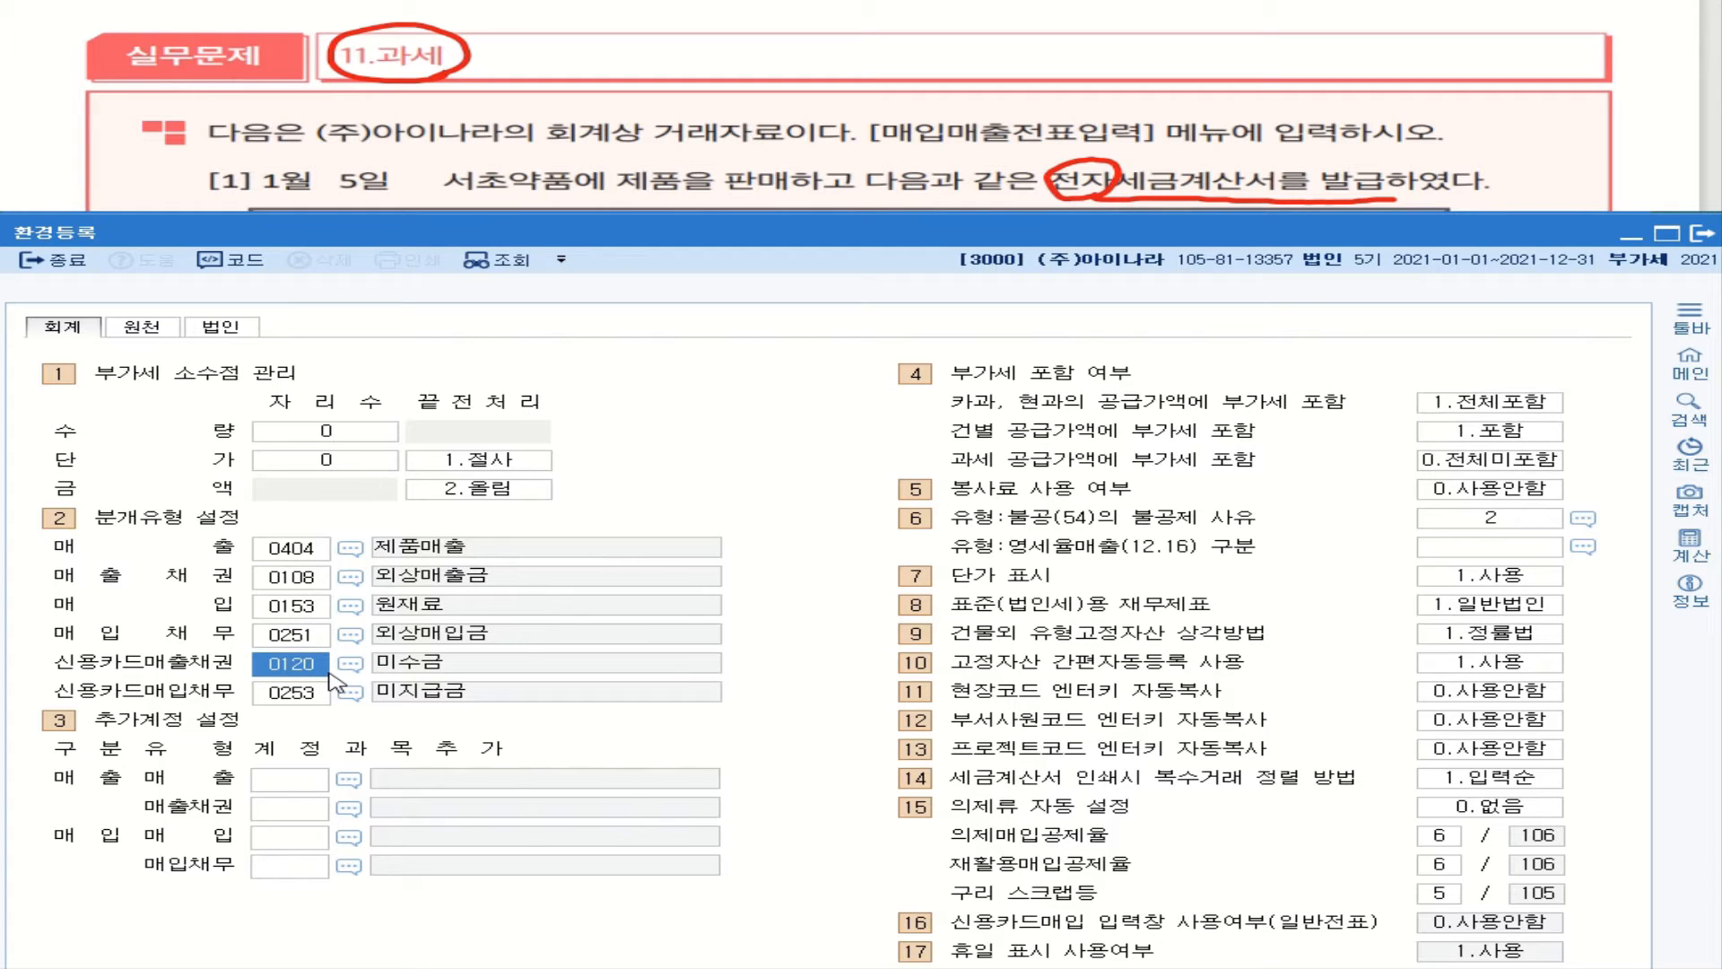
pyautogui.write('0108')
pyautogui.press('Return')
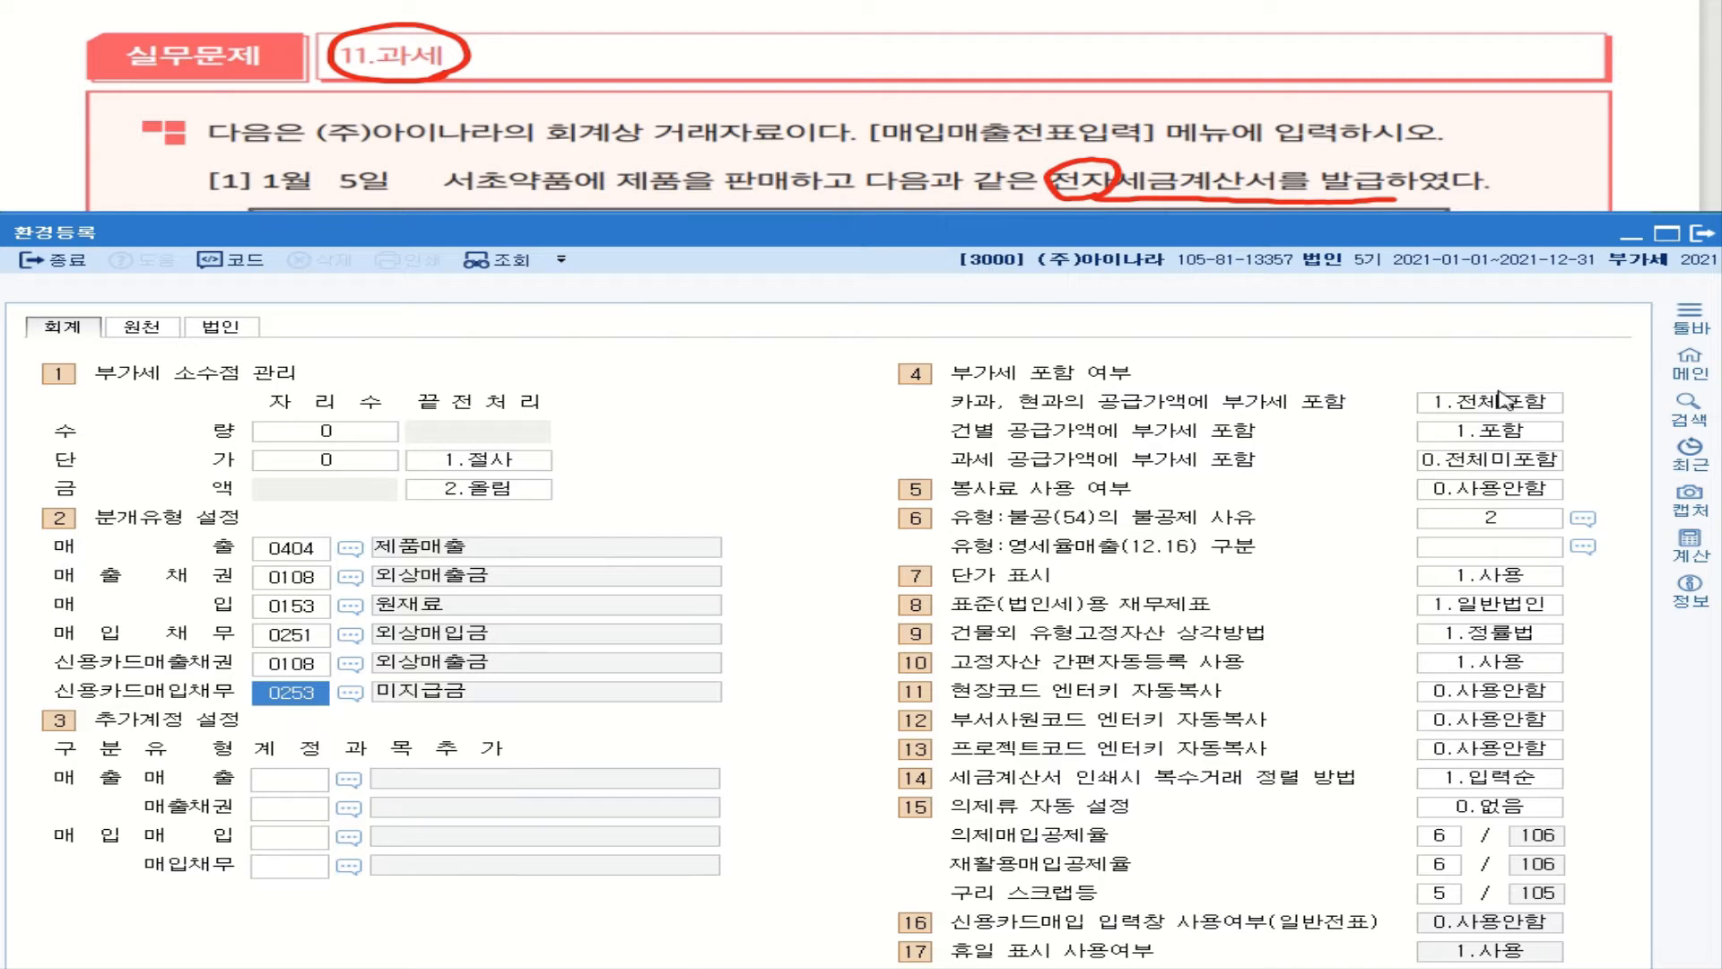
# Step: Close 환경등록 and re-enter the sale's 분개 as 3 (혼합), then 1 (현금)
pyautogui.click(1701, 233)
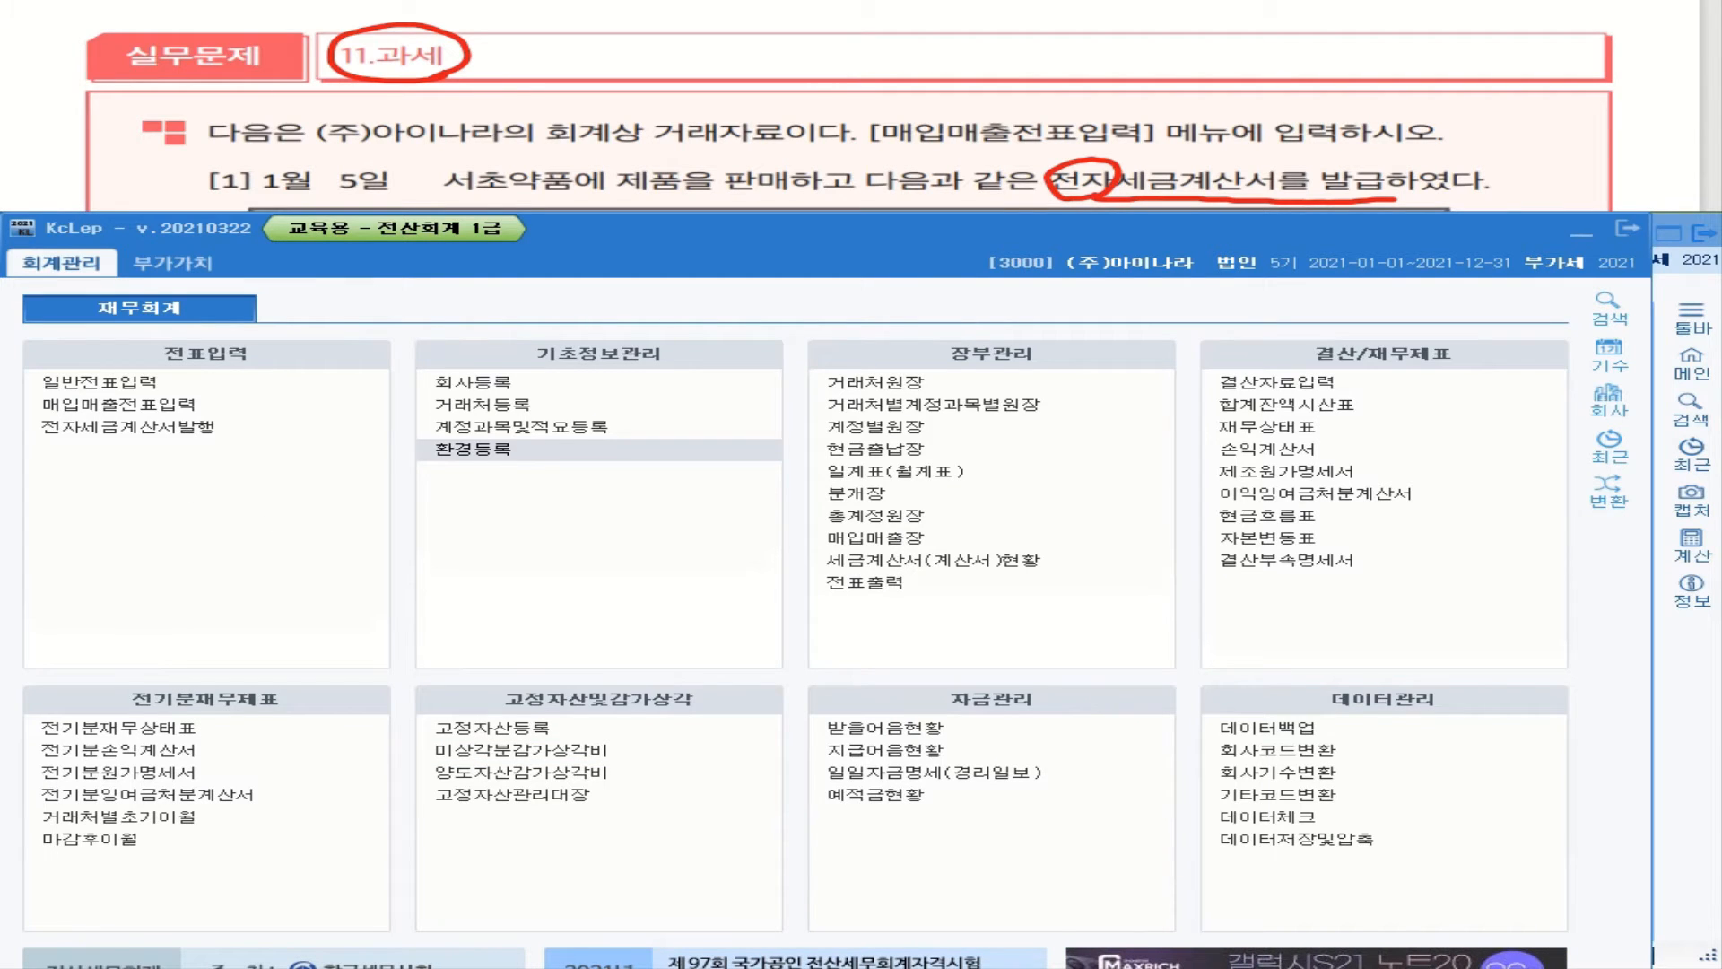
pyautogui.hotkey('alt', 'Tab')
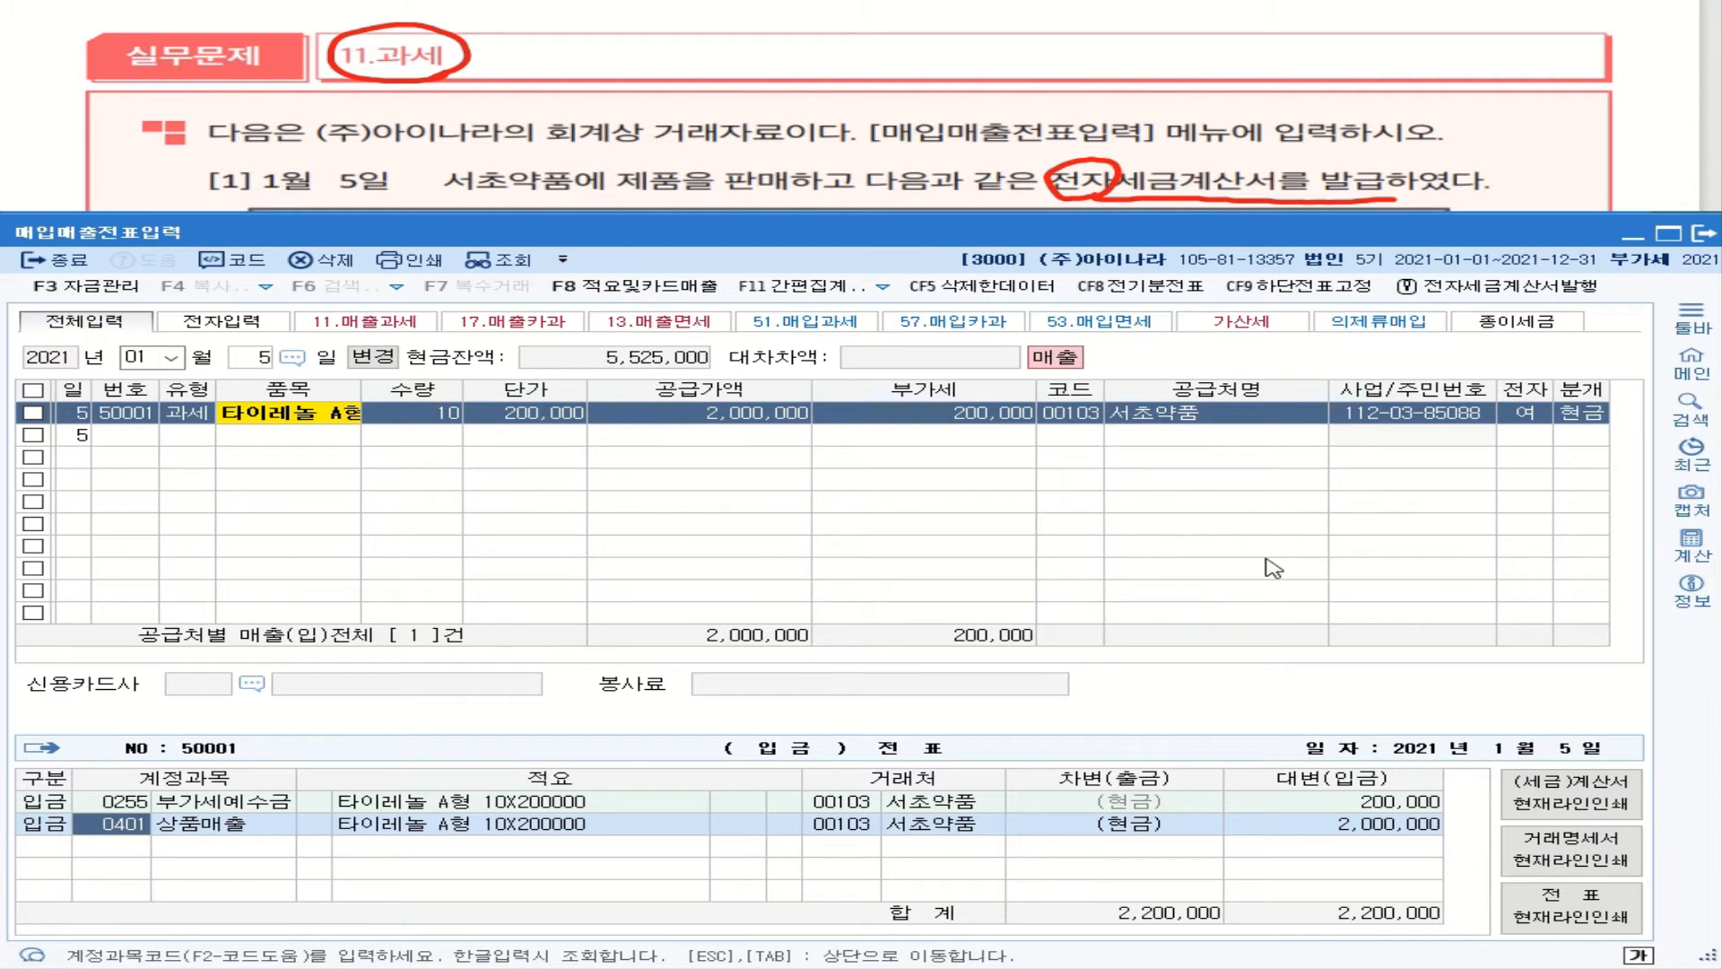
pyautogui.press('Escape')
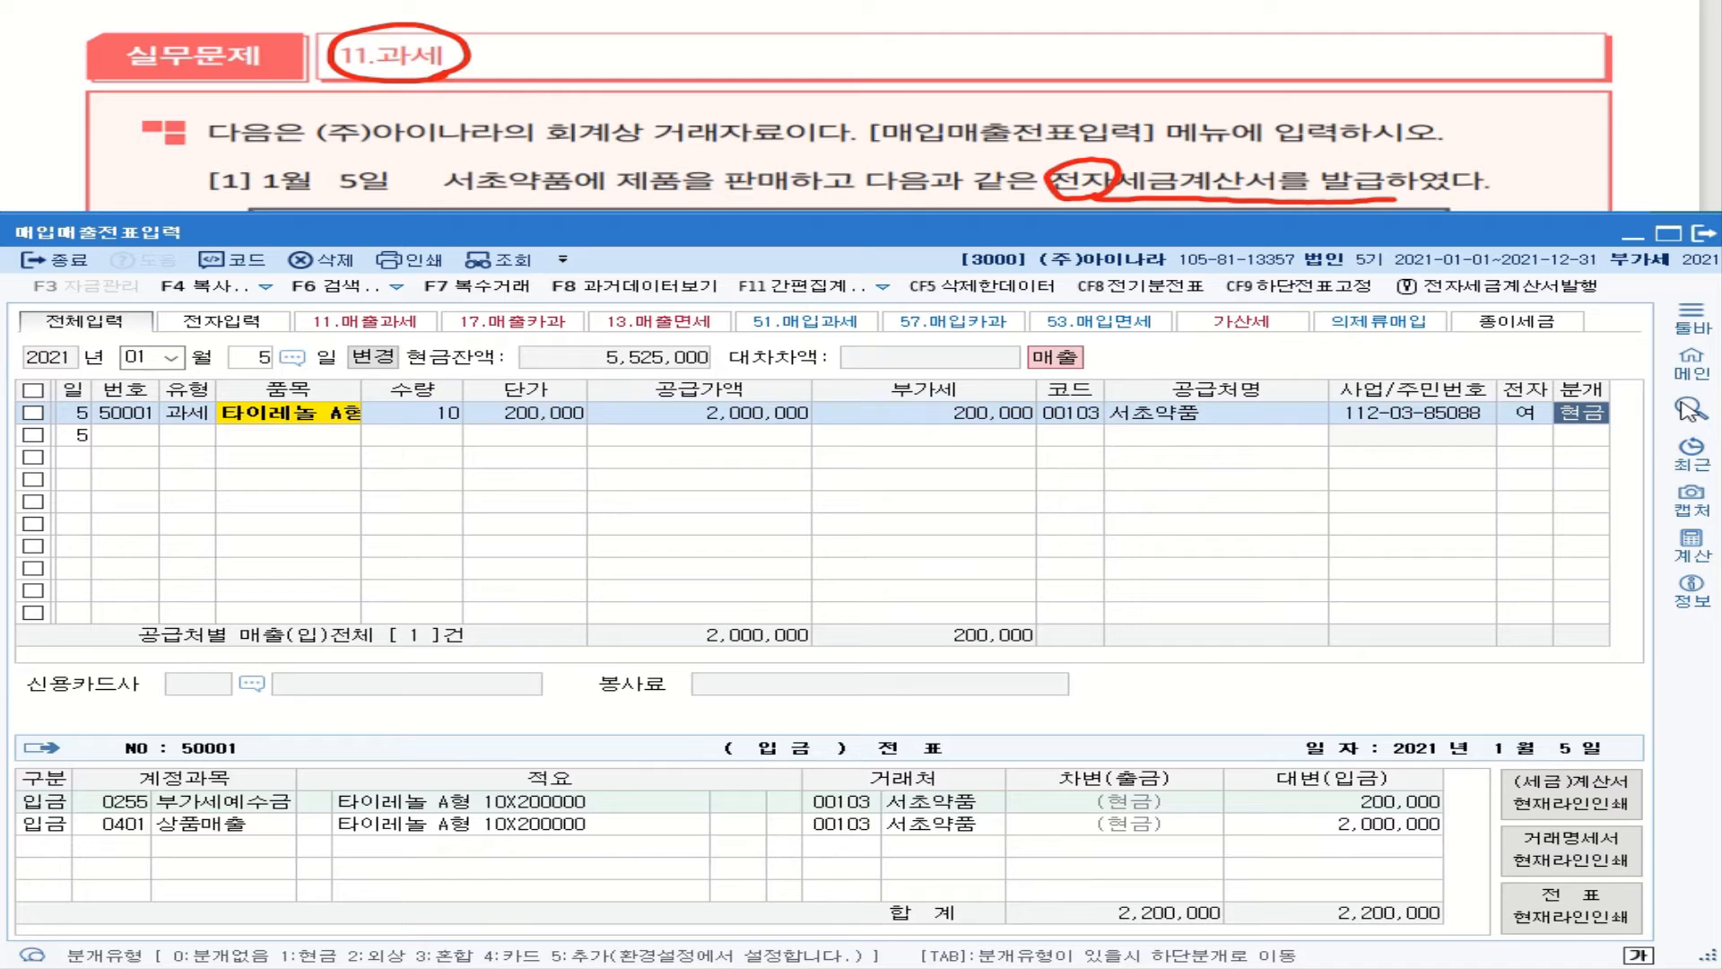
pyautogui.write('3')
pyautogui.press('Return')
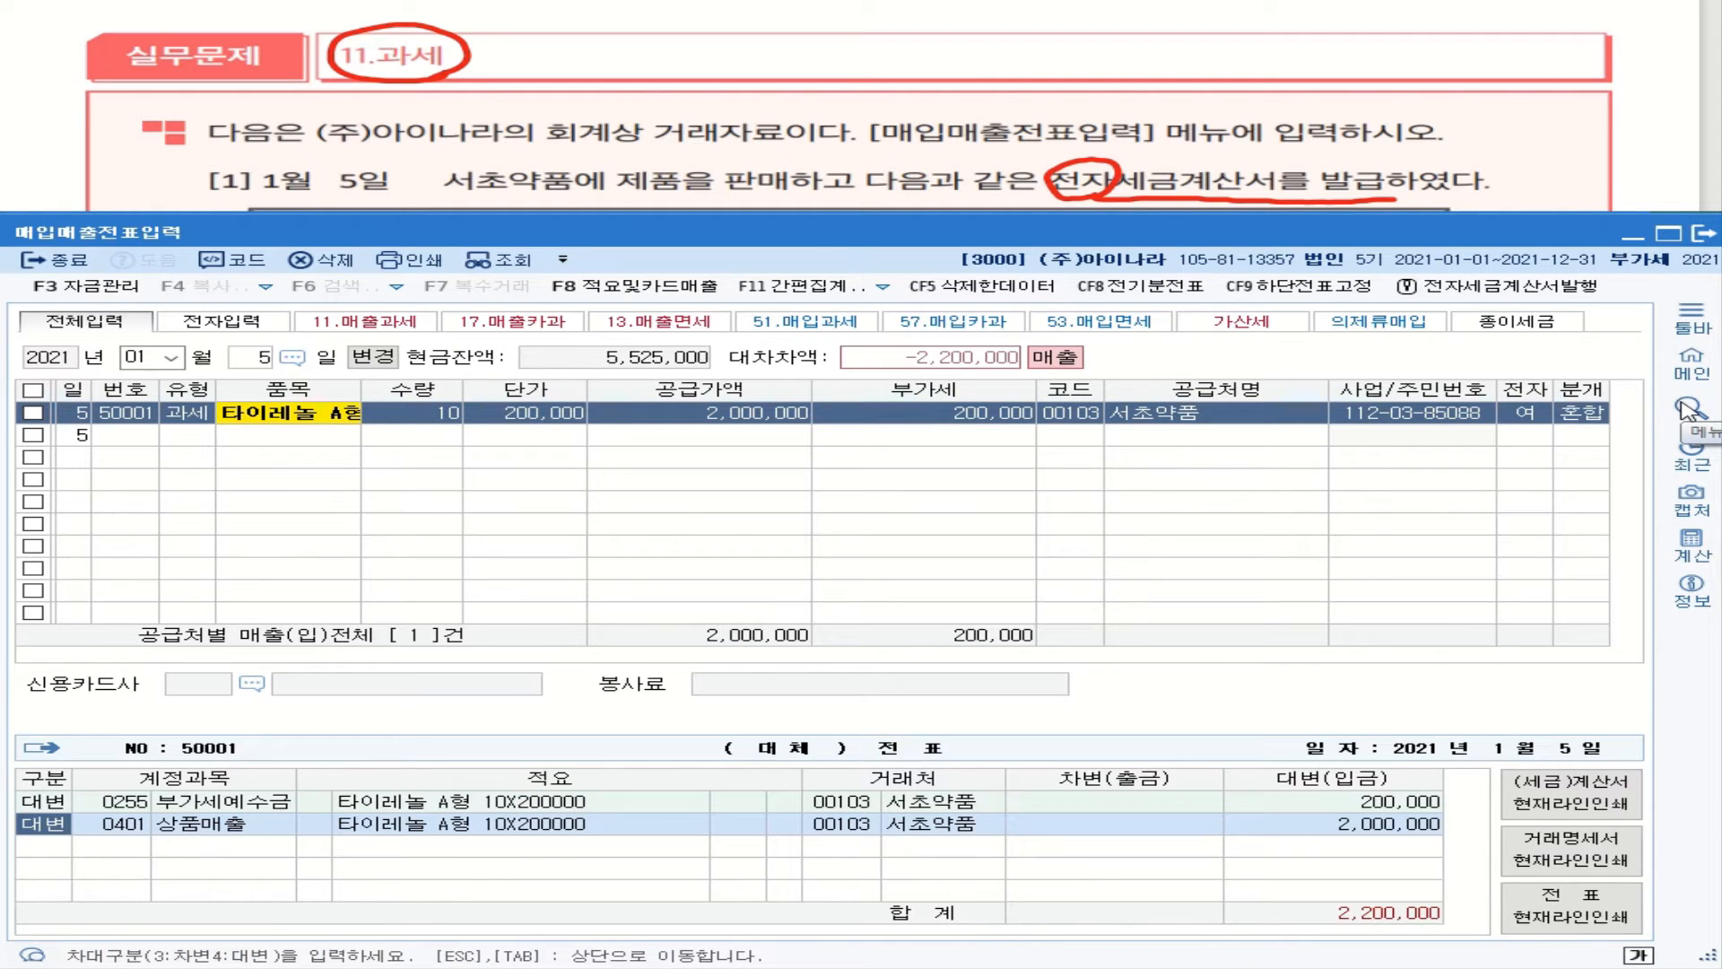
pyautogui.press('Escape')
pyautogui.write('1')
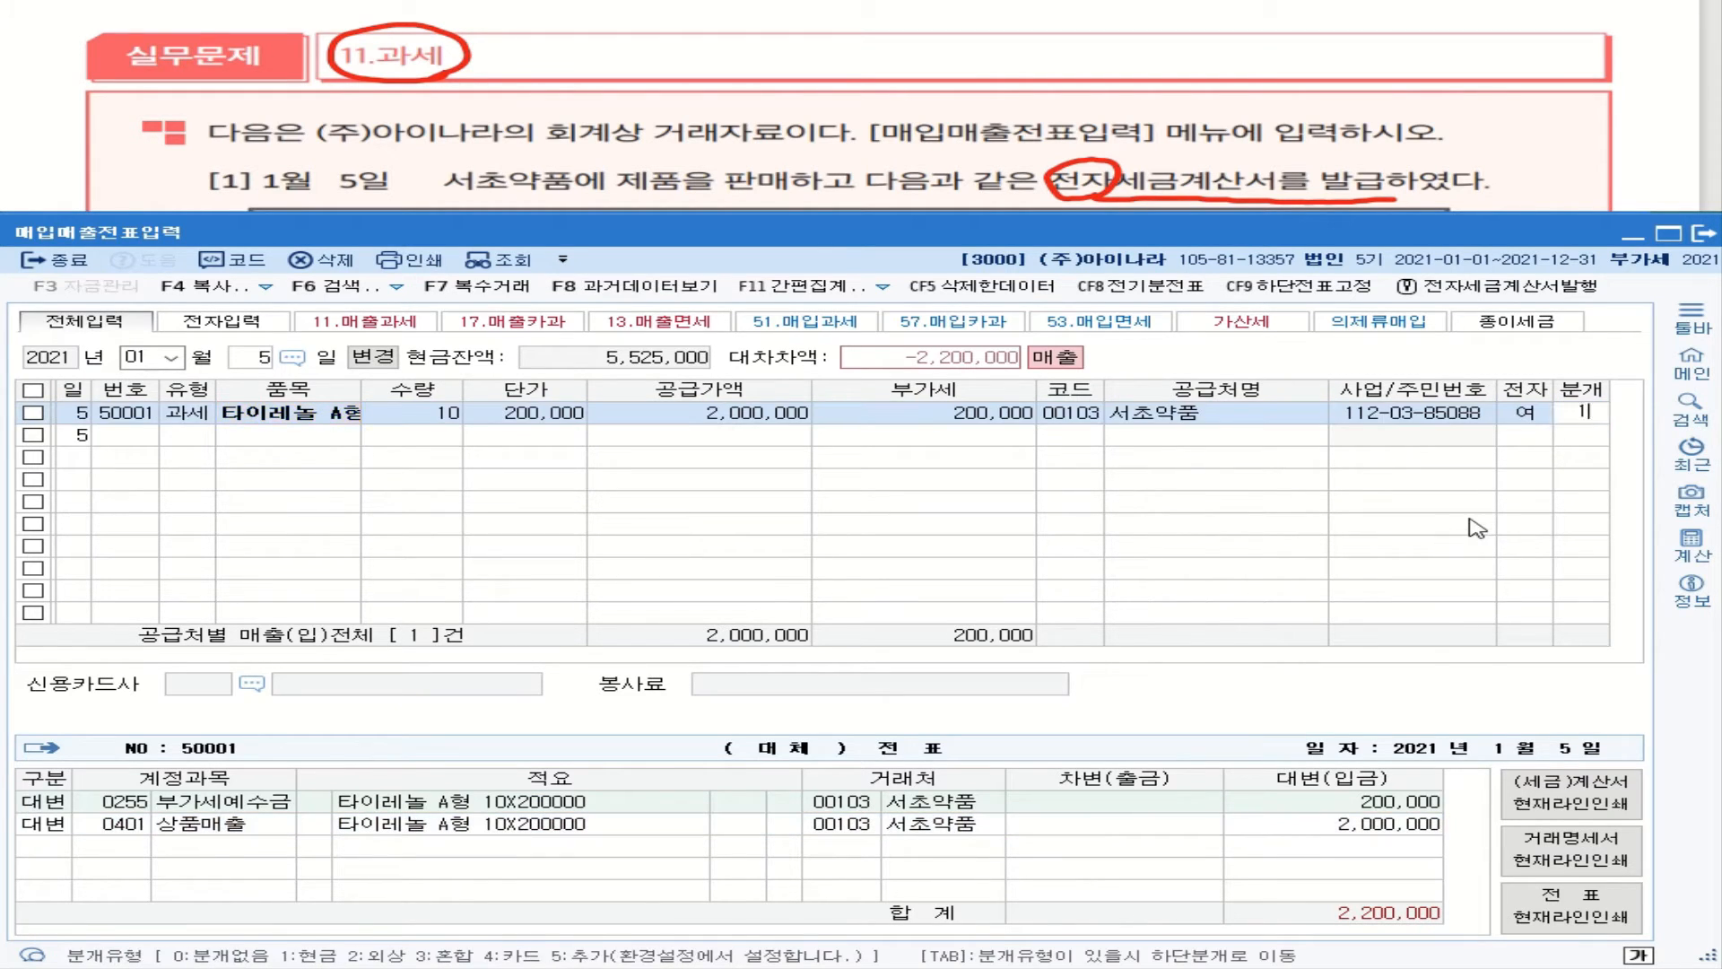
pyautogui.press('Return')
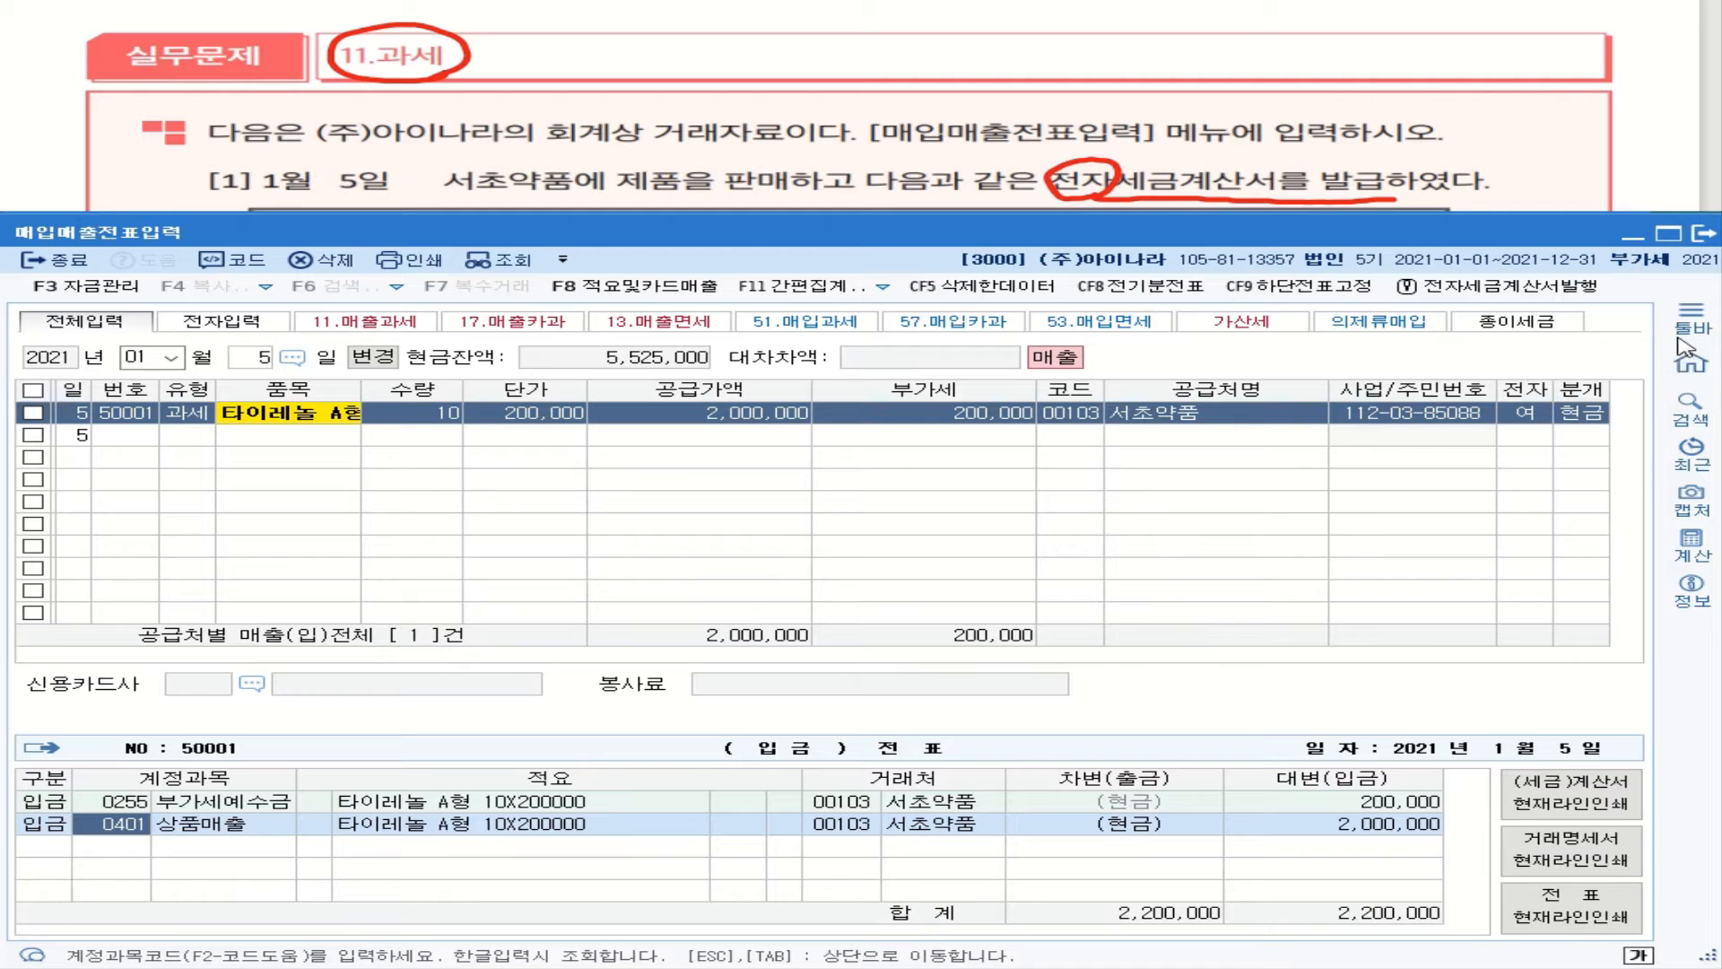
# Step: Reopen 매입매출전표입력 and load the January 5 entries
pyautogui.click(1702, 233)
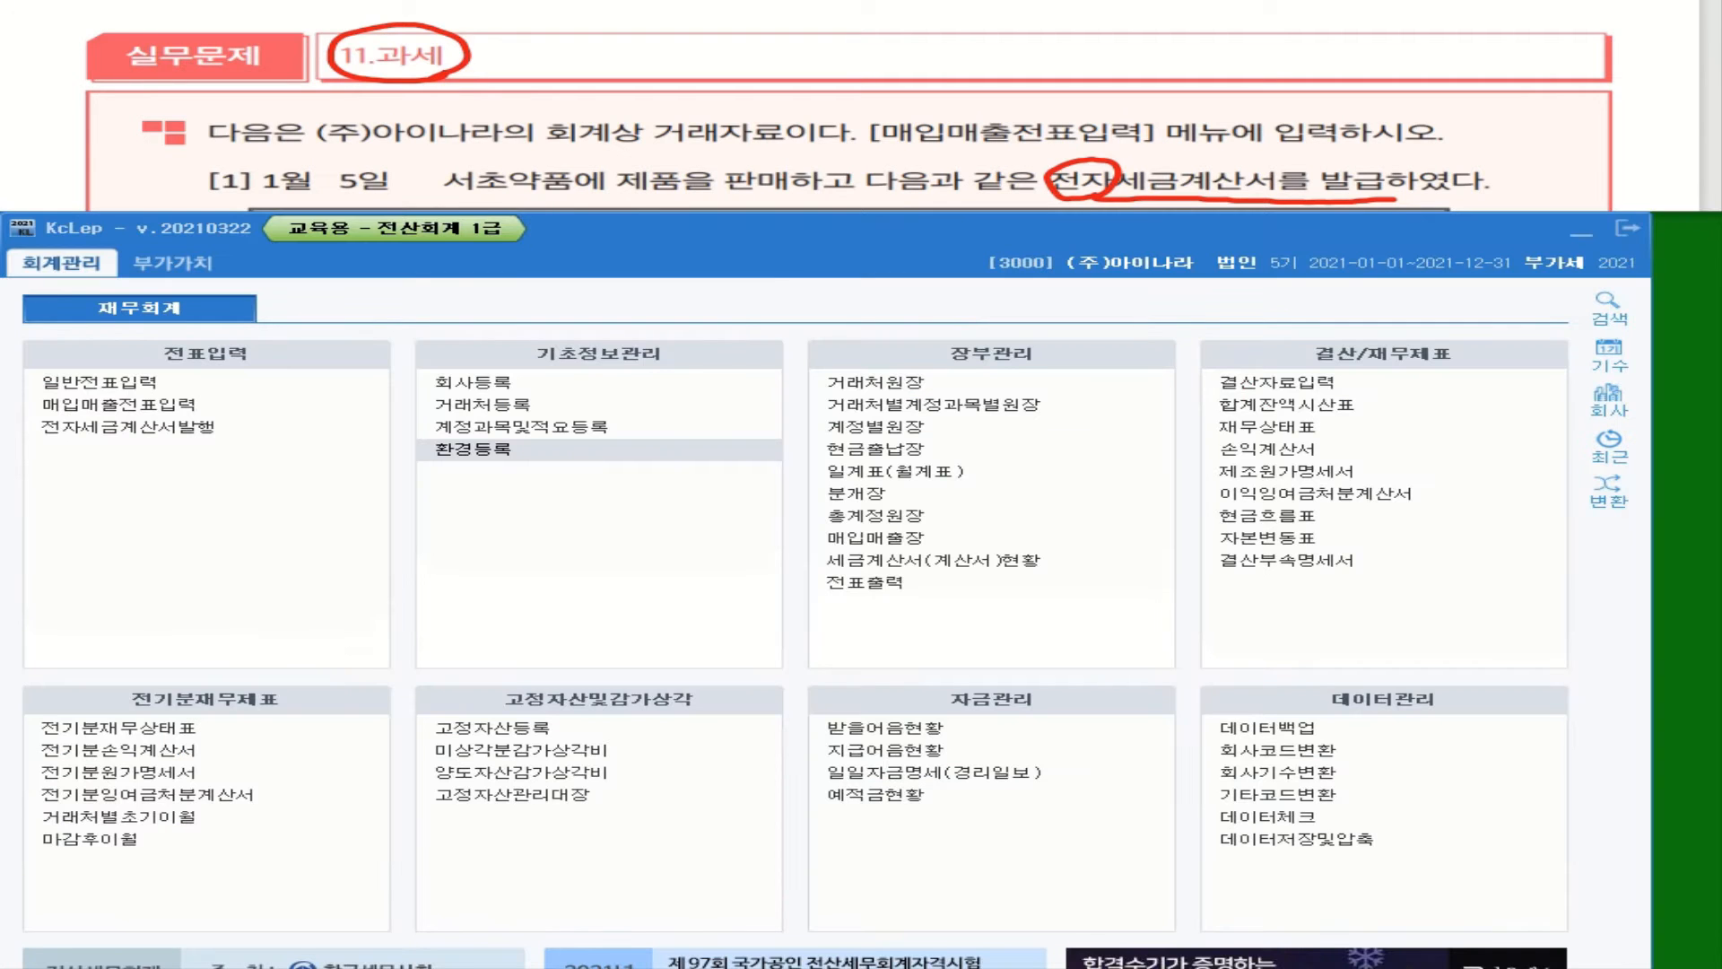
pyautogui.click(196, 411)
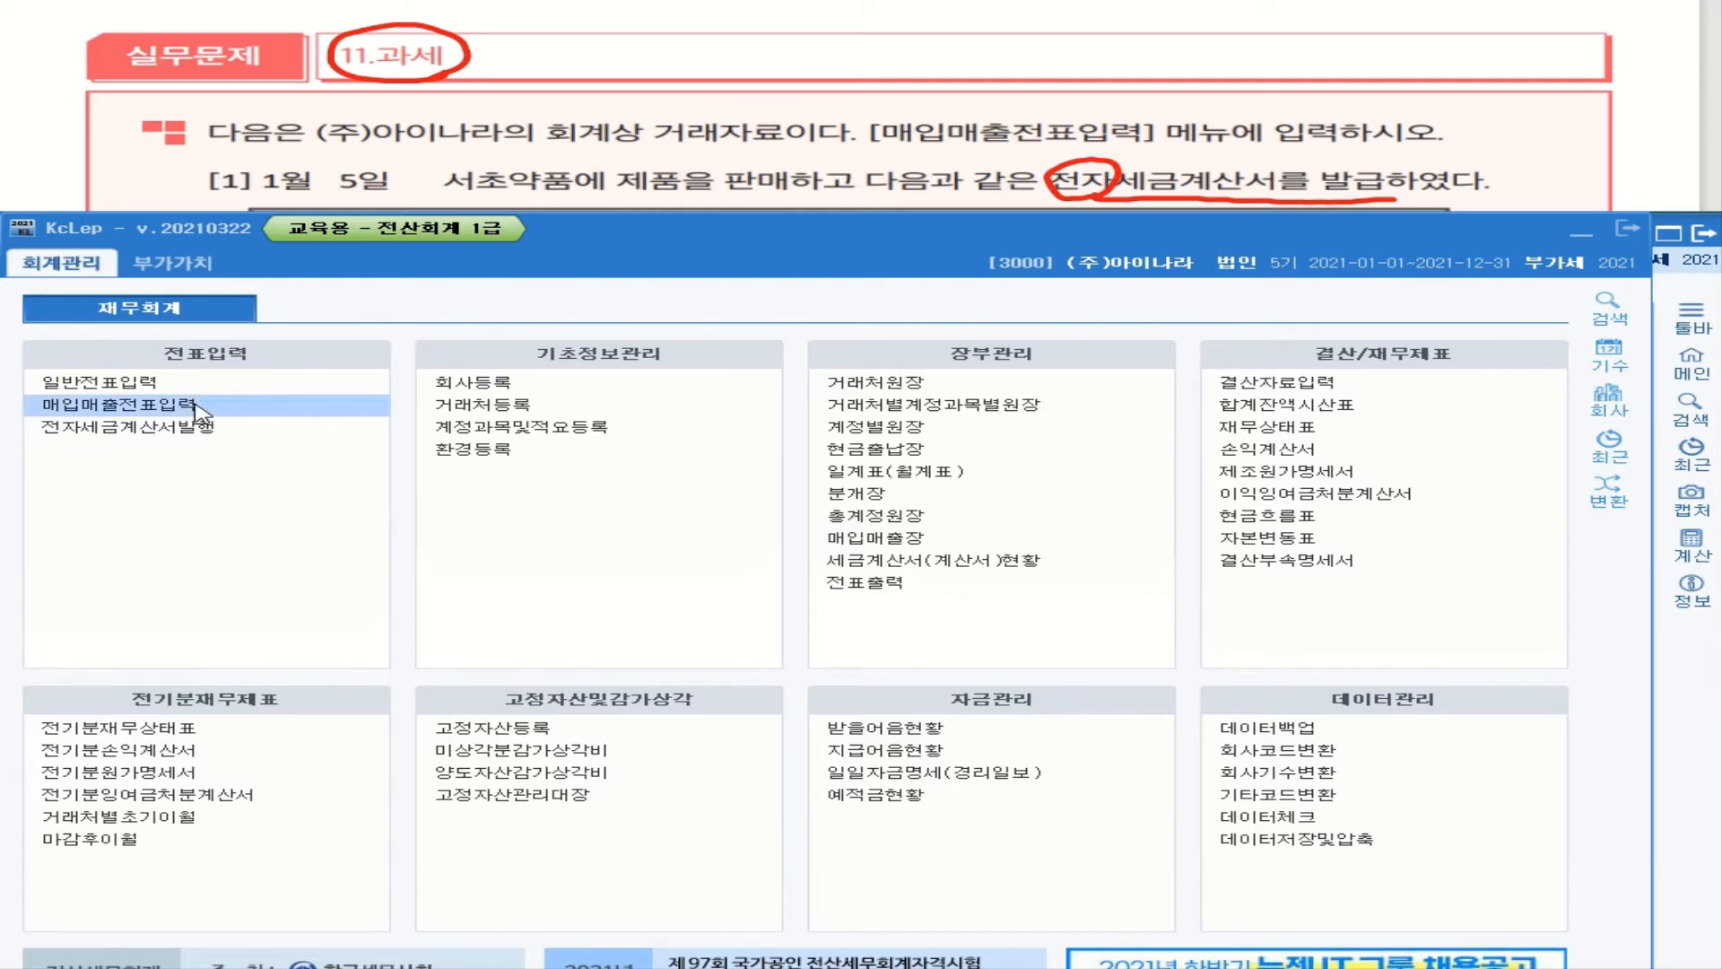
pyautogui.click(171, 357)
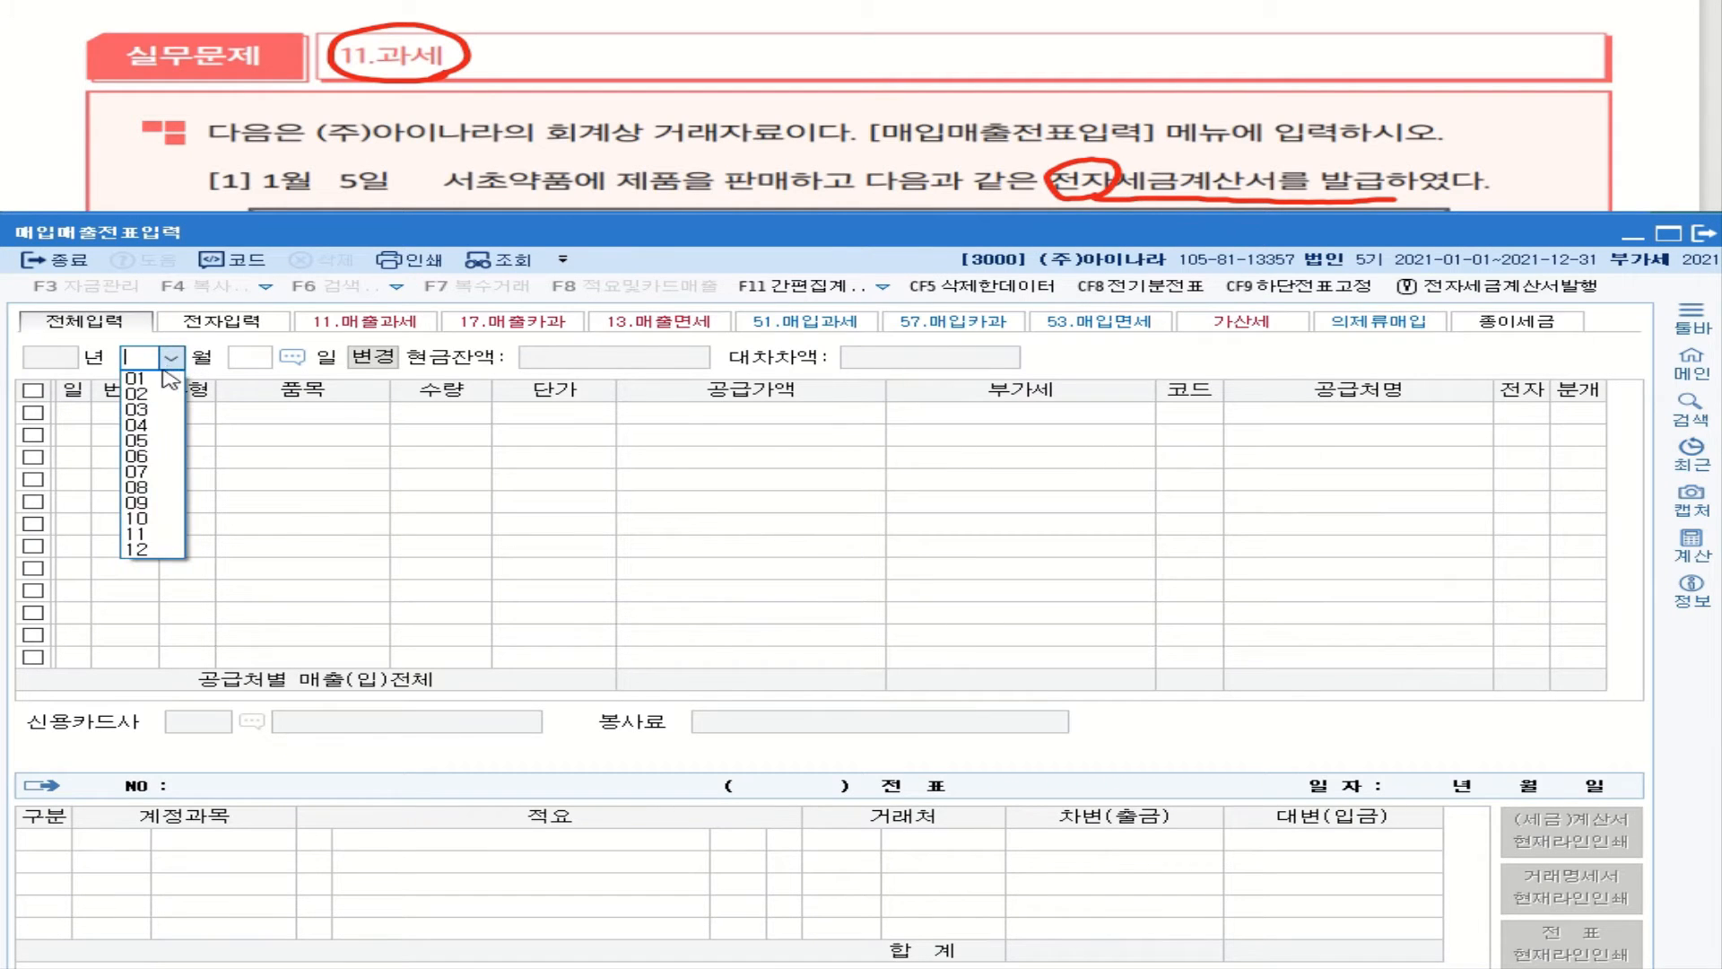
pyautogui.click(170, 378)
pyautogui.write('5')
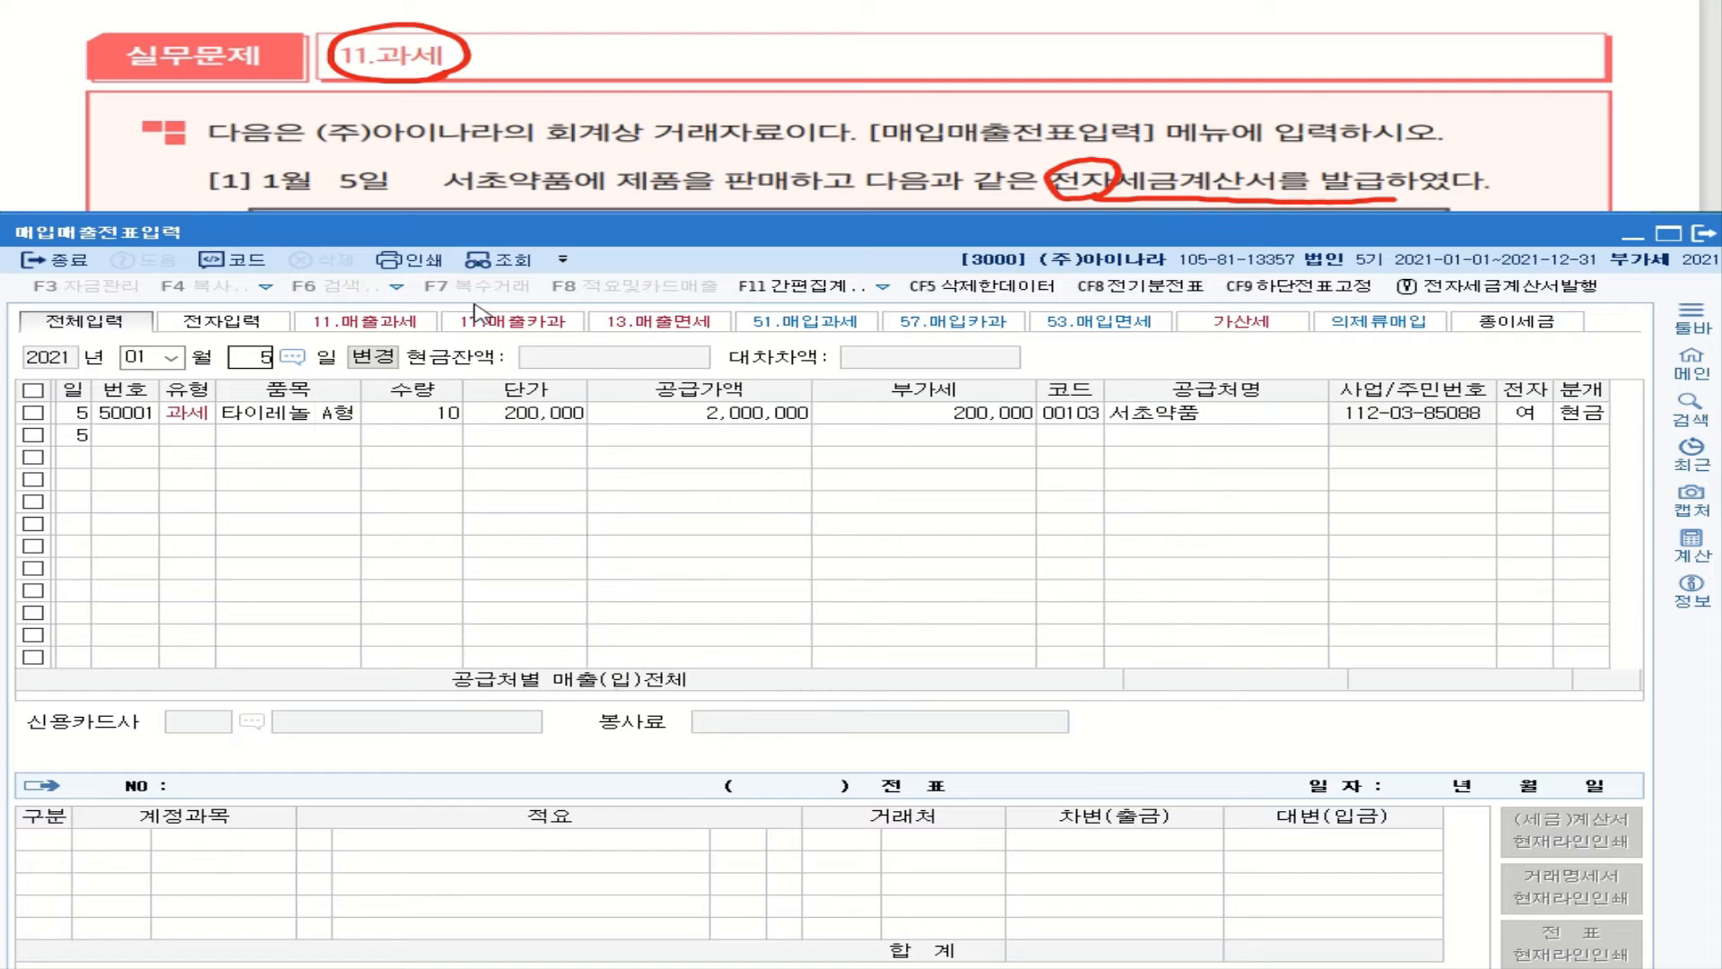
pyautogui.press('Return')
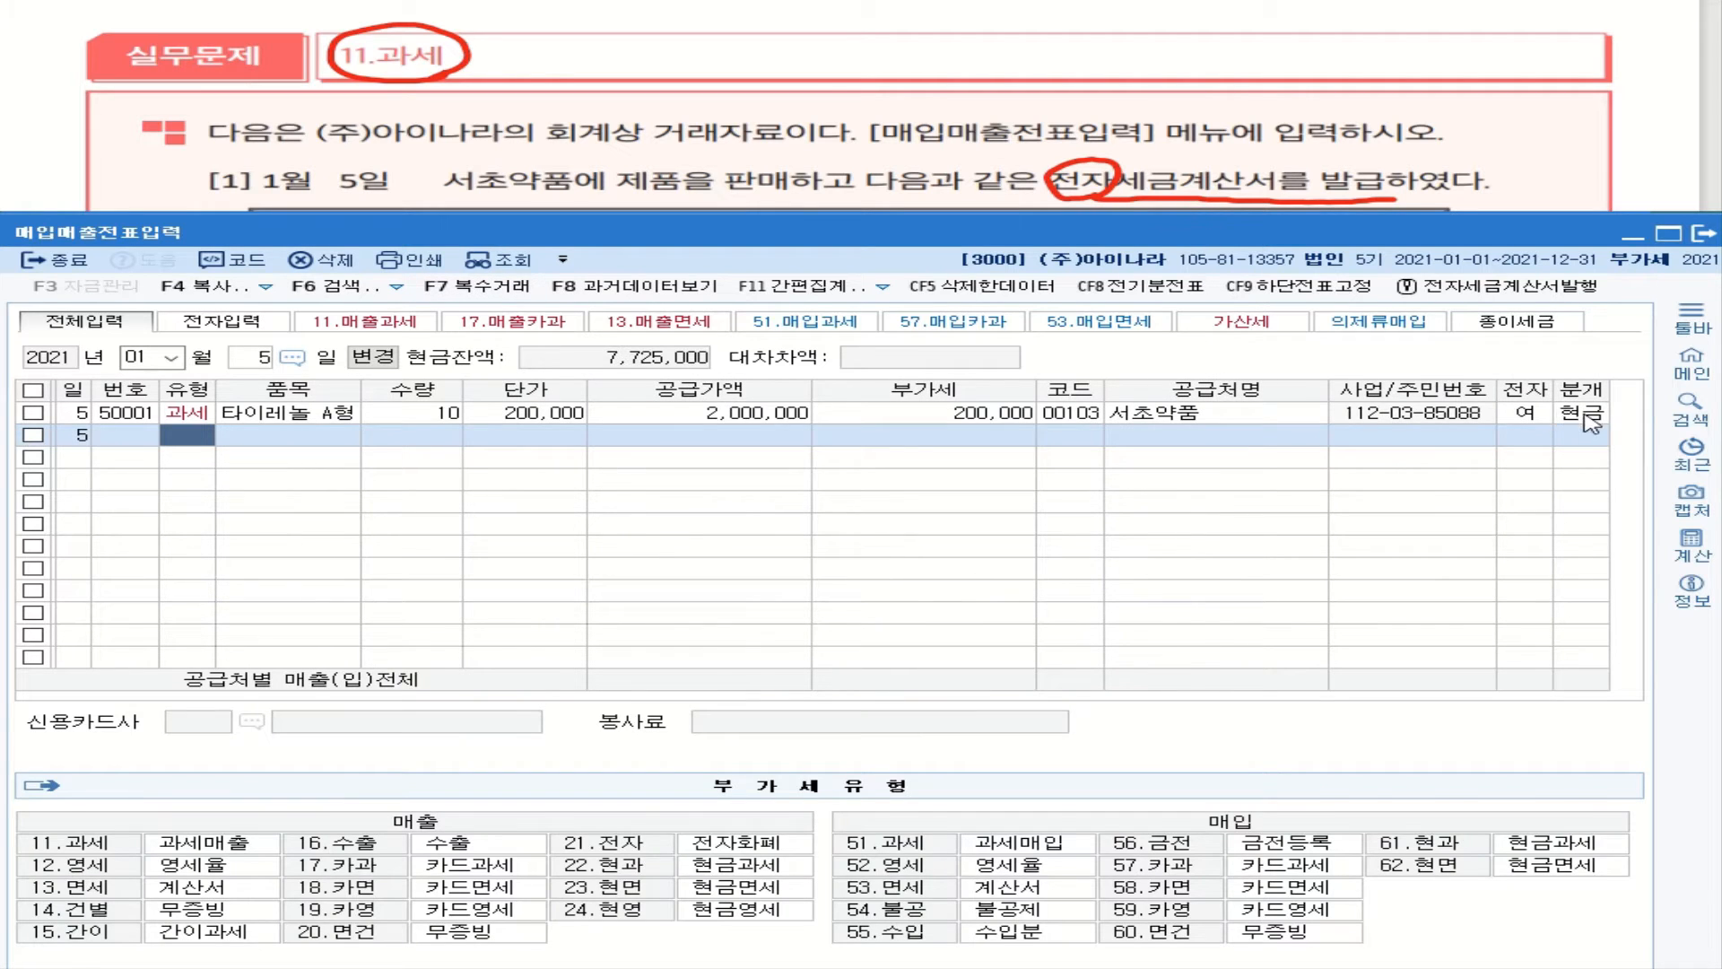
# Step: Re-journalize the January 5 서초약품 sale as 현금 so it credits 0404 제품매출
pyautogui.click(1591, 422)
pyautogui.press('3')
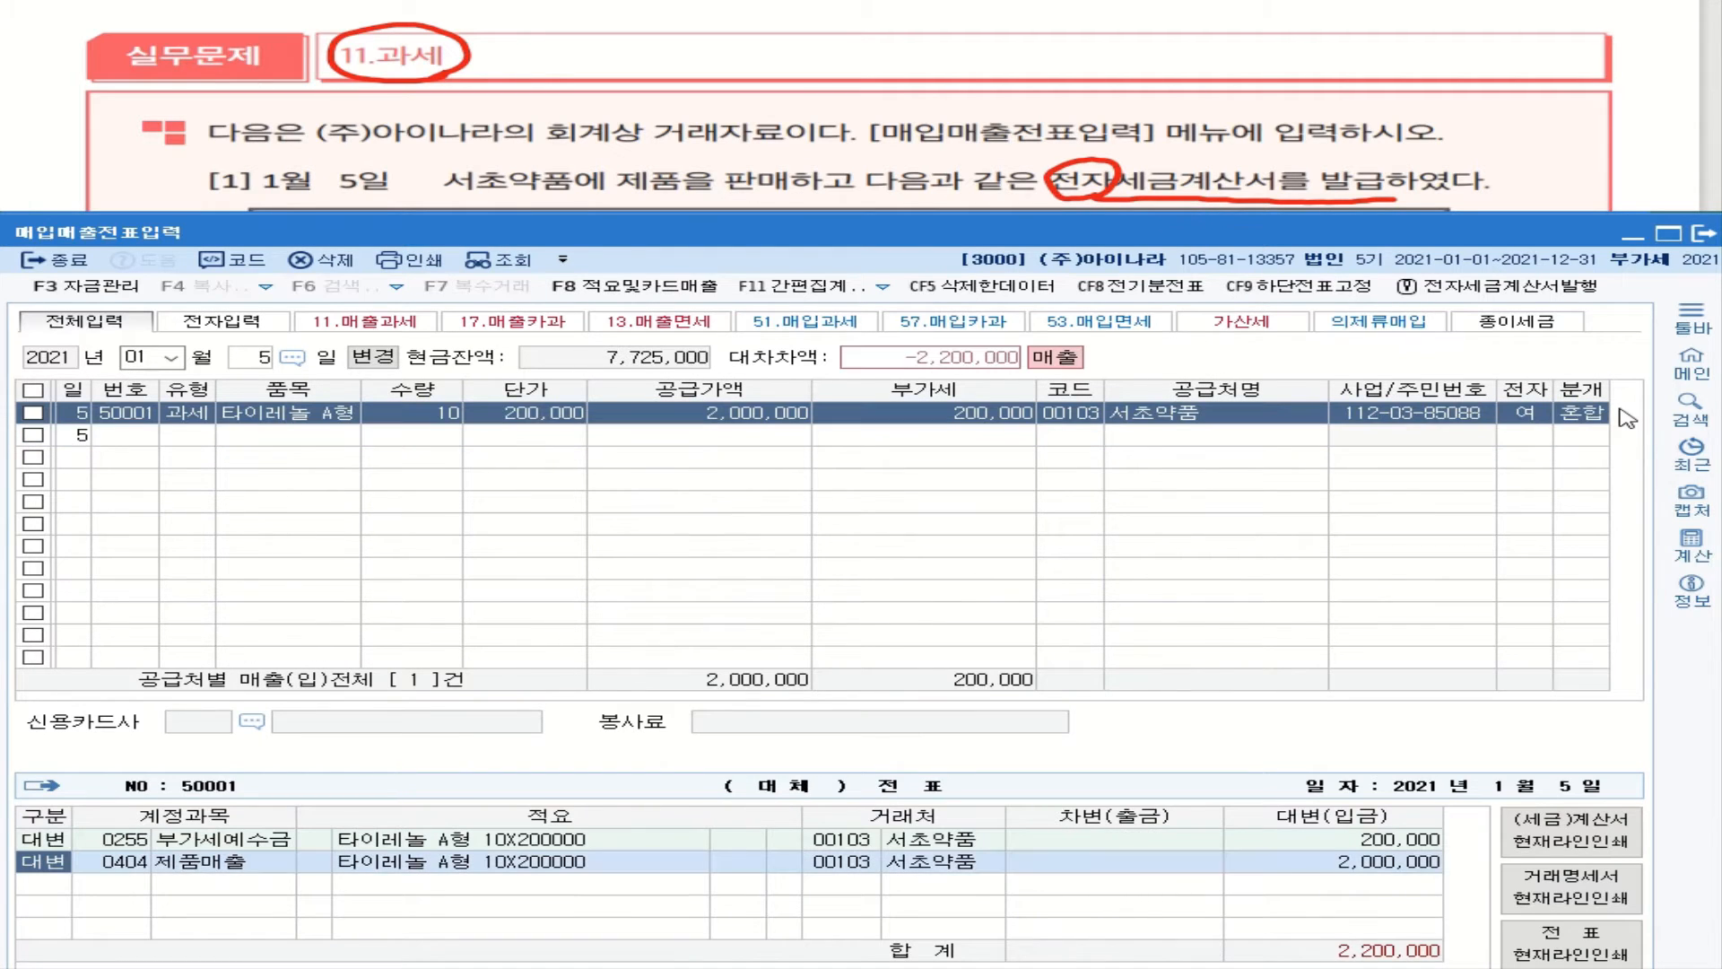
pyautogui.click(1603, 414)
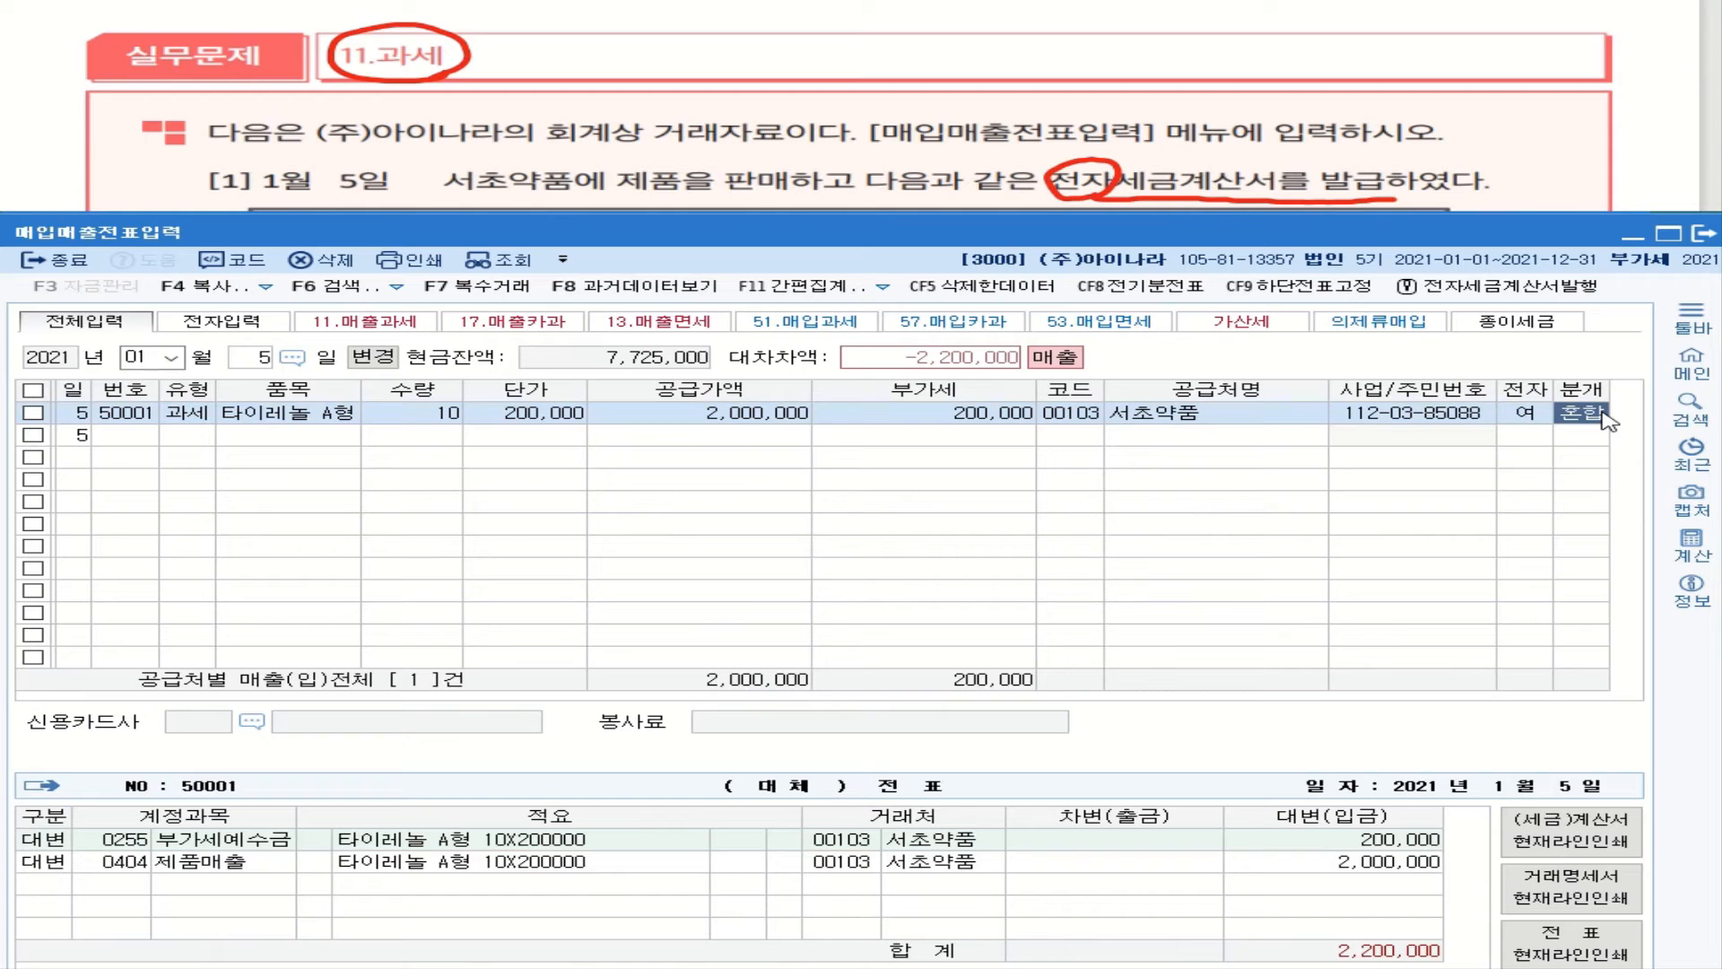
pyautogui.press('1')
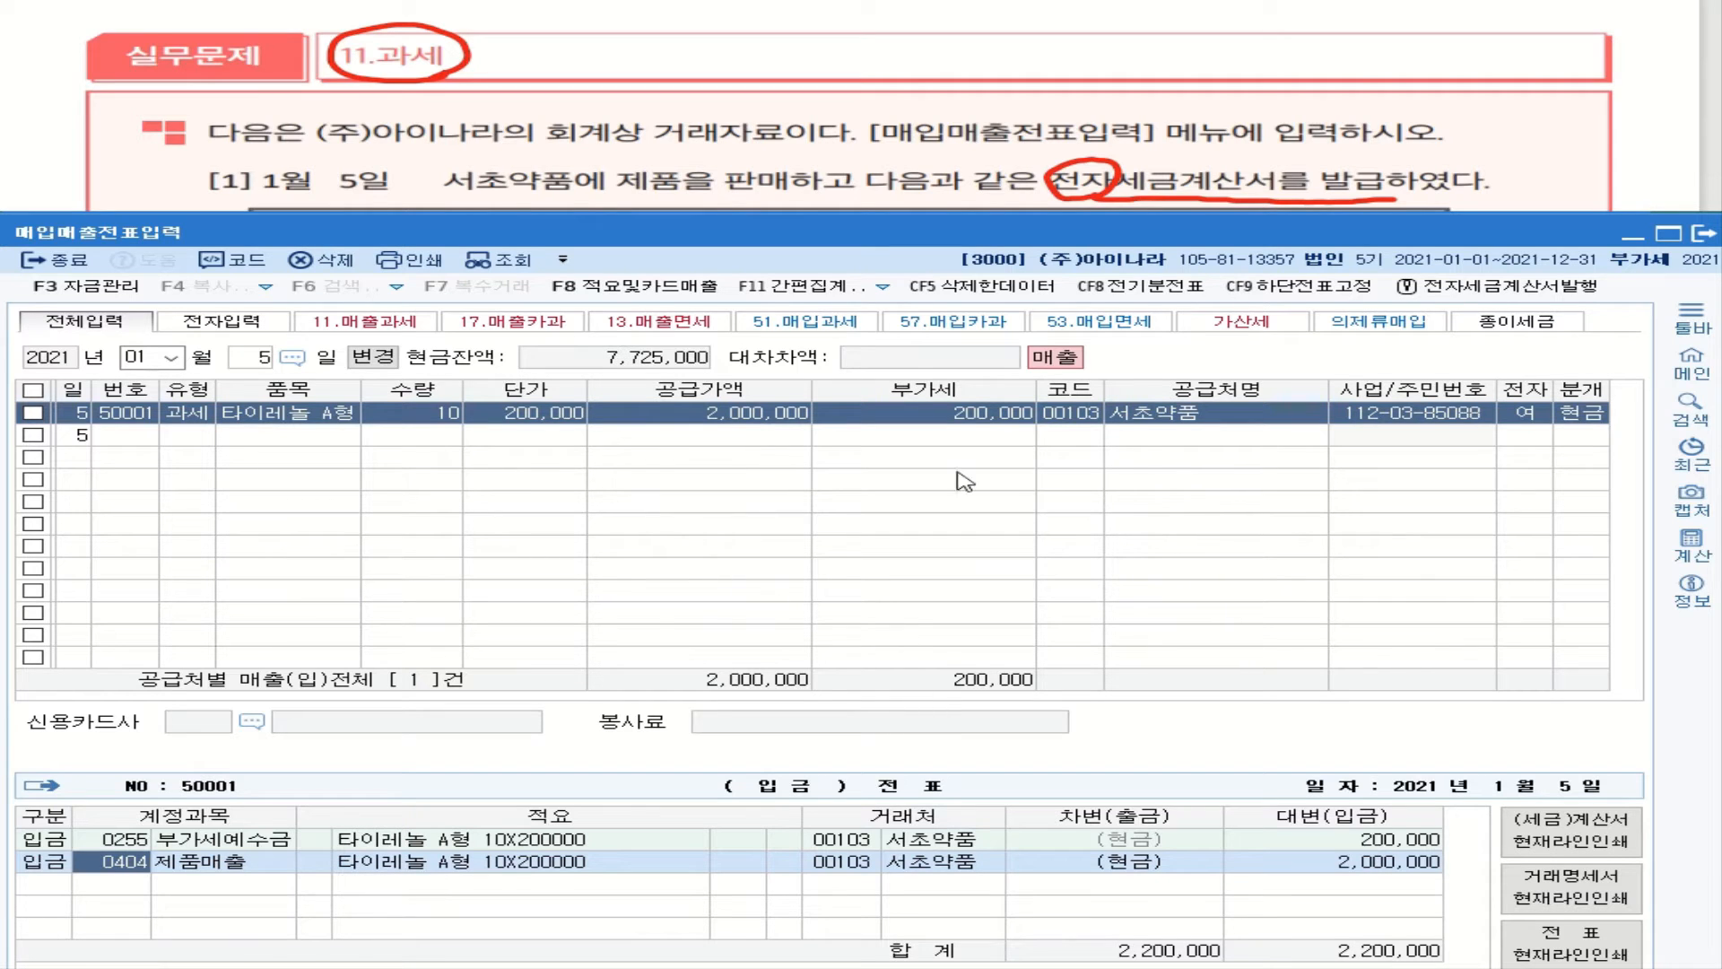
pyautogui.click(553, 427)
pyautogui.click(326, 416)
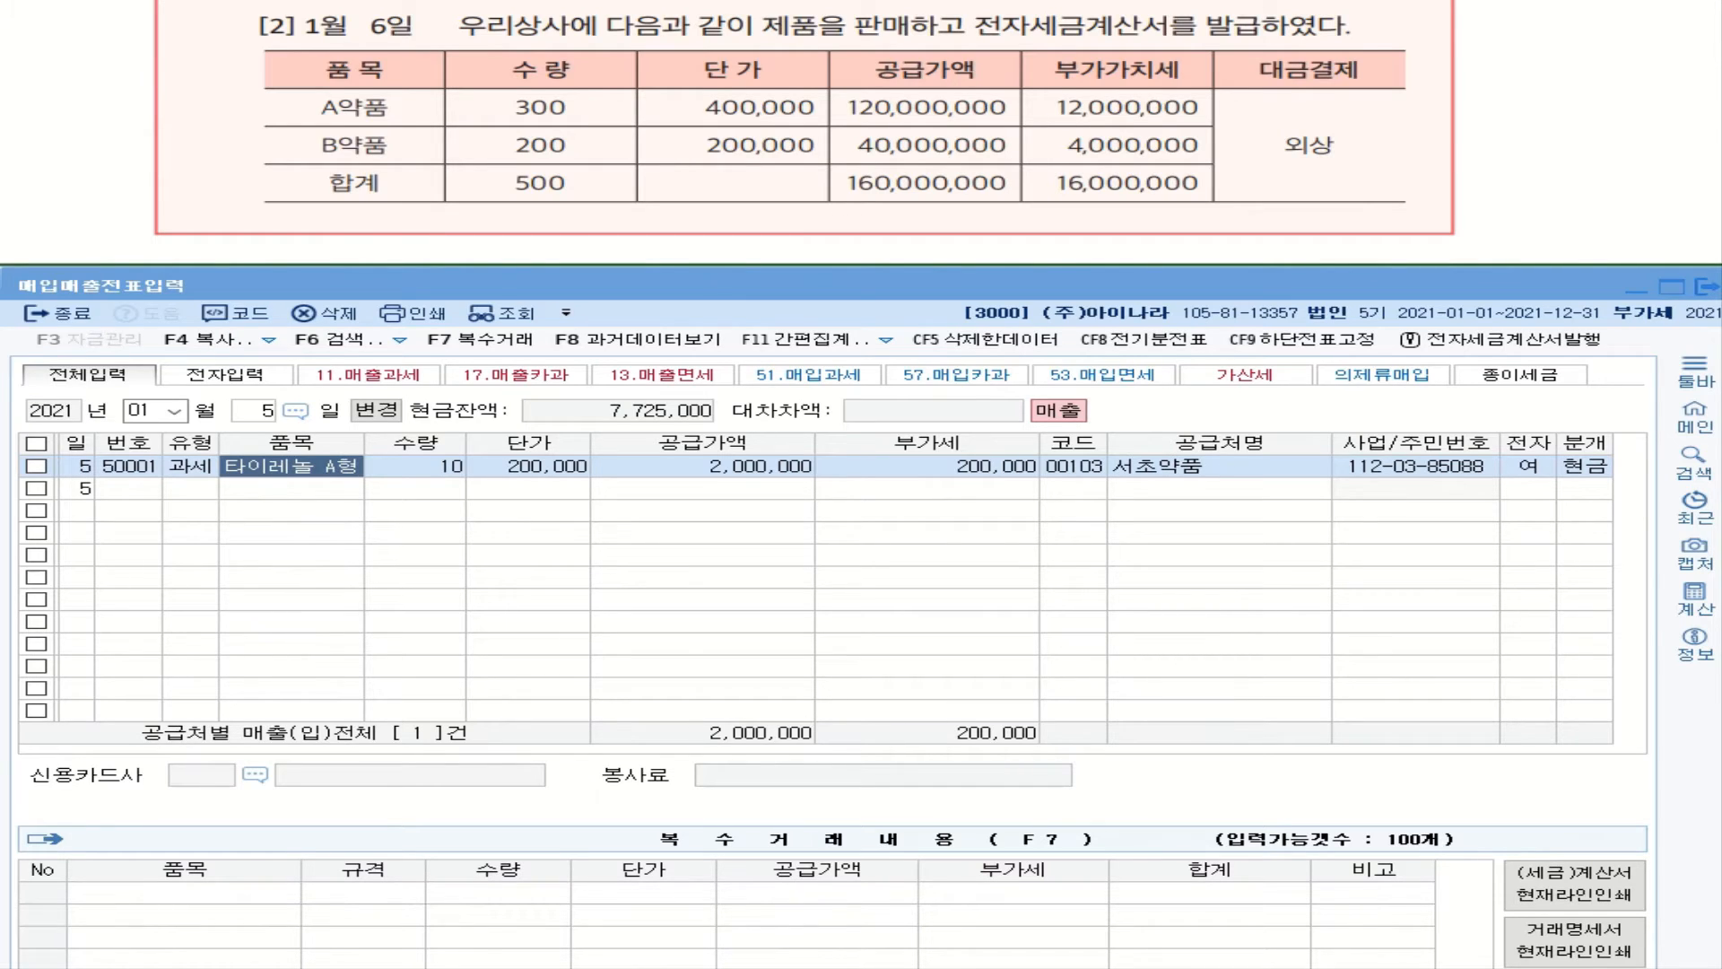
pyautogui.moveTo(748, 38)
pyautogui.mouseDown()
pyautogui.moveTo(764, 16)
pyautogui.moveTo(820, 35)
pyautogui.moveTo(784, 38)
pyautogui.mouseUp()
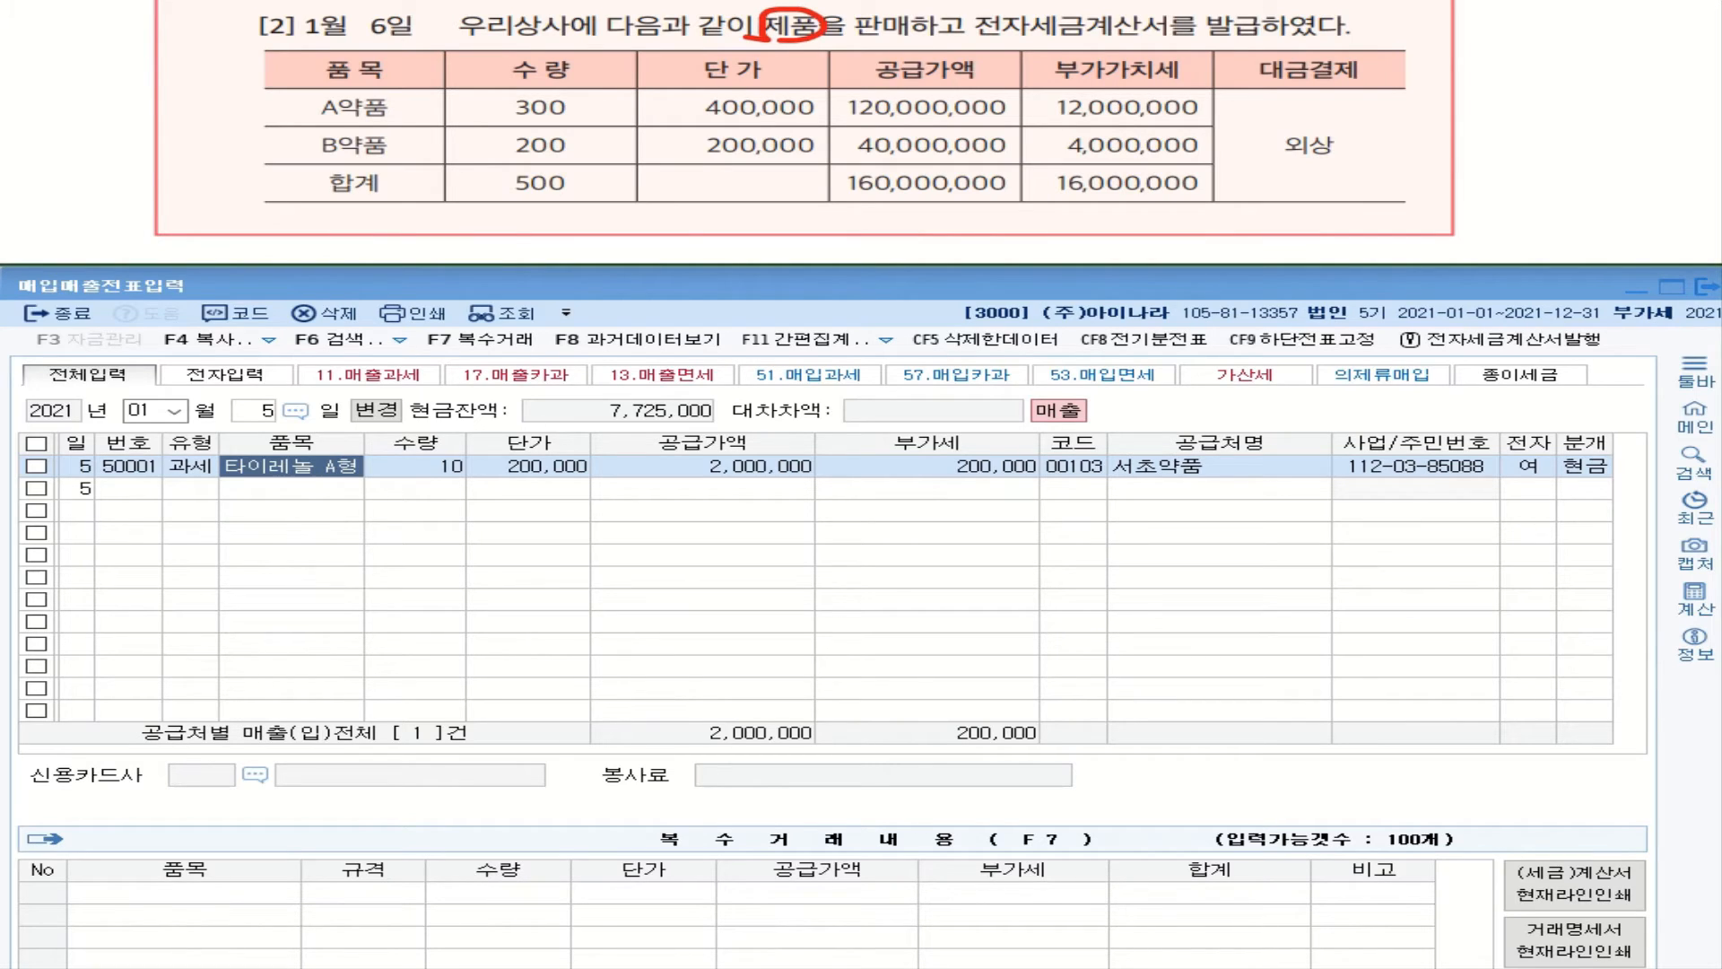
pyautogui.moveTo(972, 33)
pyautogui.mouseDown()
pyautogui.moveTo(1183, 44)
pyautogui.moveTo(1245, 16)
pyautogui.moveTo(1241, 40)
pyautogui.mouseUp()
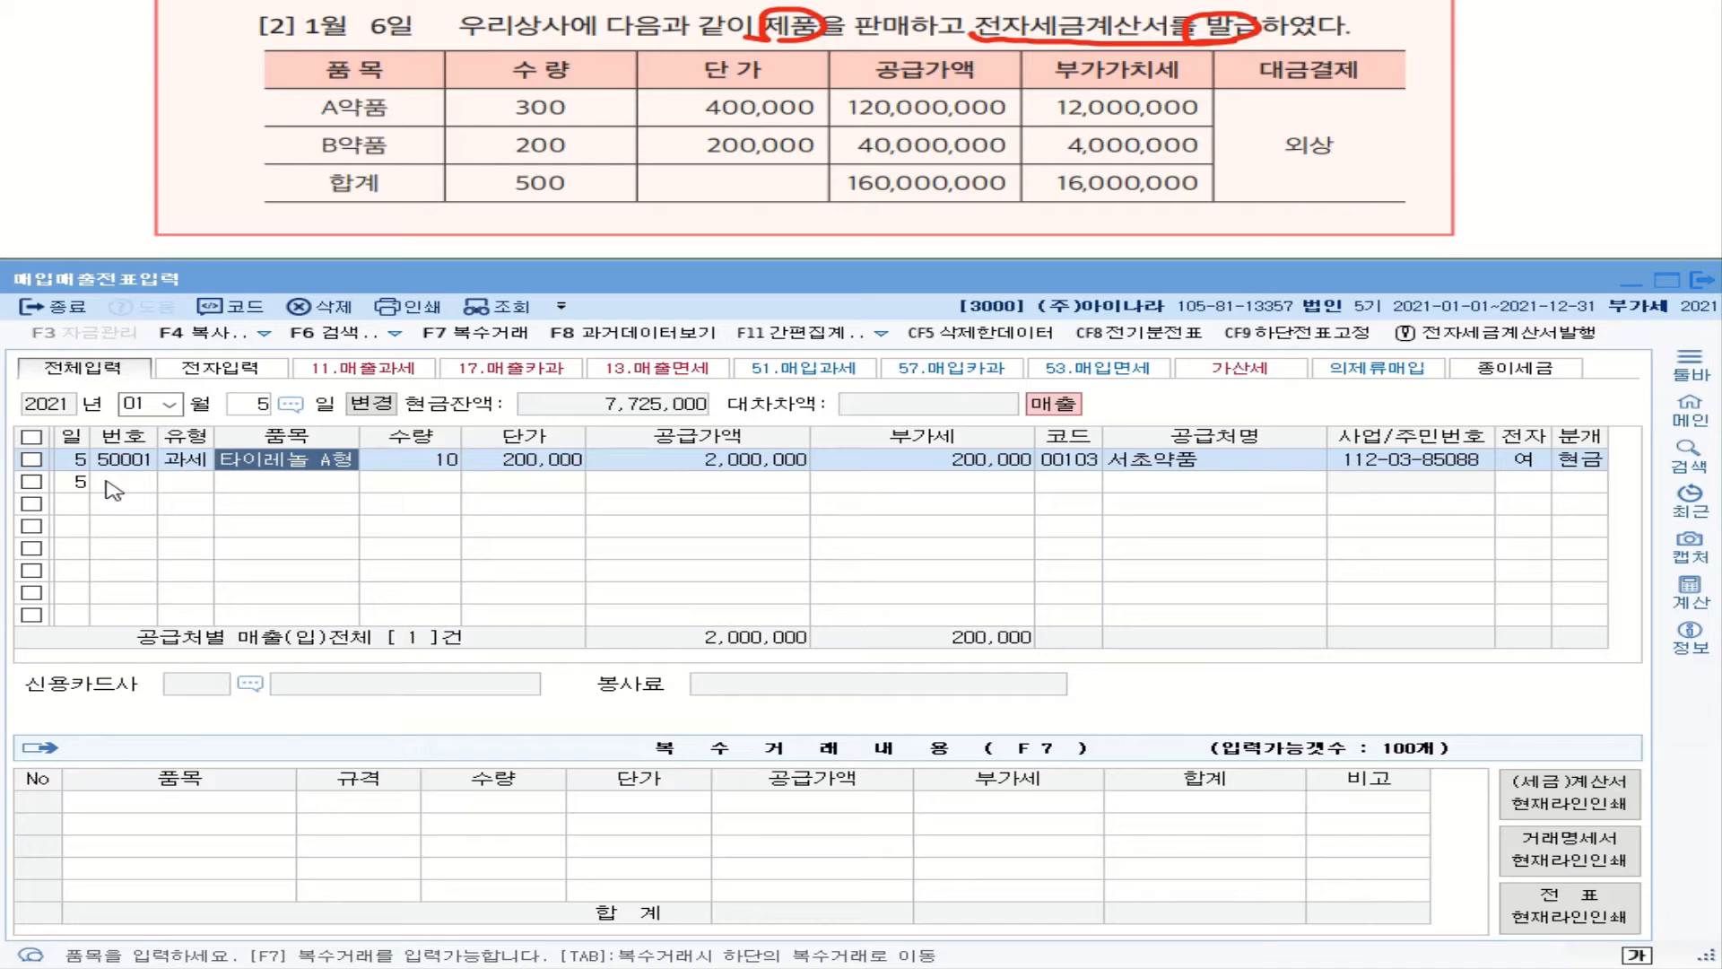
# Step: Open a new January 6 entry row and set its VAT type to 11 과세
pyautogui.click(256, 406)
pyautogui.write('6')
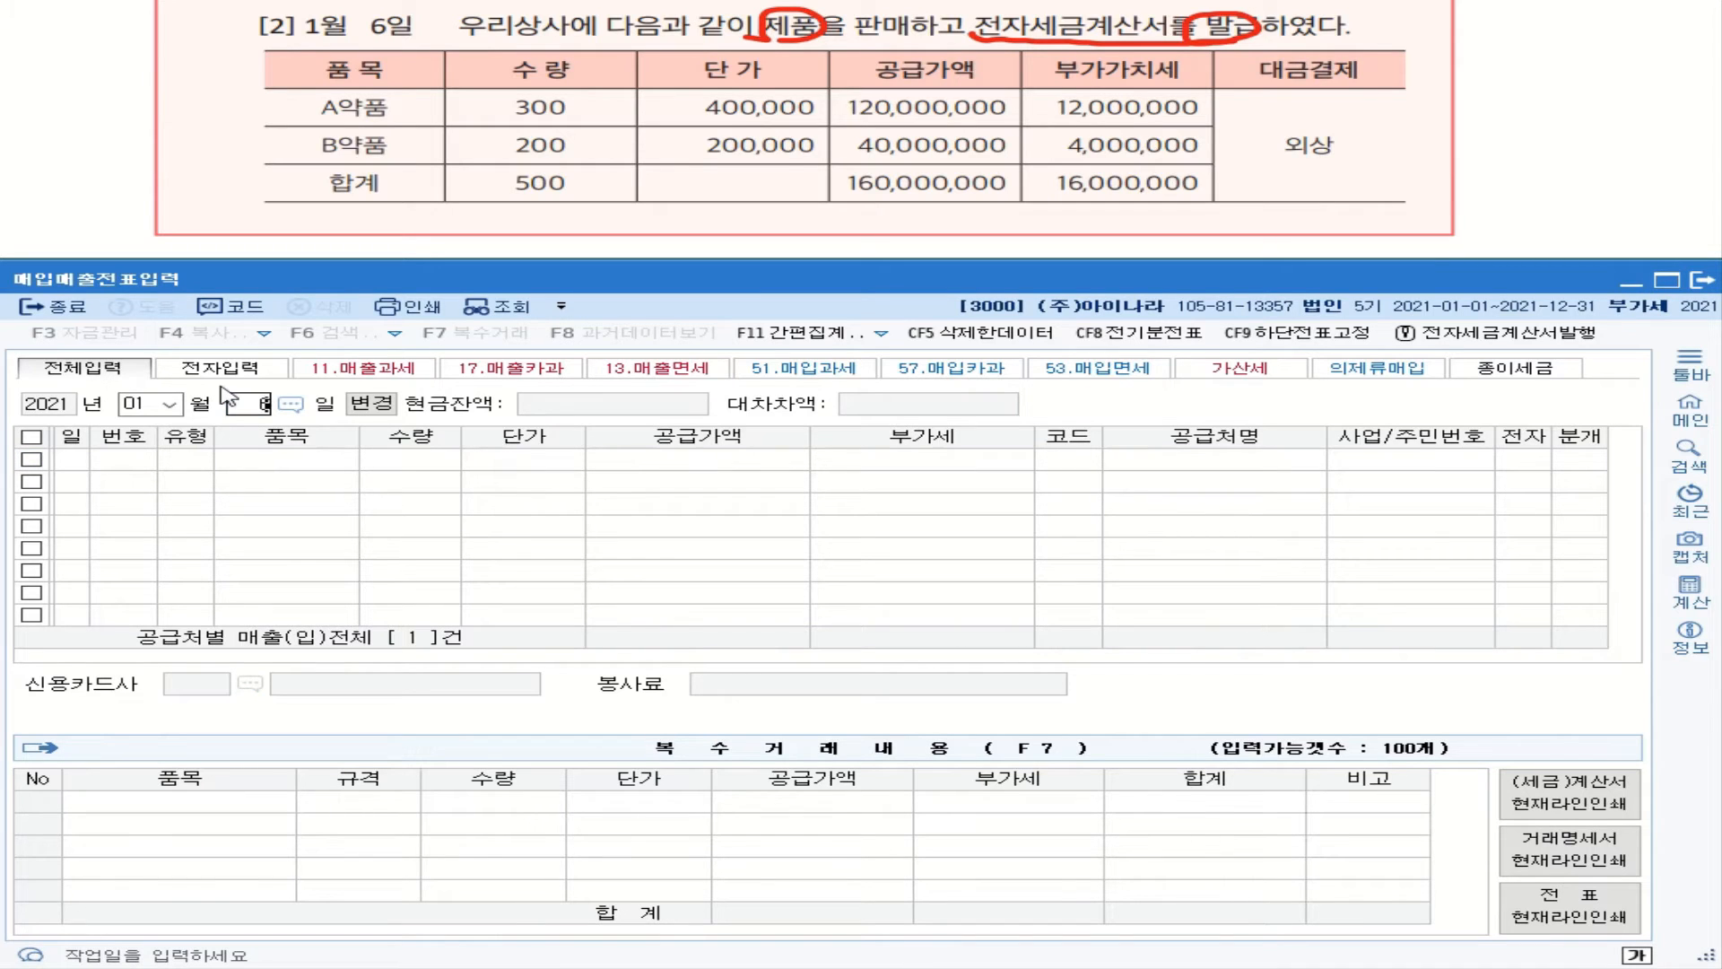
pyautogui.press('Return')
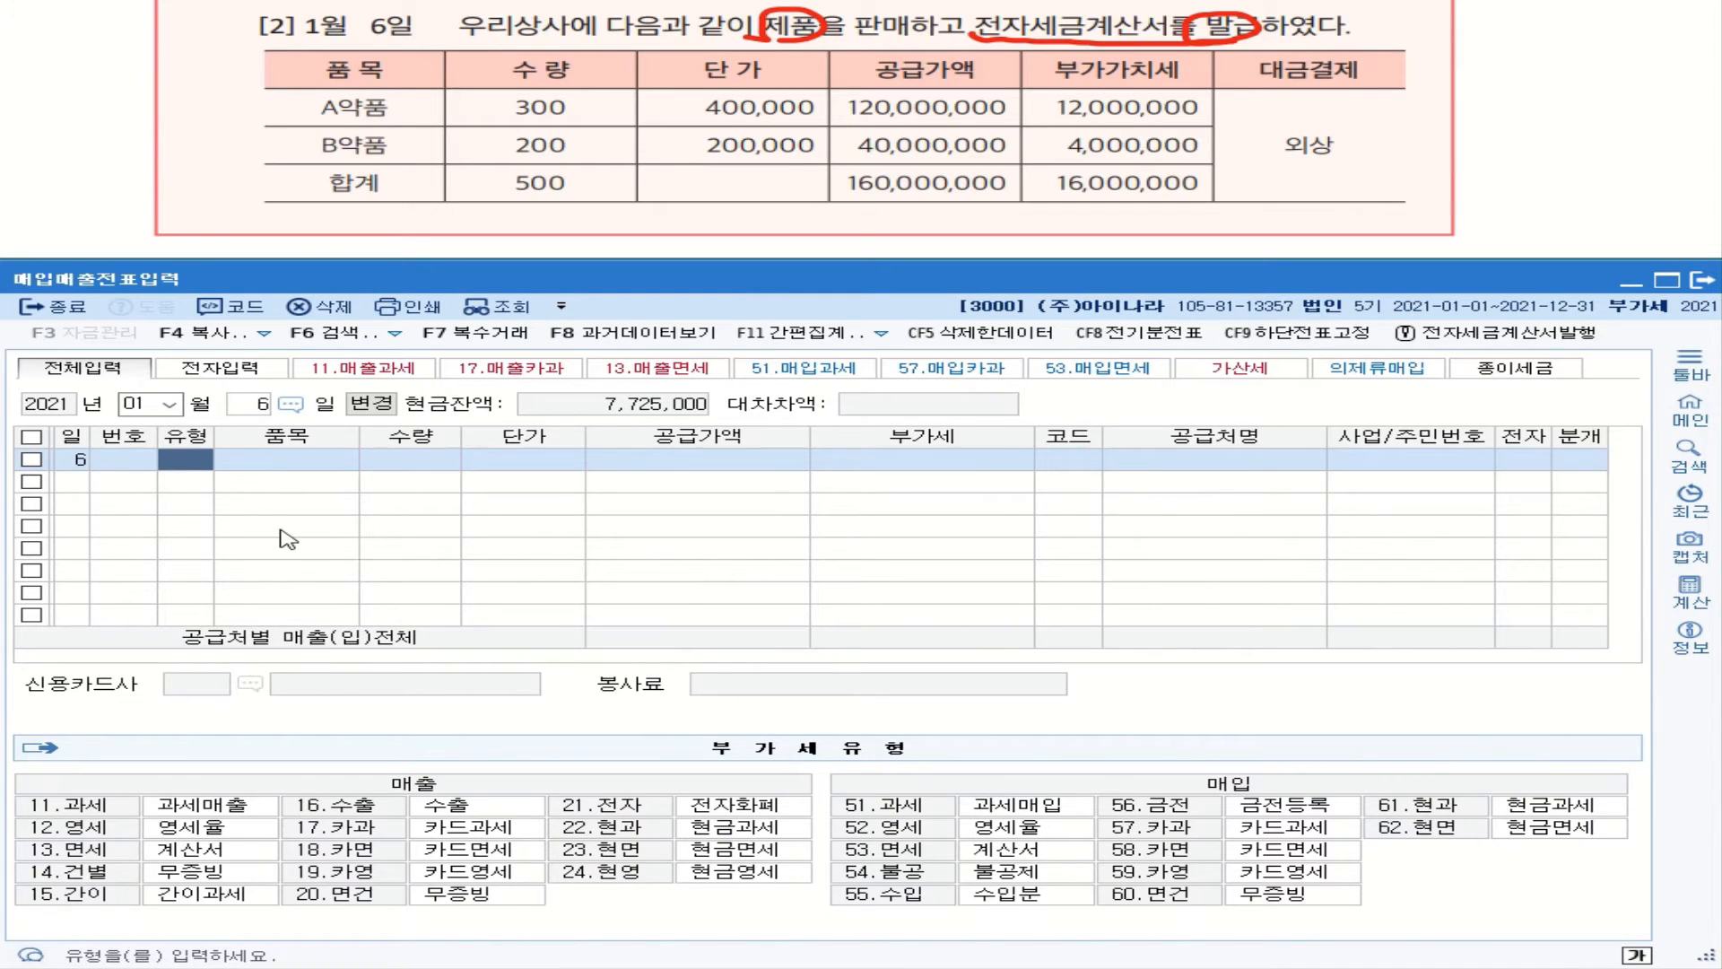
pyautogui.click(252, 403)
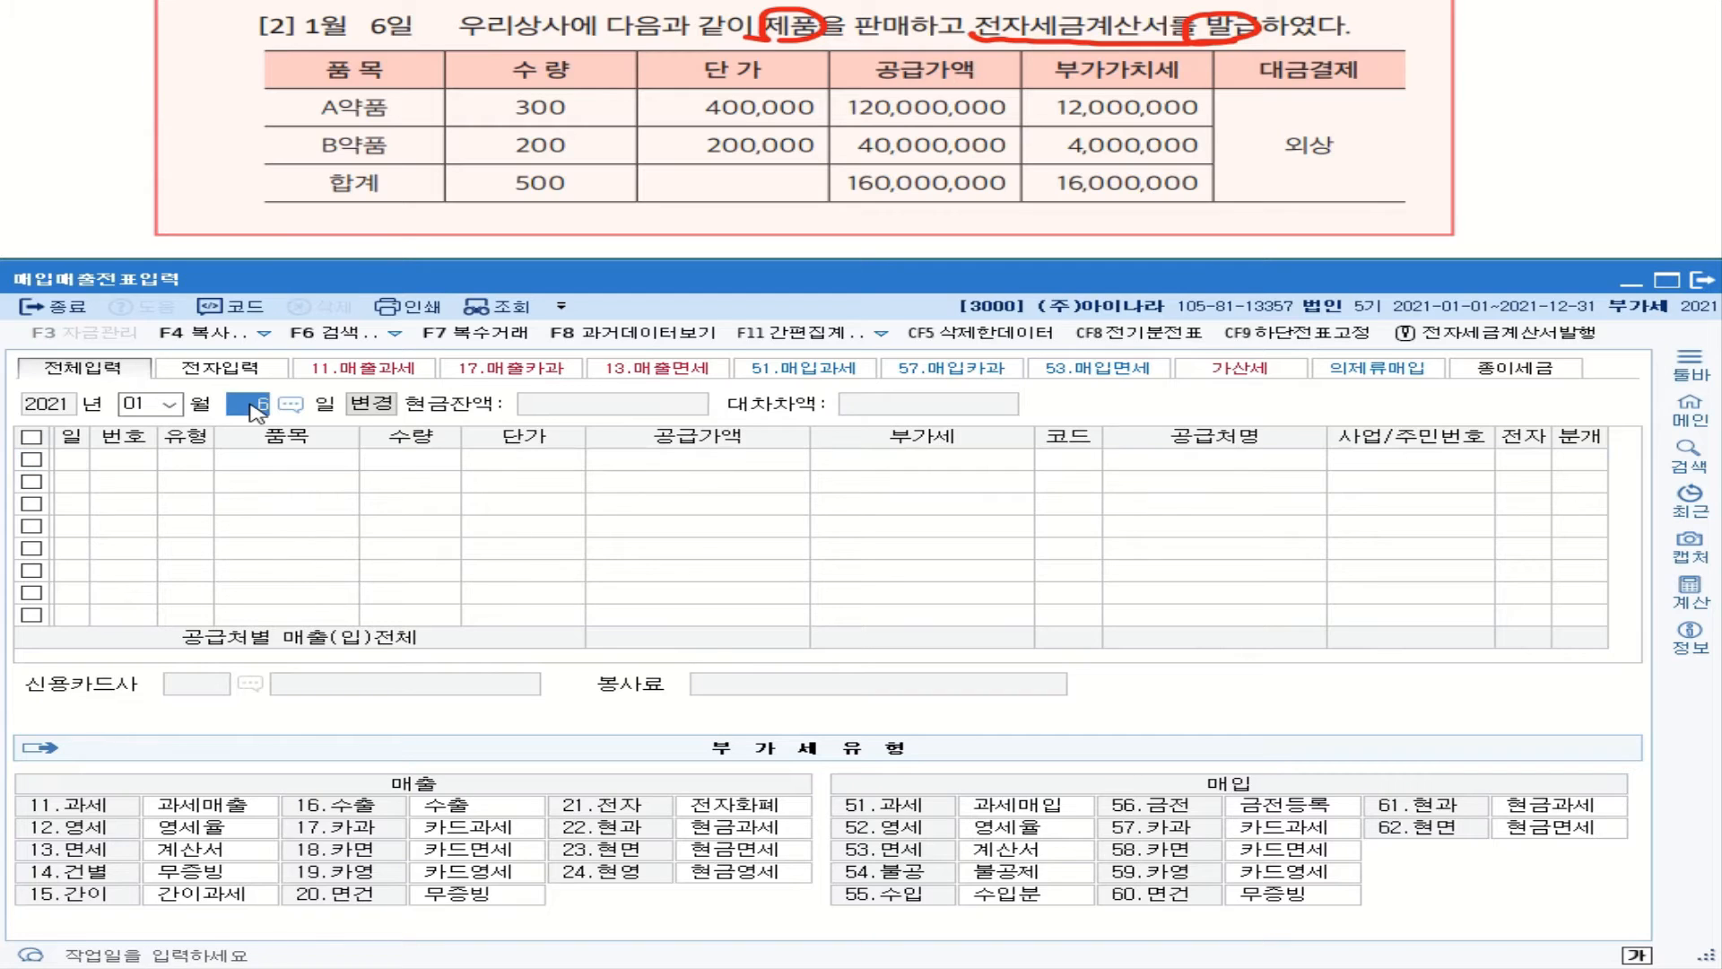
pyautogui.press('BackSpace')
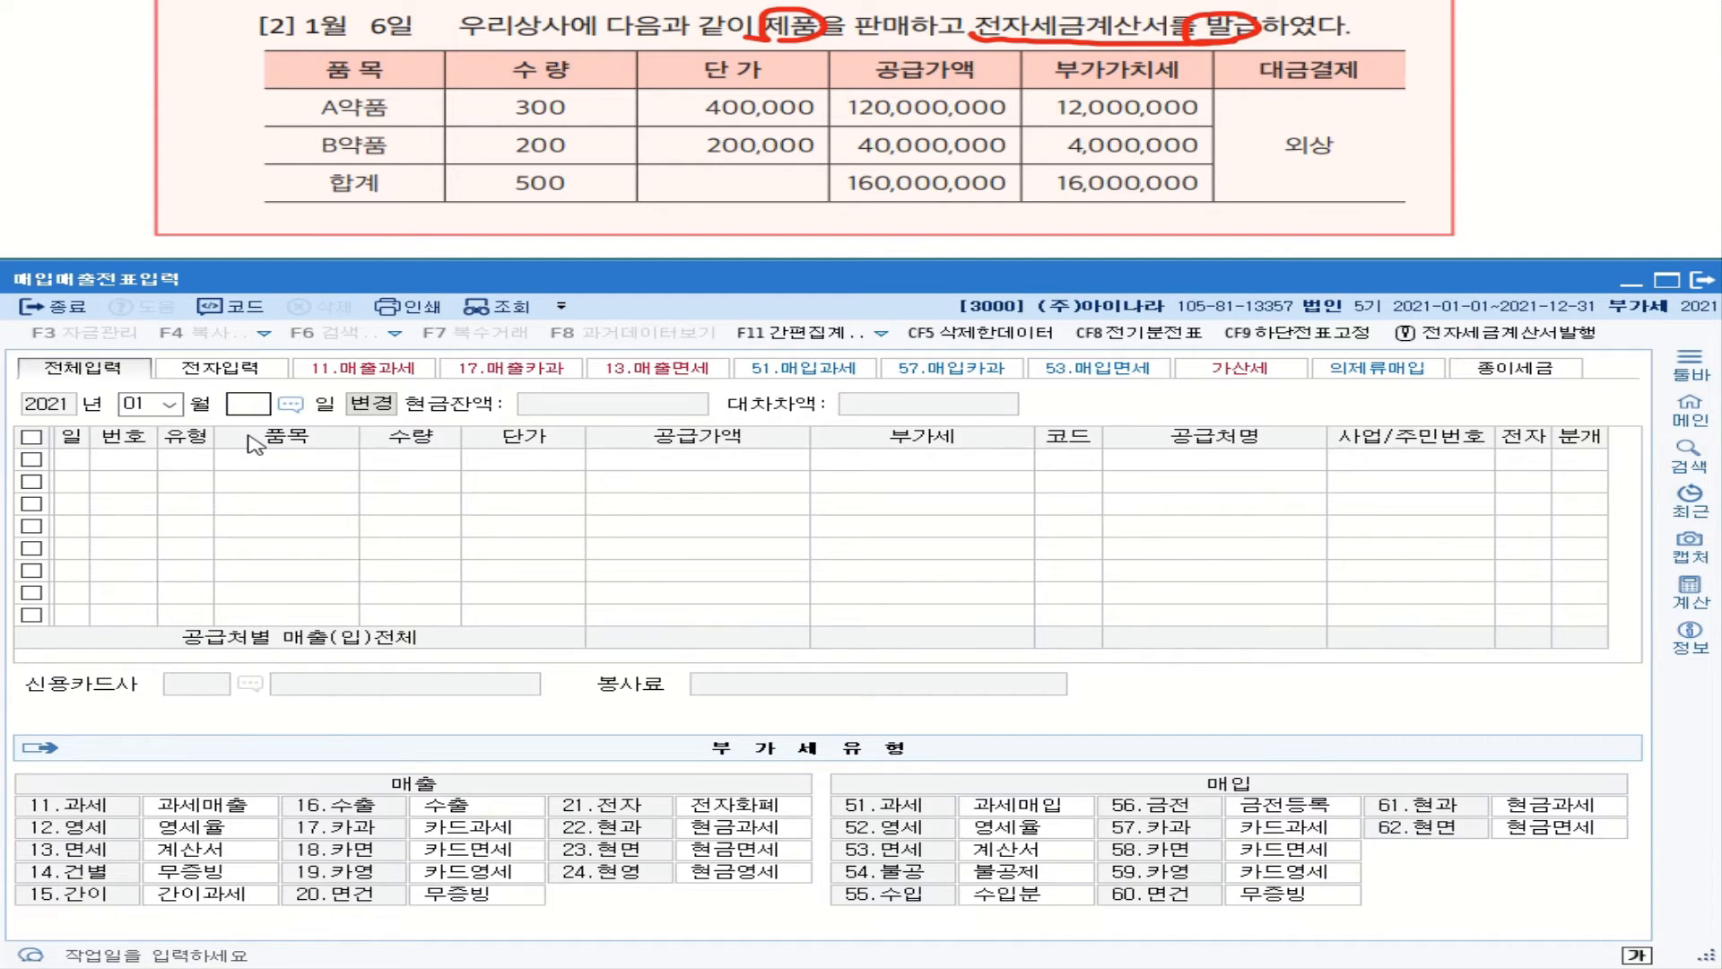
pyautogui.press('Return')
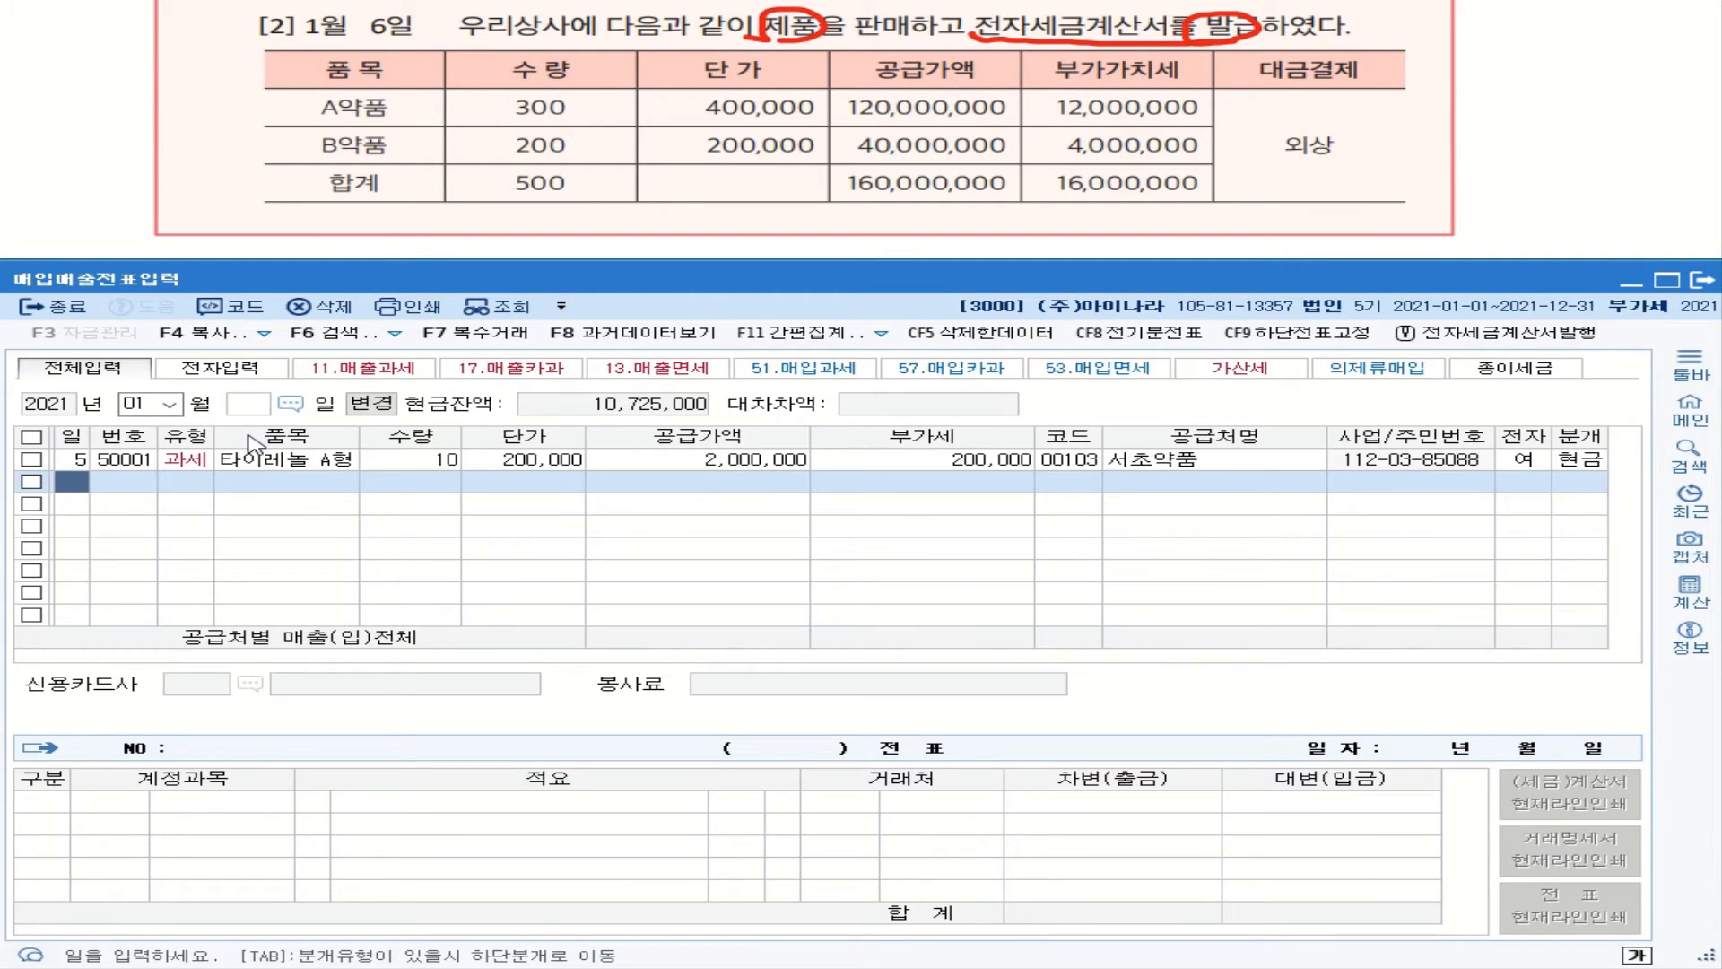
pyautogui.write('6')
pyautogui.press('Return')
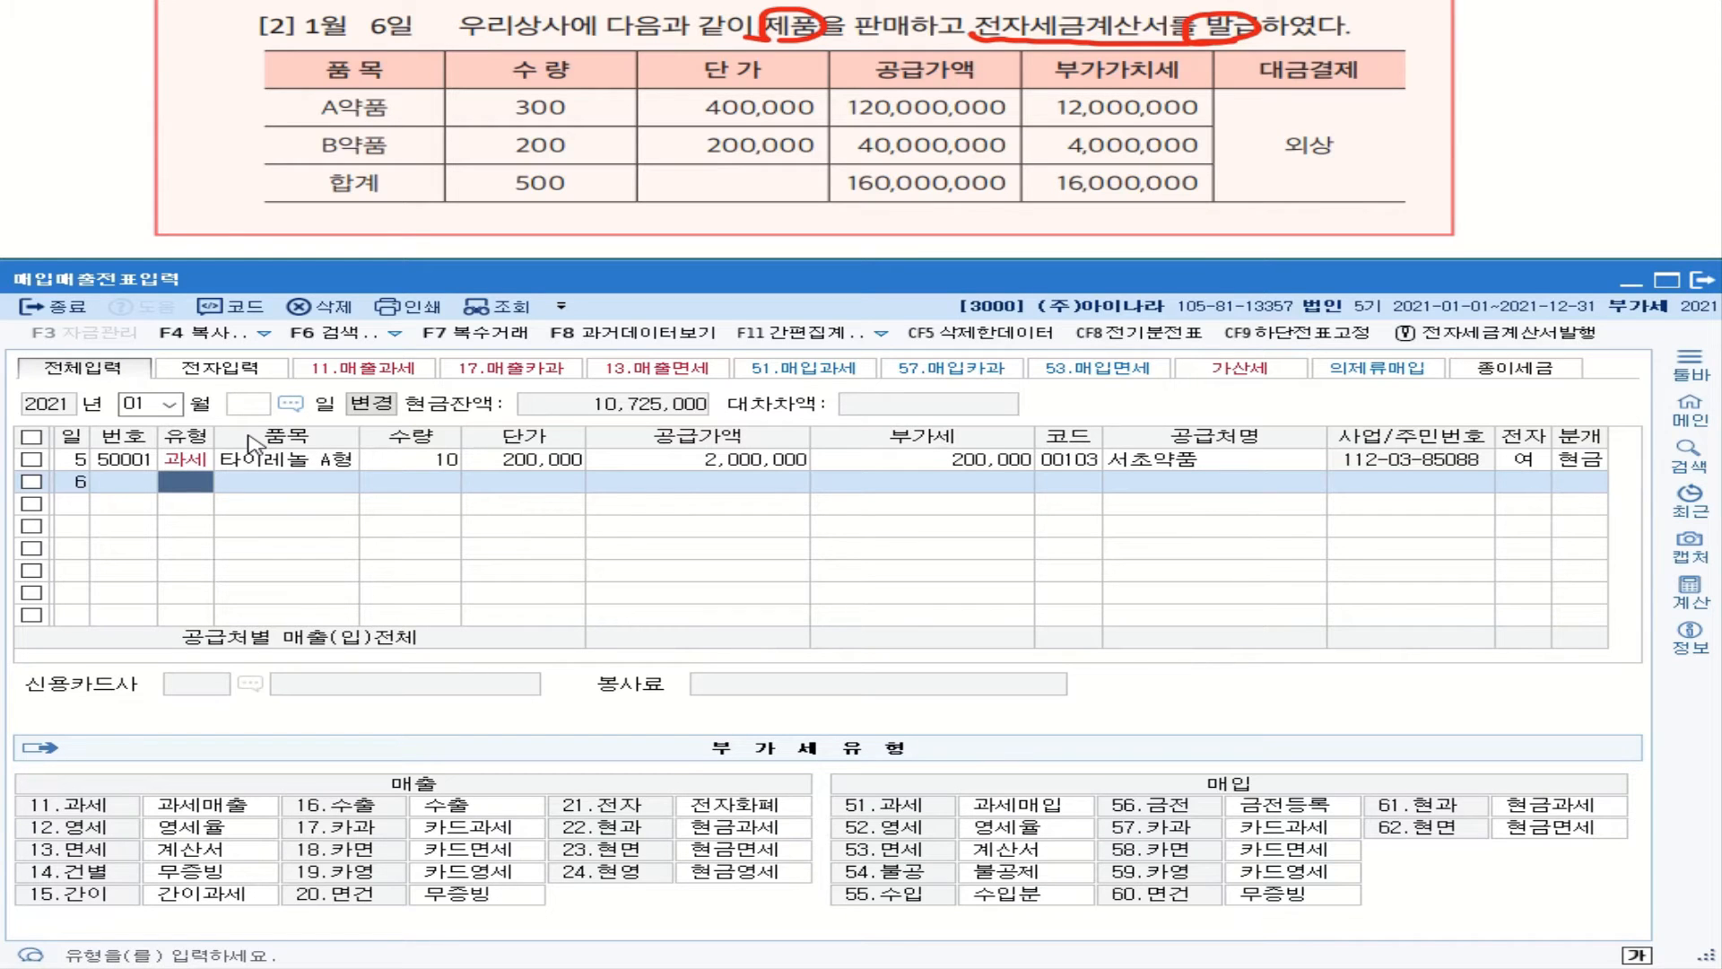
pyautogui.click(260, 405)
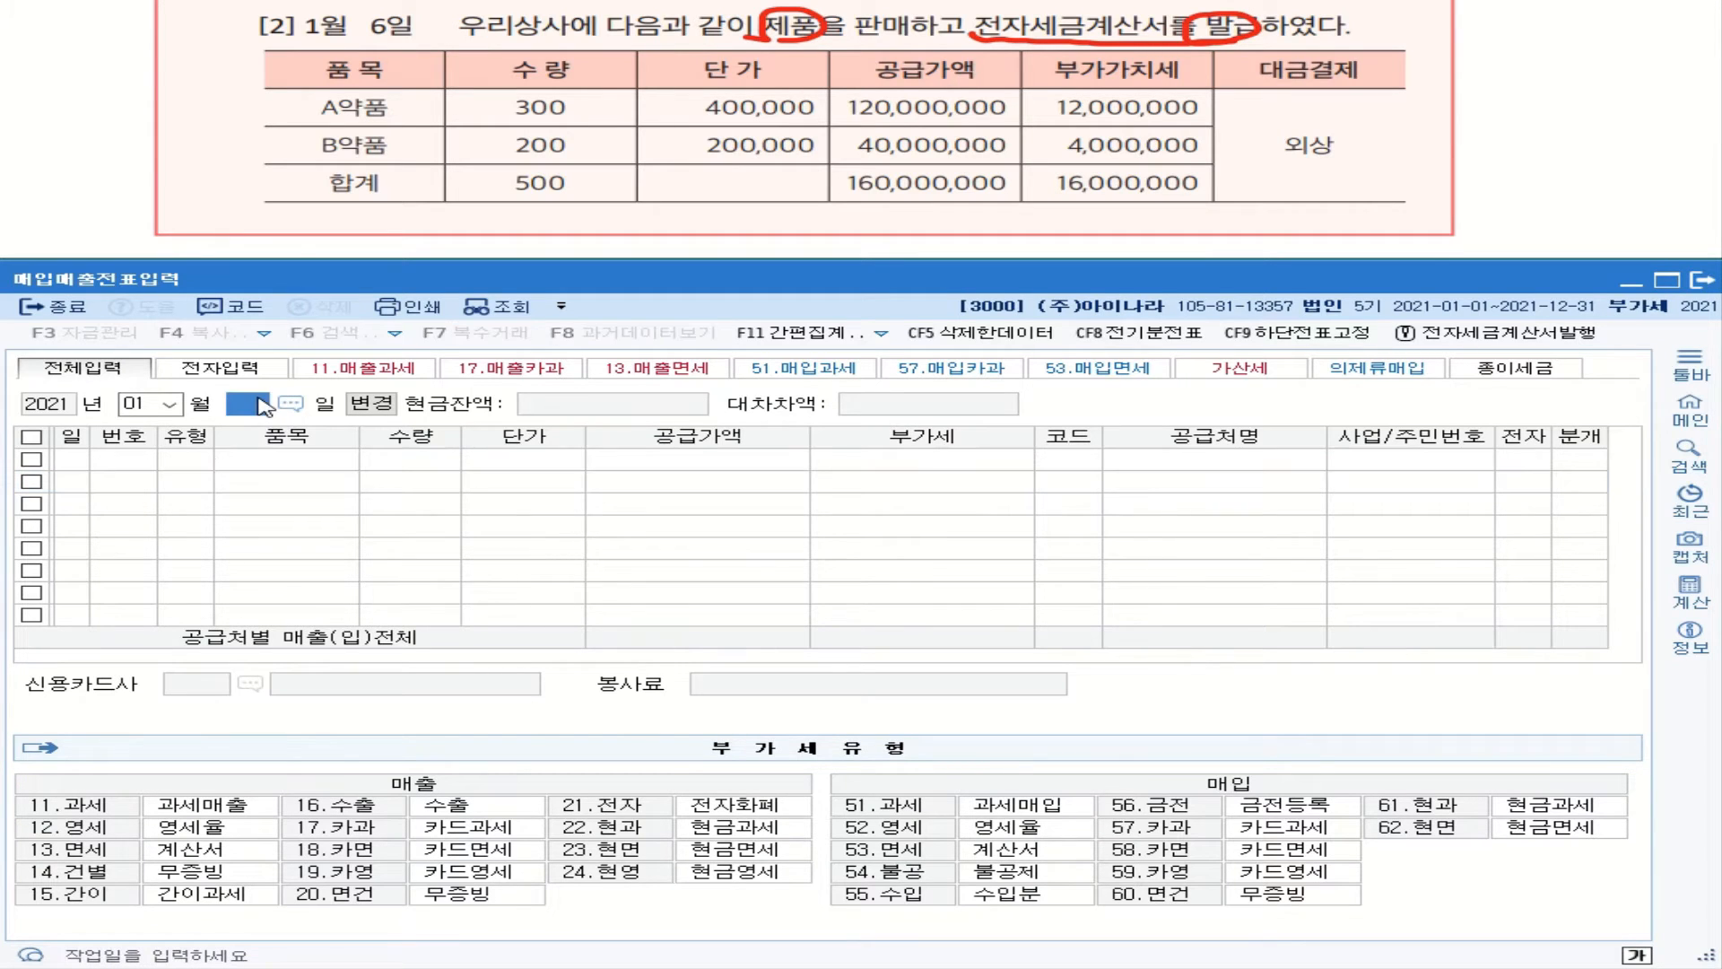
pyautogui.press('Return')
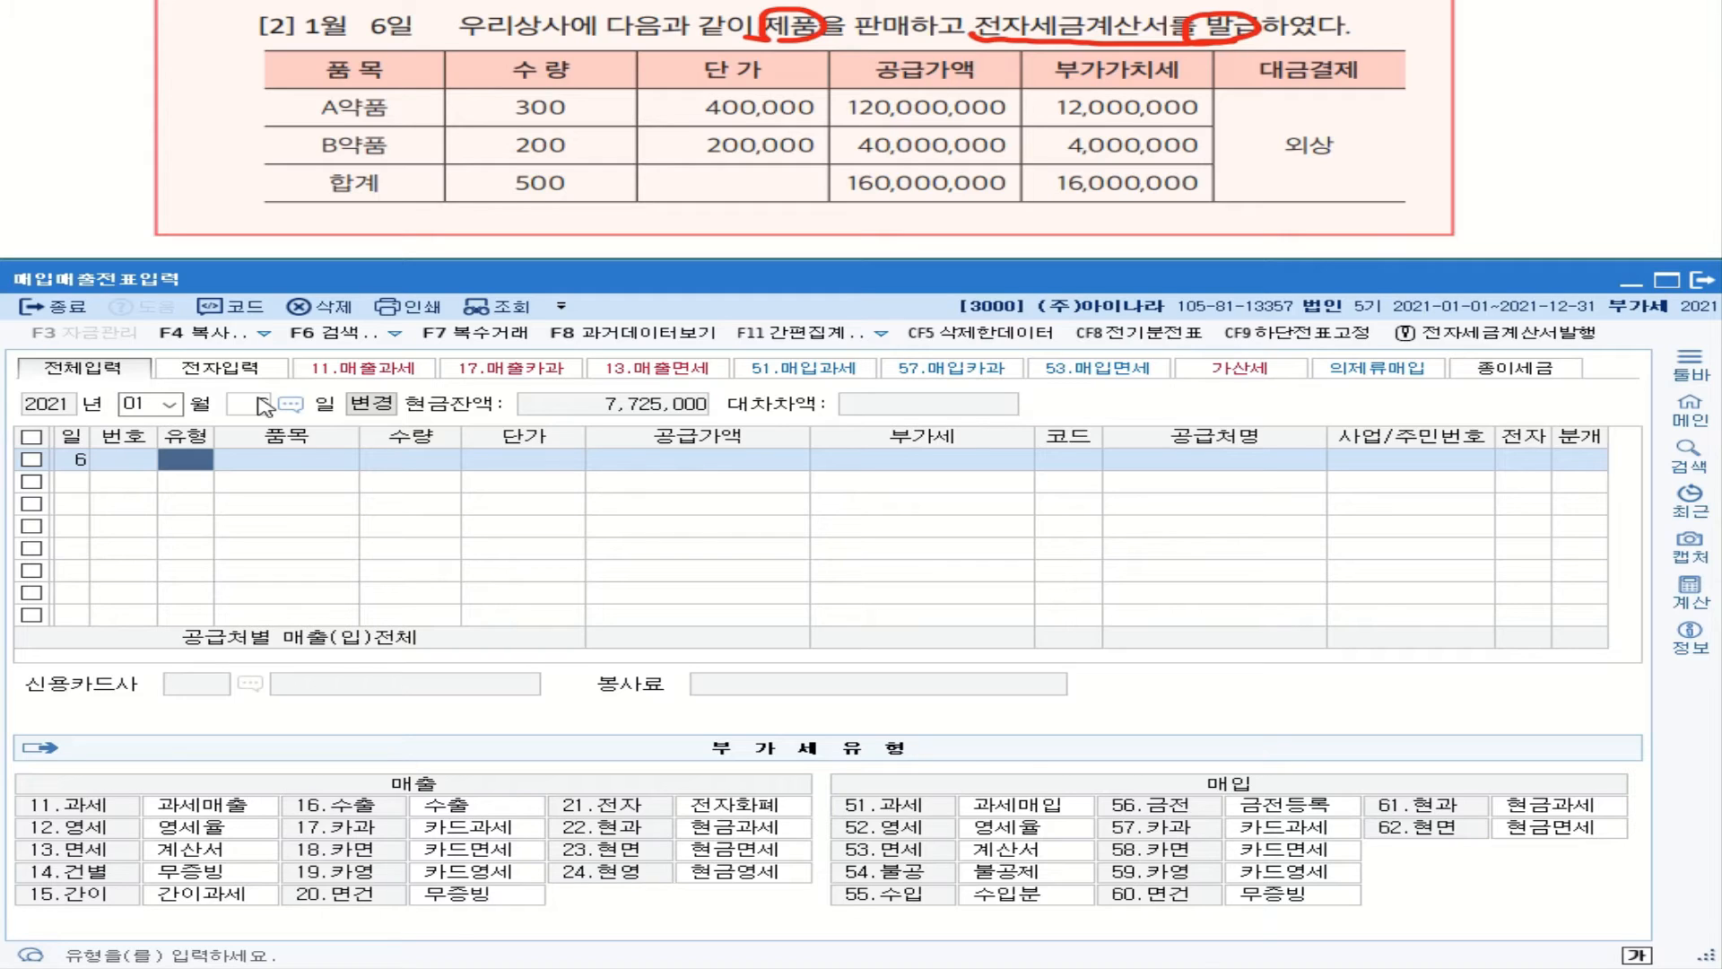
pyautogui.write('11')
pyautogui.press('Return')
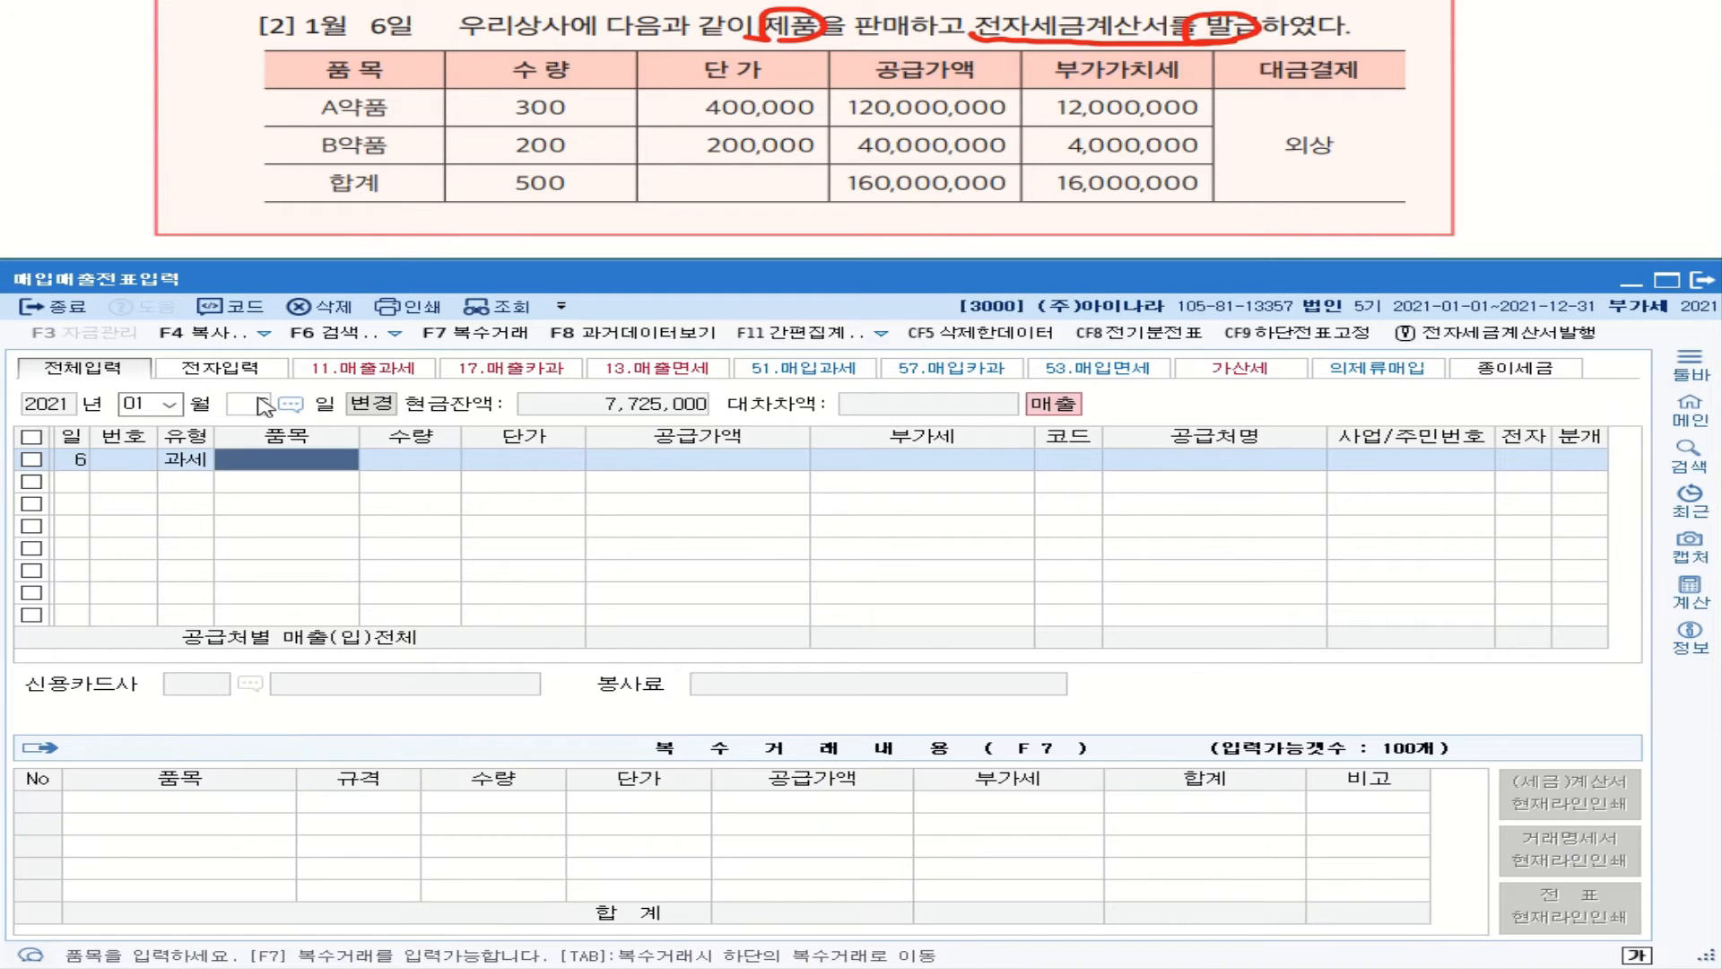
# Step: In the 복수거래 panel, enter item A약품 with values 300 and 400000
pyautogui.click(470, 341)
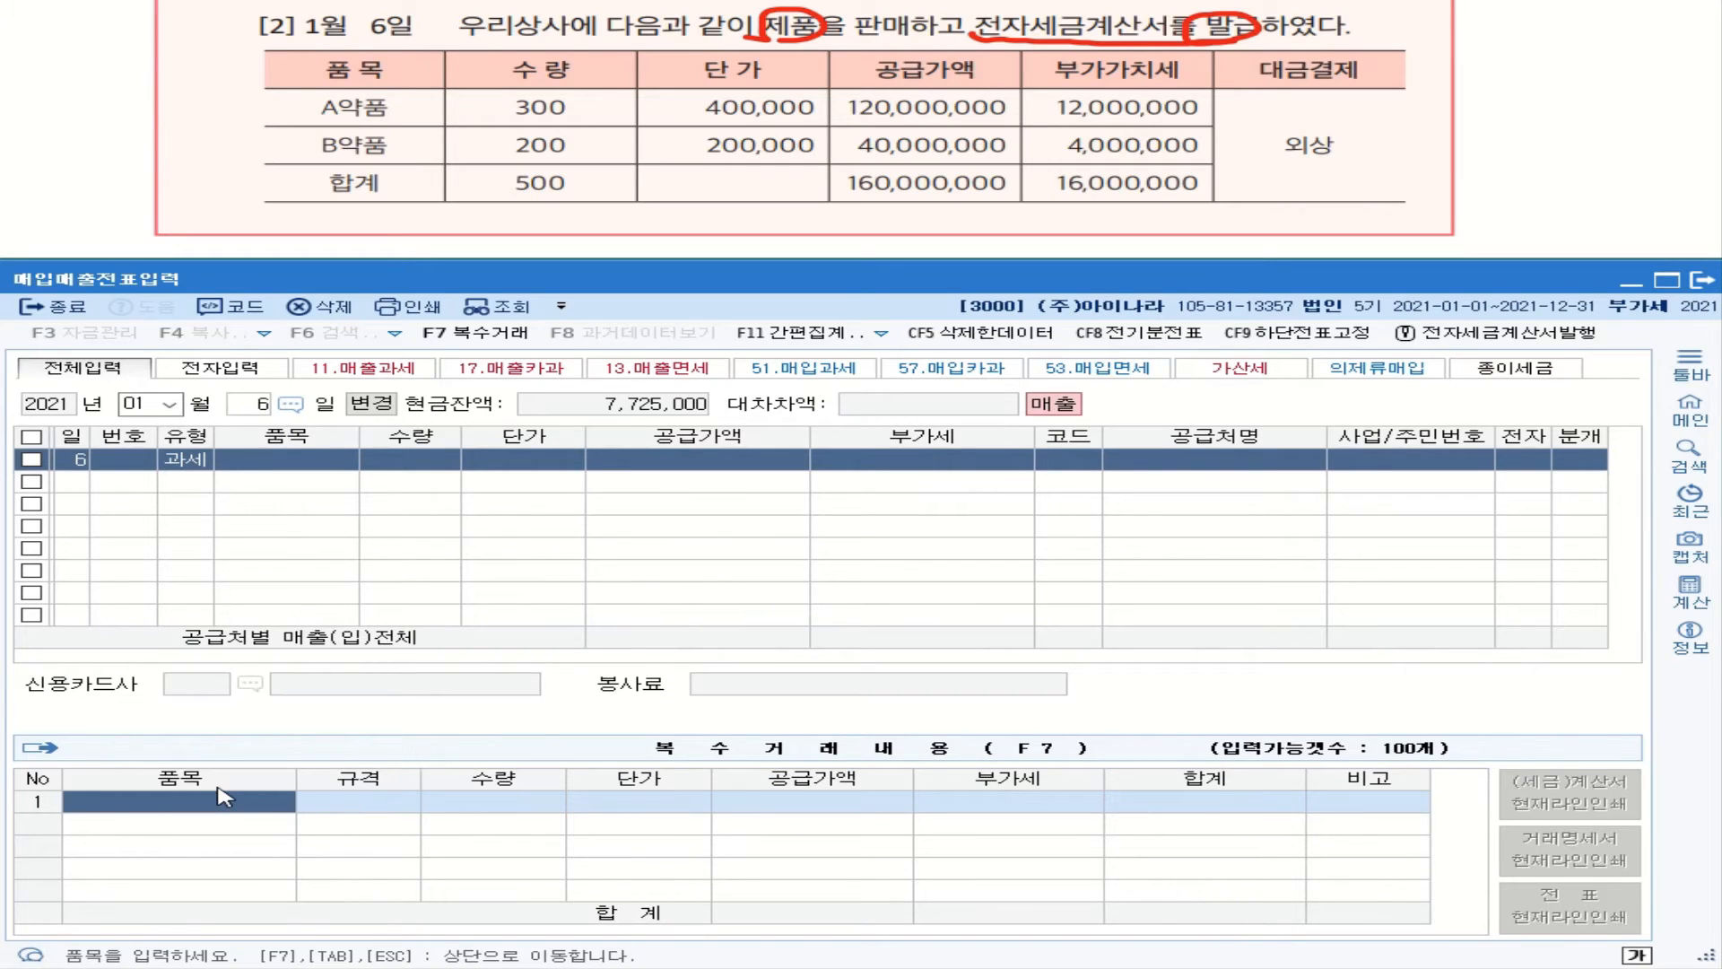
pyautogui.press('Hangul')
pyautogui.write('a')
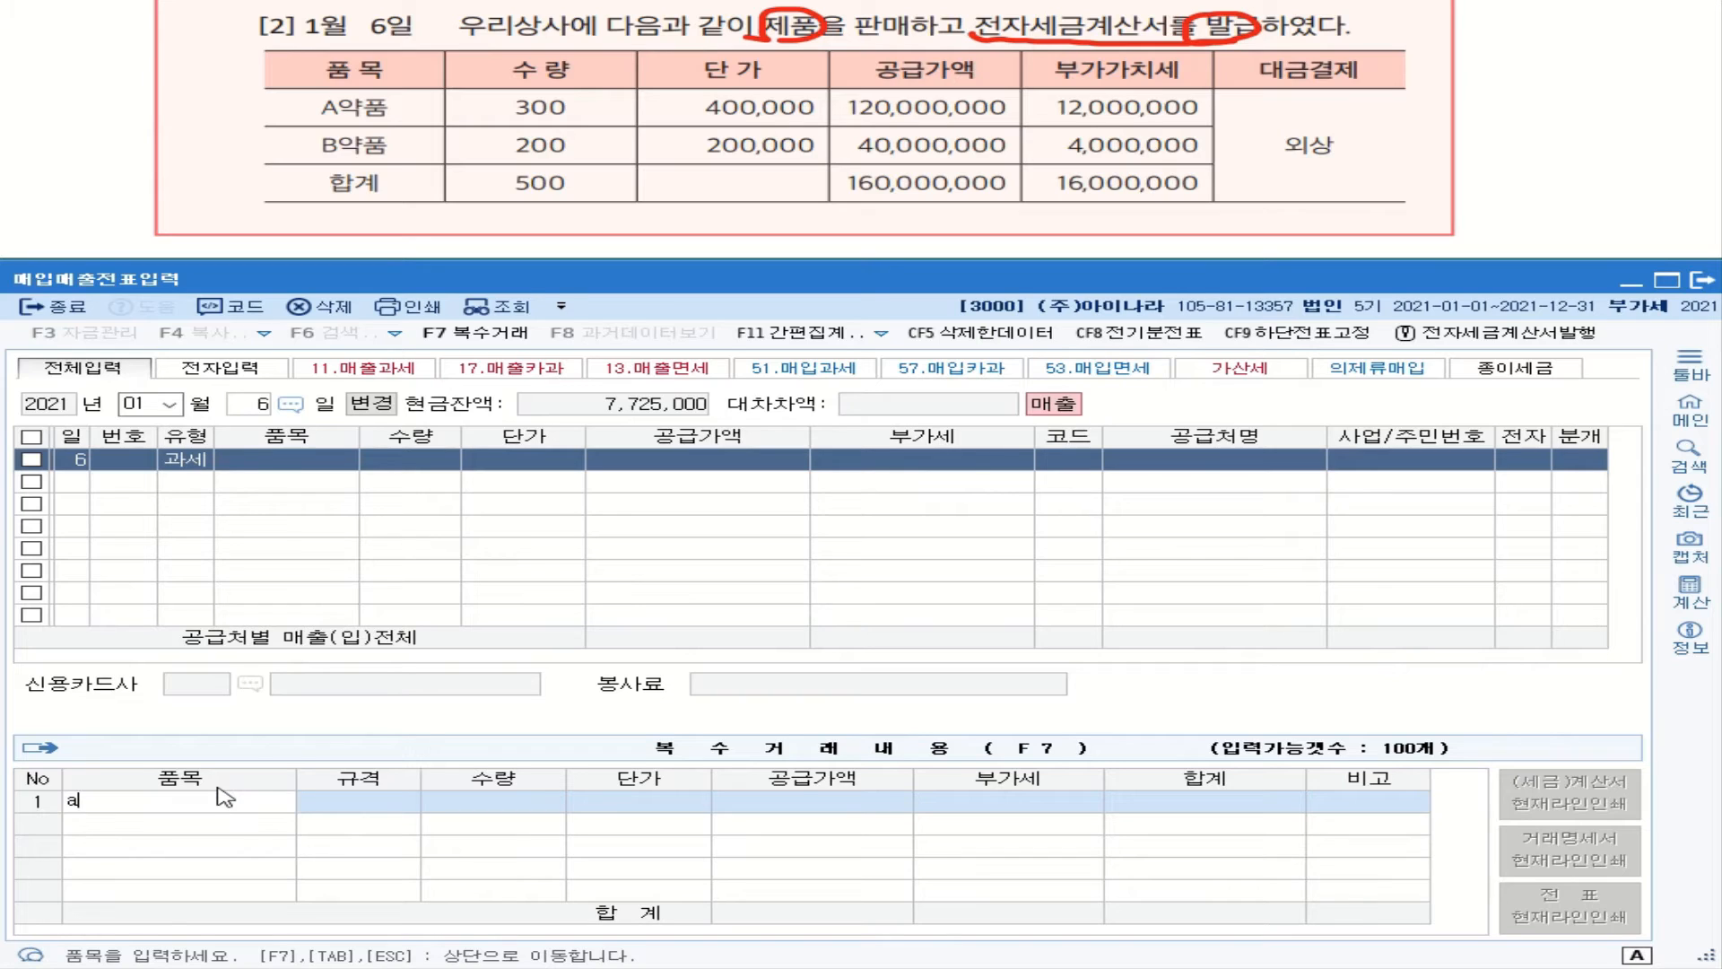
pyautogui.press('BackSpace')
pyautogui.write('A')
pyautogui.press('Hangul')
pyautogui.write('ㅇㅑㄱㅍㅜㅁ')
pyautogui.press('Return')
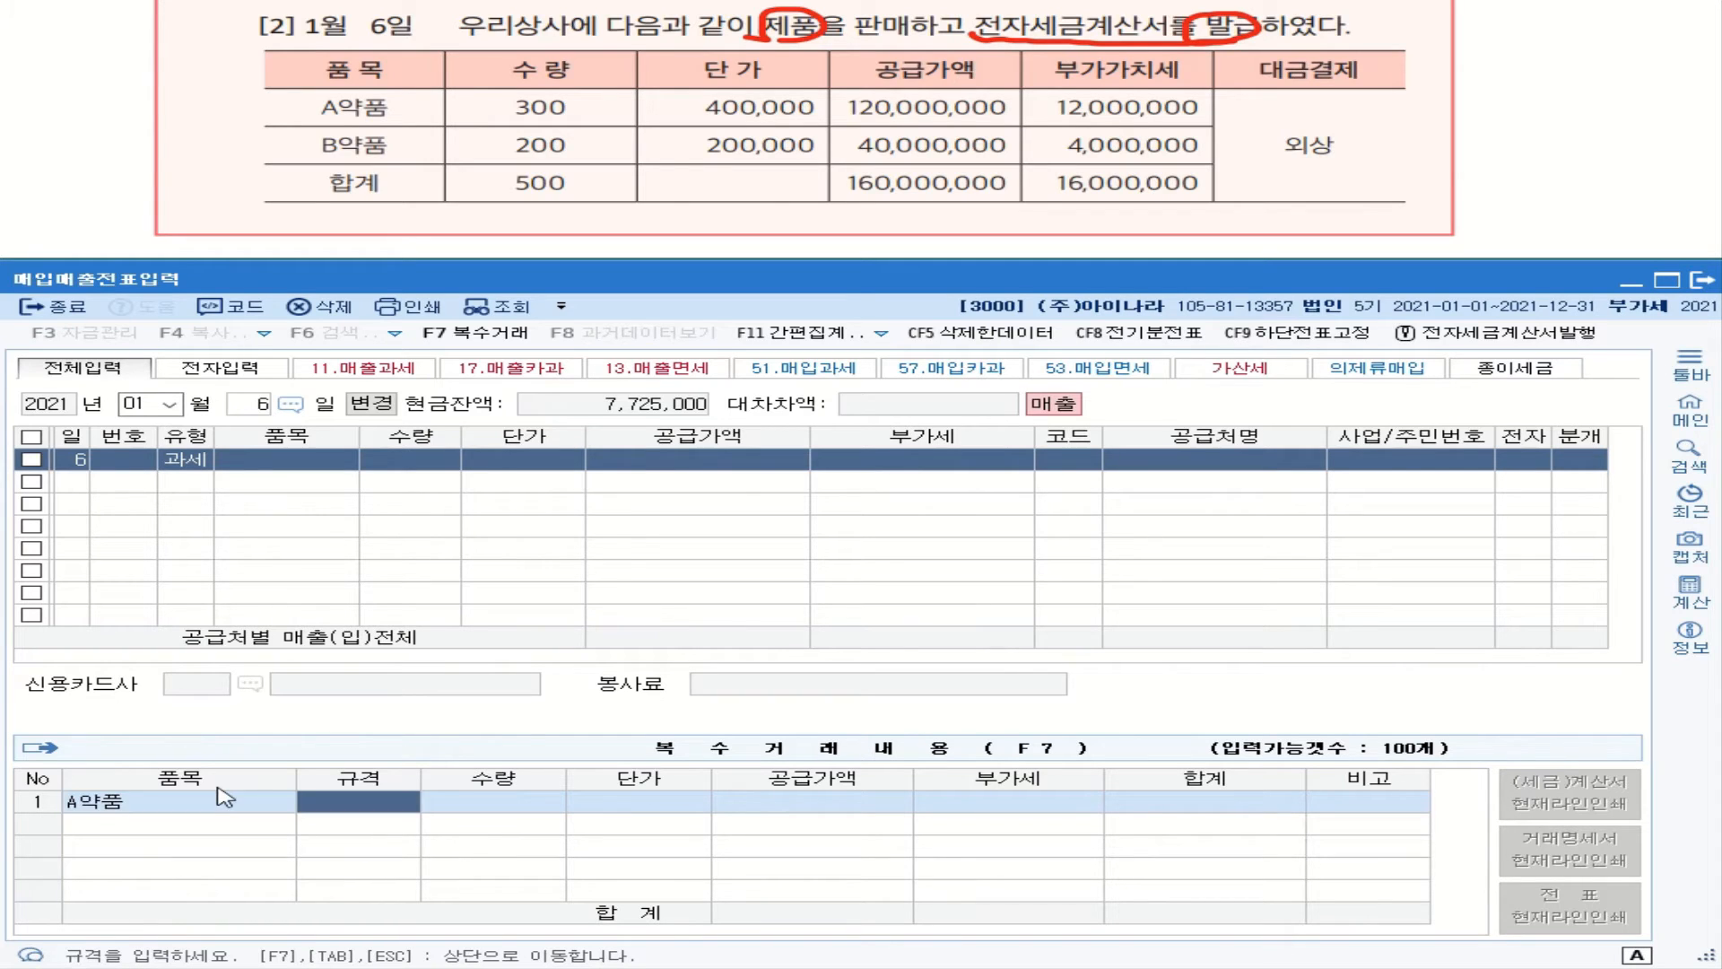
pyautogui.write('300')
pyautogui.press('Return')
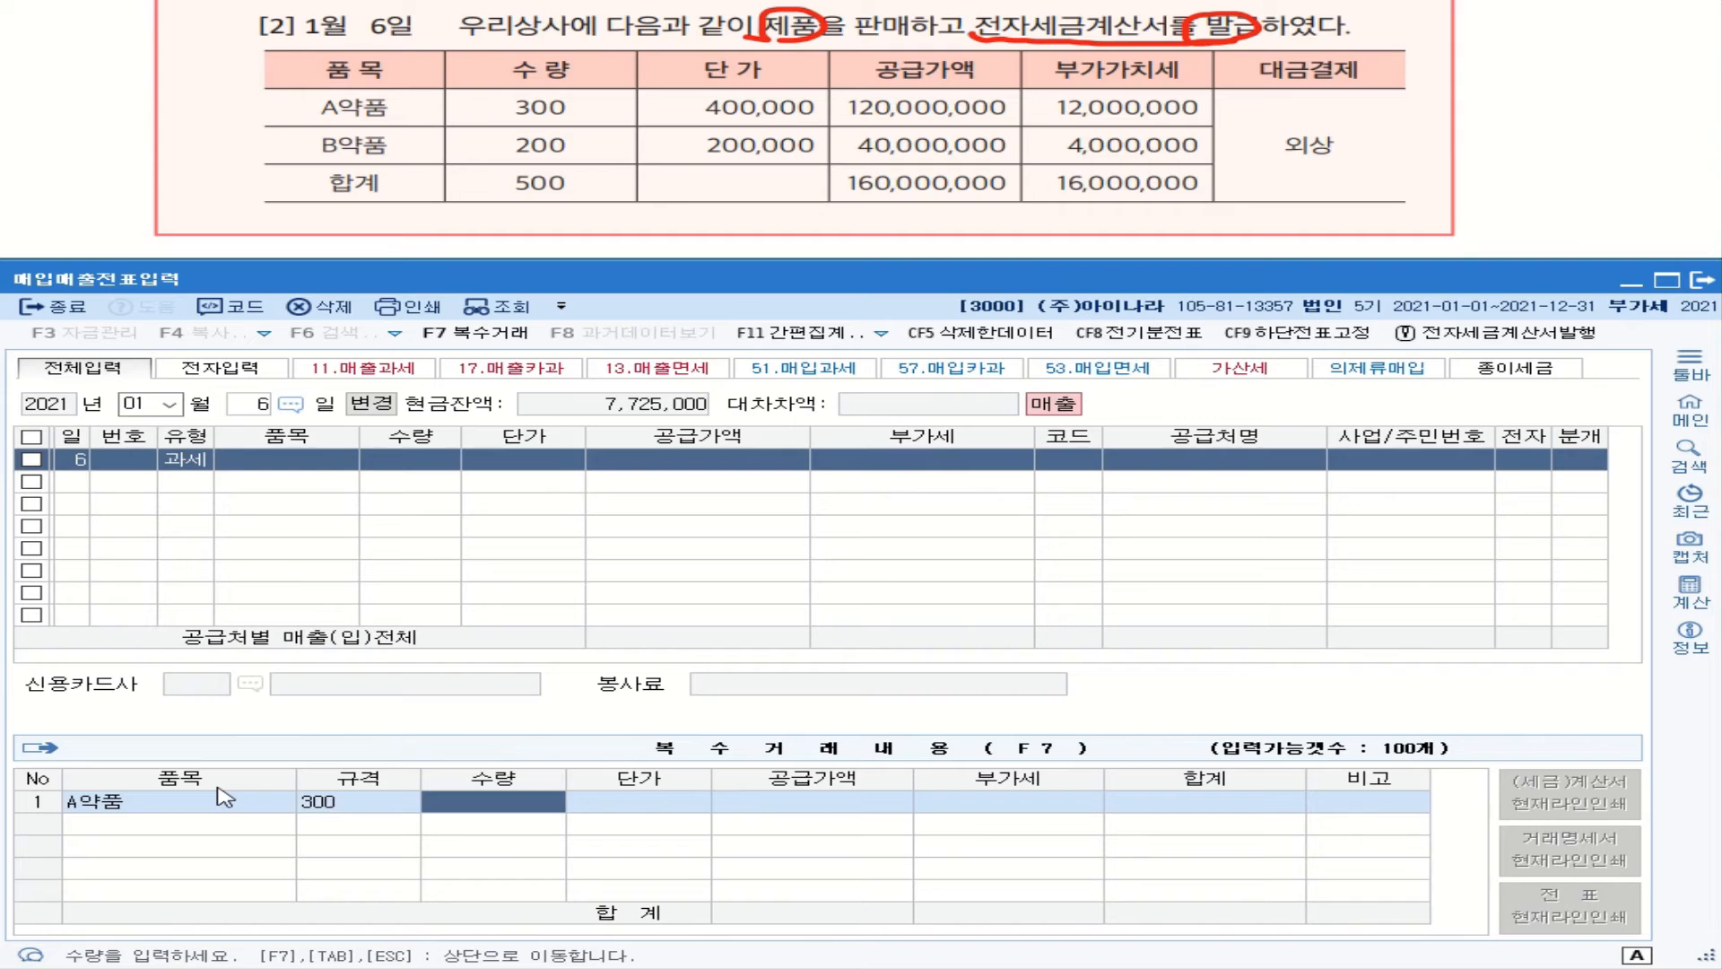
pyautogui.write('4000000')
pyautogui.press('Return')
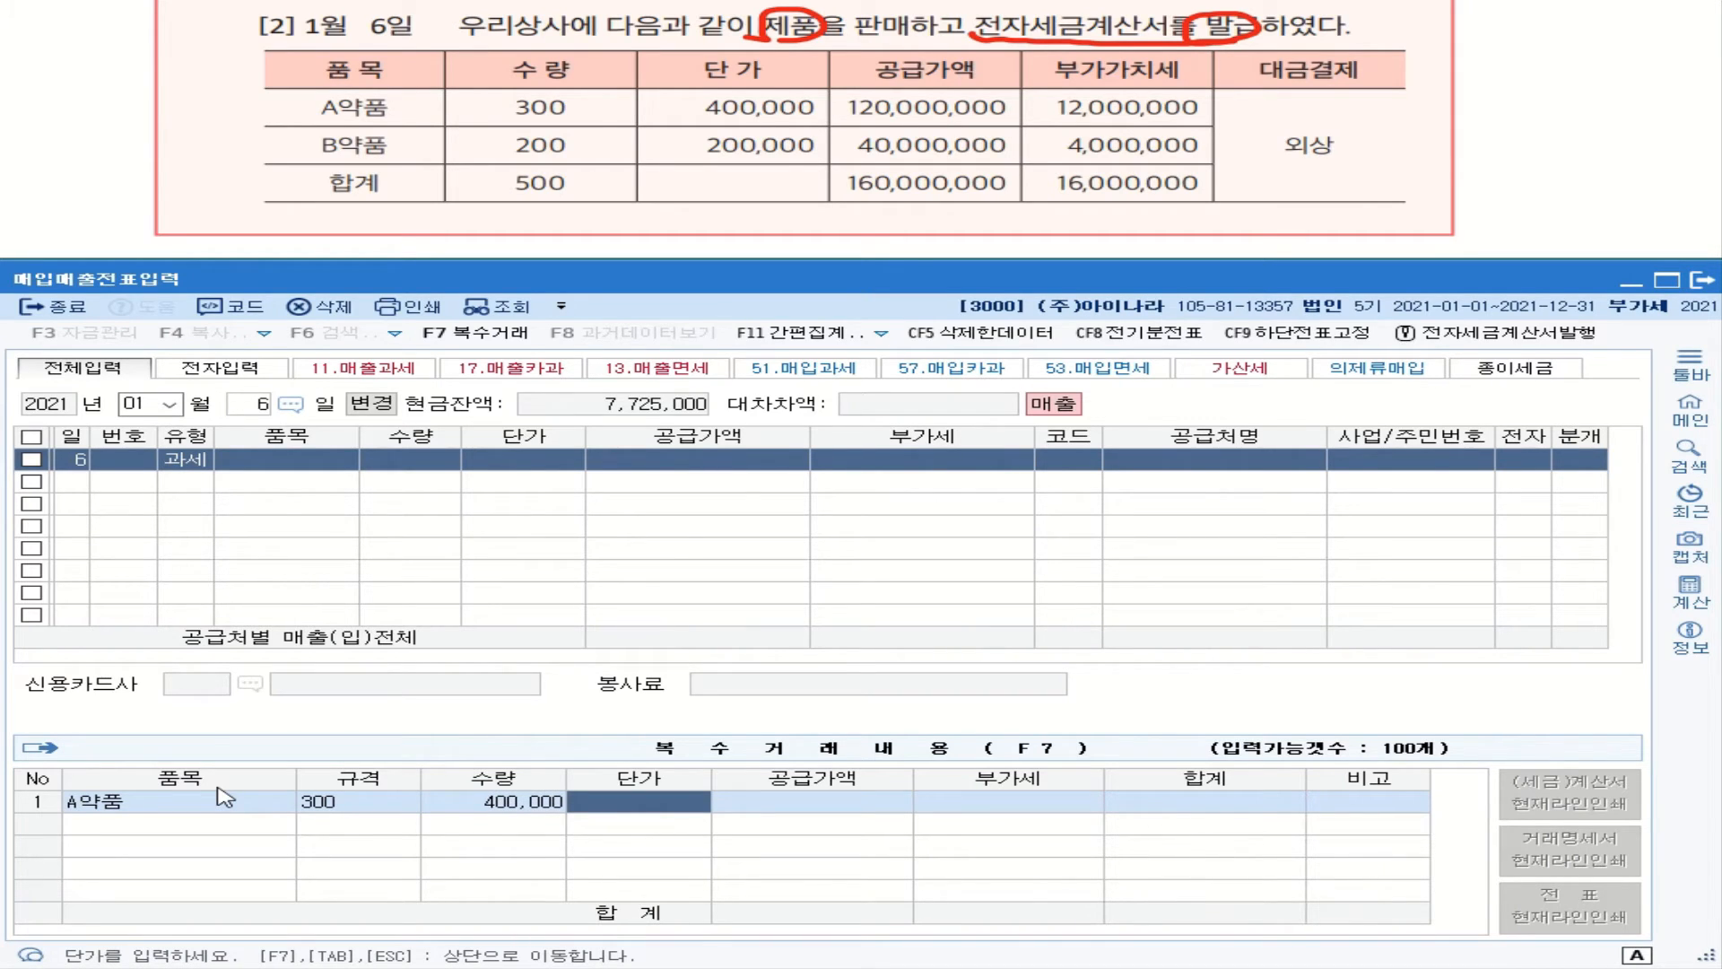
# Step: Correct the A약품 line to quantity 300 at 400,000, giving 120,000,000 plus 12,000,000 VAT
pyautogui.click(367, 801)
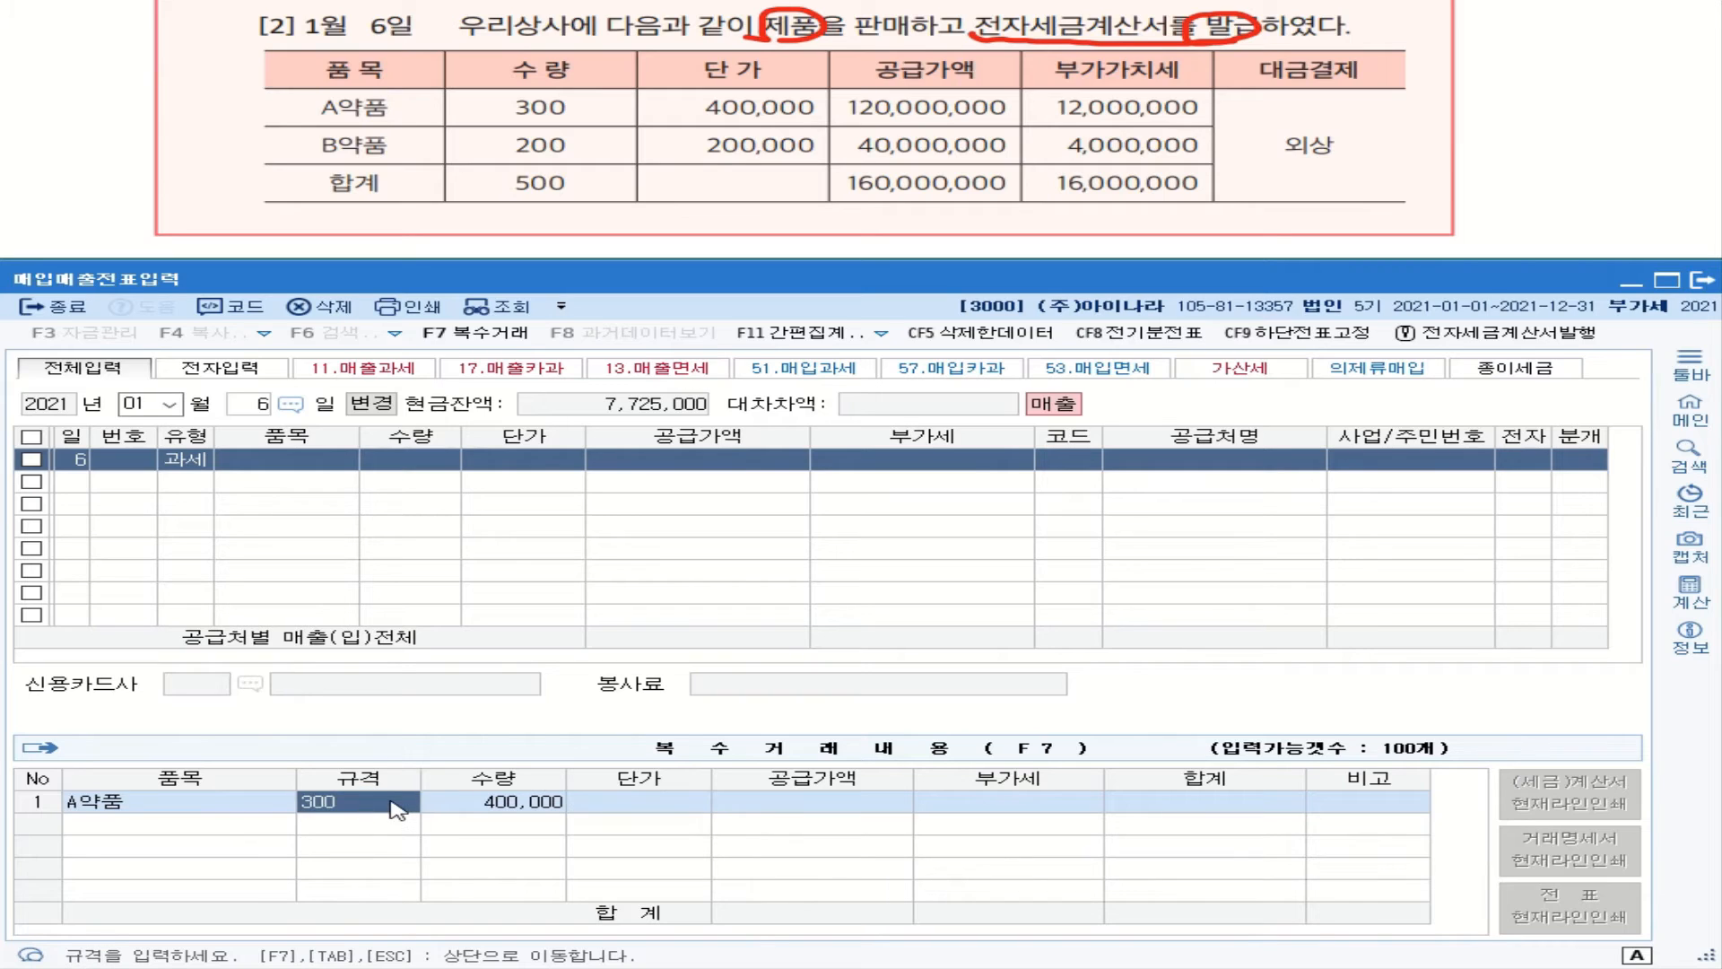
pyautogui.press('BackSpace')
pyautogui.click(529, 810)
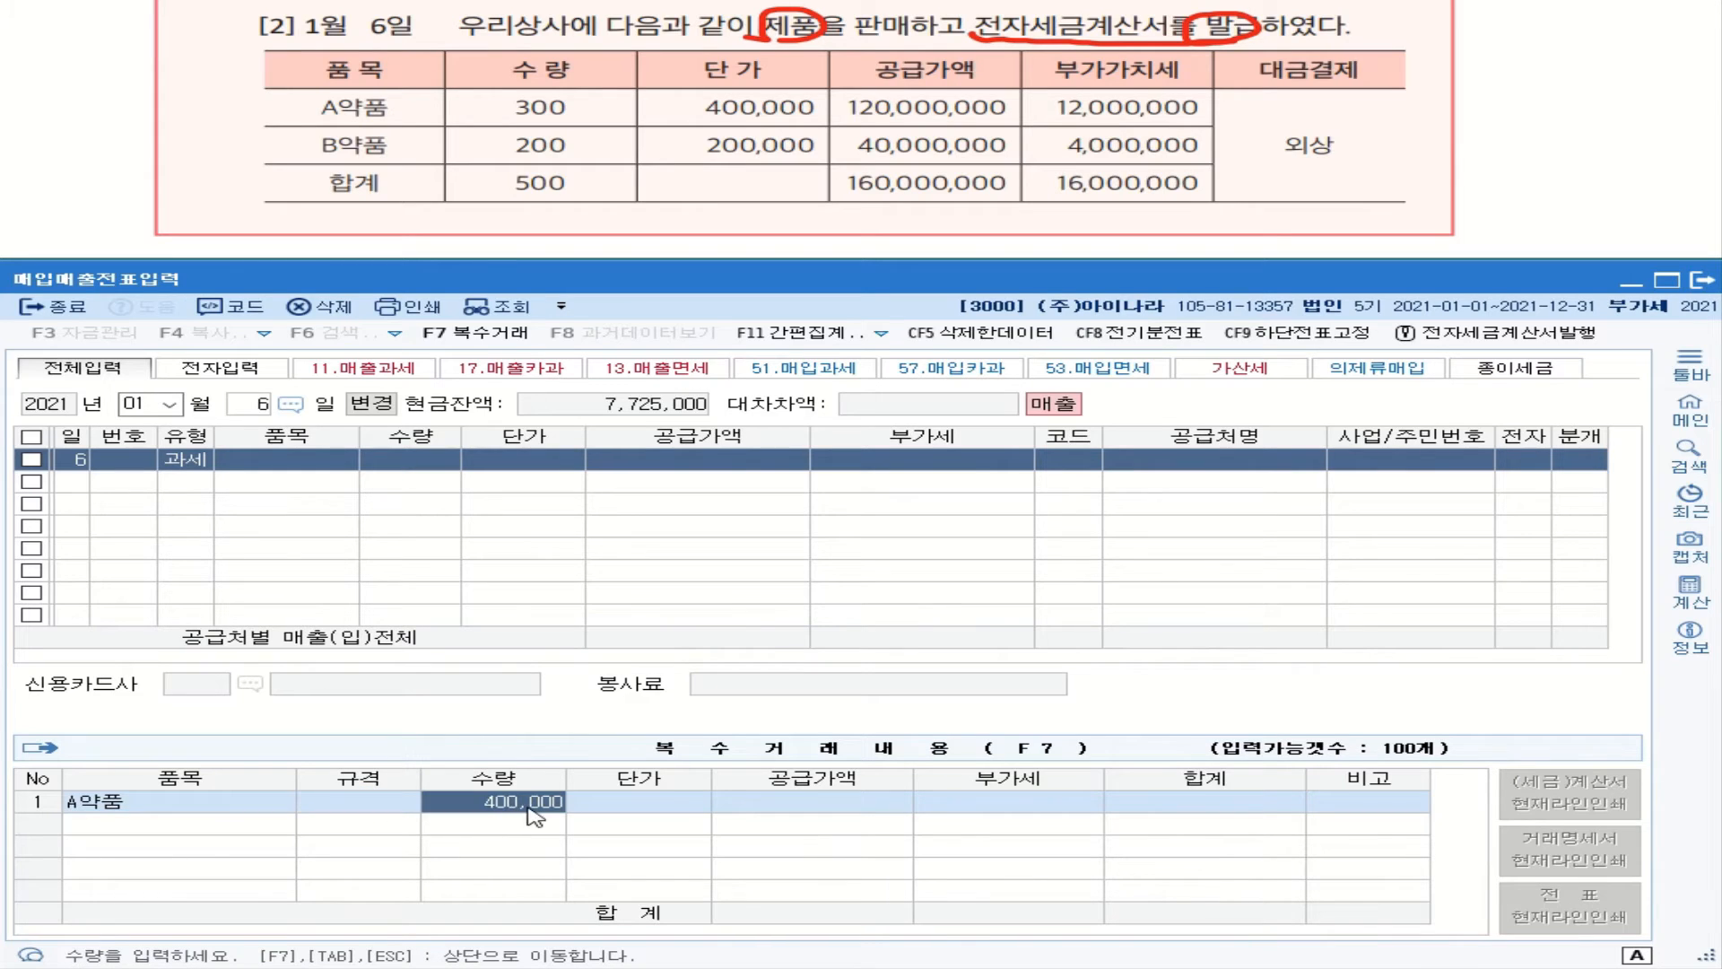
pyautogui.press('BackSpace')
pyautogui.press('BackSpace')
pyautogui.press('BackSpace')
pyautogui.press('BackSpace')
pyautogui.press('BackSpace')
pyautogui.press('BackSpace')
pyautogui.write('300')
pyautogui.press('Return')
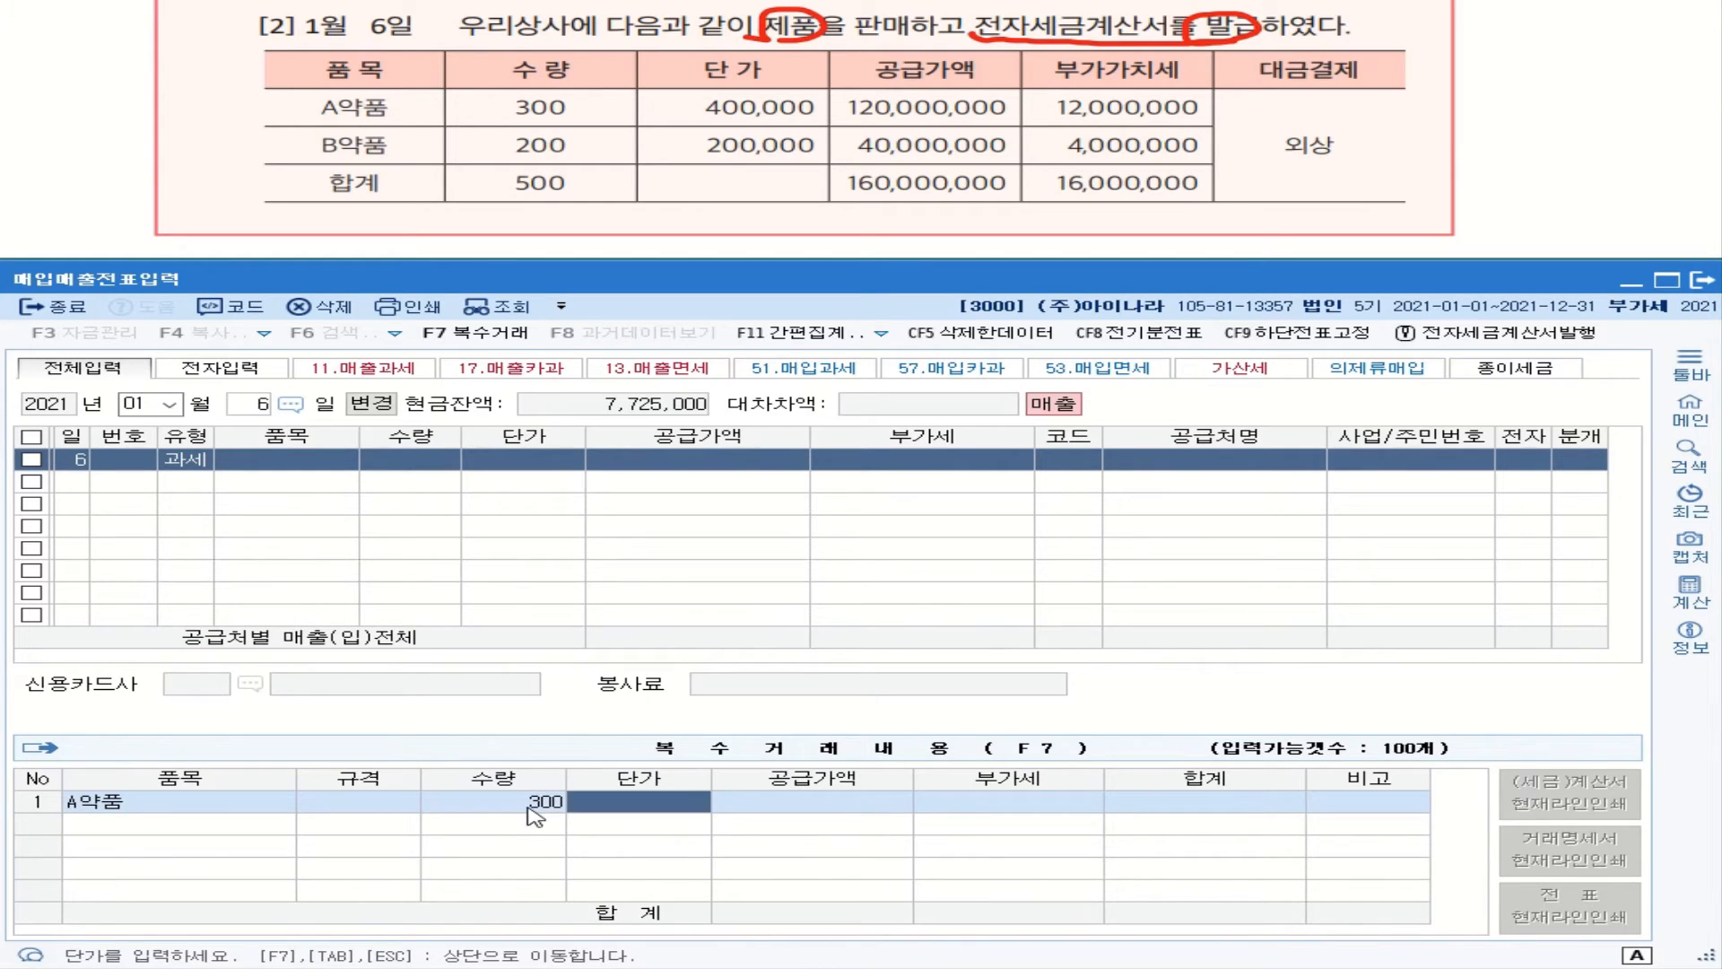
pyautogui.write('4000000')
pyautogui.press('Return')
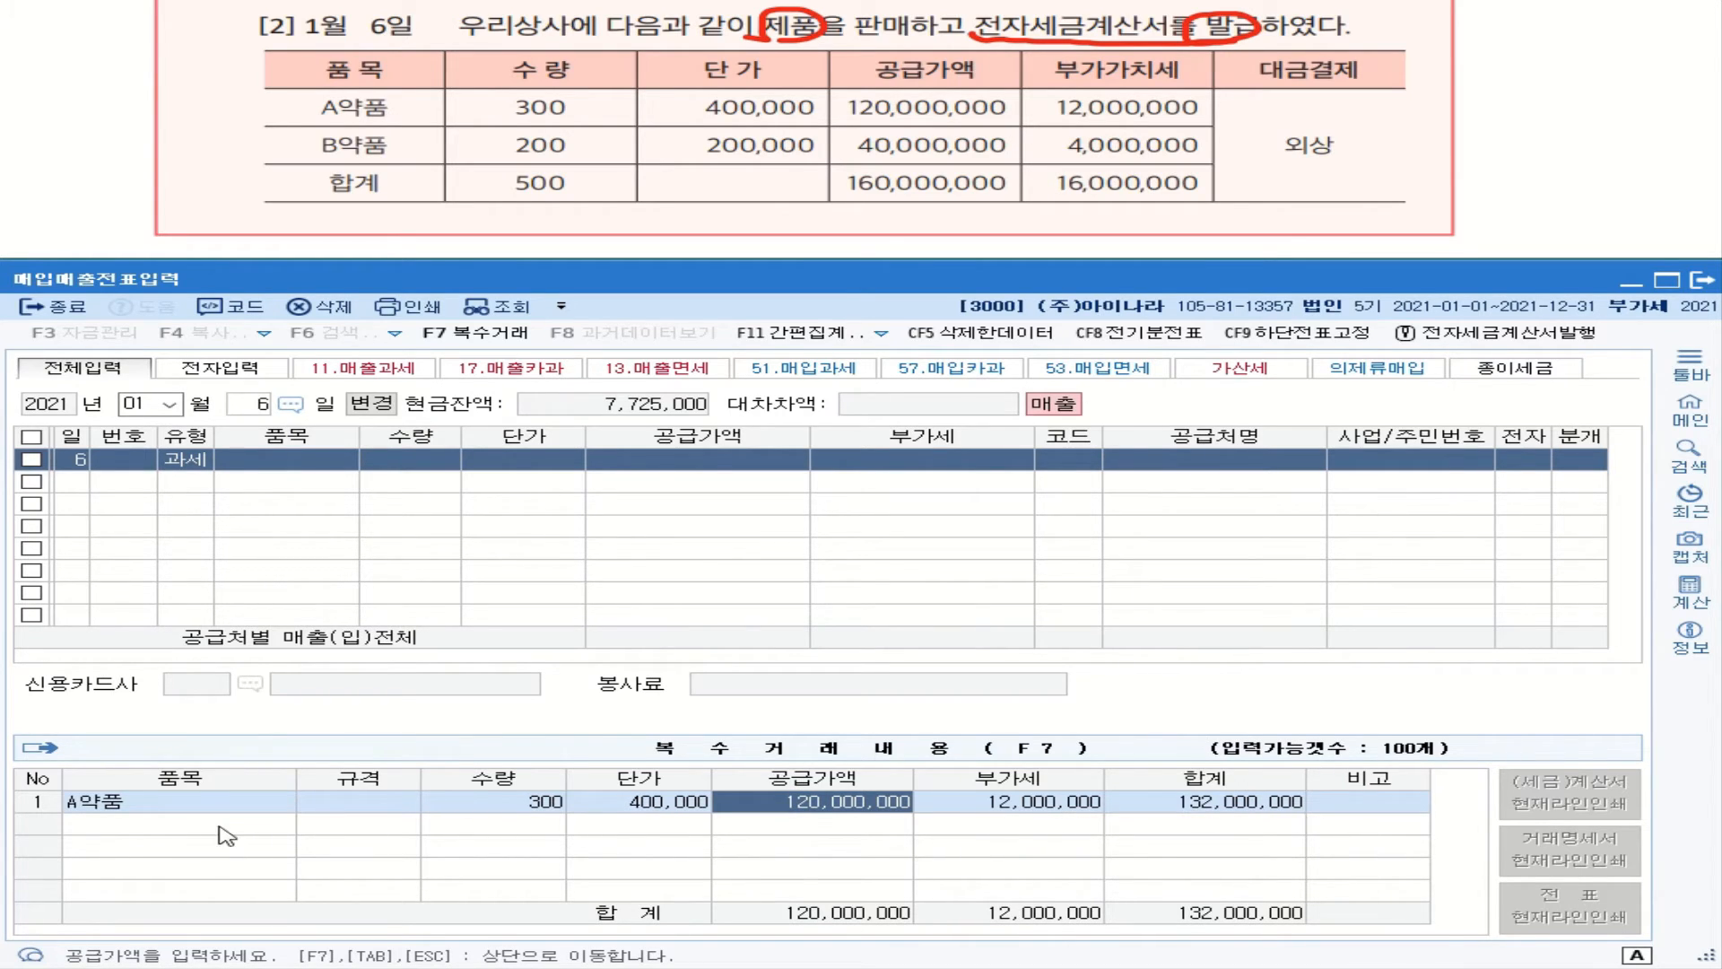
pyautogui.press('Return')
pyautogui.press('Return')
pyautogui.press('Return')
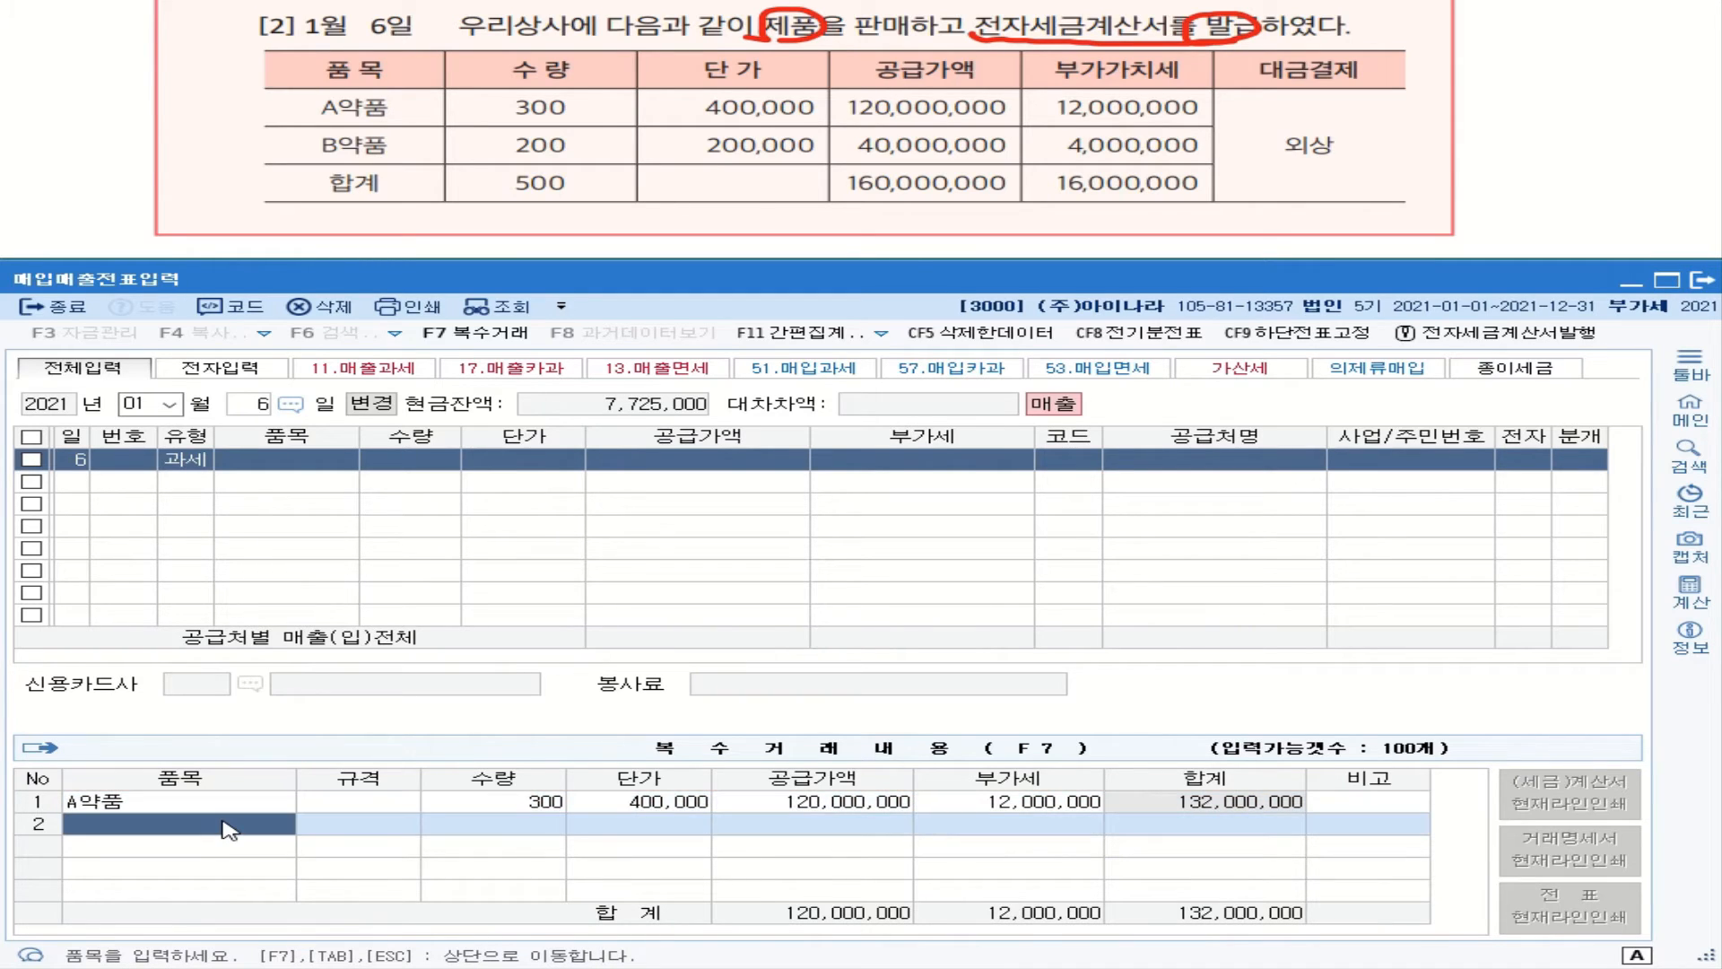
# Step: Add item B약품 at 200 units × 200,000, rolling the row up to 160,000,000 plus 16,000,000 VAT
pyautogui.write('B')
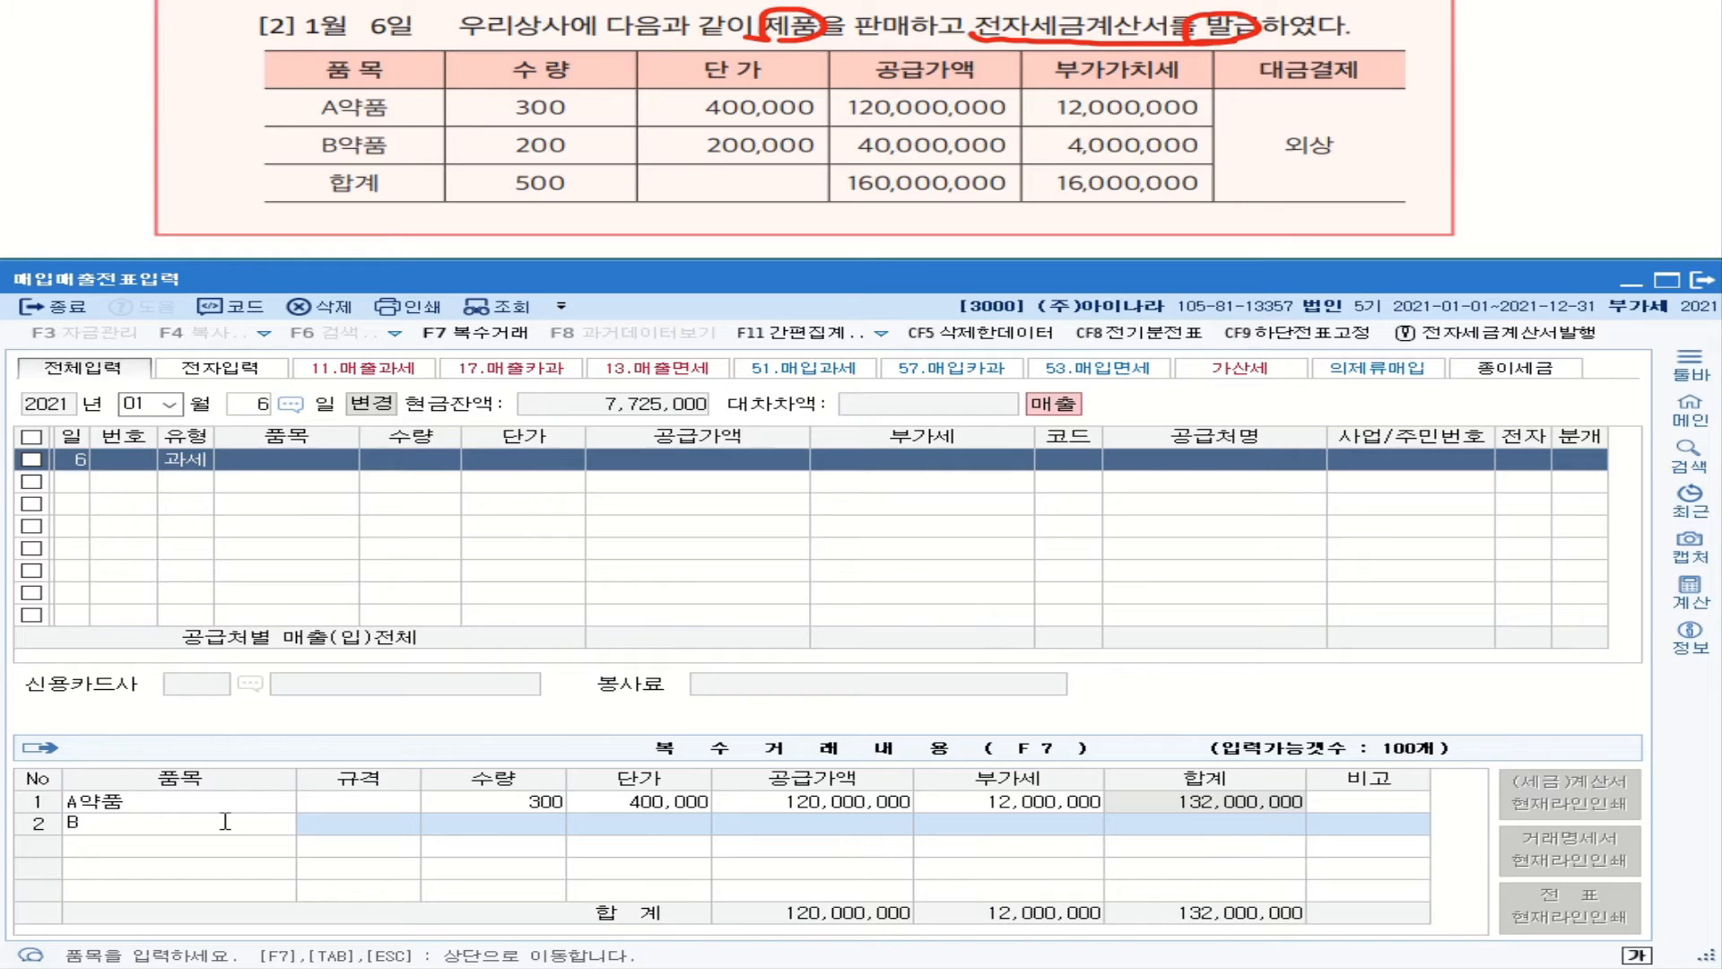
pyautogui.write('DIRVNA')
pyautogui.press('BackSpace')
pyautogui.press('BackSpace')
pyautogui.press('BackSpace')
pyautogui.press('BackSpace')
pyautogui.press('BackSpace')
pyautogui.press('BackSpace')
pyautogui.press('Hangul')
pyautogui.write('약ㅍㅜㅁ')
pyautogui.press('Return')
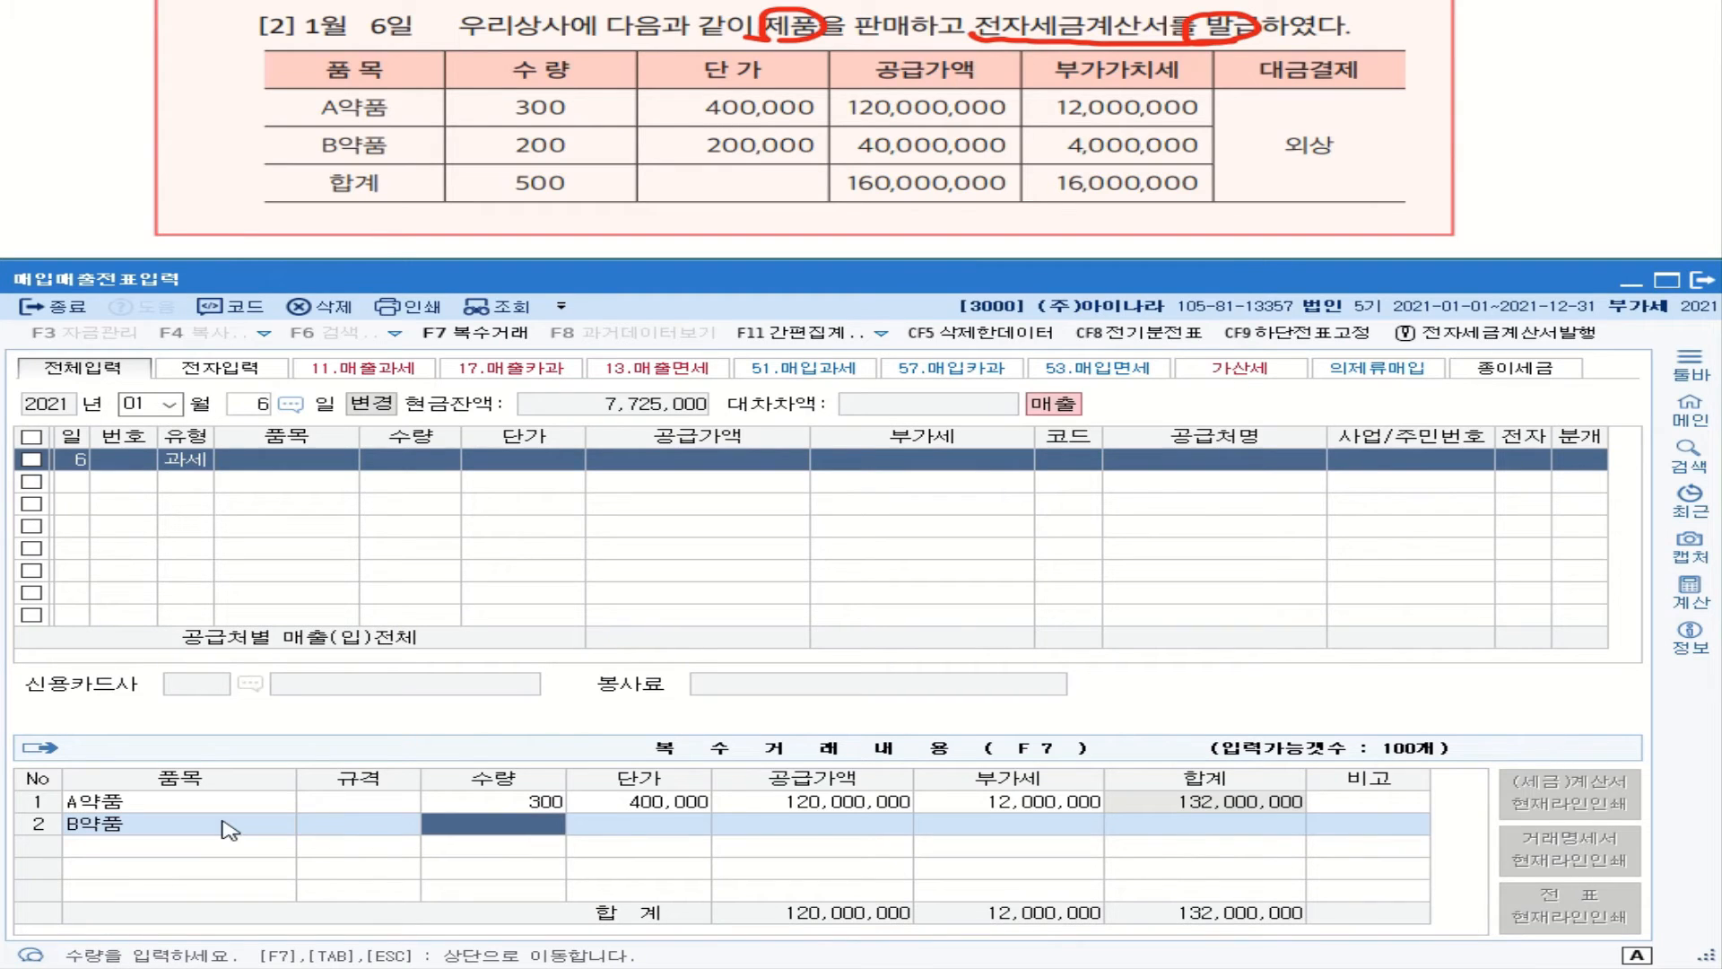
pyautogui.write('200')
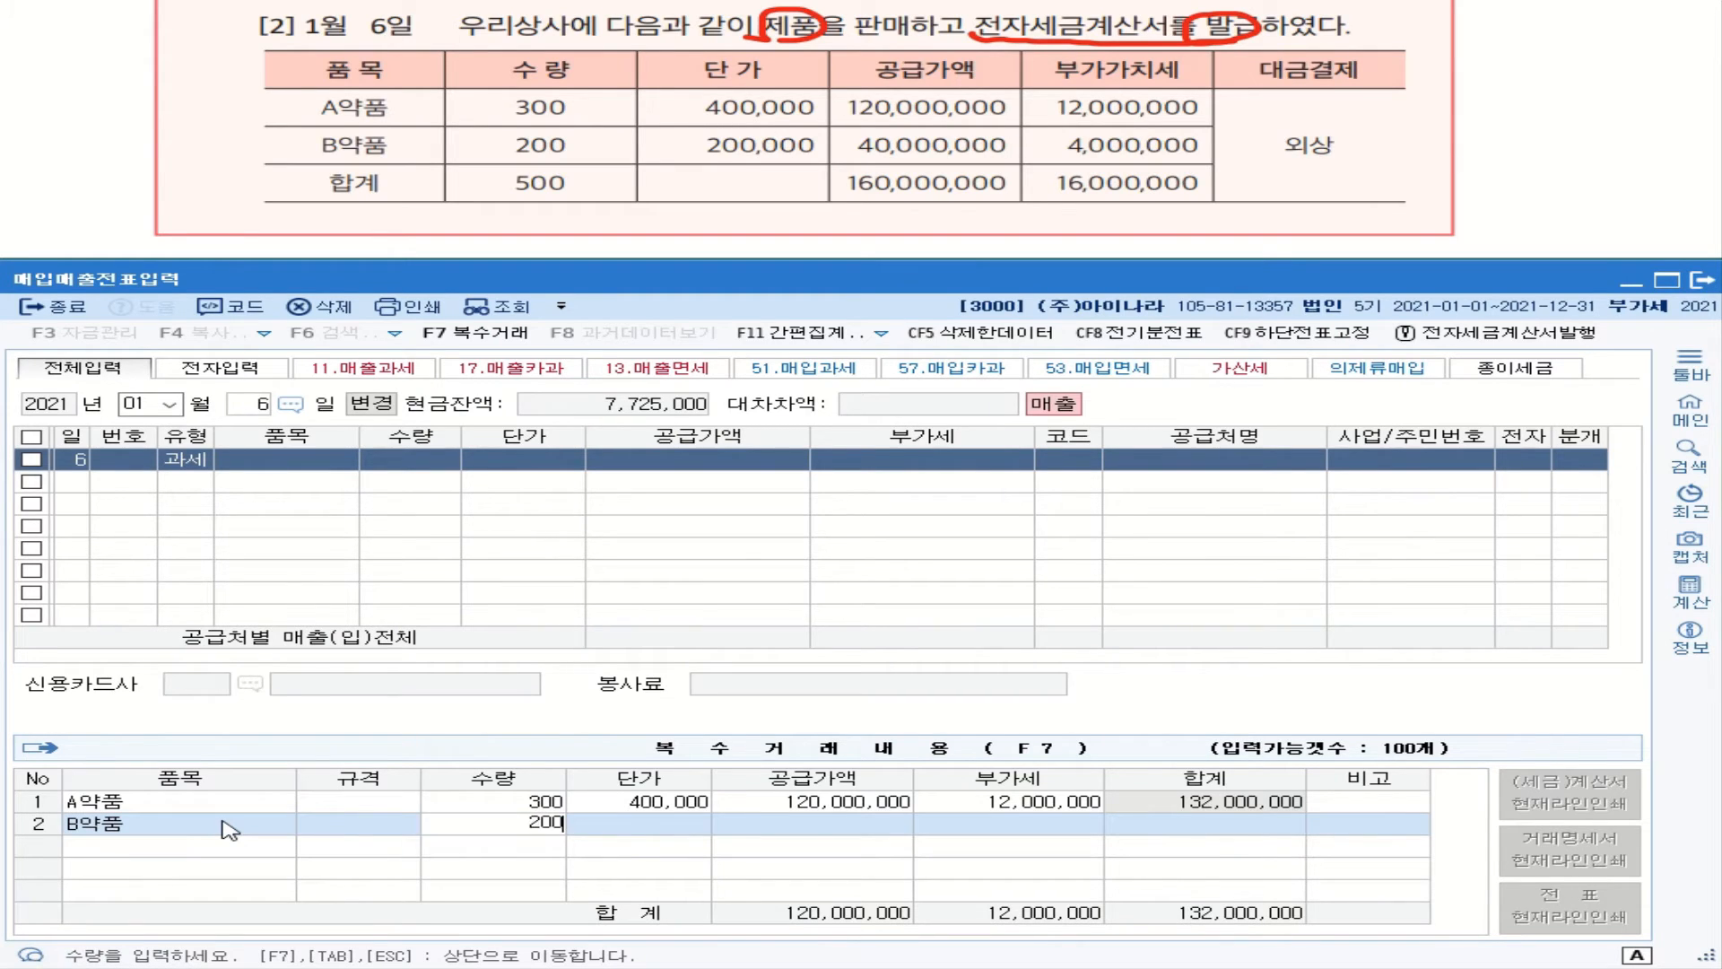
pyautogui.press('Return')
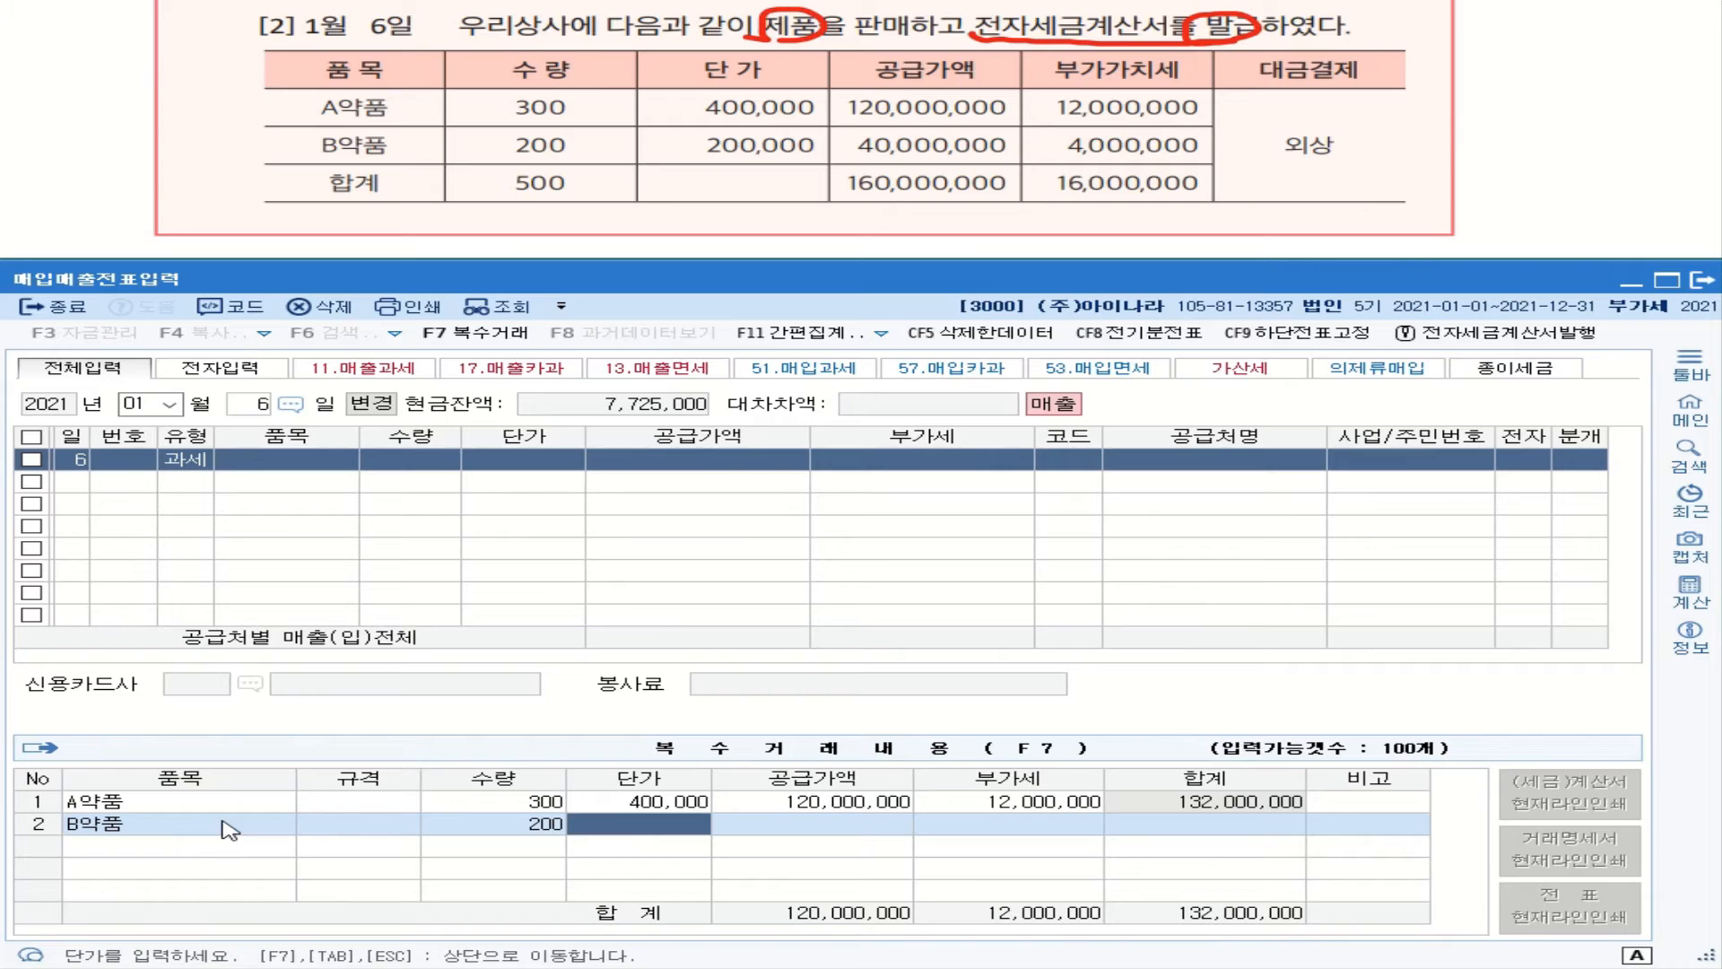
pyautogui.write('2000000')
pyautogui.press('Return')
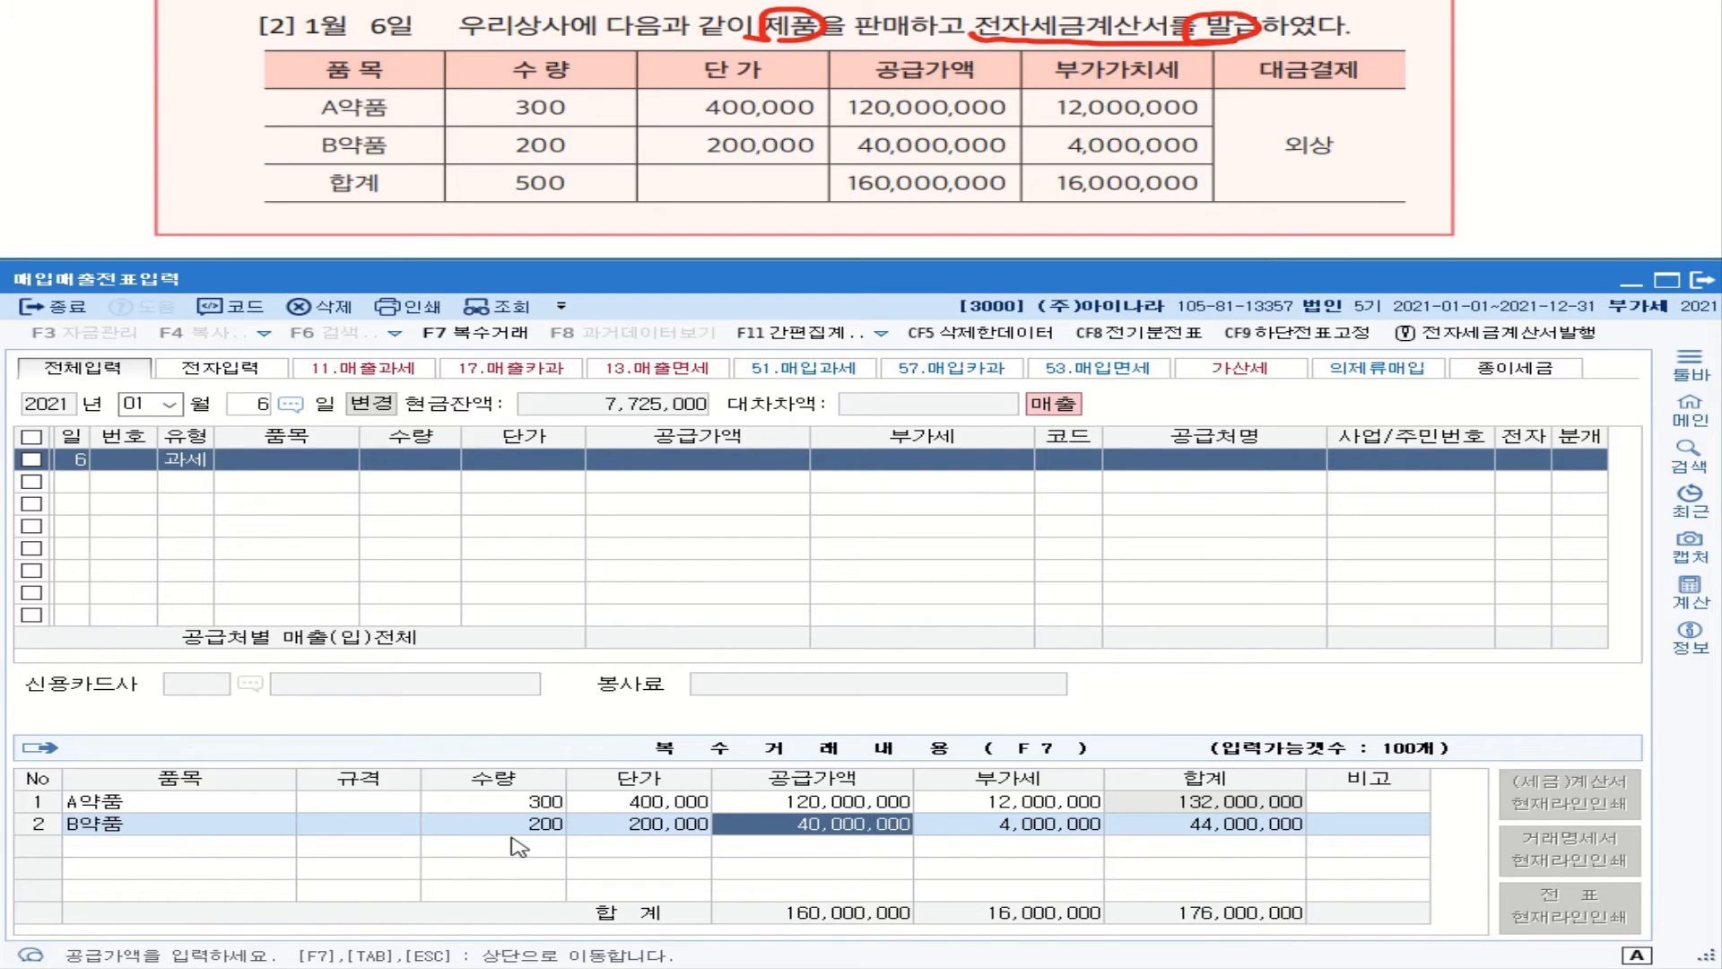
pyautogui.press('Return')
pyautogui.press('Return')
pyautogui.press('Return')
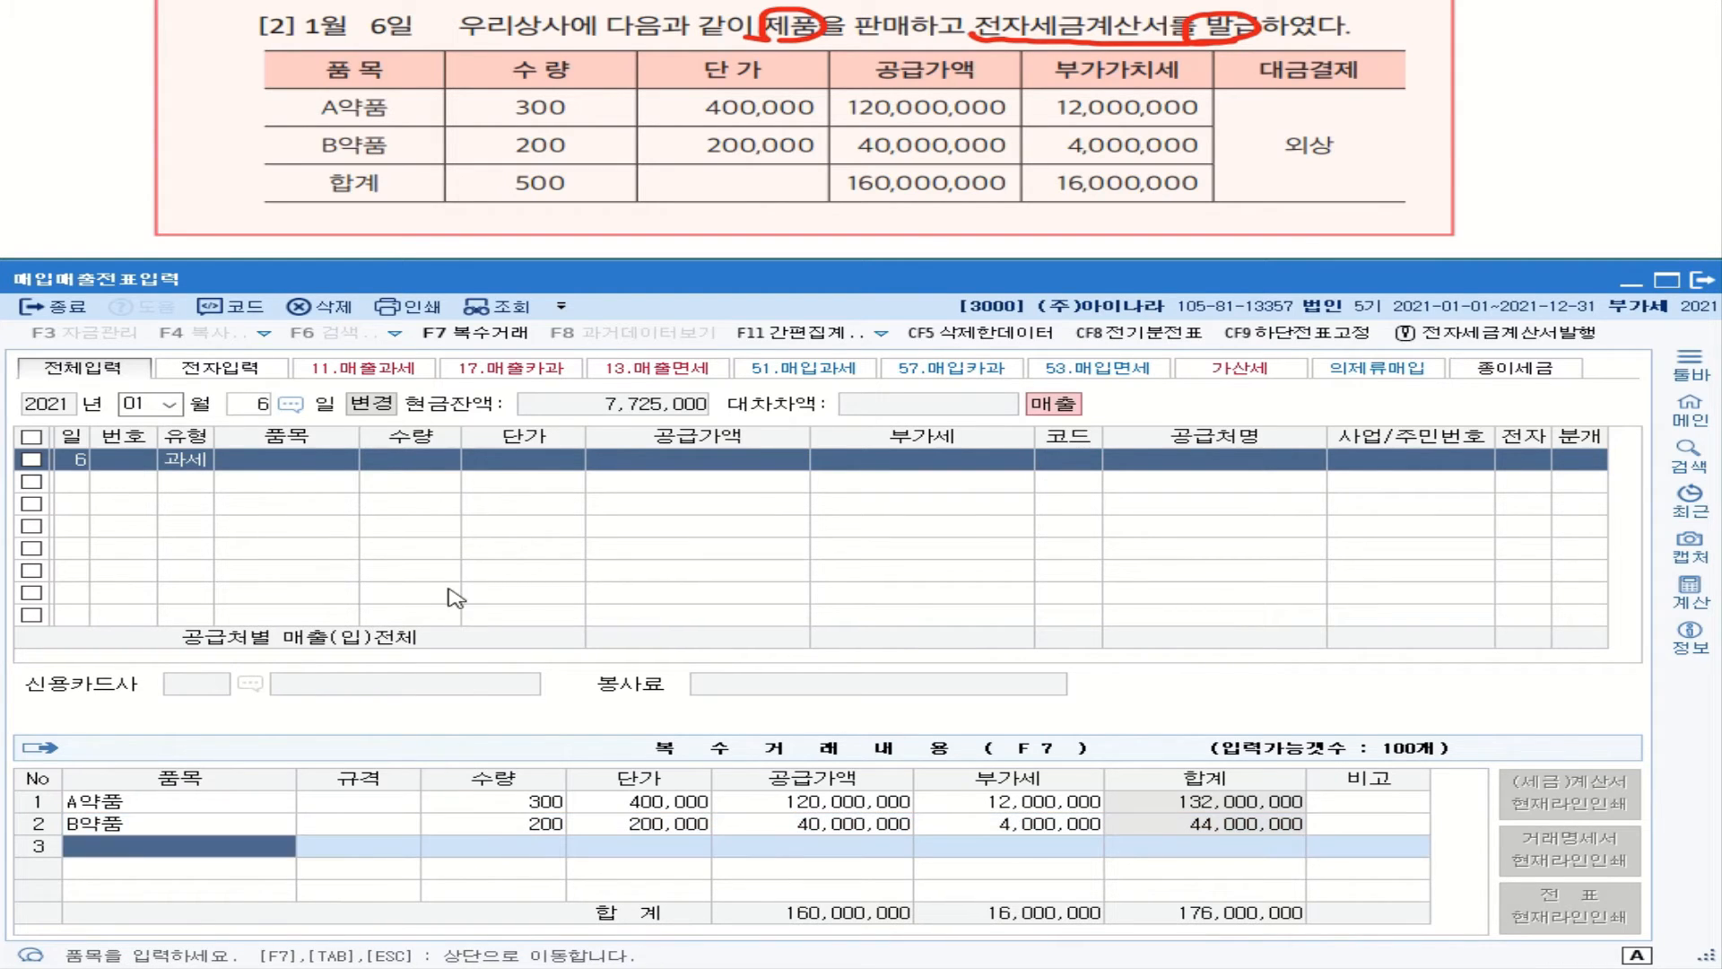
pyautogui.click(650, 463)
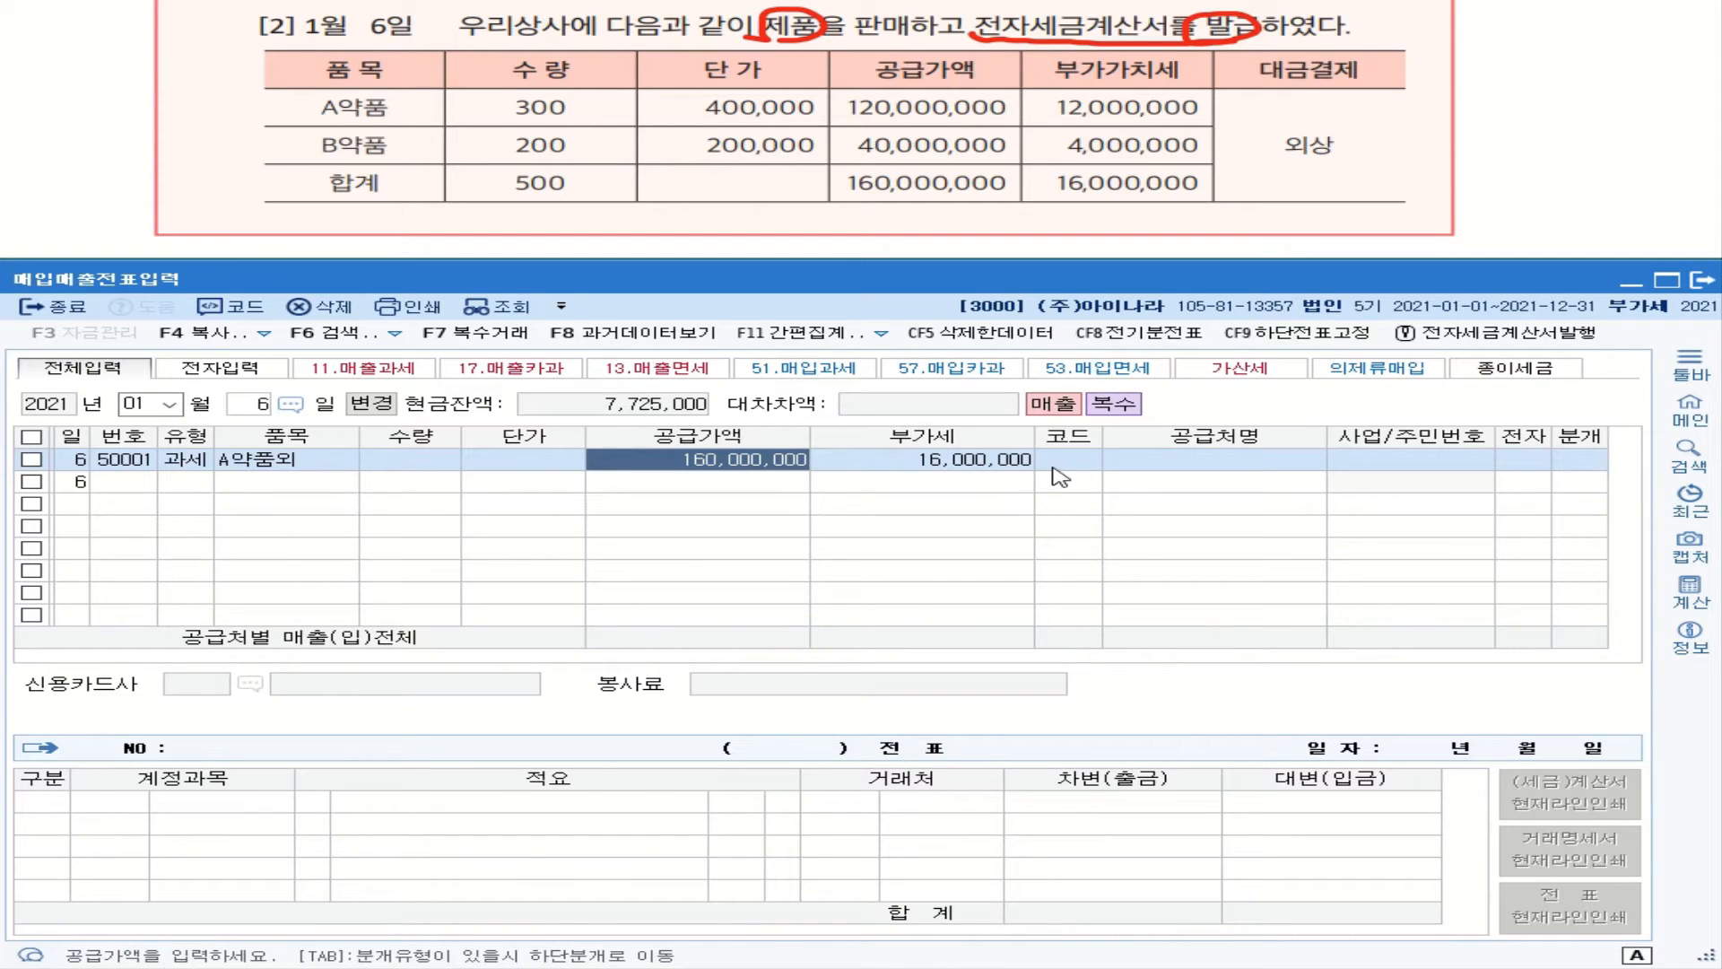
# Step: Attach customer 우리상사, set 전자 to 1 and 분개 to 2 (외상), debiting 외상매출금 176,000,000
pyautogui.click(1052, 463)
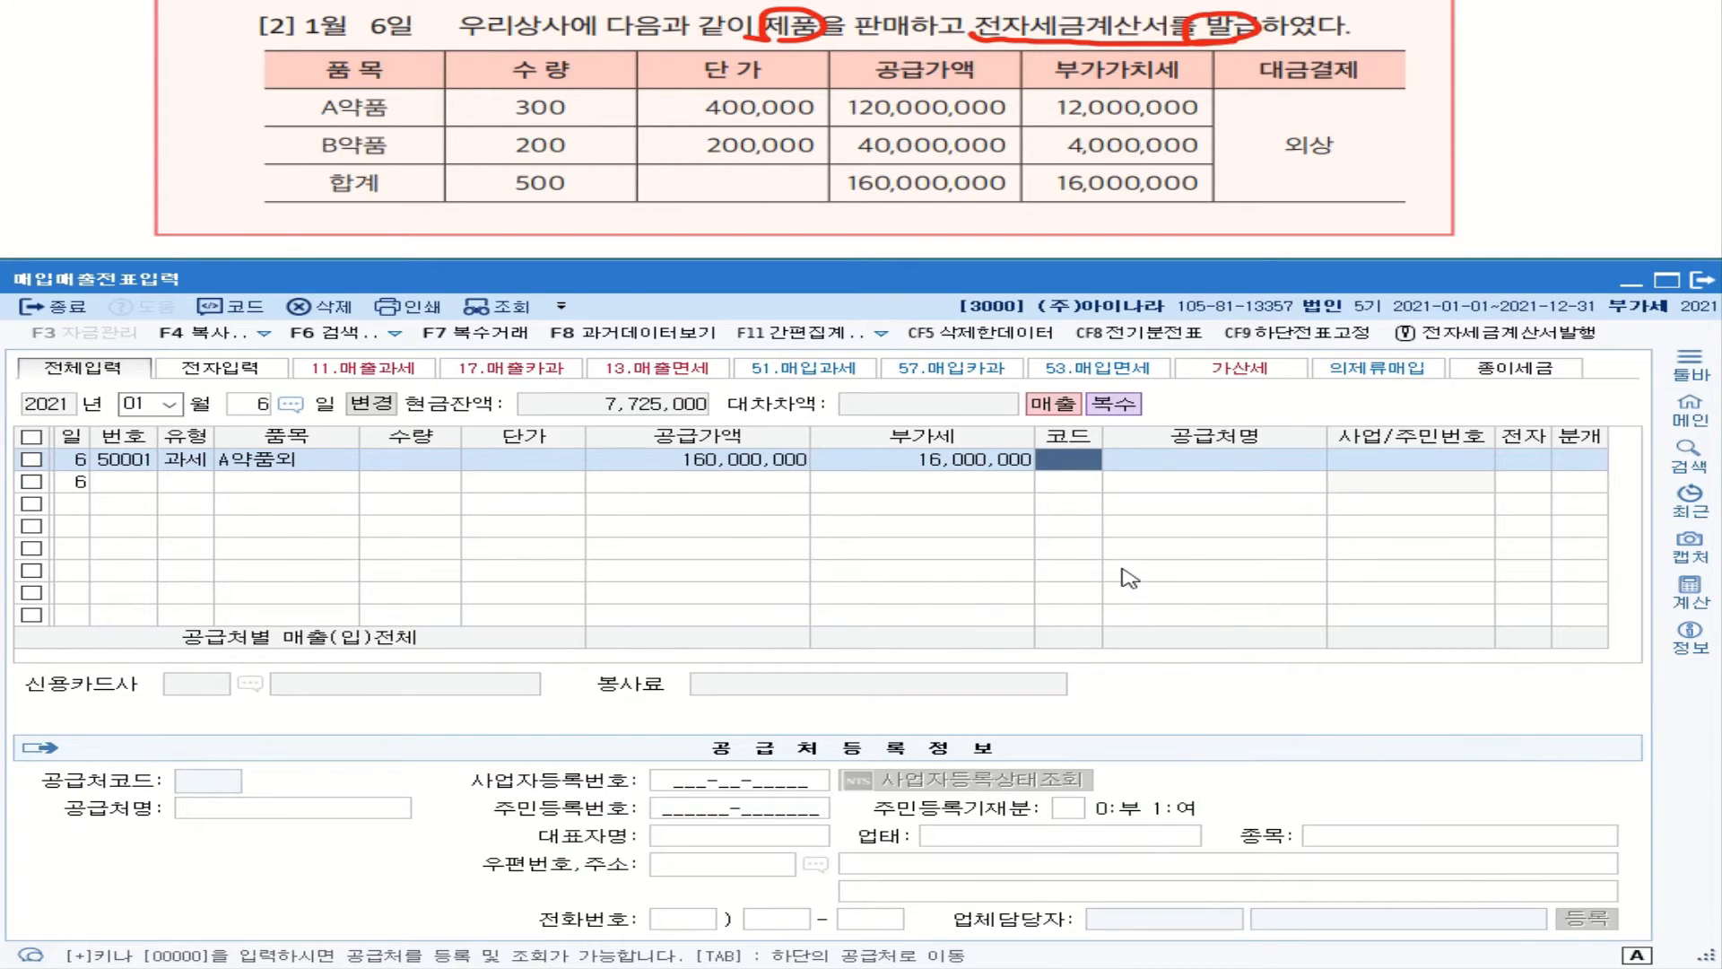
pyautogui.write('우리')
pyautogui.press('Return')
pyautogui.press('Return')
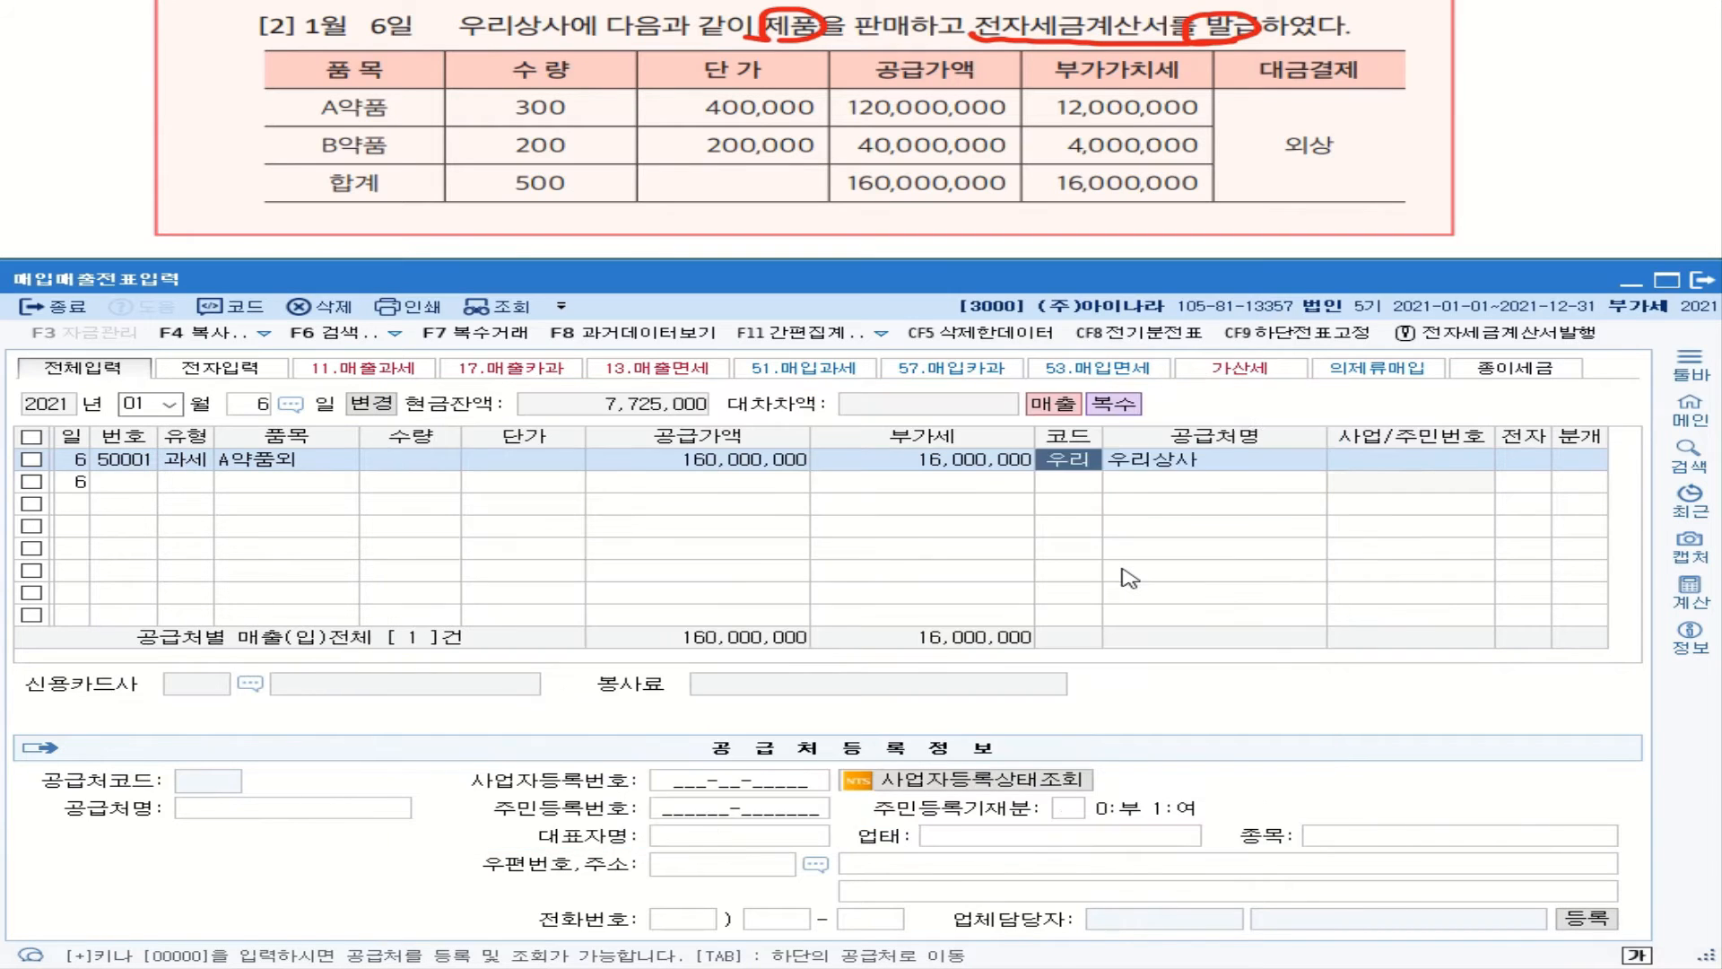
pyautogui.press('Return')
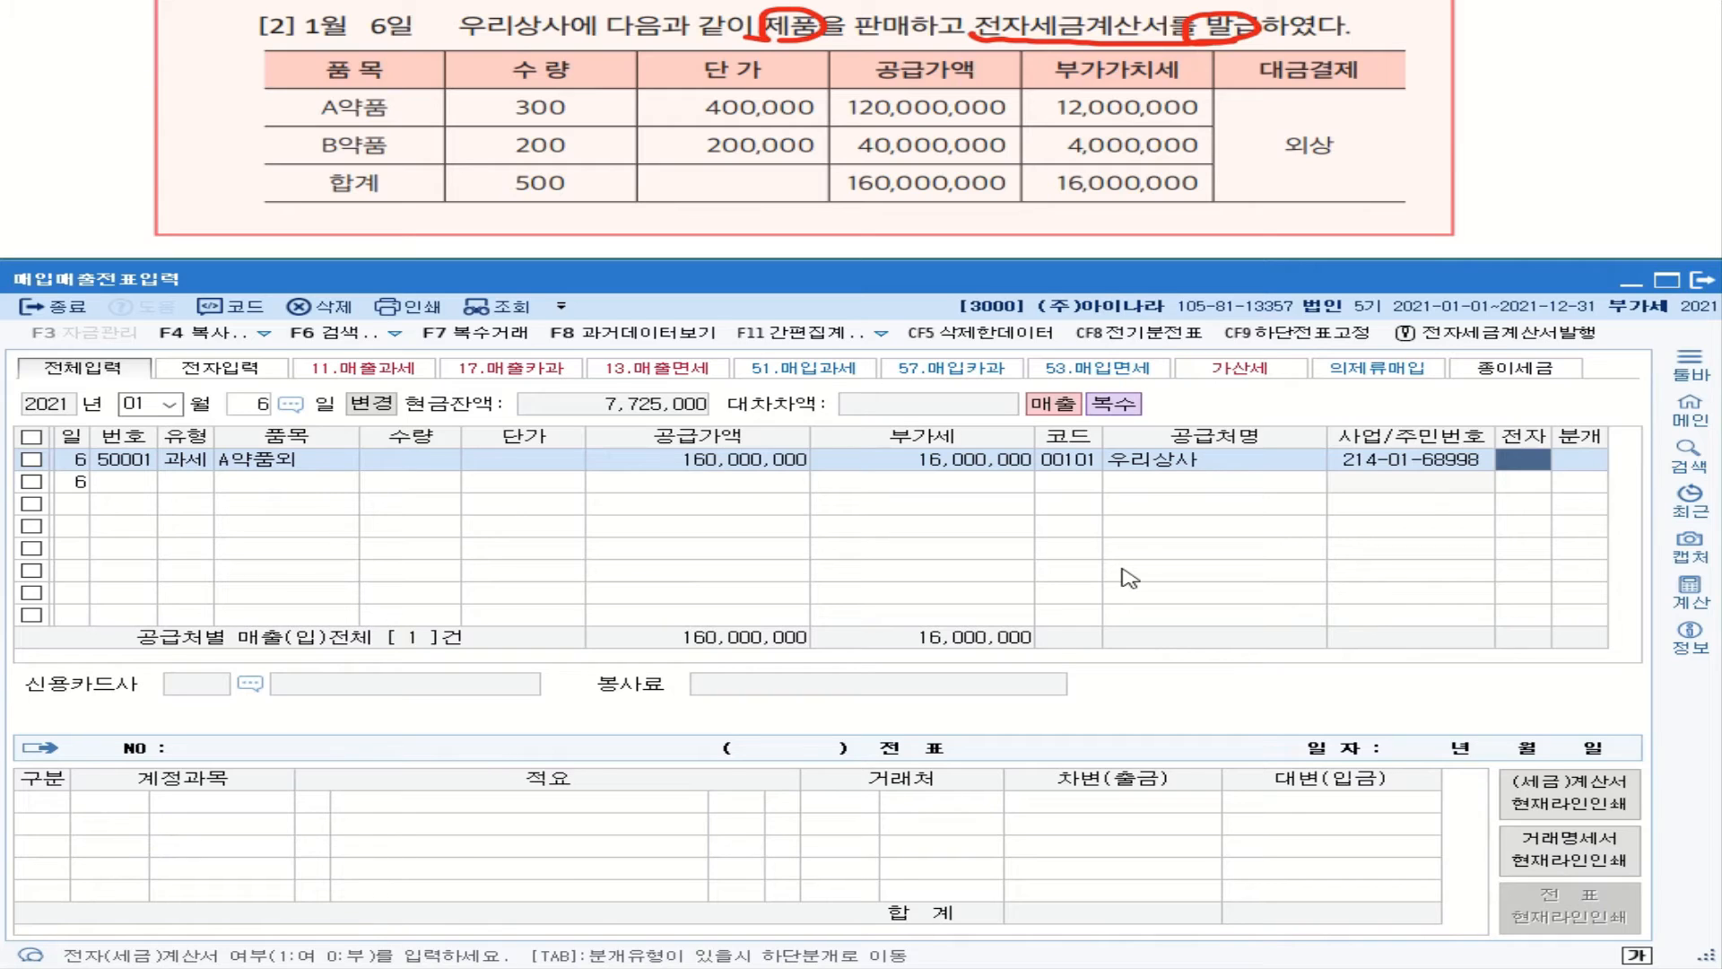
pyautogui.write('1')
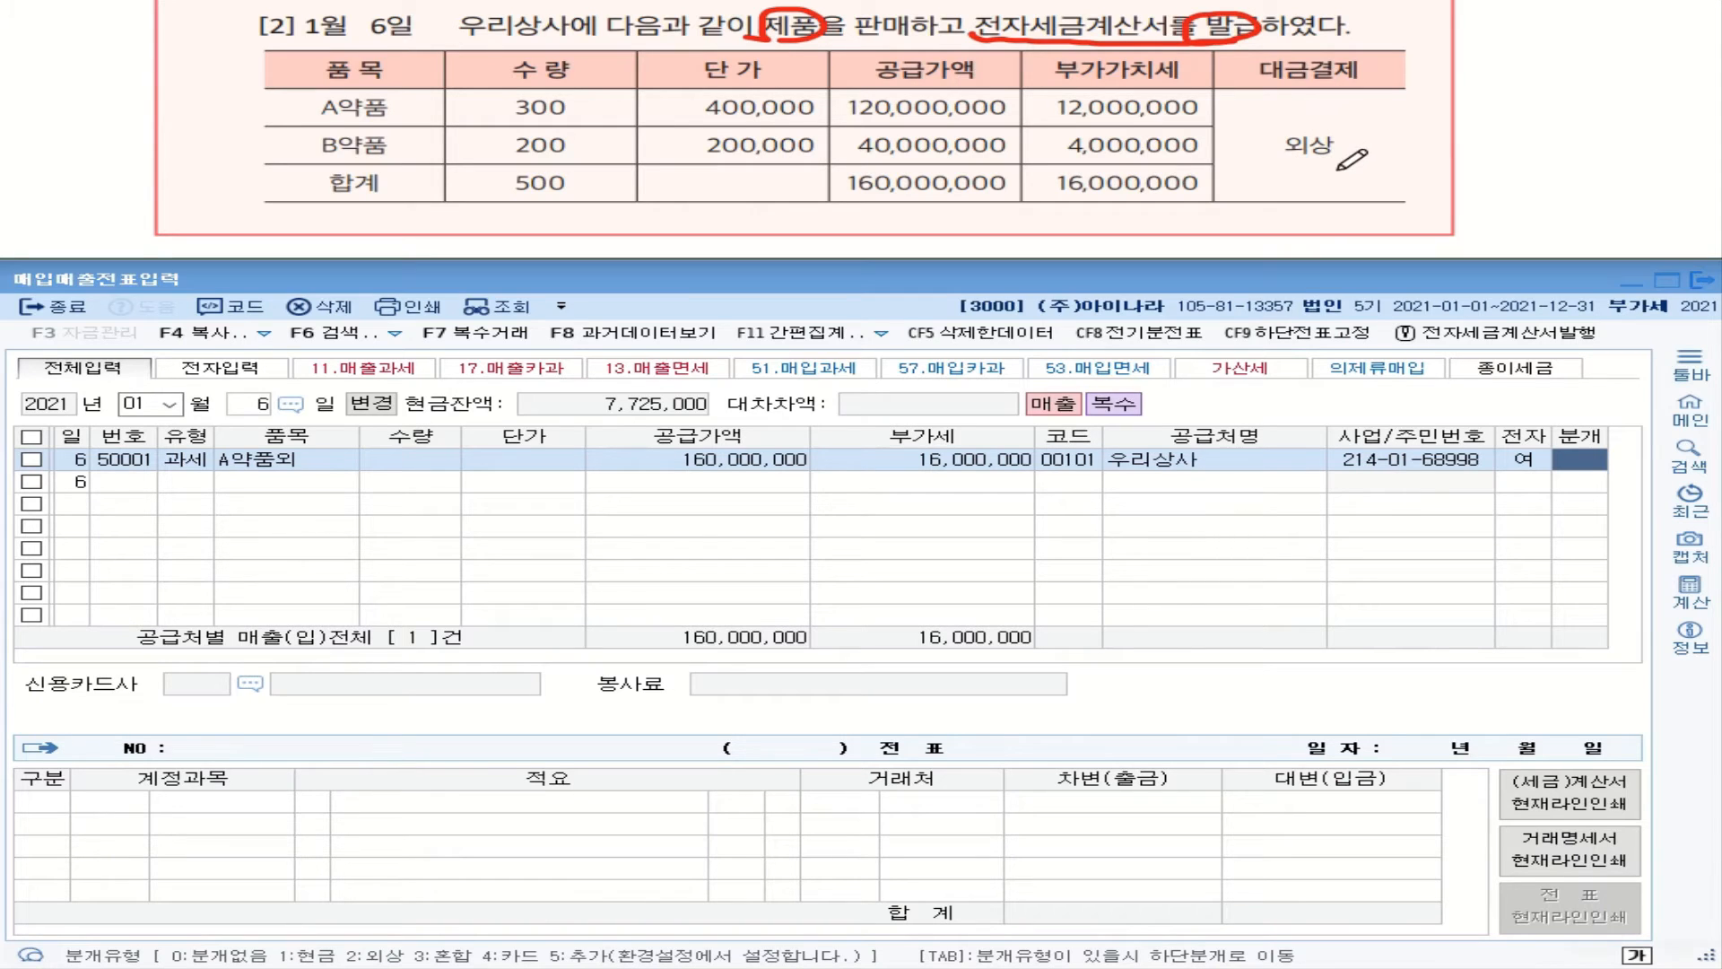
pyautogui.moveTo(1341, 170); pyautogui.dragTo(1291, 170)
pyautogui.click(1582, 461)
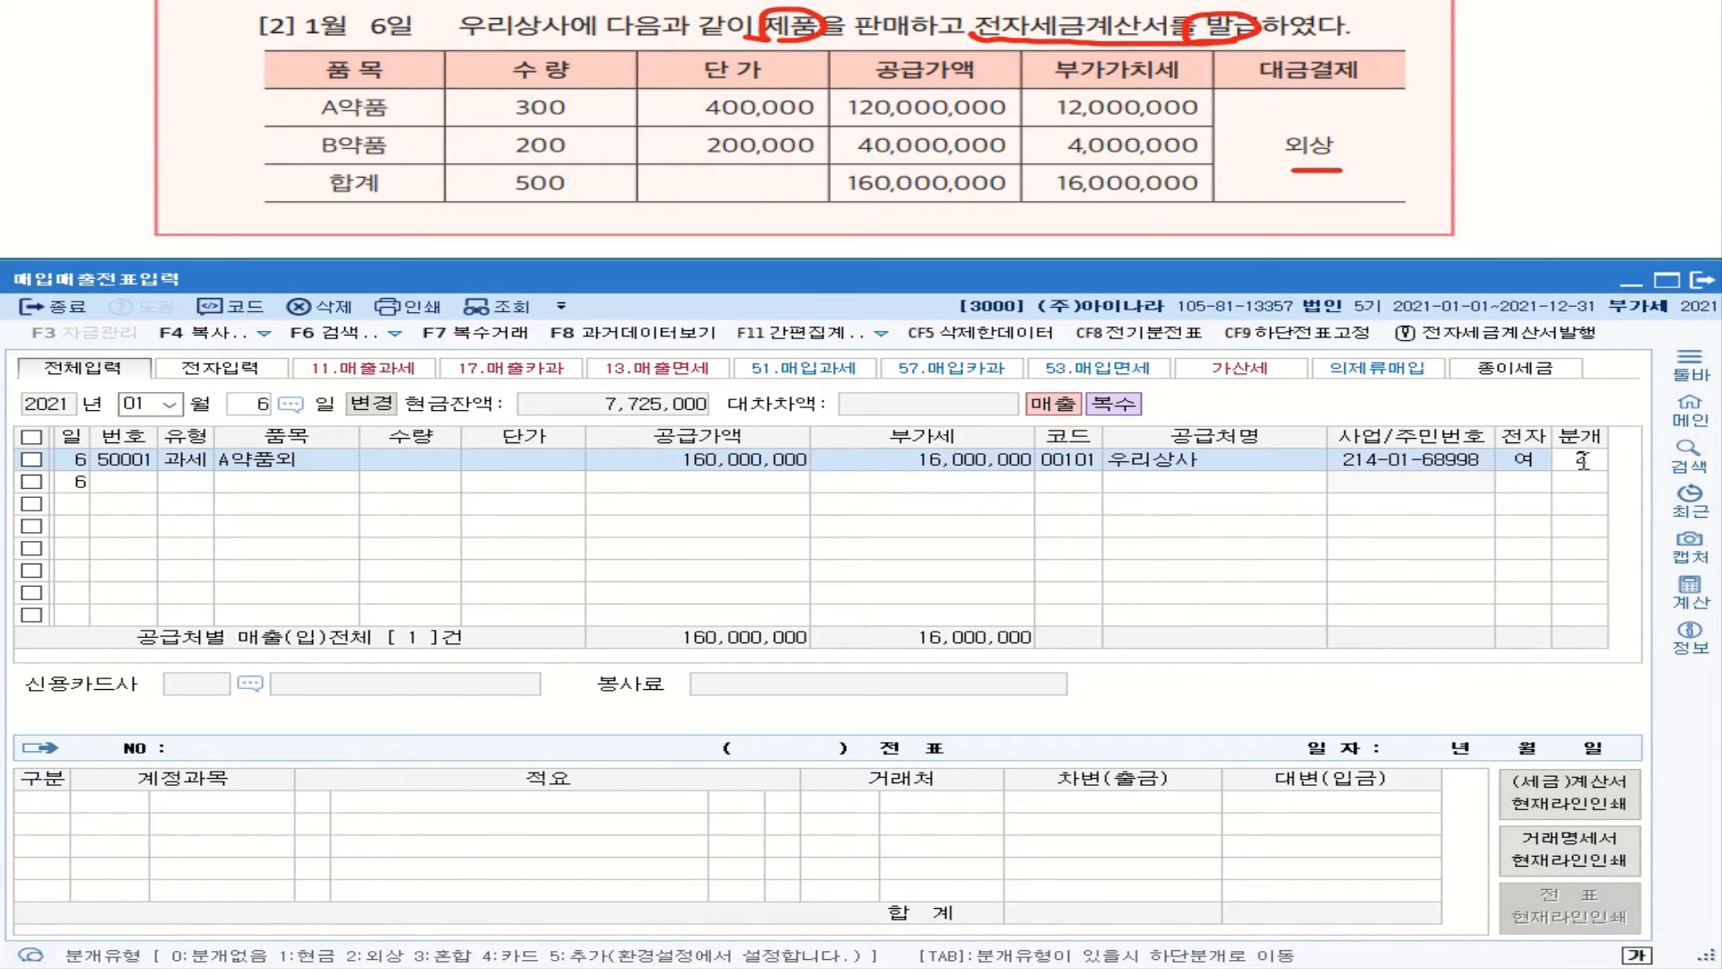
pyautogui.write('2')
pyautogui.press('Return')
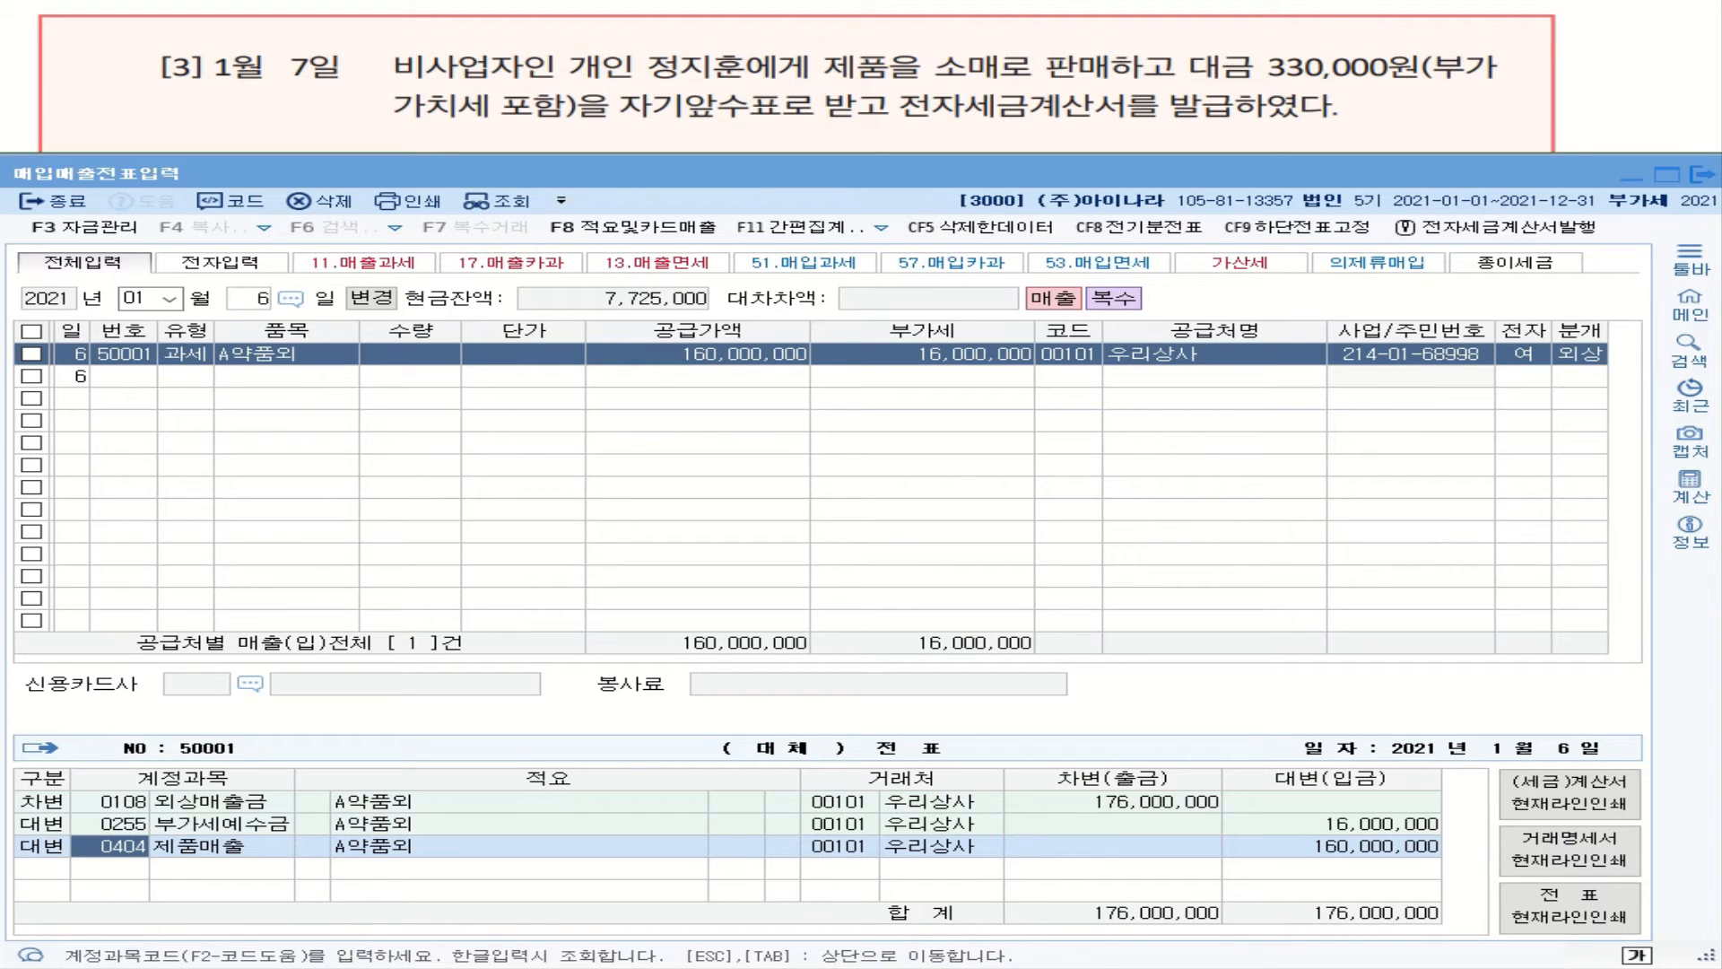
pyautogui.moveTo(1207, 62); pyautogui.dragTo(1324, 41)
pyautogui.moveTo(1283, 45); pyautogui.dragTo(1353, 35)
pyautogui.moveTo(1330, 37); pyautogui.dragTo(1377, 27)
pyautogui.moveTo(1342, 39); pyautogui.dragTo(1341, 53)
pyautogui.moveTo(1360, 34); pyautogui.dragTo(1367, 50)
pyautogui.moveTo(1376, 28); pyautogui.dragTo(1405, 42)
pyautogui.moveTo(1407, 36); pyautogui.dragTo(1425, 47)
pyautogui.moveTo(1437, 28); pyautogui.dragTo(1465, 51)
pyautogui.moveTo(1471, 38); pyautogui.dragTo(1502, 38)
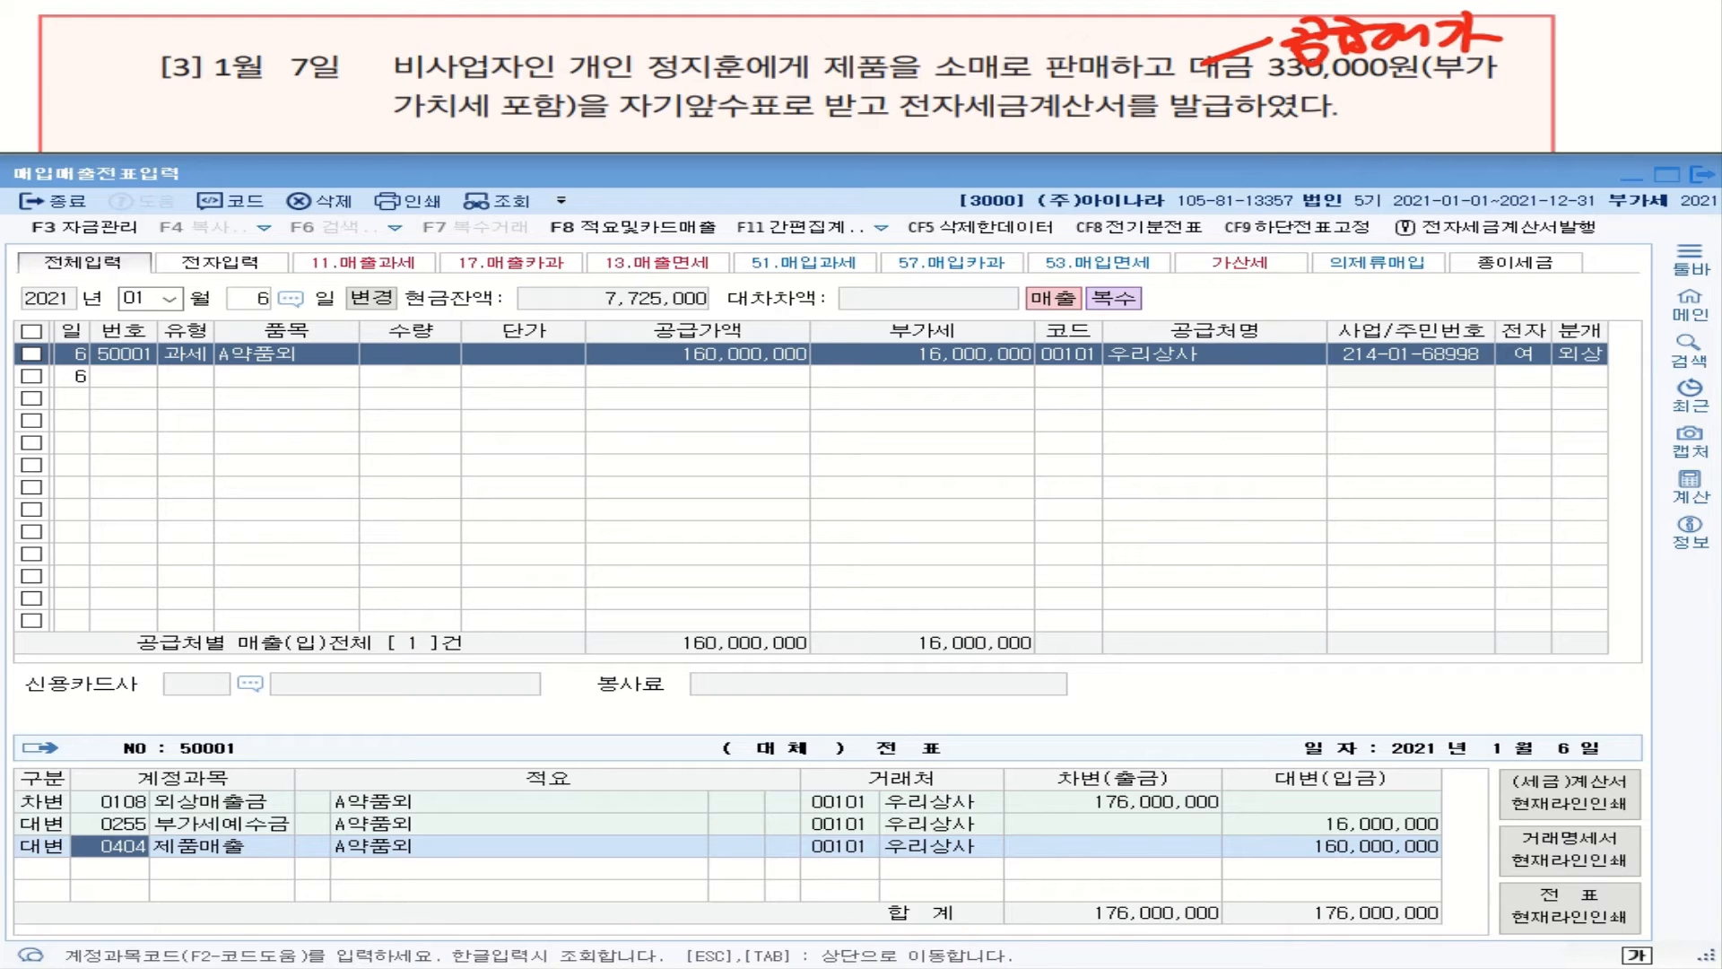
pyautogui.moveTo(619, 122); pyautogui.dragTo(781, 115)
pyautogui.moveTo(895, 121); pyautogui.dragTo(1215, 123)
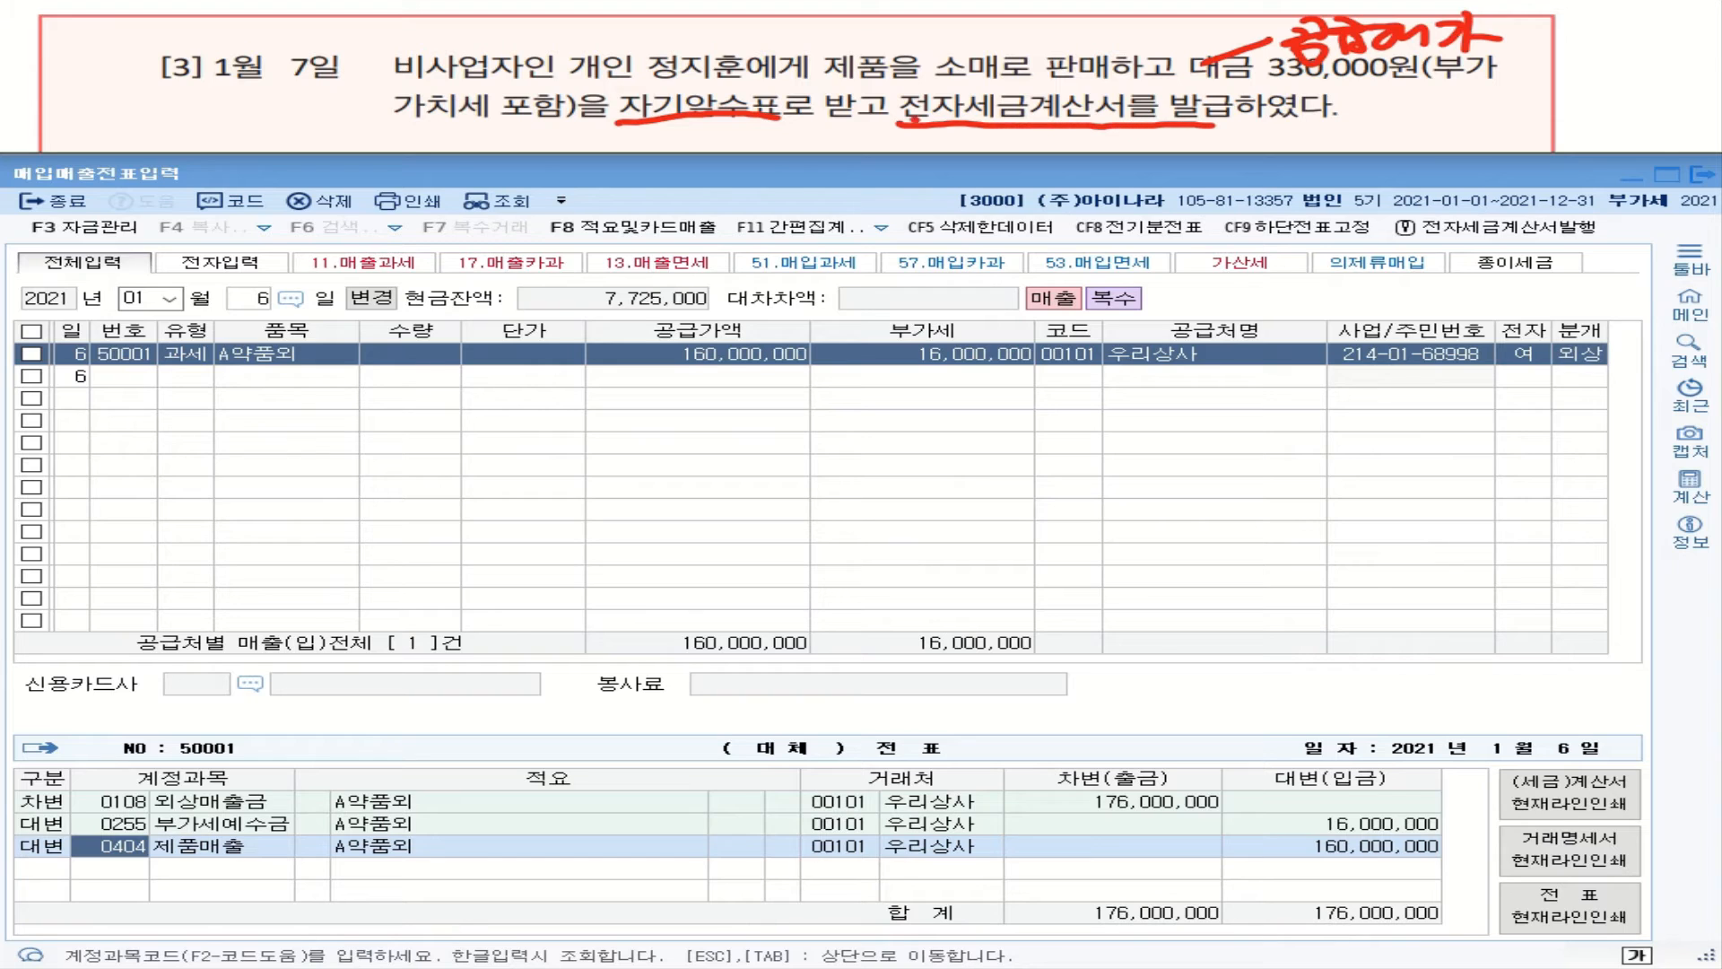
pyautogui.moveTo(911, 123)
pyautogui.mouseDown()
pyautogui.moveTo(925, 81)
pyautogui.moveTo(949, 122)
pyautogui.mouseUp()
pyautogui.moveTo(1279, 130)
pyautogui.mouseDown()
pyautogui.moveTo(1272, 149)
pyautogui.moveTo(1292, 148)
pyautogui.mouseUp()
pyautogui.moveTo(1308, 140); pyautogui.dragTo(1312, 144)
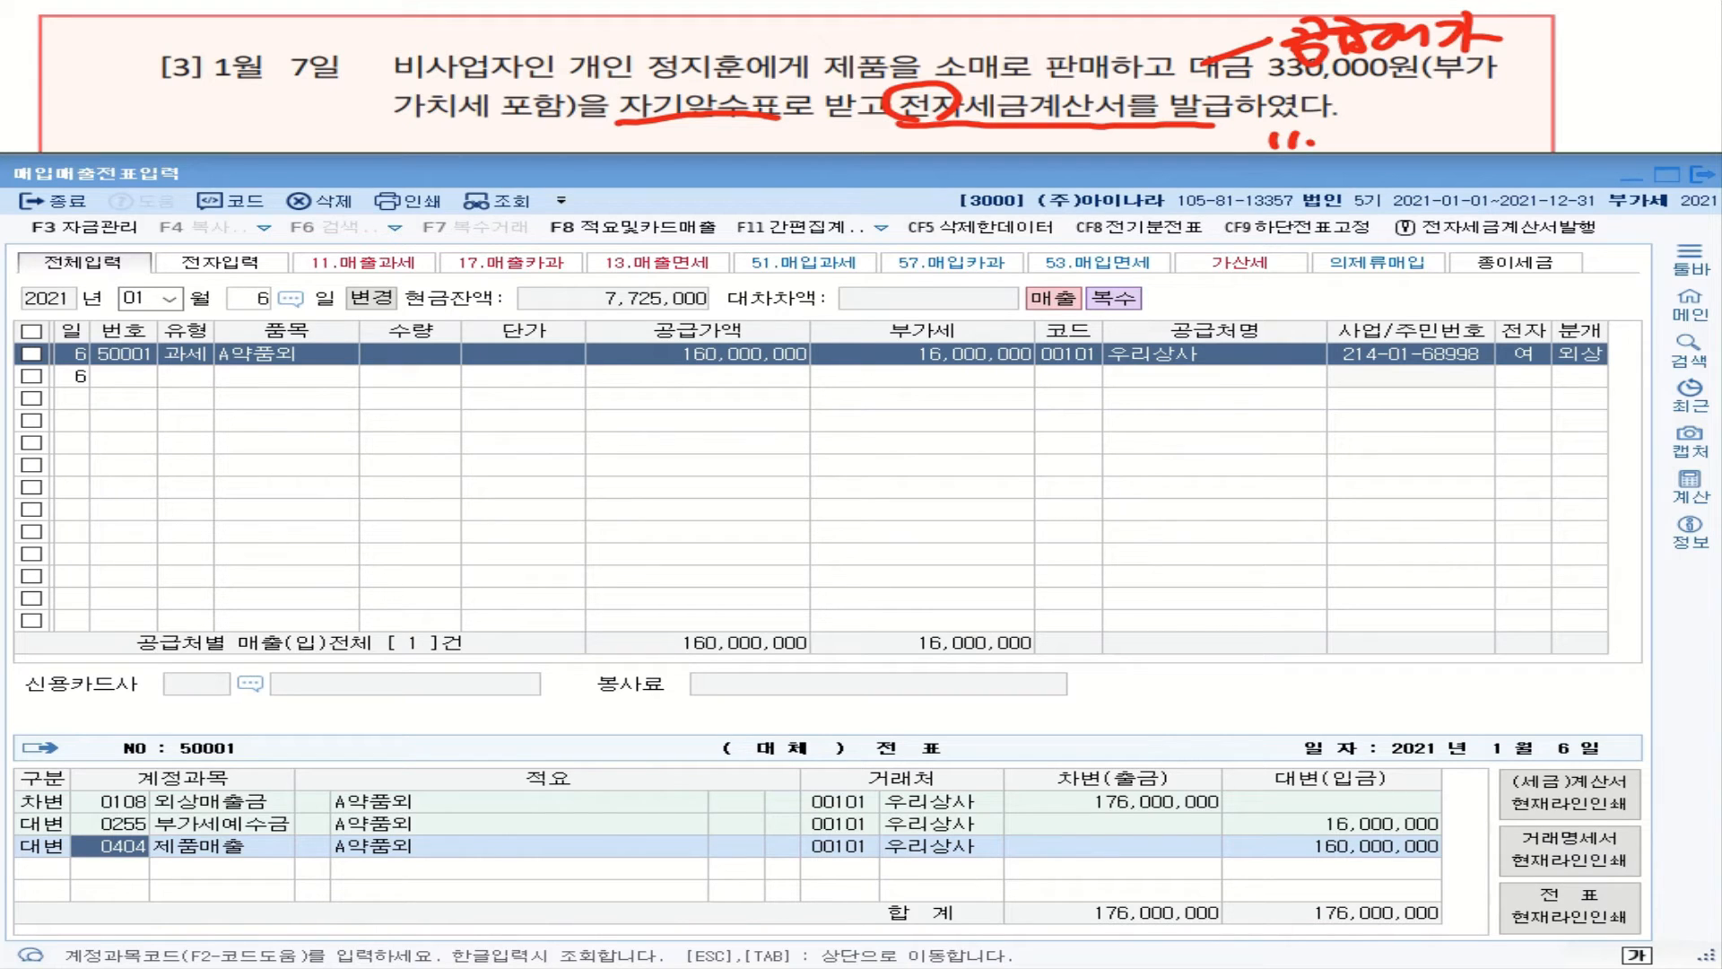
pyautogui.moveTo(659, 124)
pyautogui.mouseDown()
pyautogui.moveTo(698, 151)
pyautogui.moveTo(771, 137)
pyautogui.mouseUp()
pyautogui.moveTo(775, 131); pyautogui.dragTo(776, 149)
pyautogui.moveTo(798, 125); pyautogui.dragTo(811, 132)
pyautogui.moveTo(791, 139); pyautogui.dragTo(816, 142)
pyautogui.moveTo(816, 140); pyautogui.dragTo(808, 148)
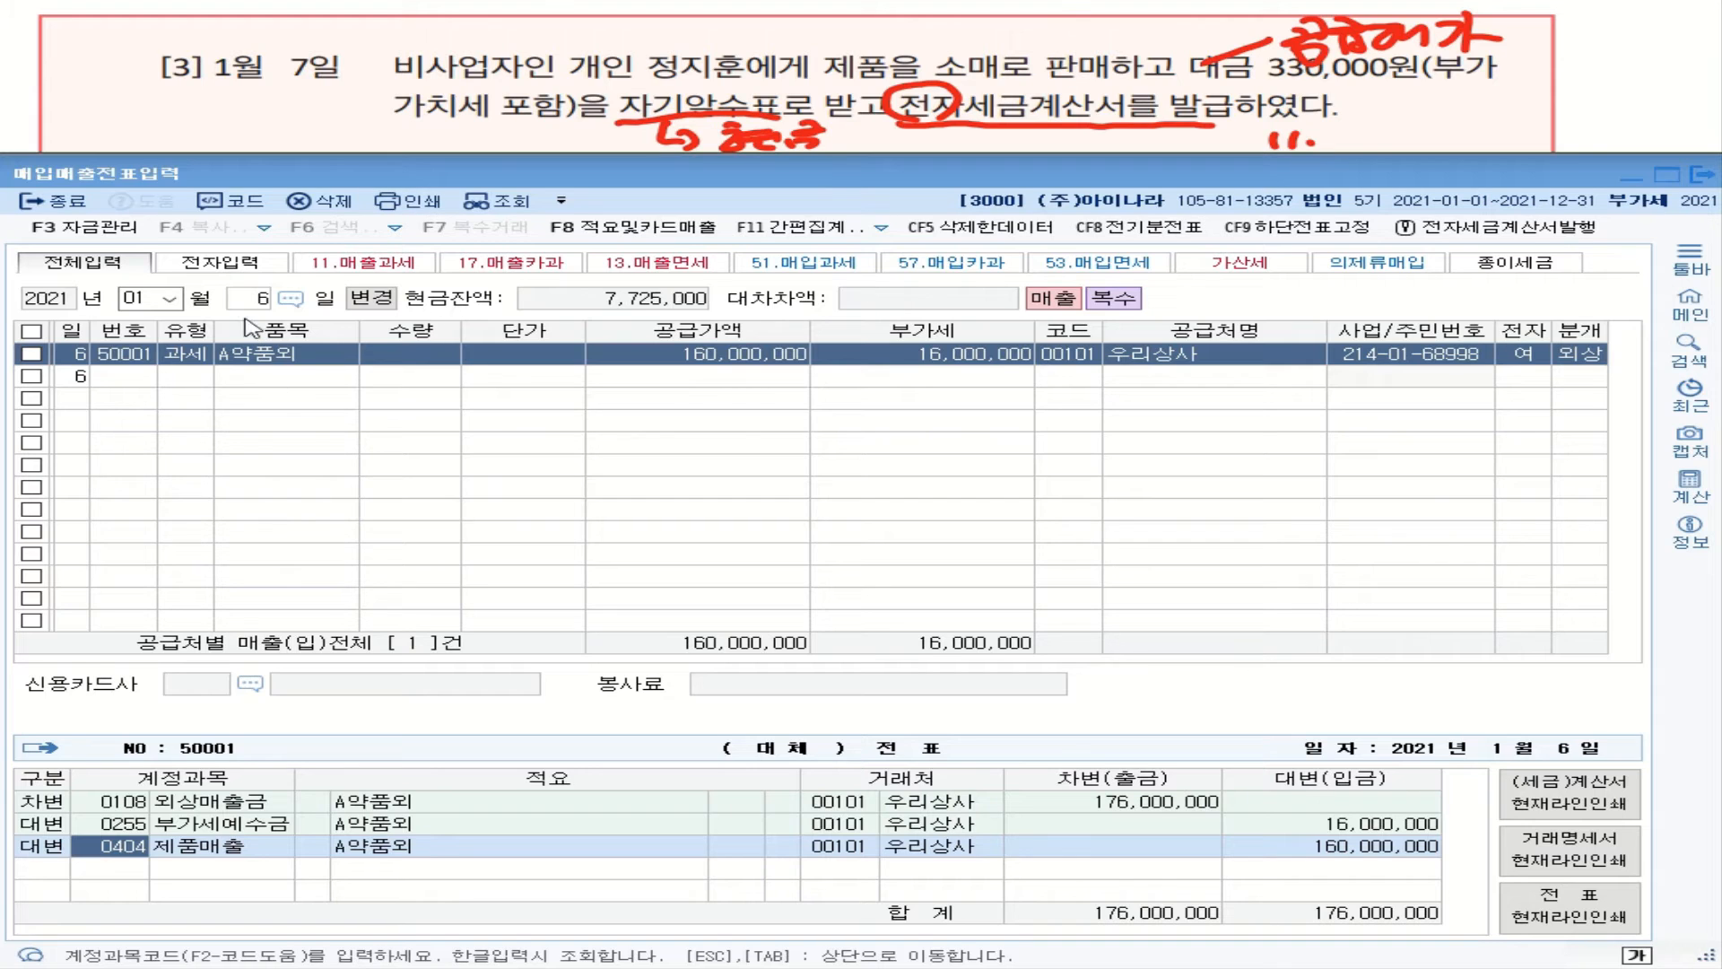
# Step: Add a January 7 row of type 11 (과세) for item 제품, leaving quantity and unit price blank
pyautogui.click(261, 303)
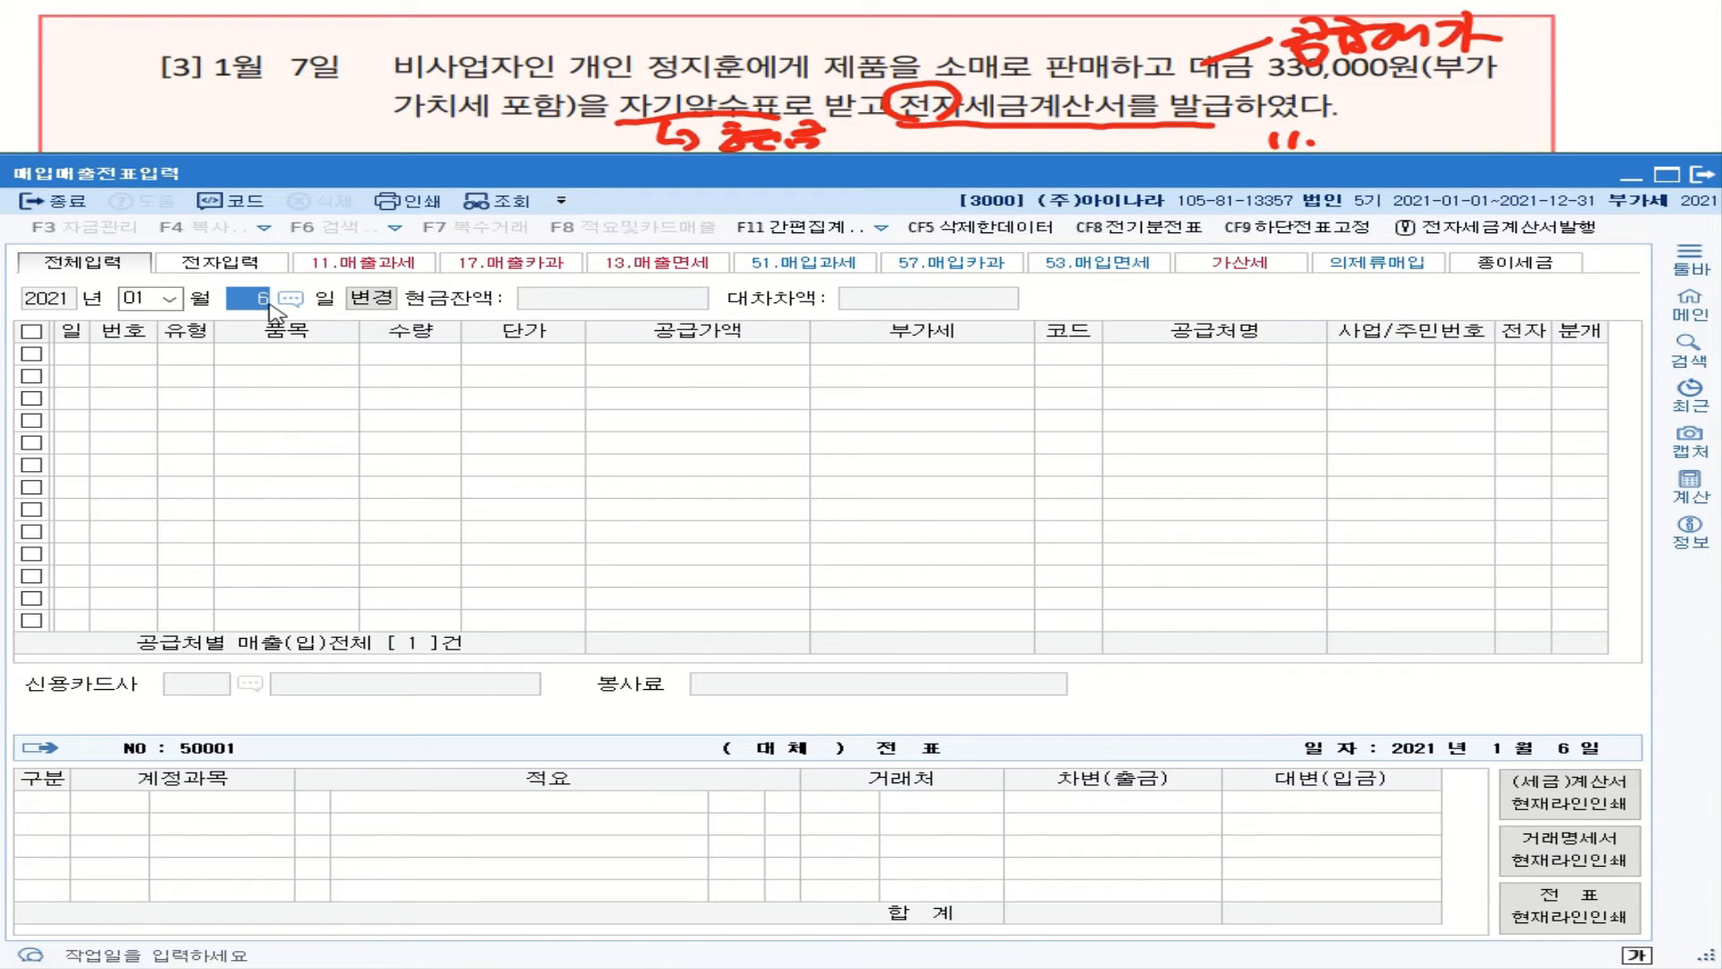
pyautogui.write('7')
pyautogui.press('Return')
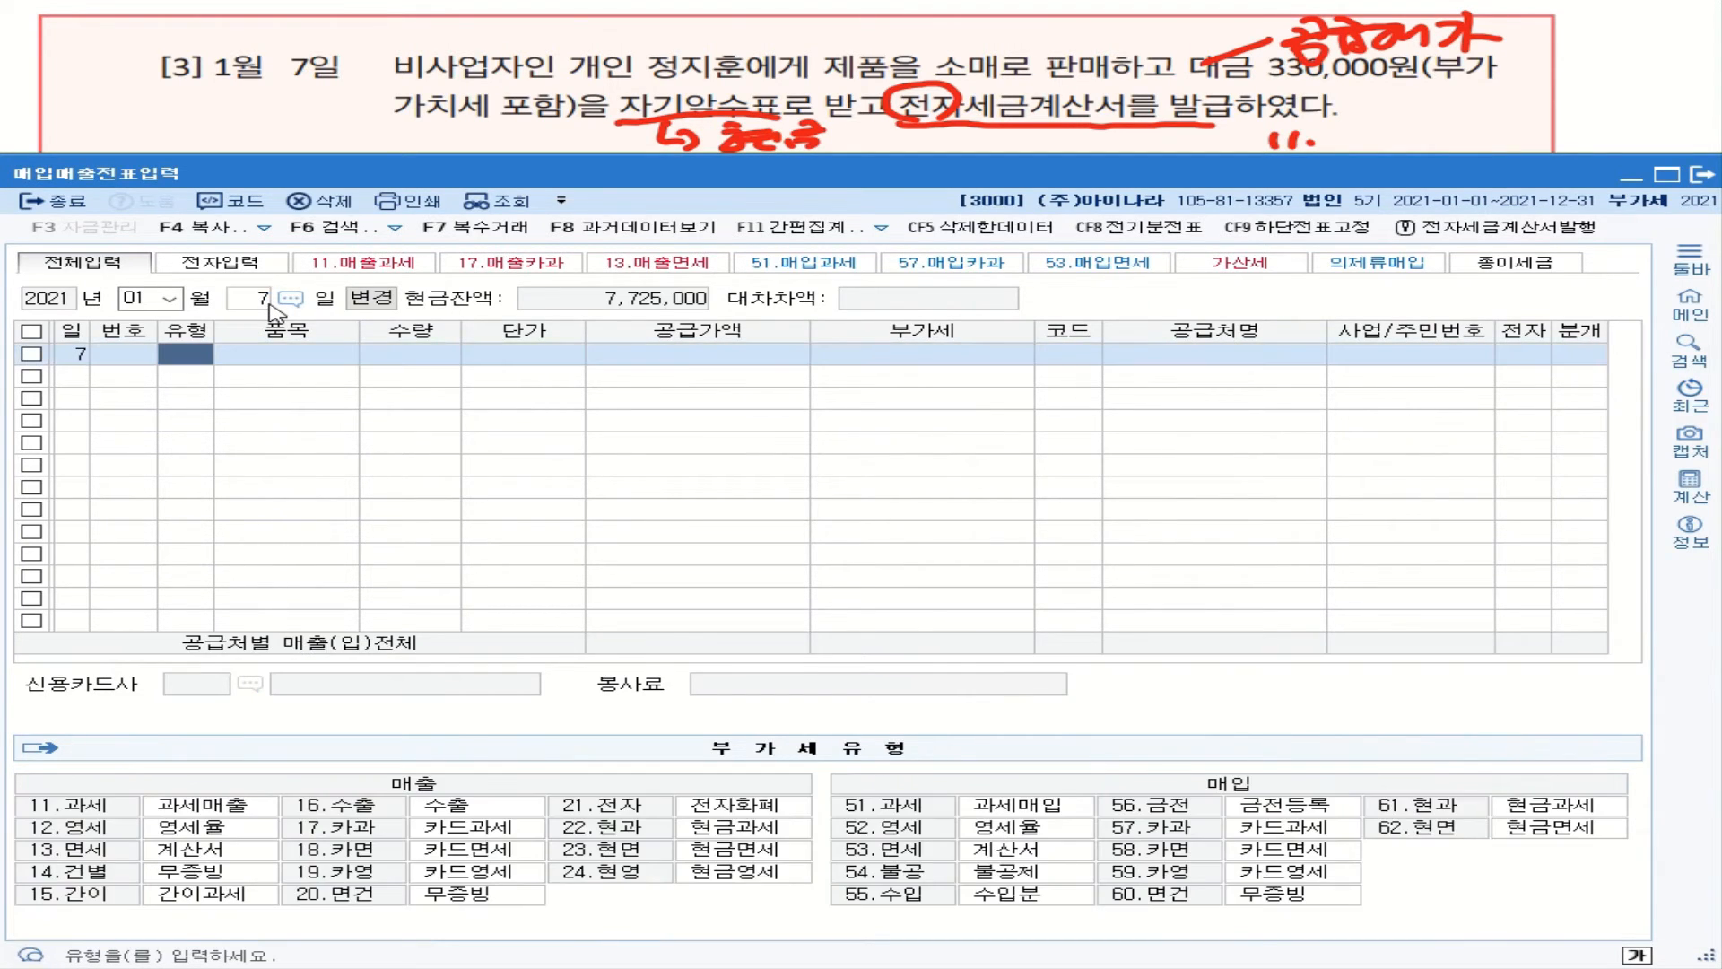
pyautogui.write('11')
pyautogui.press('Return')
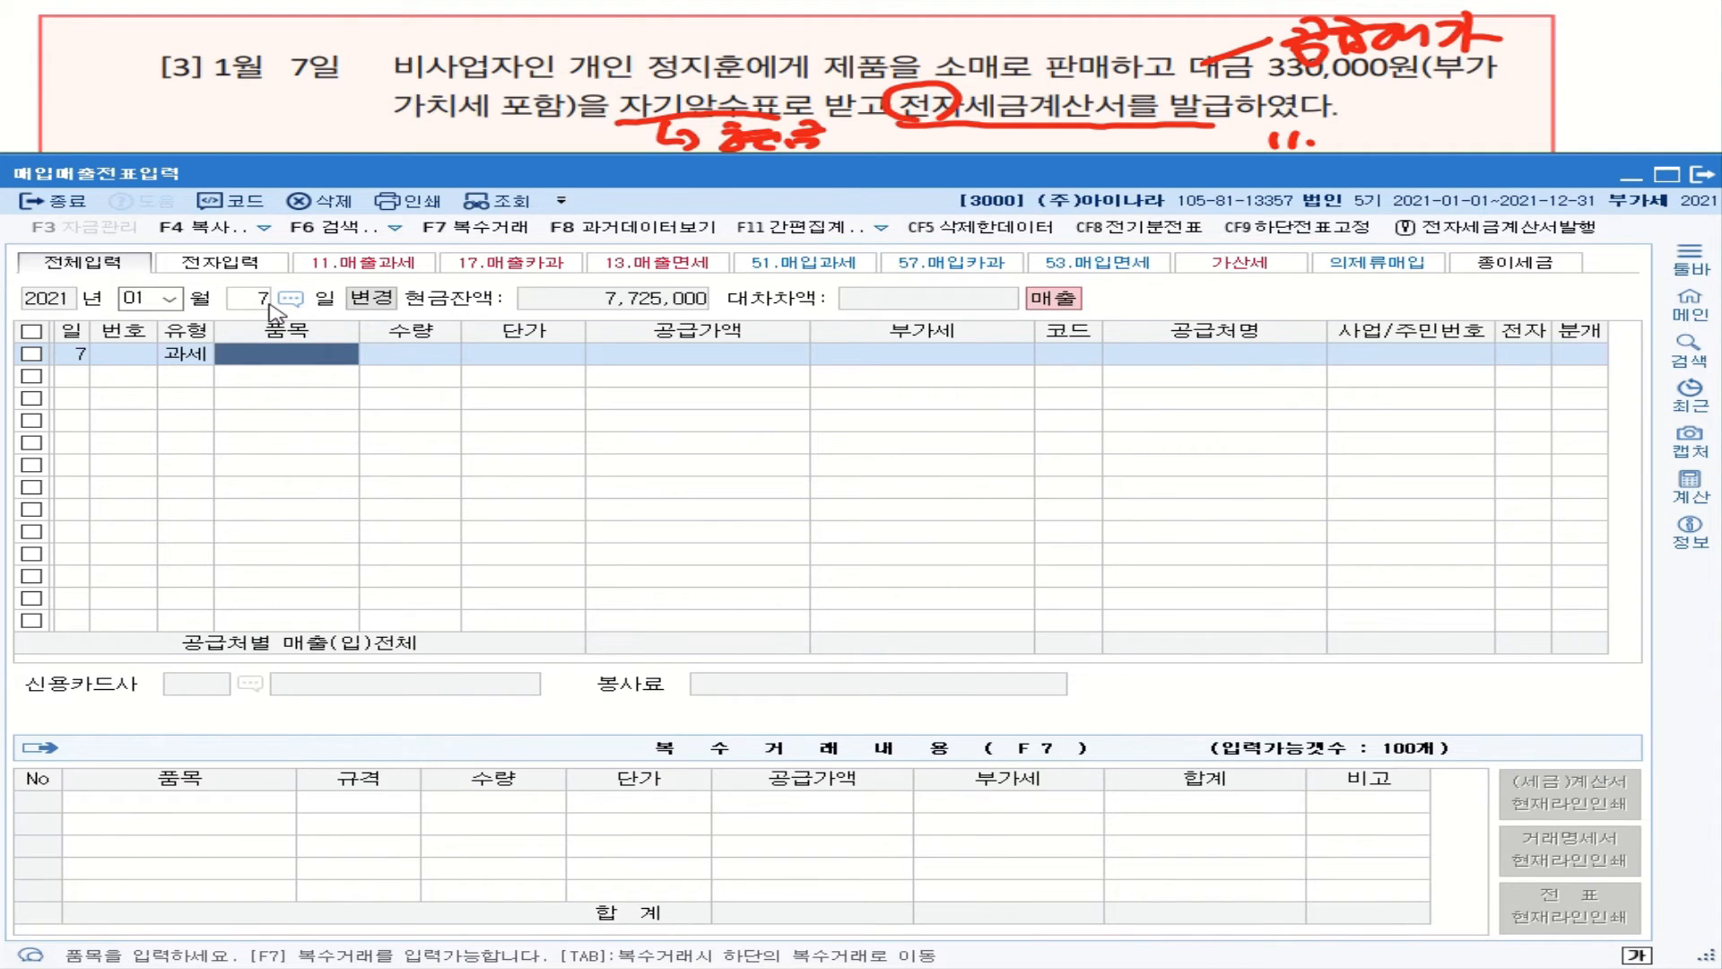
pyautogui.write('ㅈ')
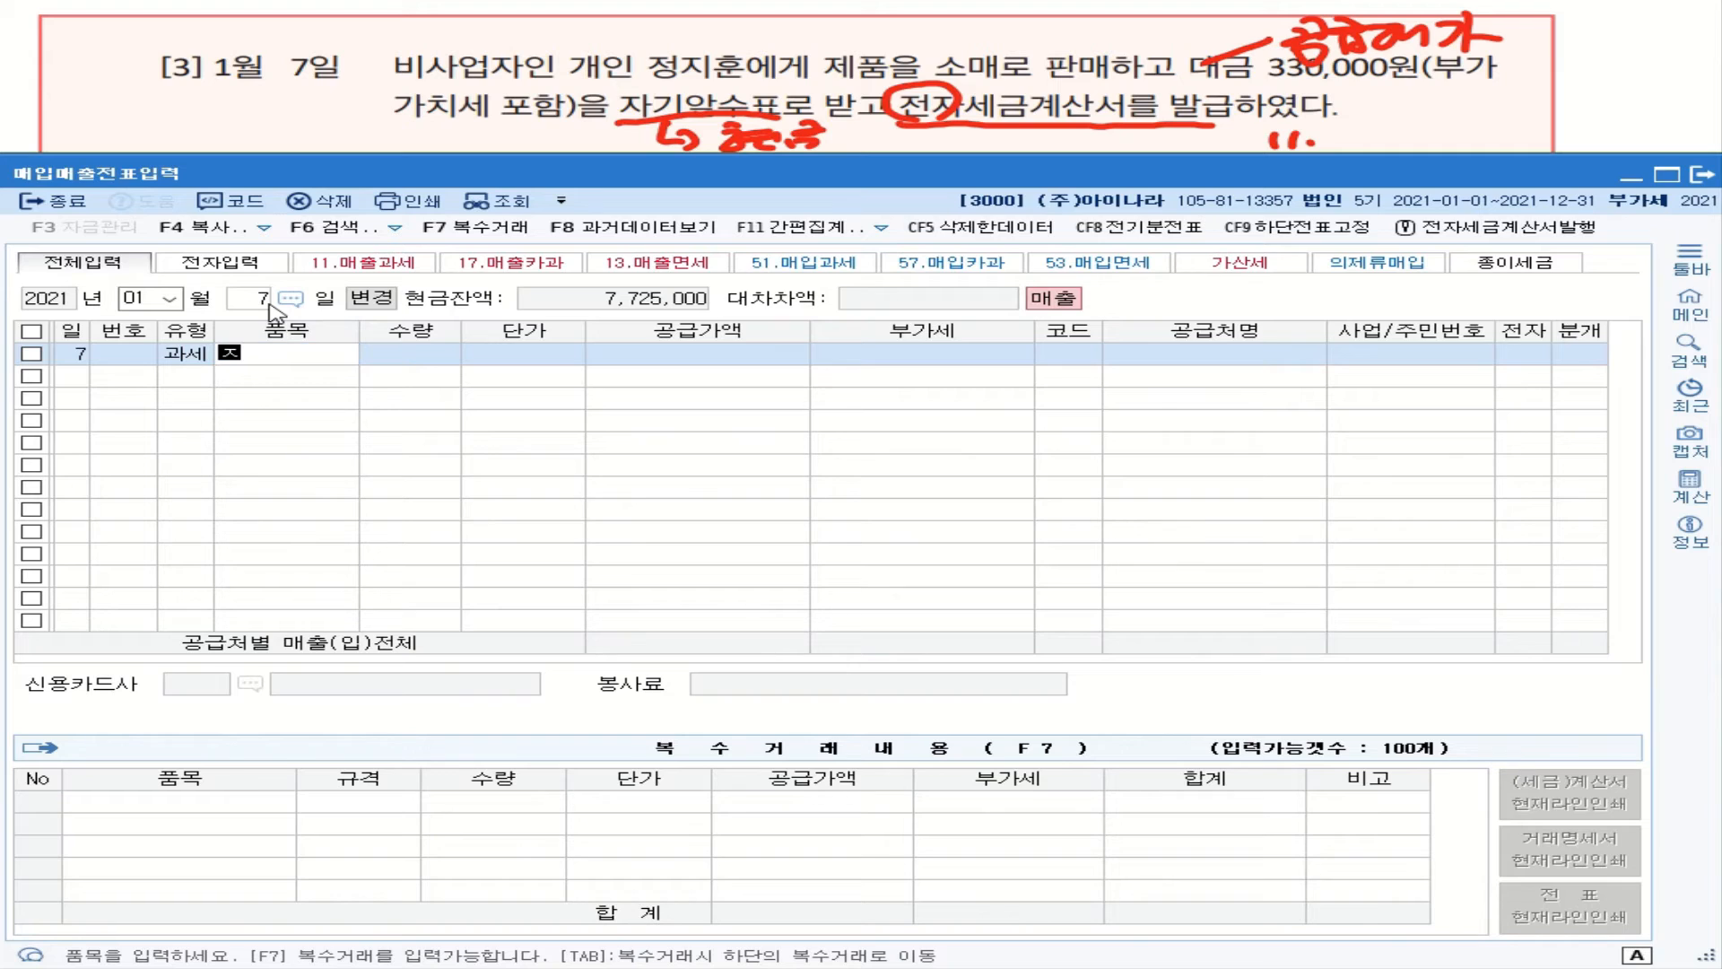
pyautogui.write('ㅔ품')
pyautogui.press('Return')
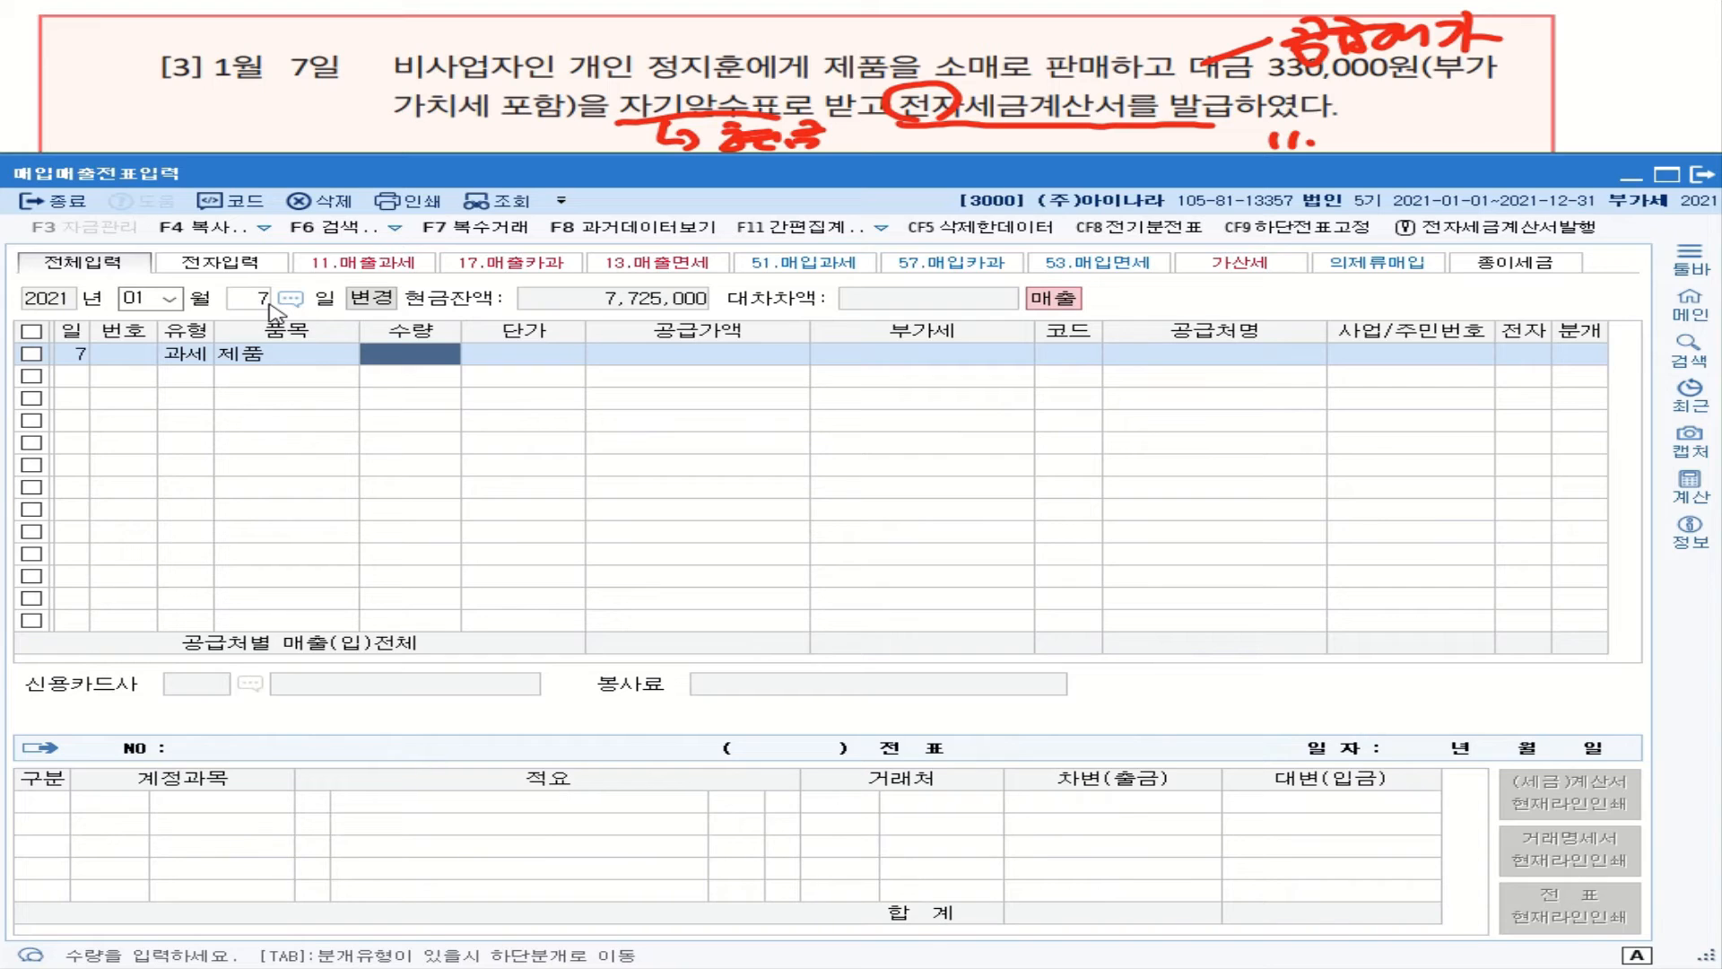
pyautogui.press('Return')
pyautogui.press('Return')
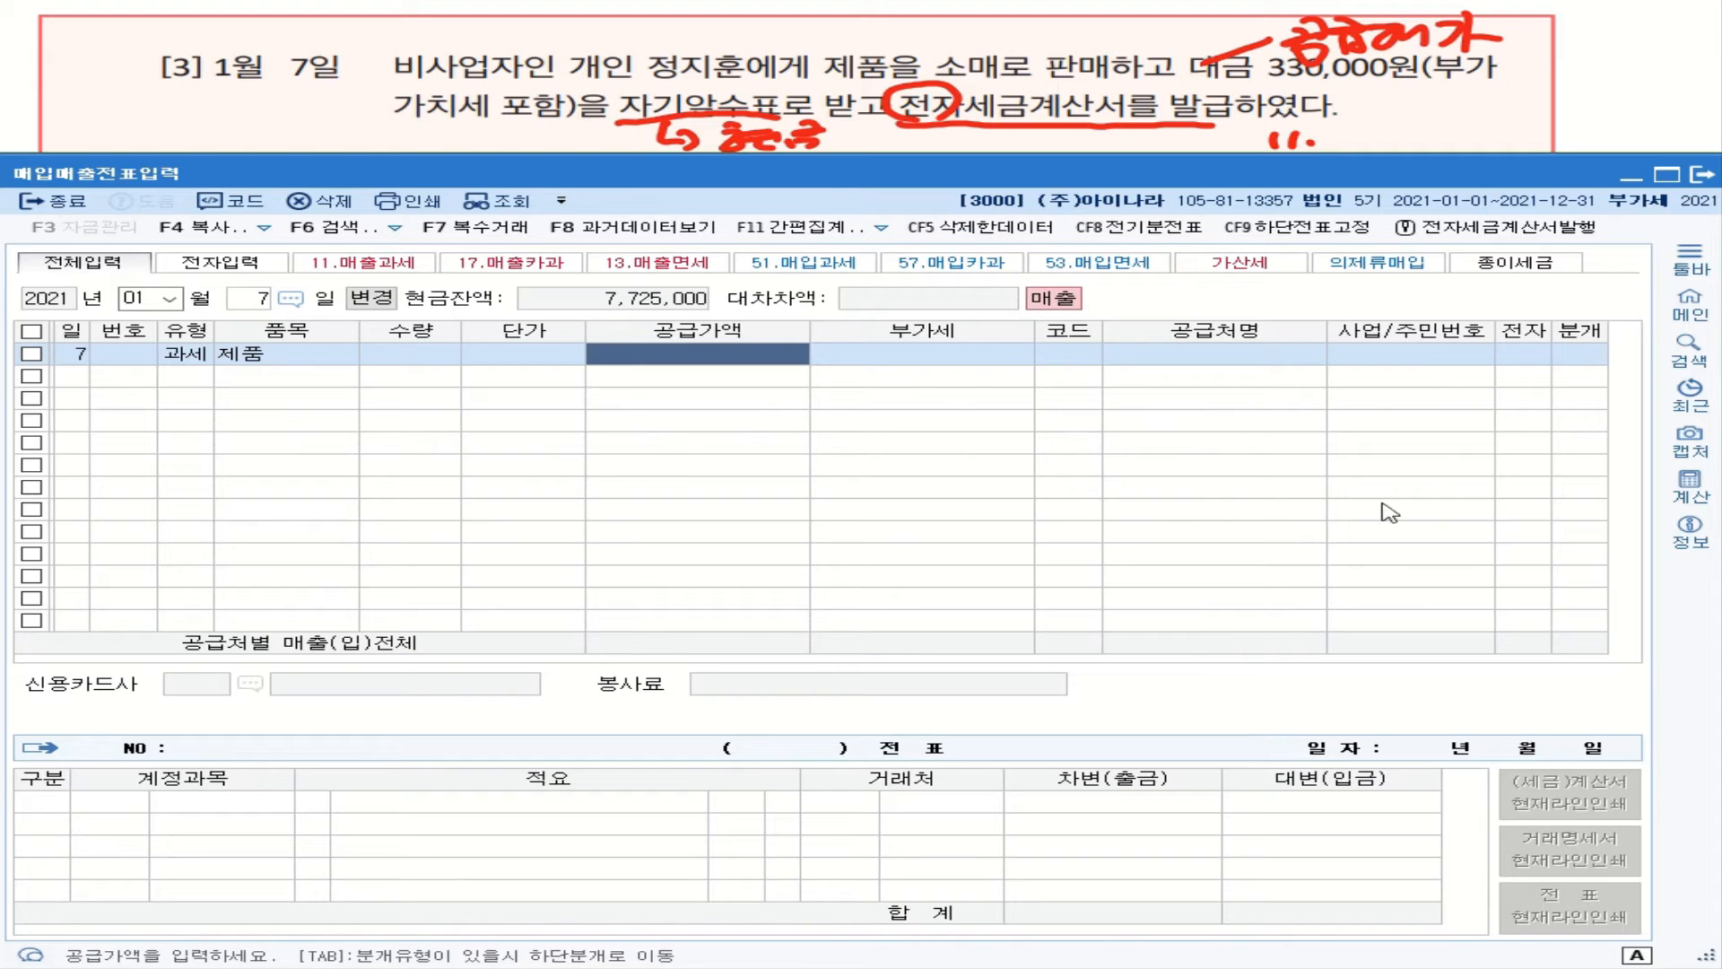
# Step: In the calculator, divide 330,000 by 1.1 with one decimal place to get 300,000
pyautogui.click(1691, 487)
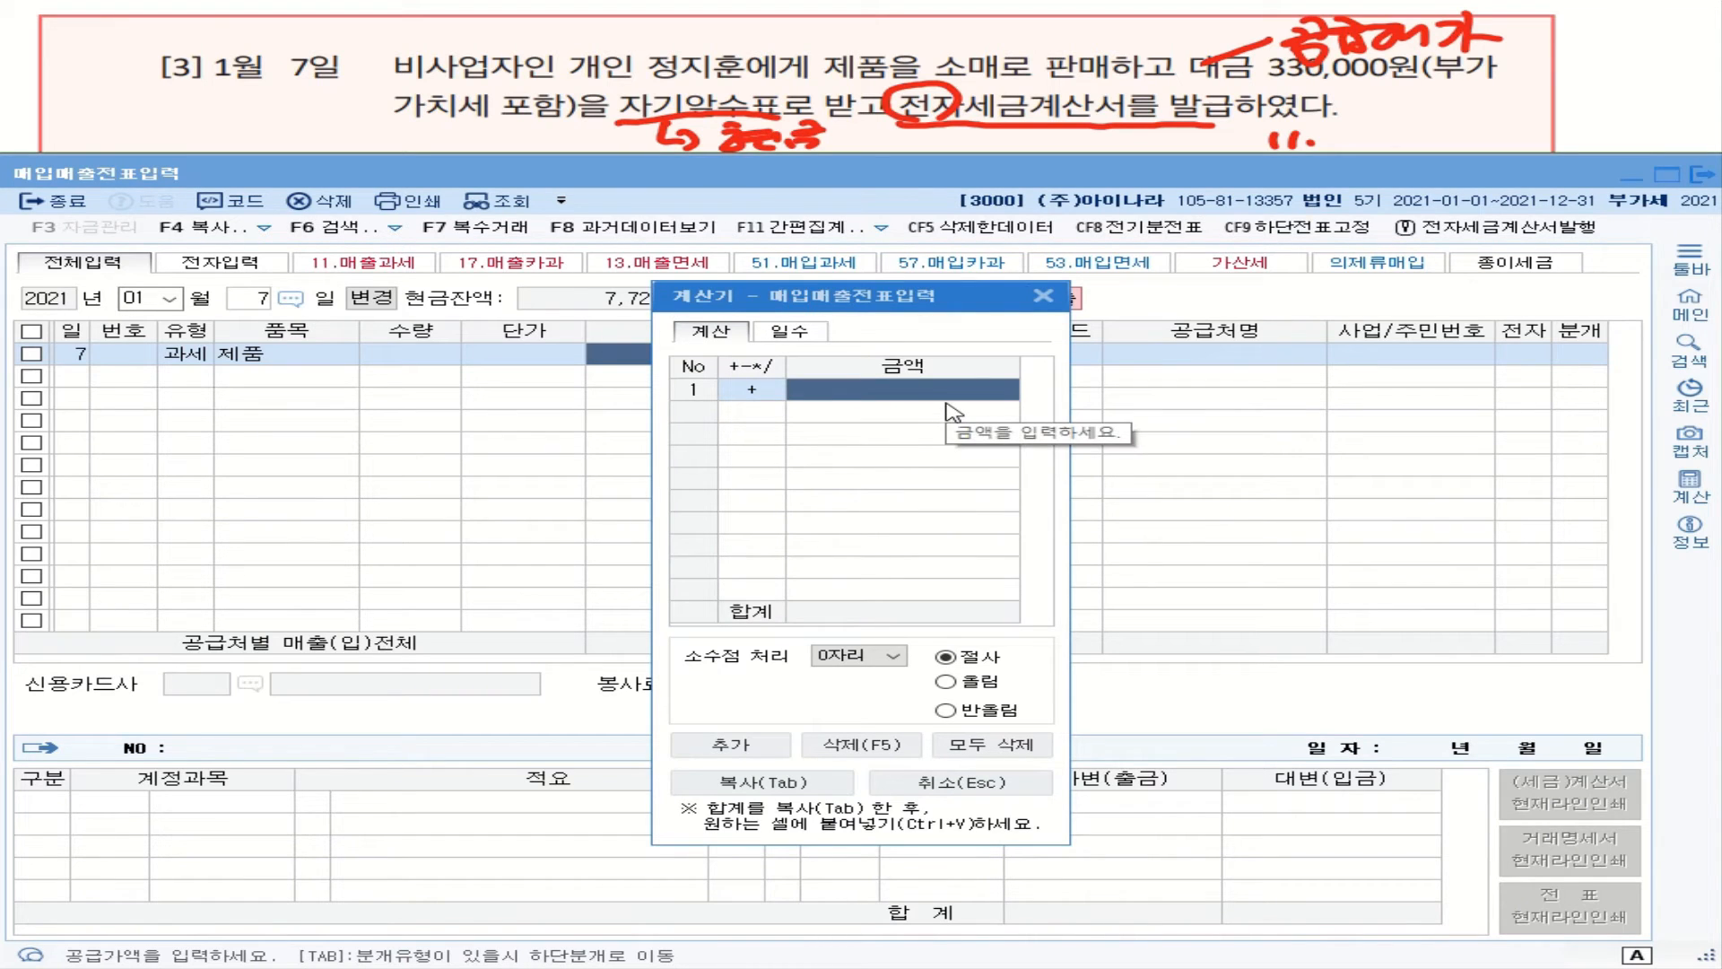
pyautogui.write('3300000')
pyautogui.press('Return')
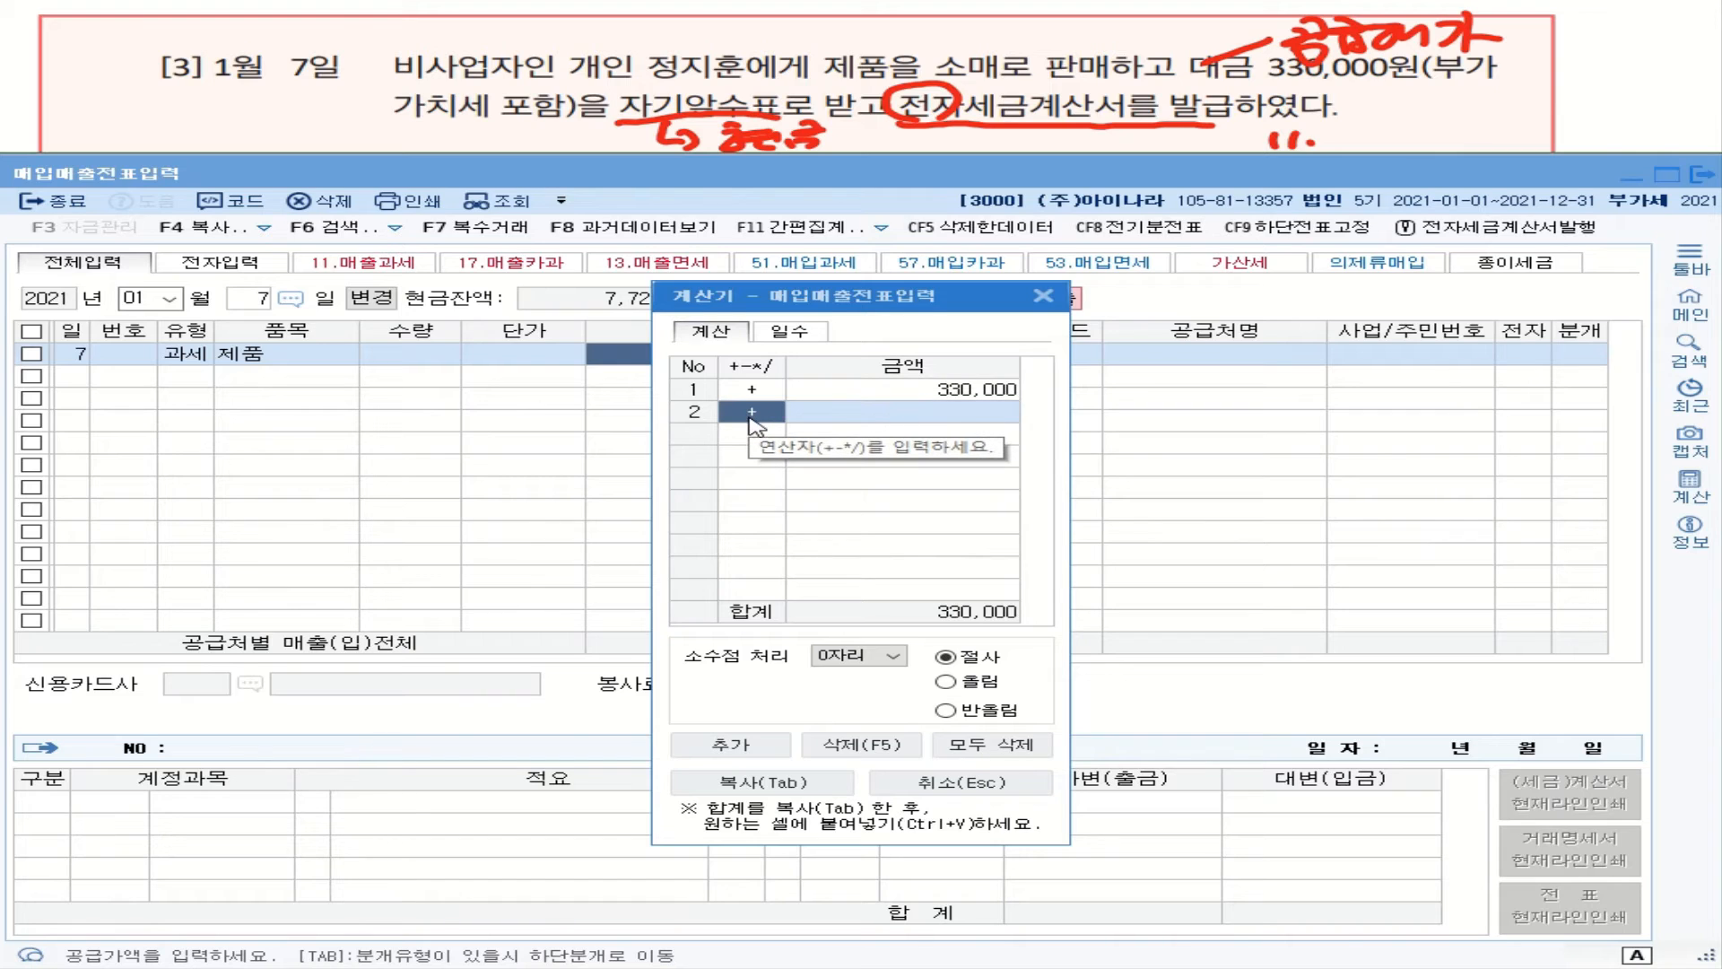
pyautogui.write('/')
pyautogui.press('Return')
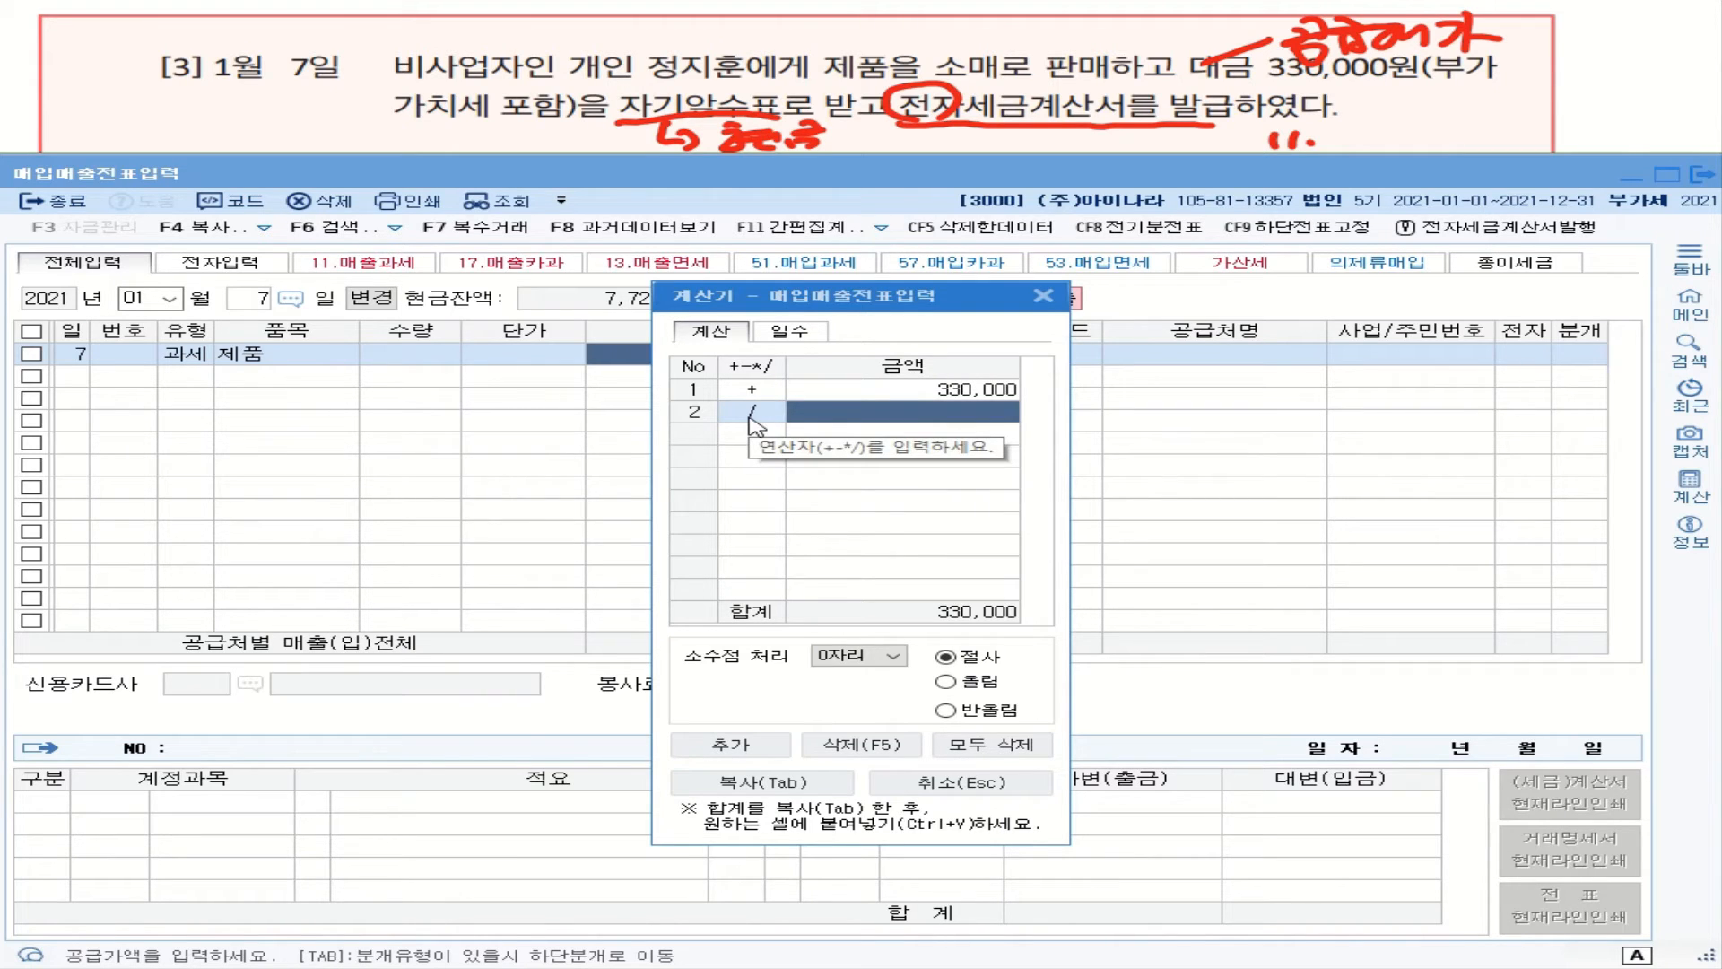
pyautogui.write('1')
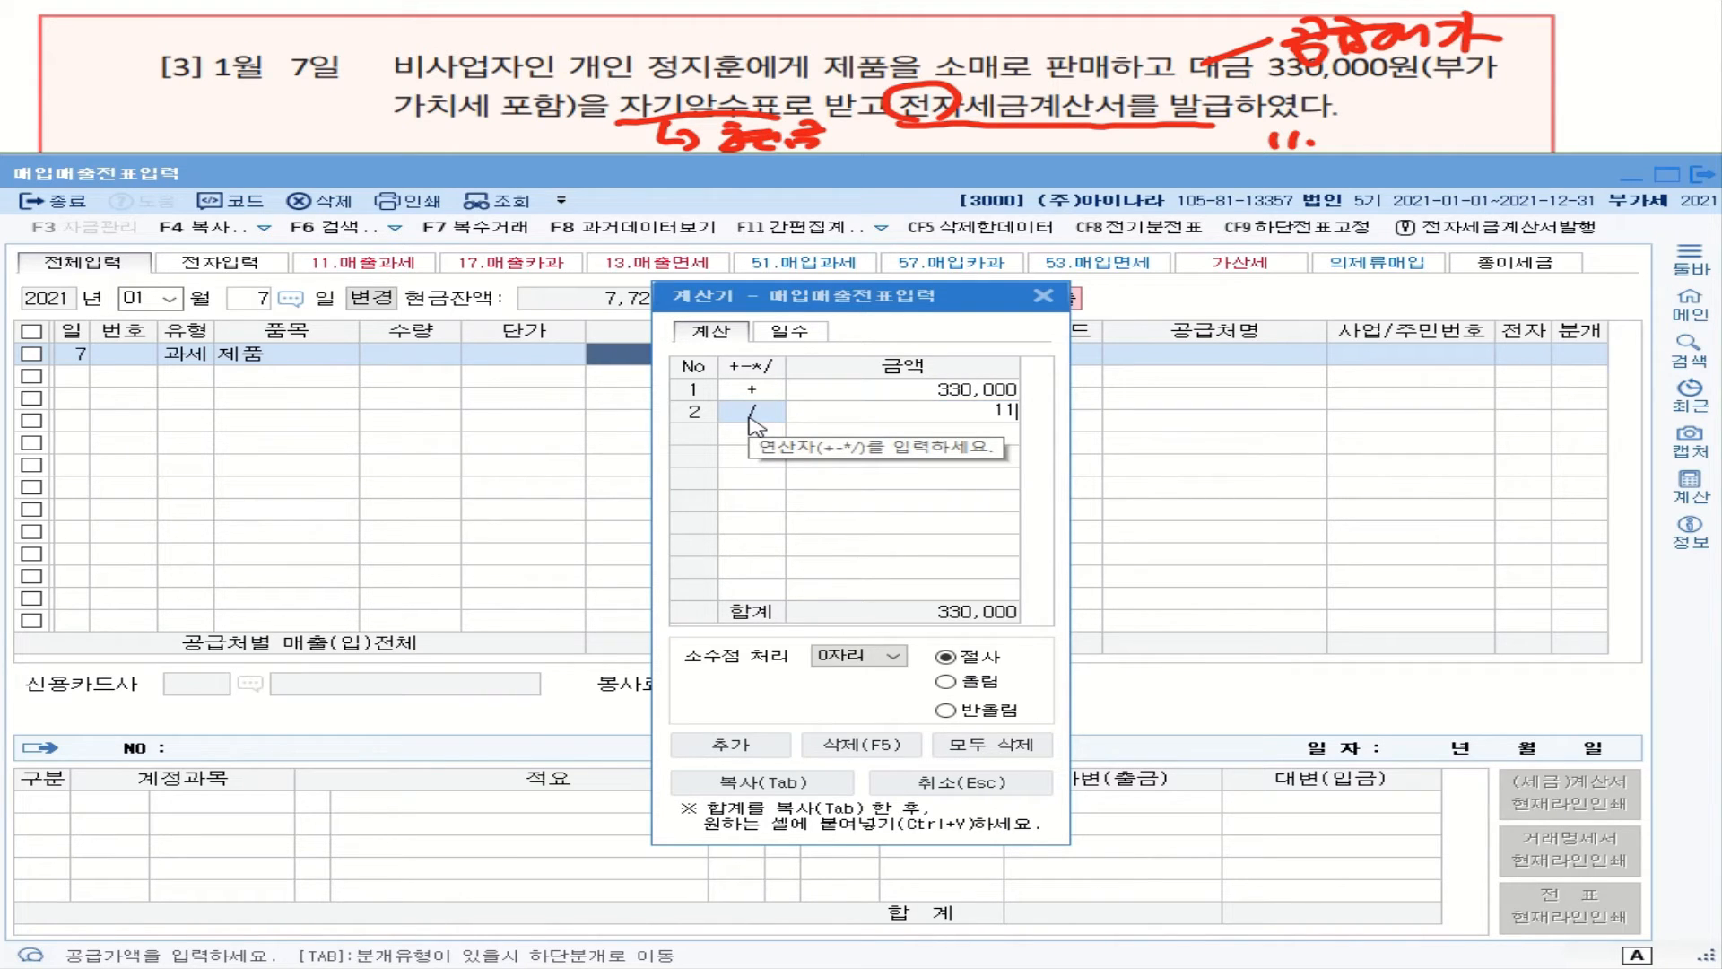
pyautogui.click(894, 661)
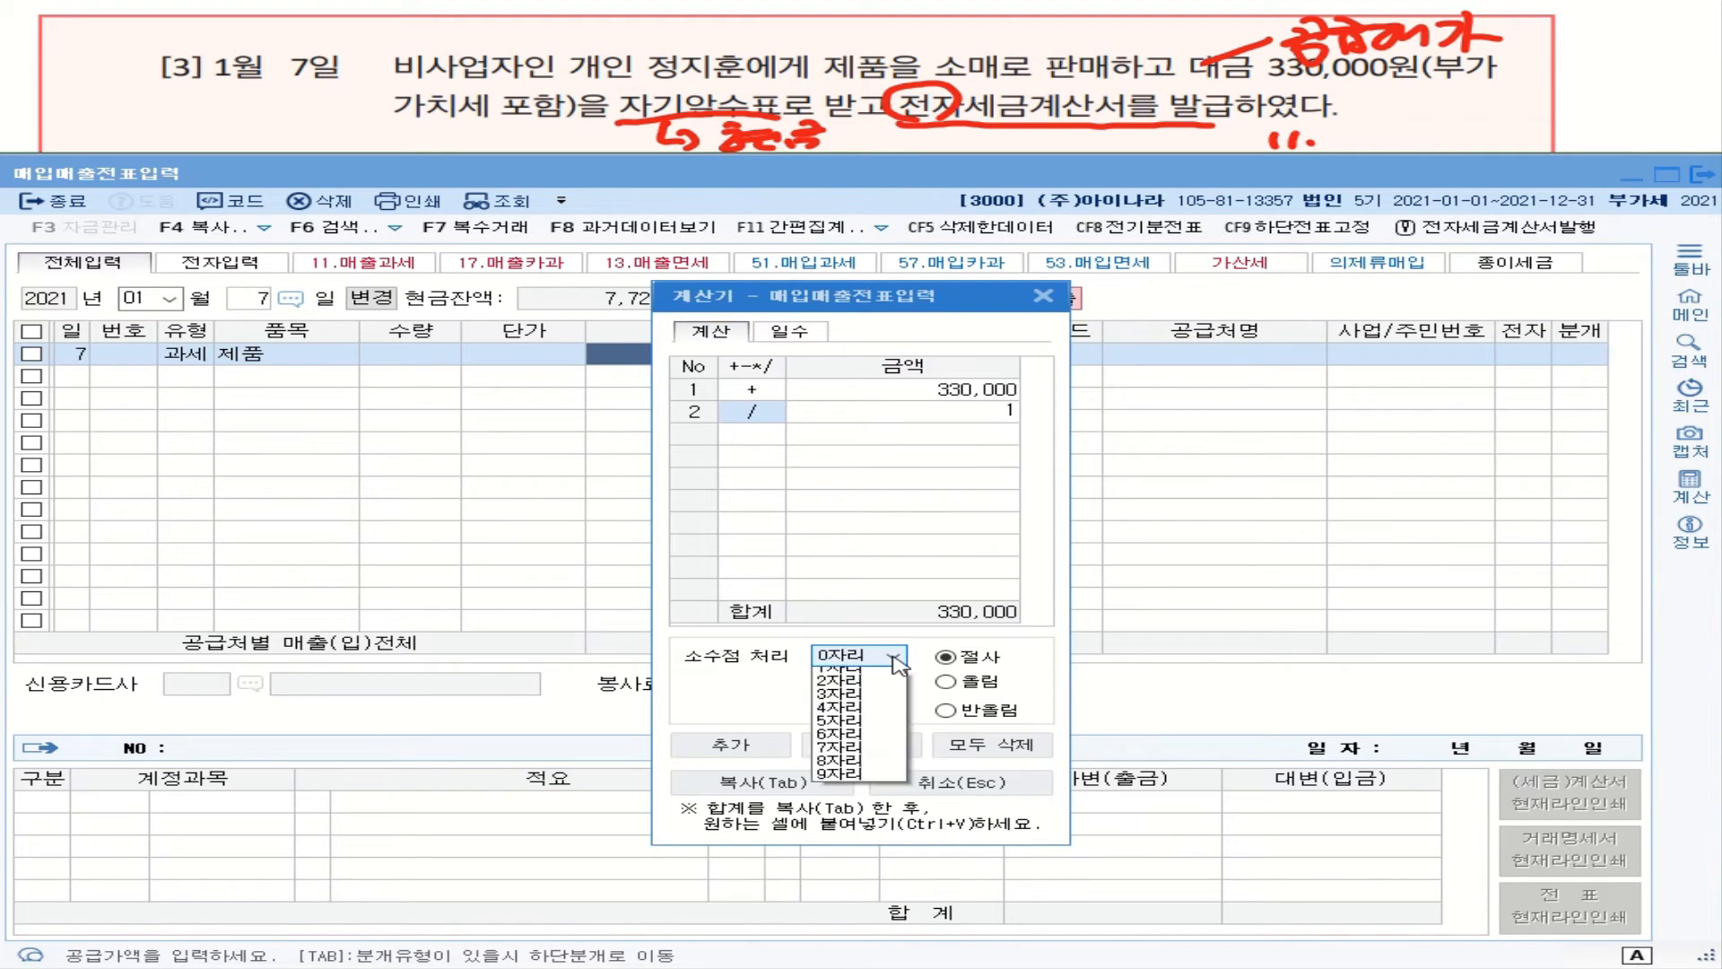
pyautogui.click(1008, 414)
pyautogui.write('1.1')
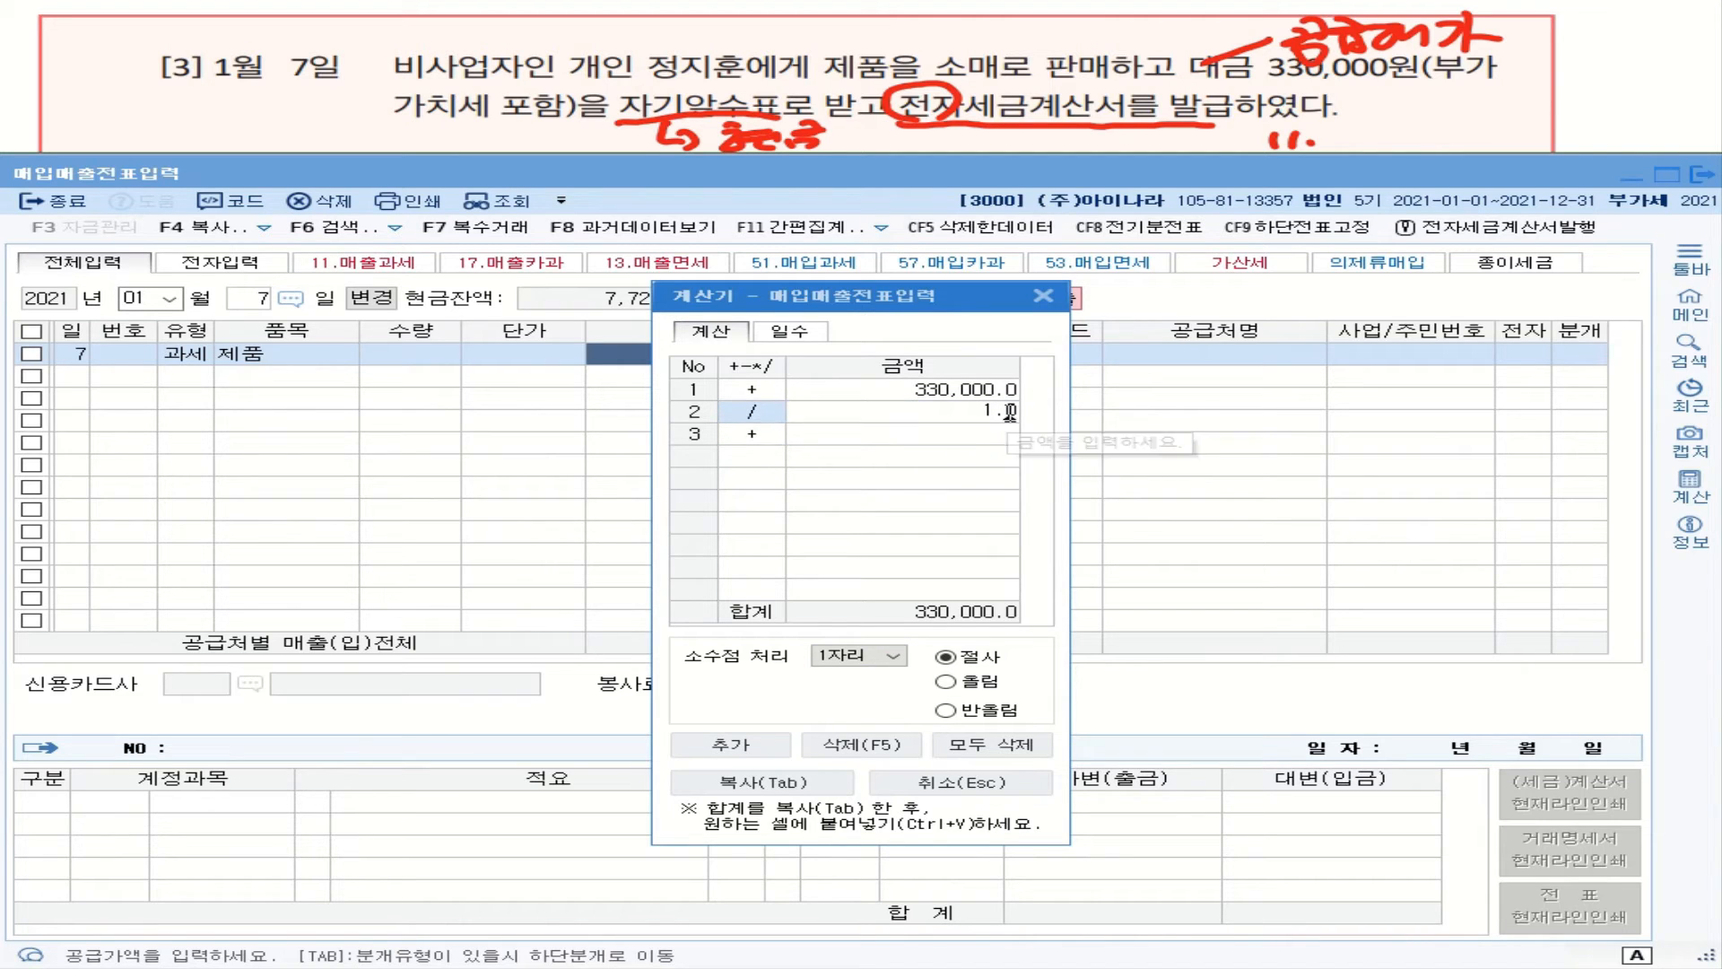
pyautogui.press('Return')
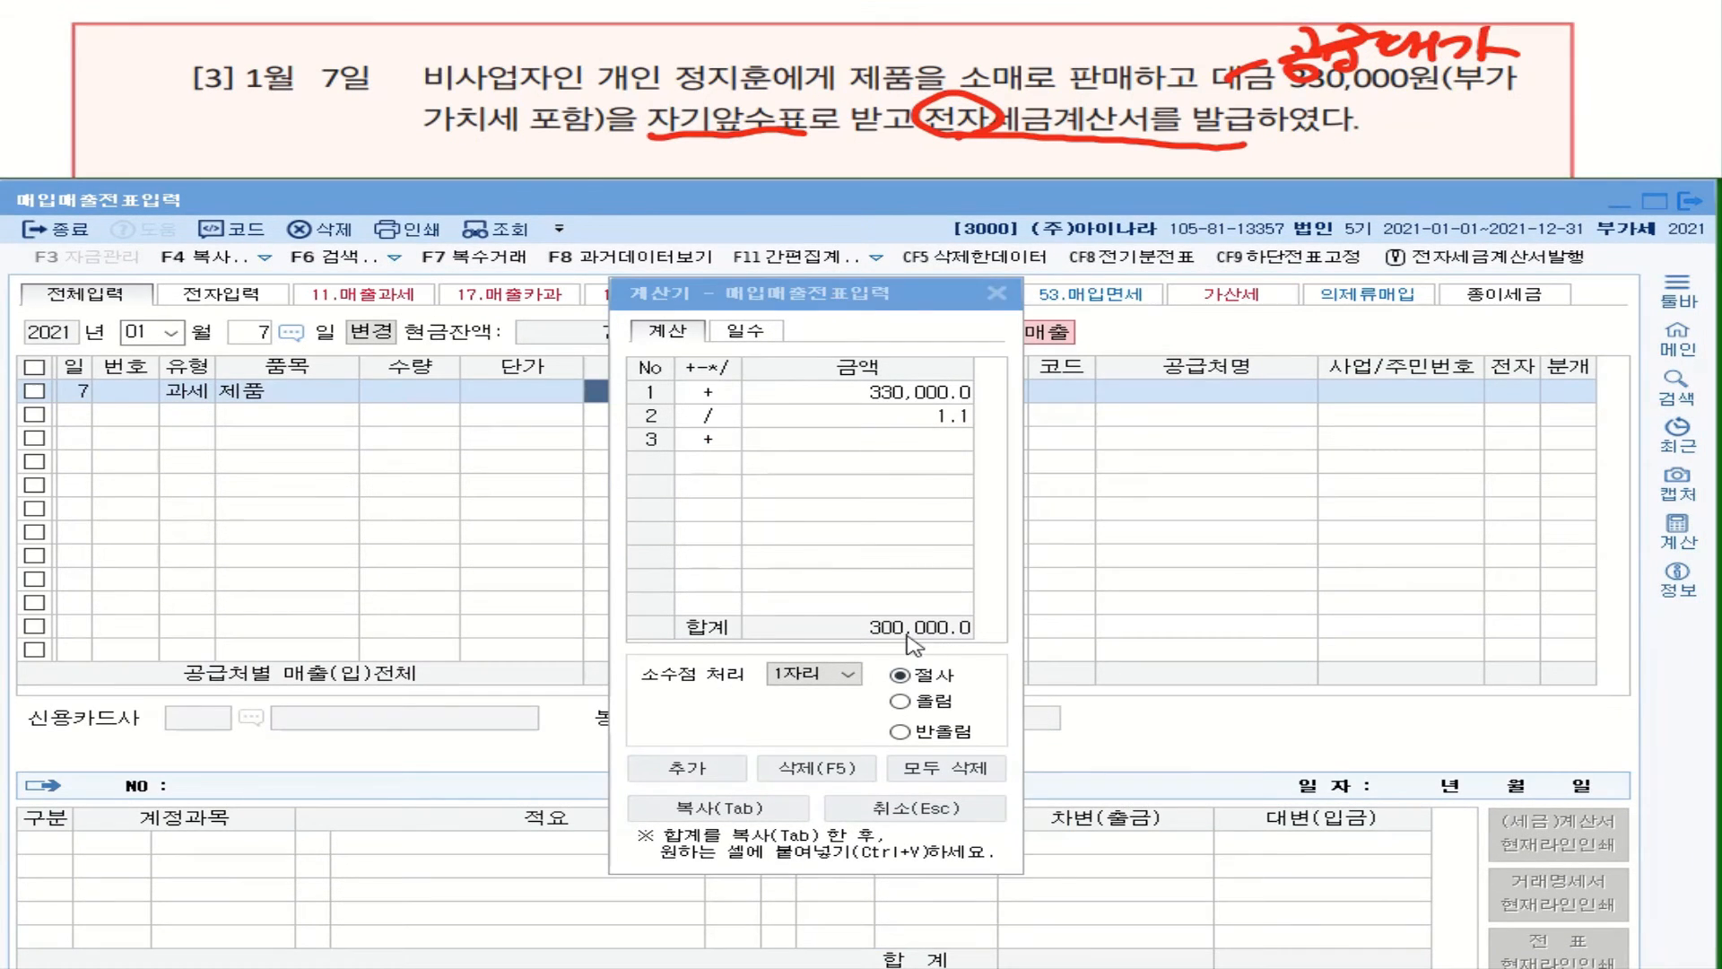
# Step: Enter 300,000 as the January 7 supply amount, giving 30,000 VAT
pyautogui.click(996, 294)
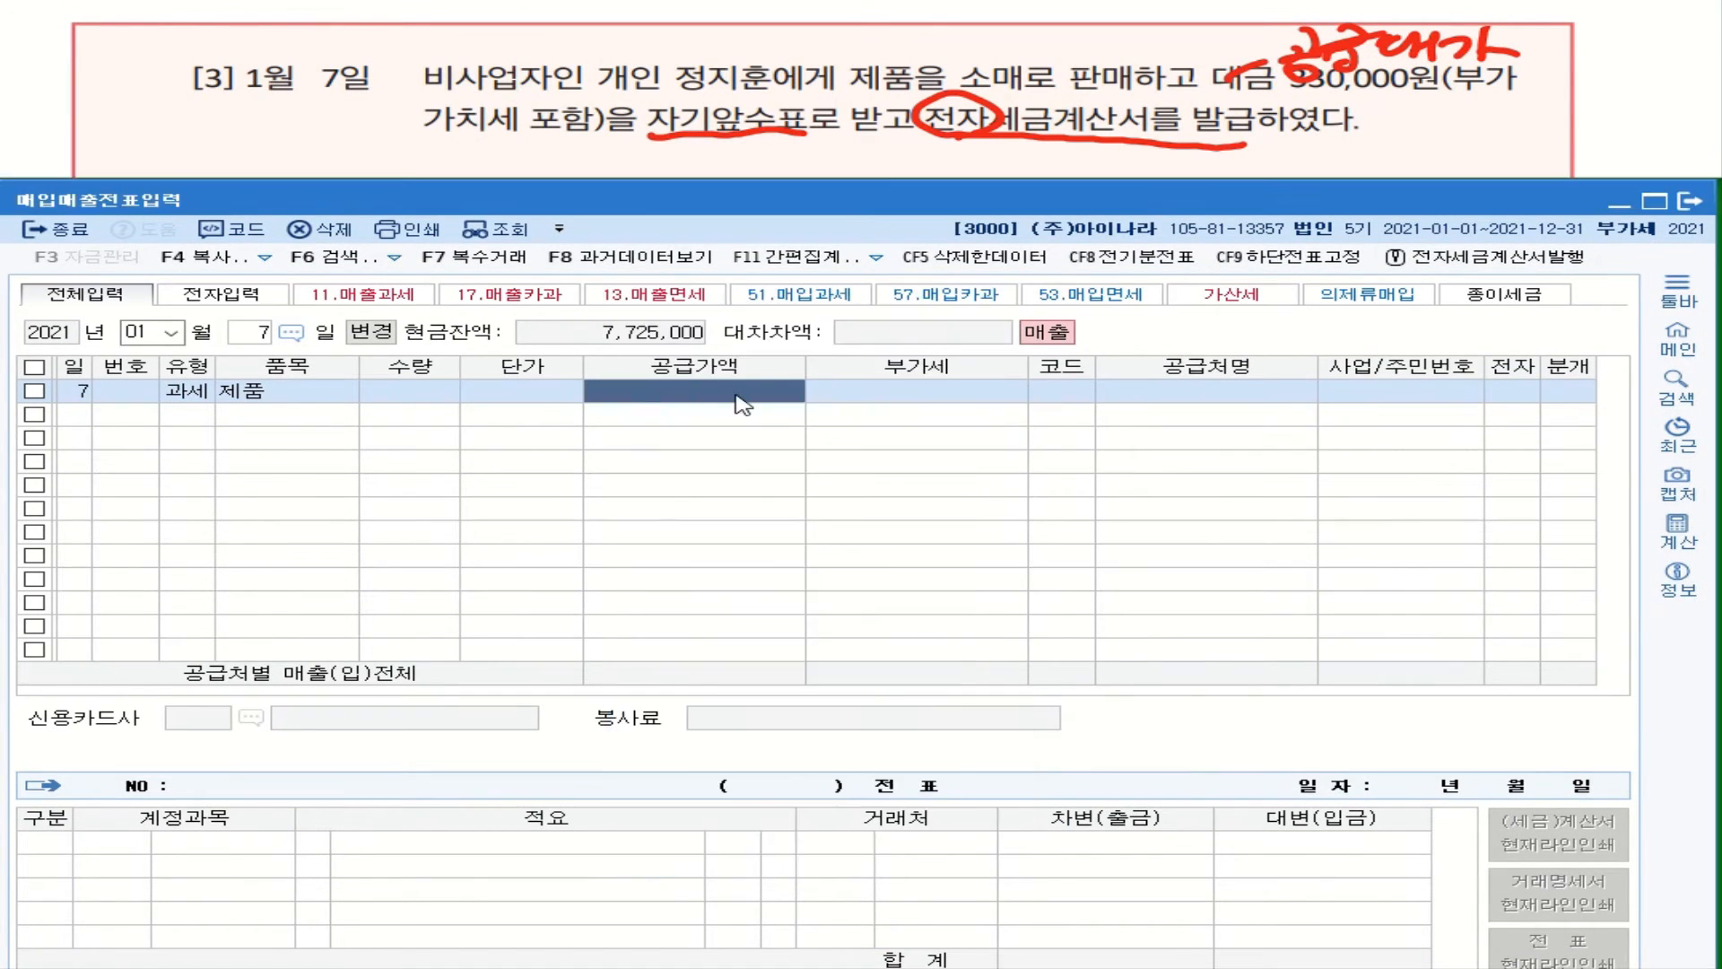
pyautogui.write('3000000')
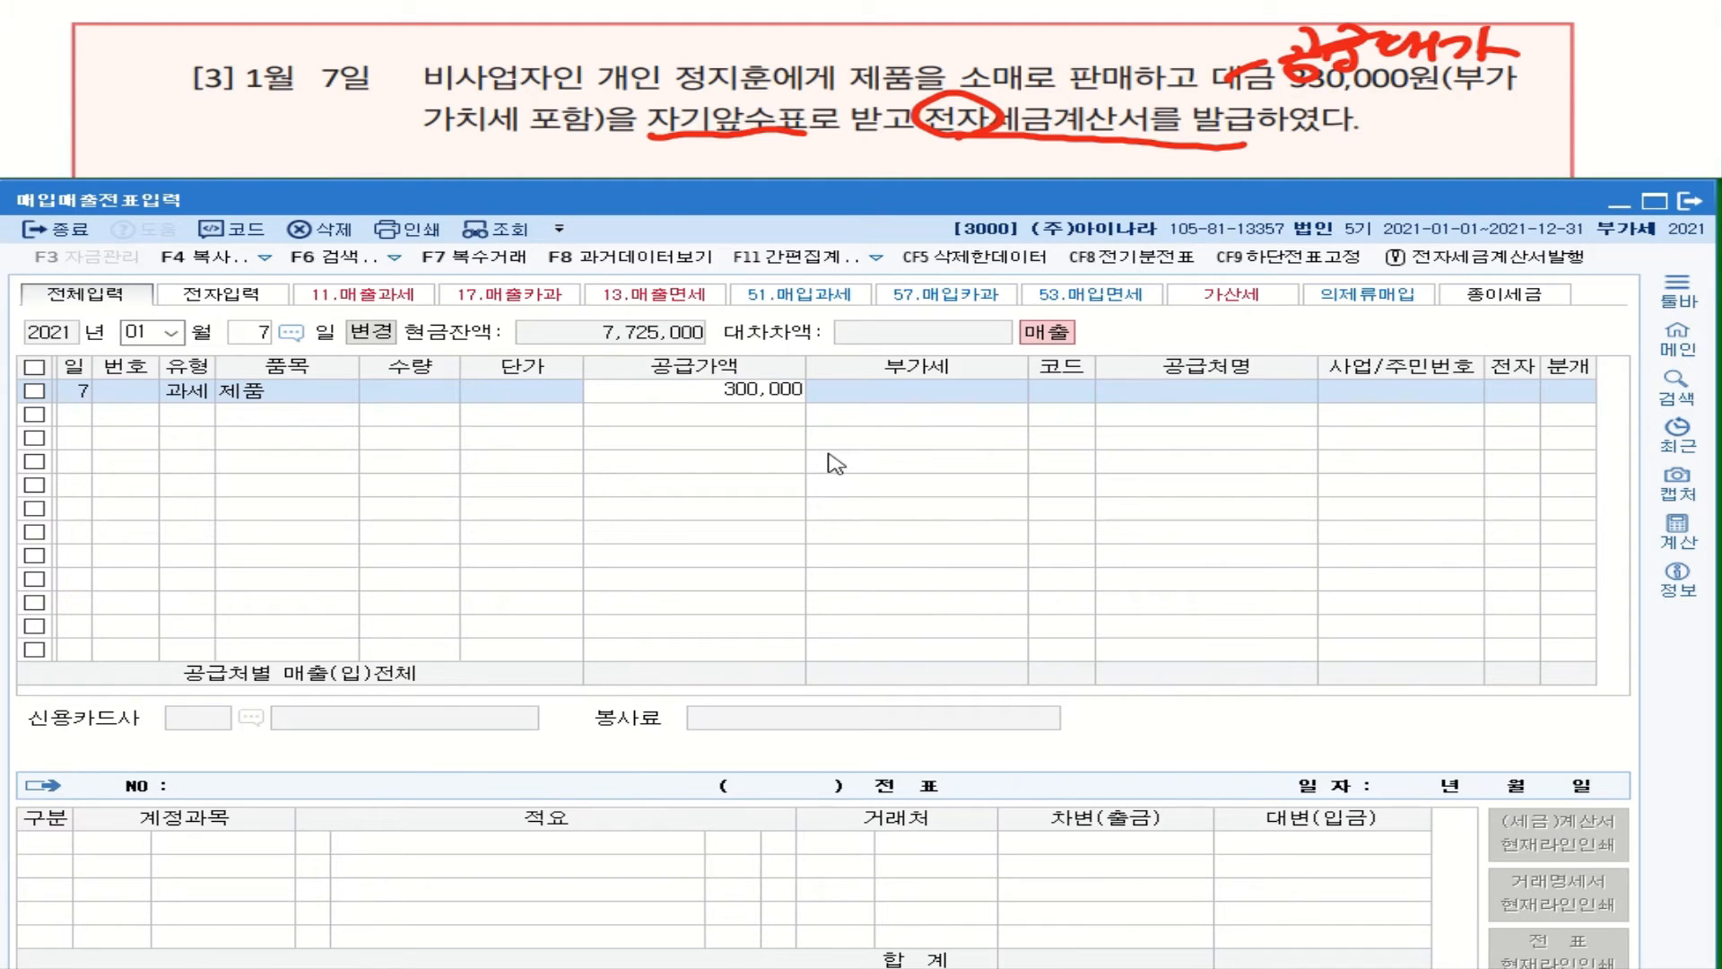
pyautogui.press('Return')
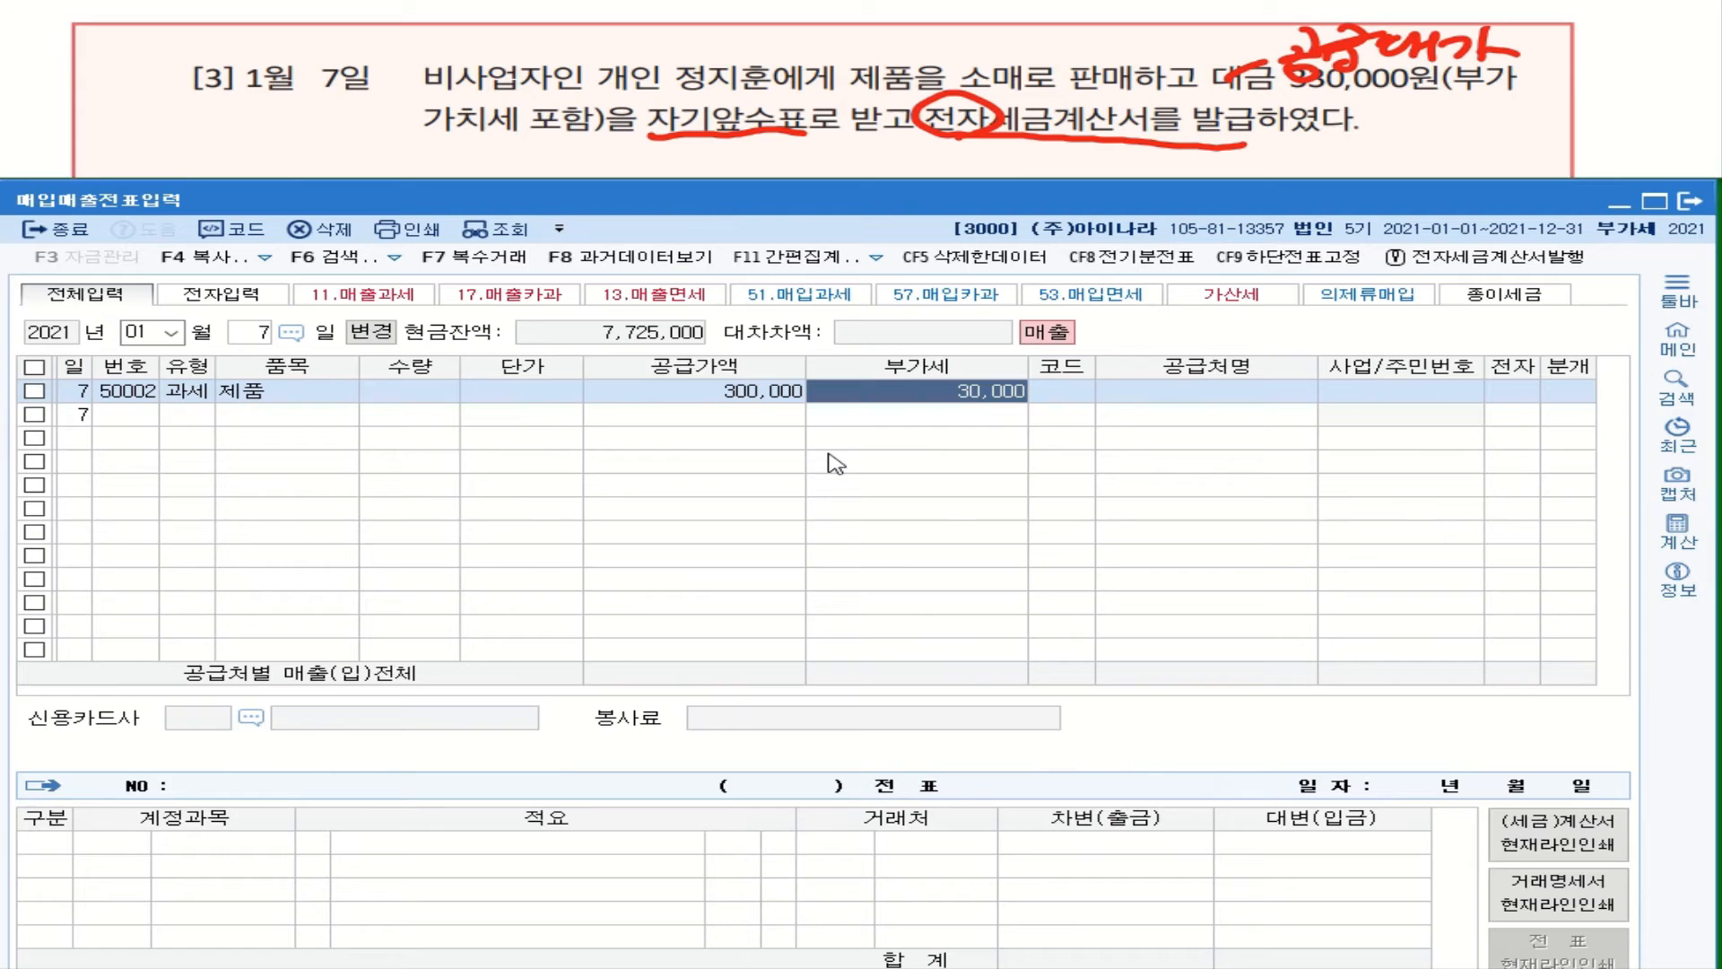
pyautogui.press('Return')
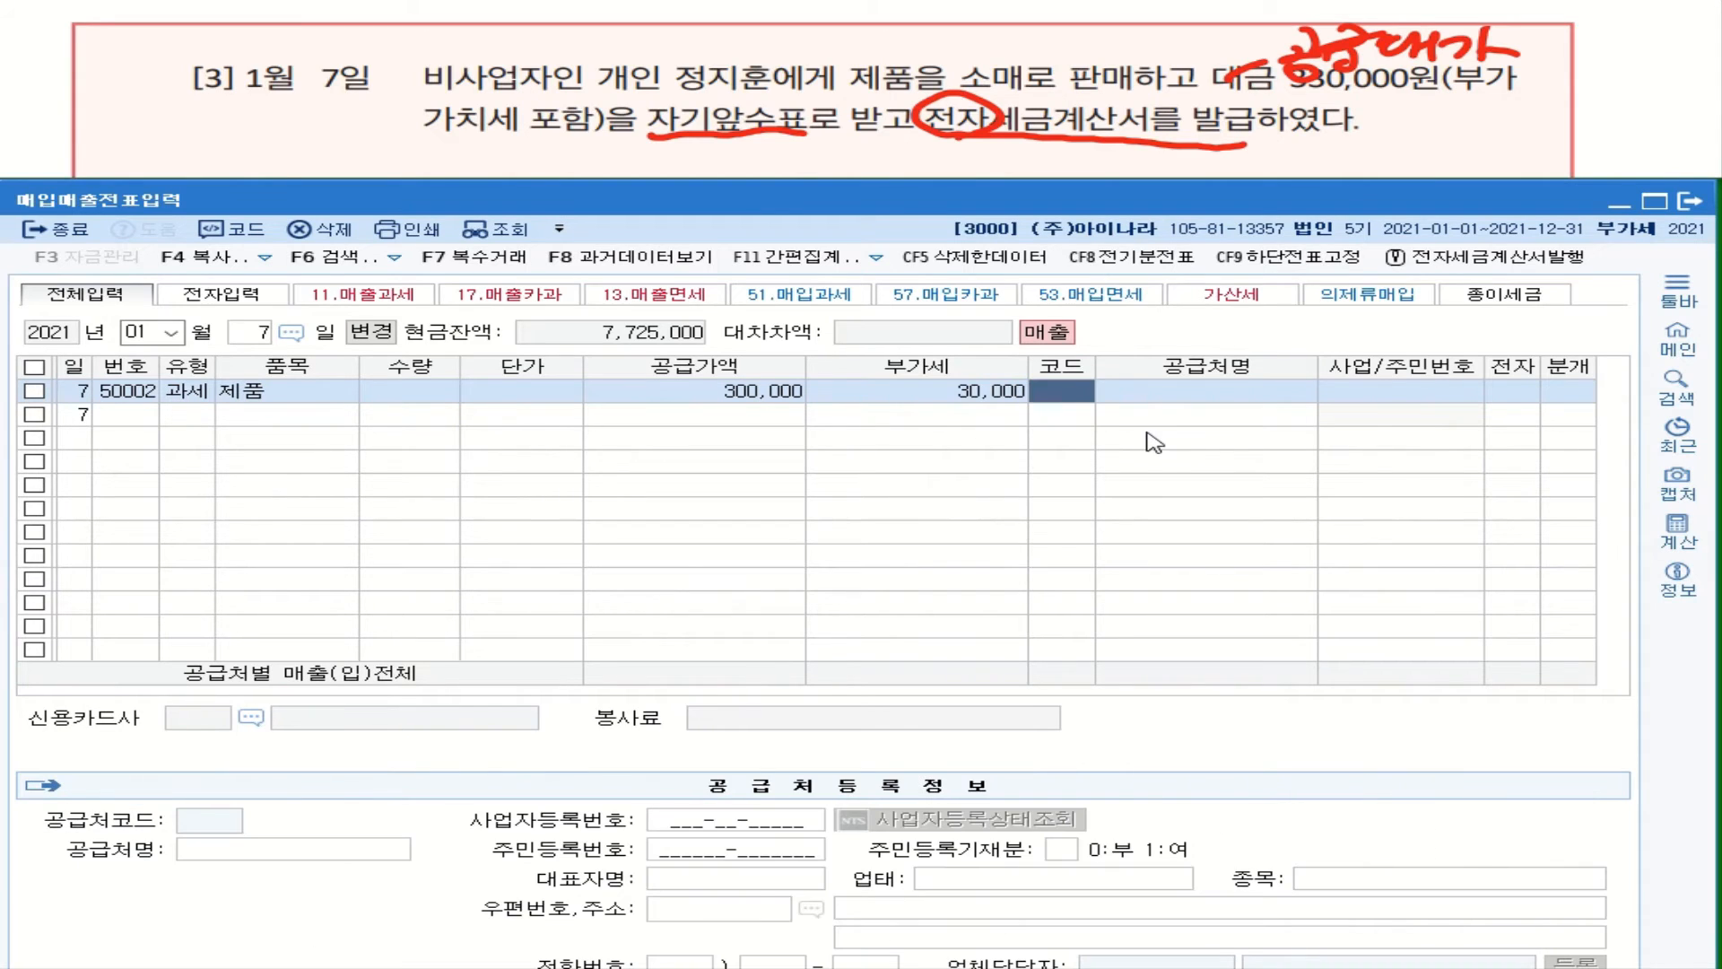
# Step: Pick the individual customer, mark the invoice electronic, and journalize the sale as cash (1)
pyautogui.write('정ㅈㅣ')
pyautogui.press('Return')
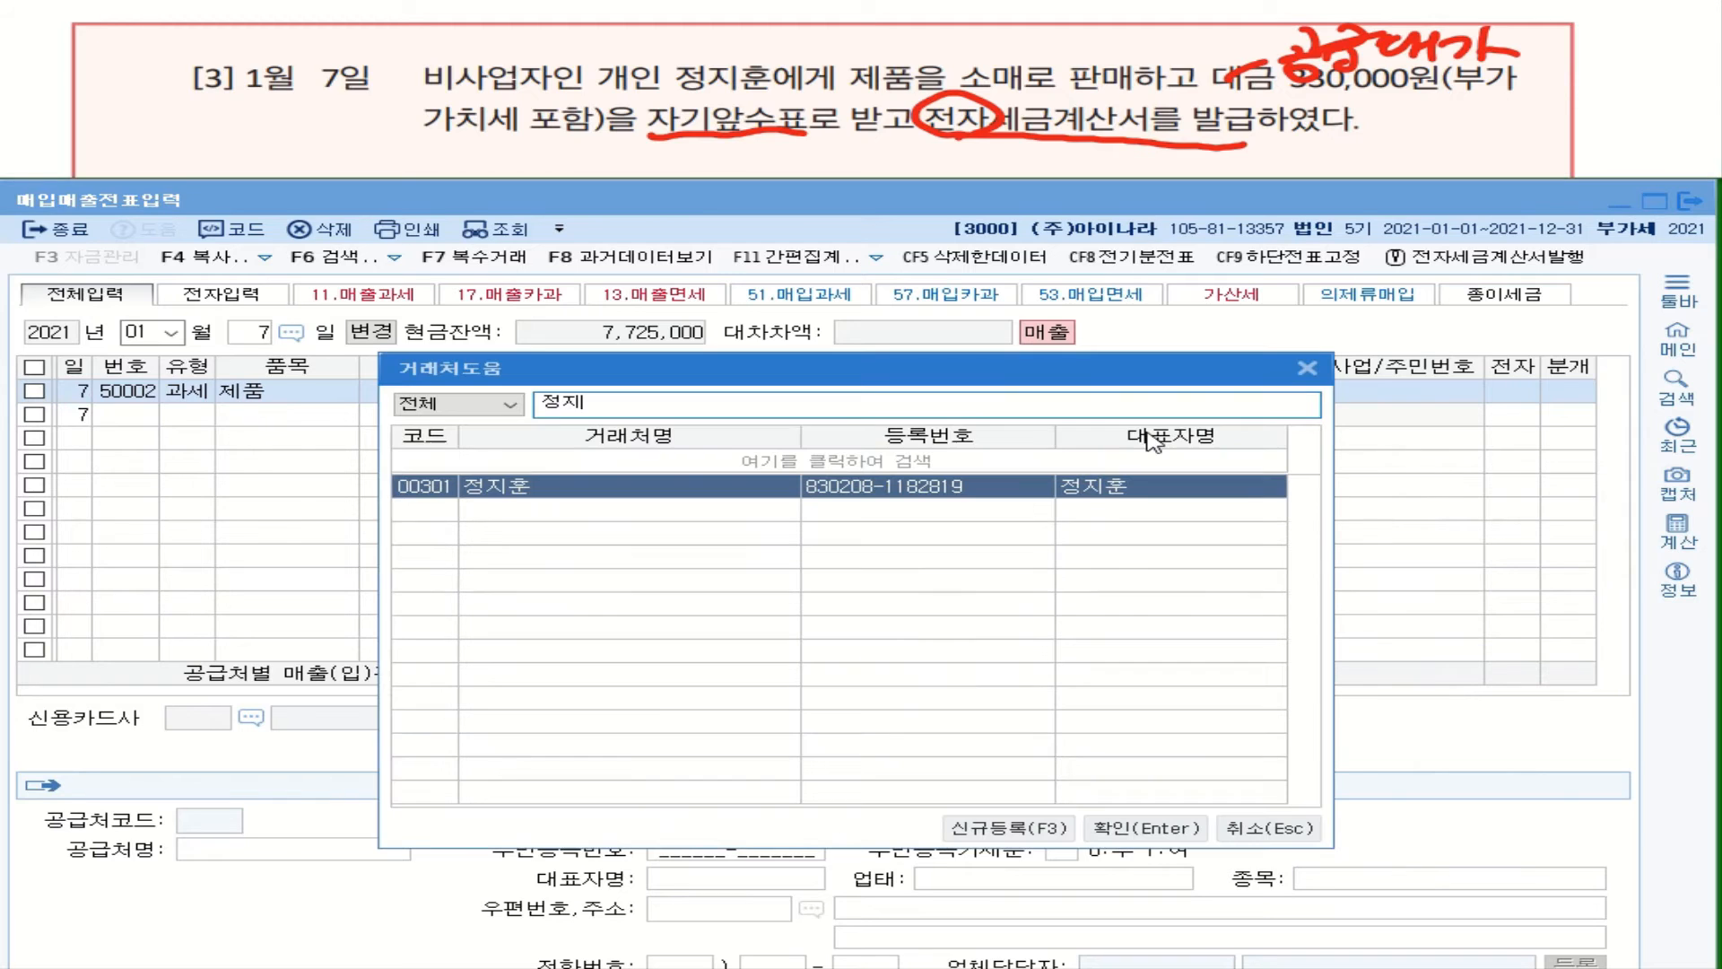
pyautogui.press('Return')
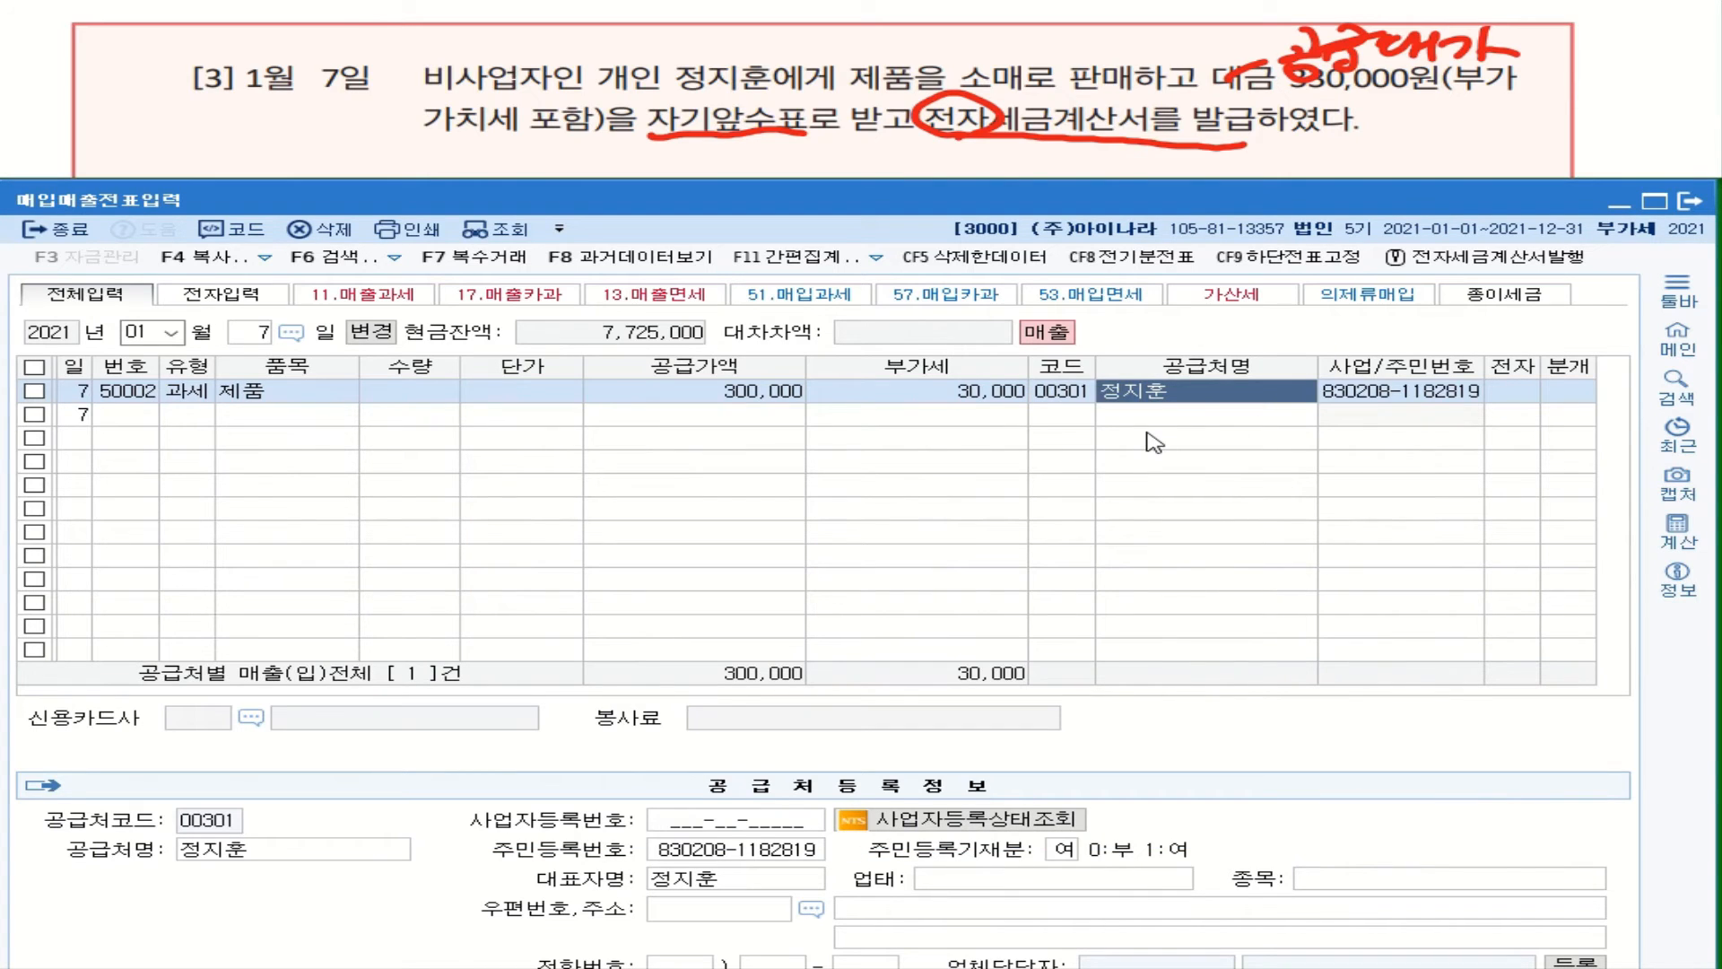
pyautogui.click(1516, 402)
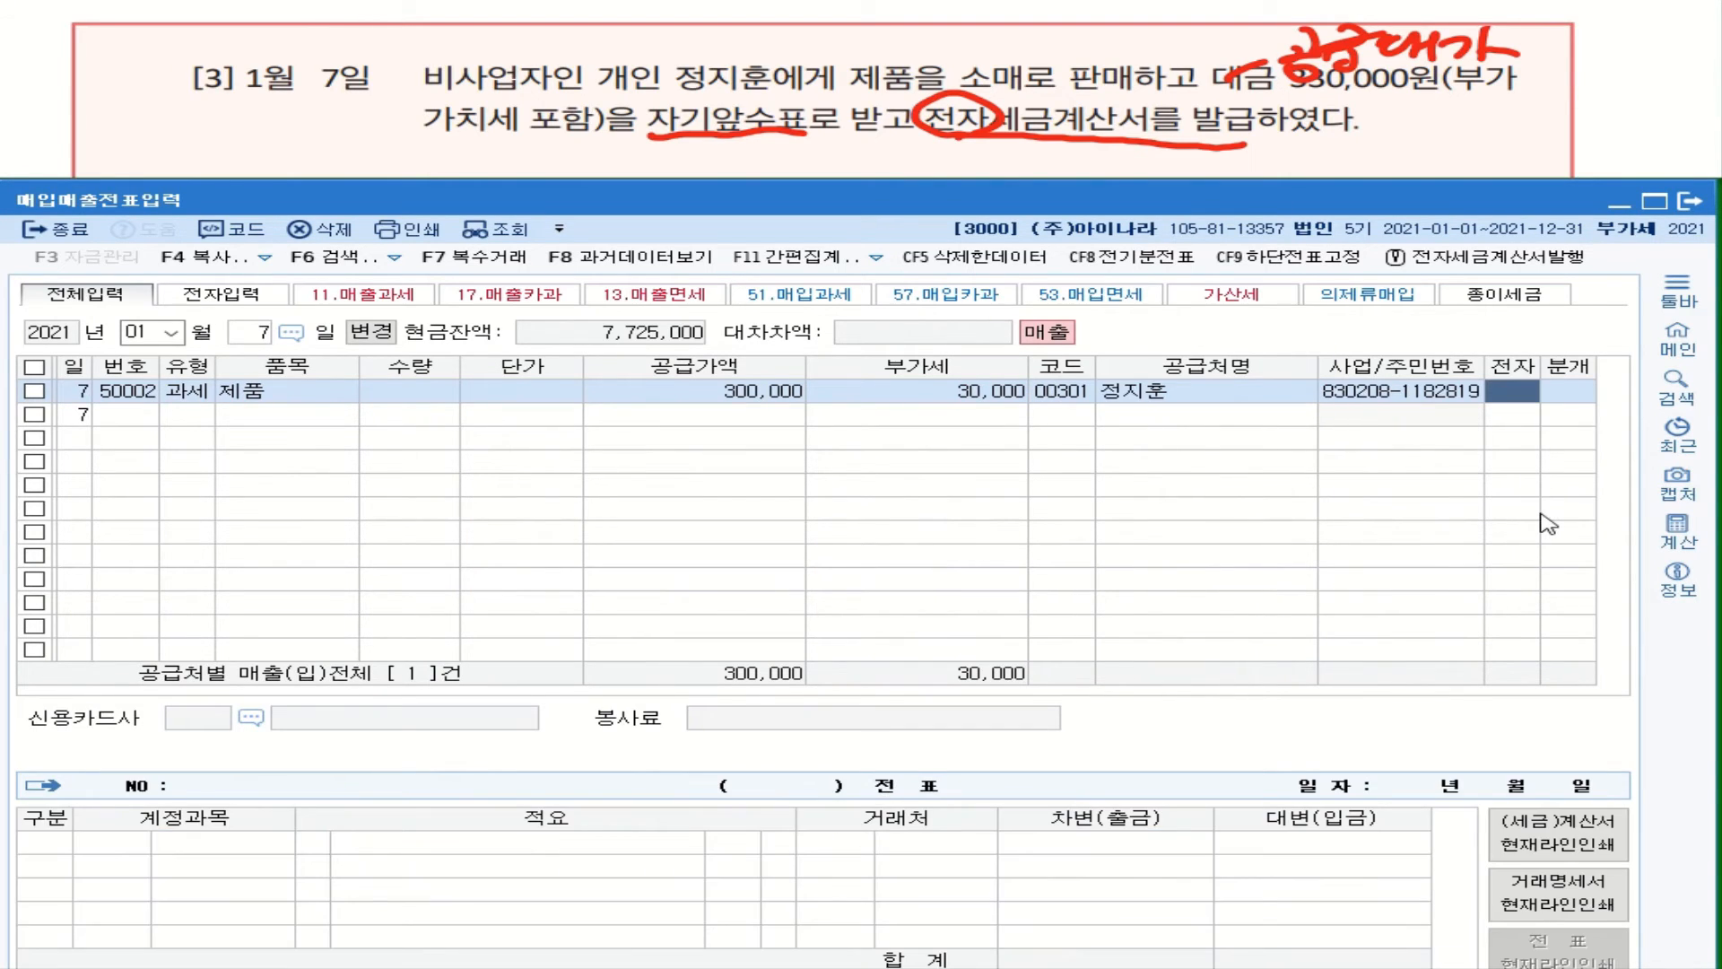
pyautogui.press('1')
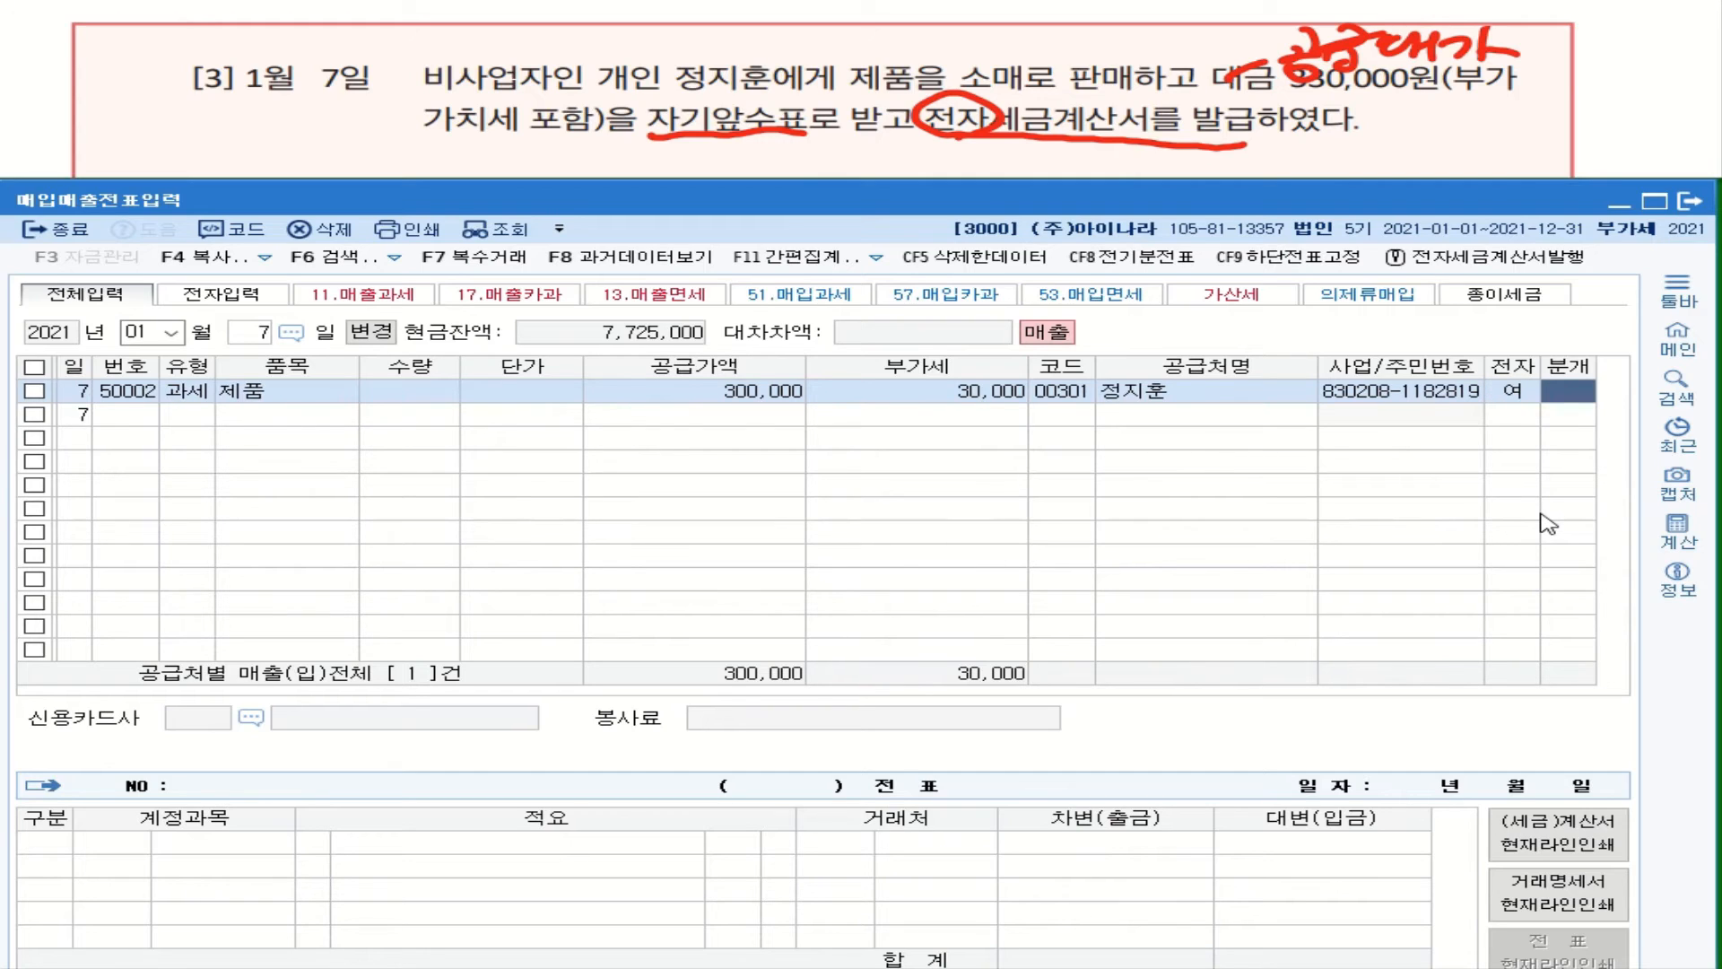
pyautogui.press('1')
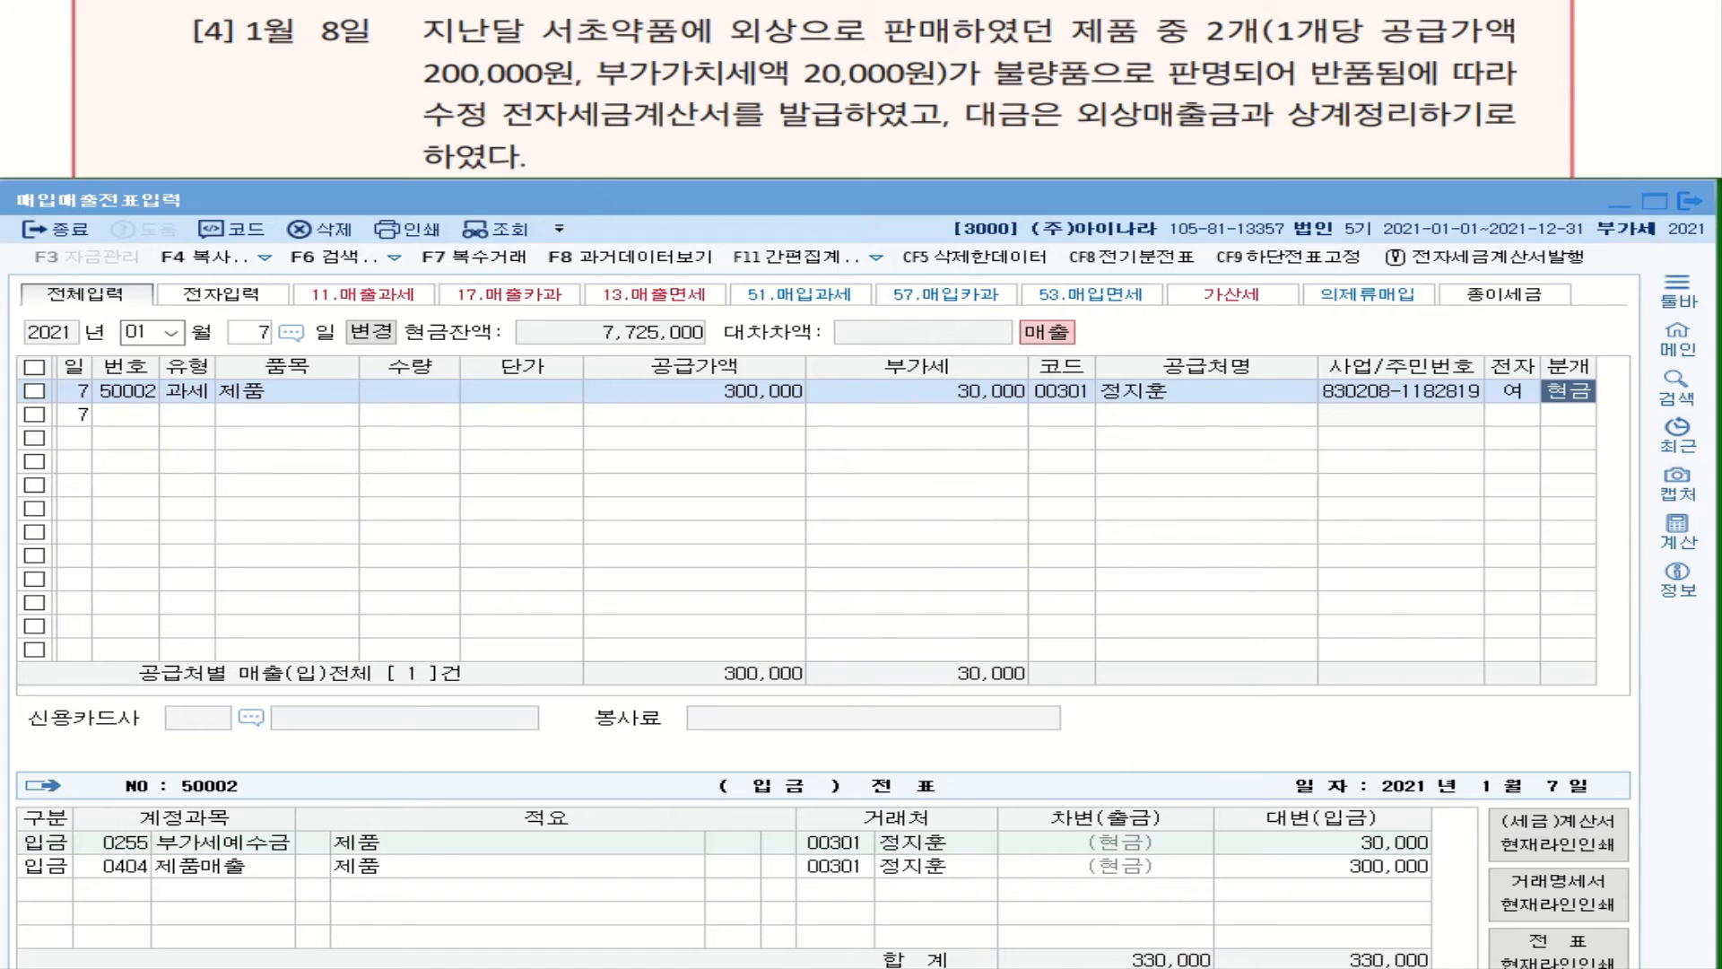
# Step: In problem [4], underline the credit sale, 200,000, amended e-invoice and 외상매출금, and circle 반품
pyautogui.moveTo(700, 14)
pyautogui.mouseDown()
pyautogui.moveTo(827, 42)
pyautogui.moveTo(1027, 36)
pyautogui.mouseUp()
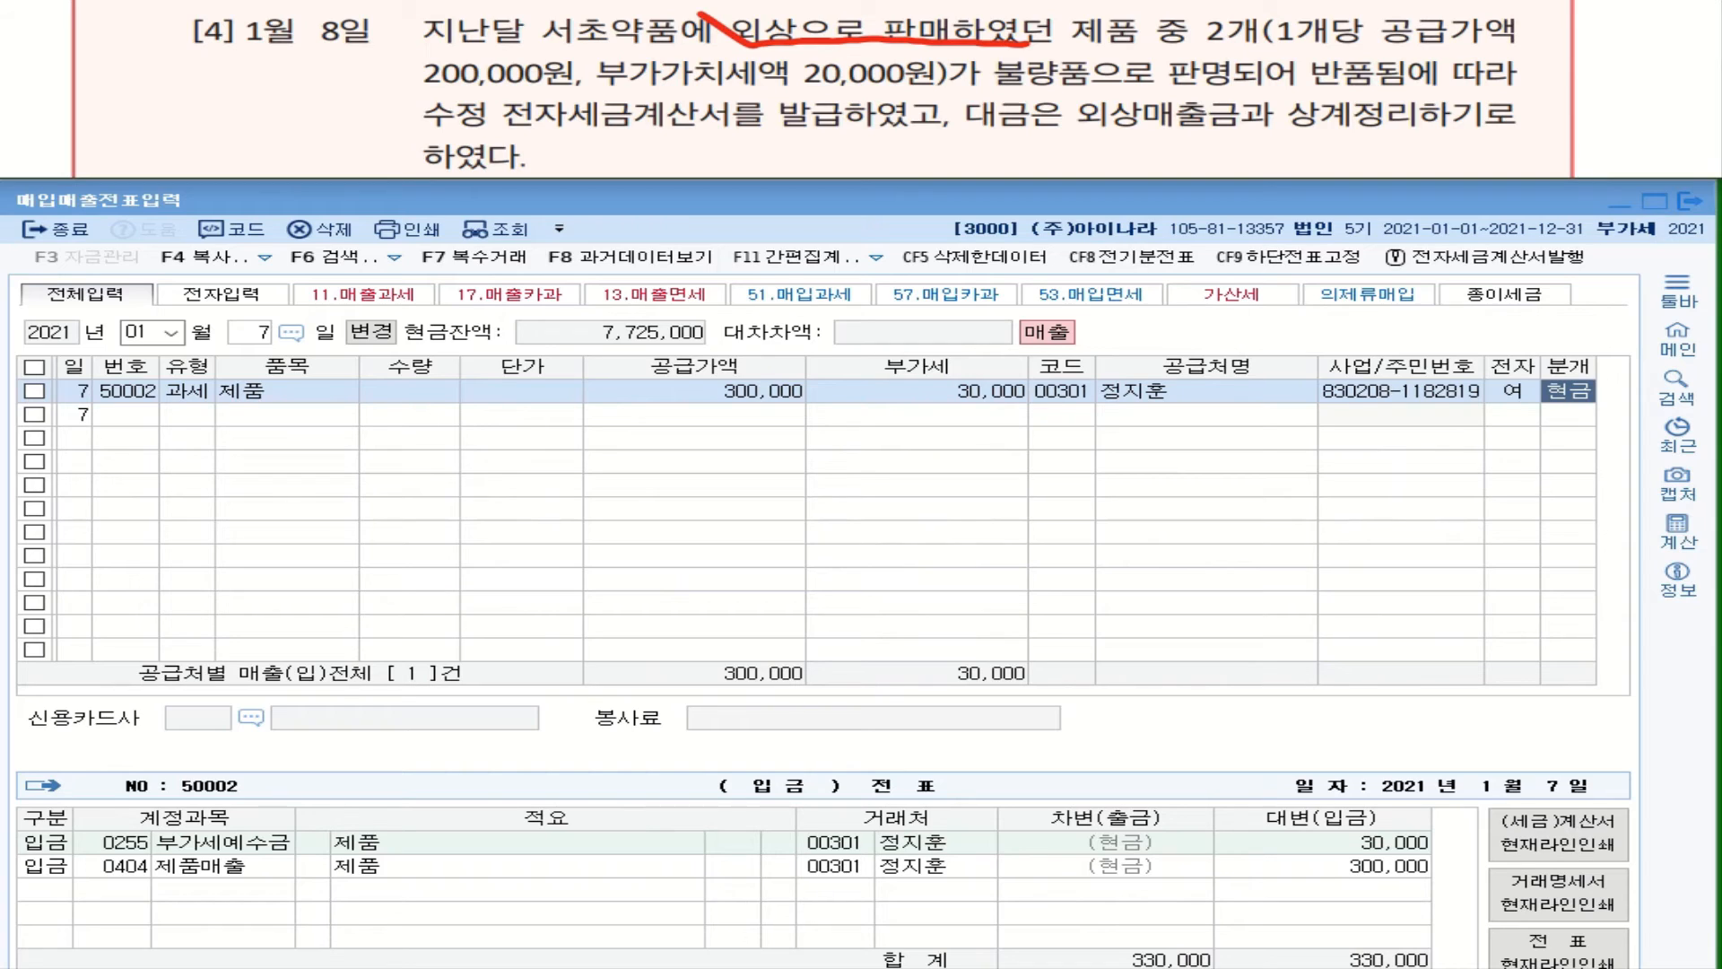
pyautogui.moveTo(411, 90); pyautogui.dragTo(573, 81)
pyautogui.moveTo(1367, 92)
pyautogui.mouseDown()
pyautogui.moveTo(1319, 95)
pyautogui.moveTo(1377, 68)
pyautogui.moveTo(1369, 88)
pyautogui.mouseUp()
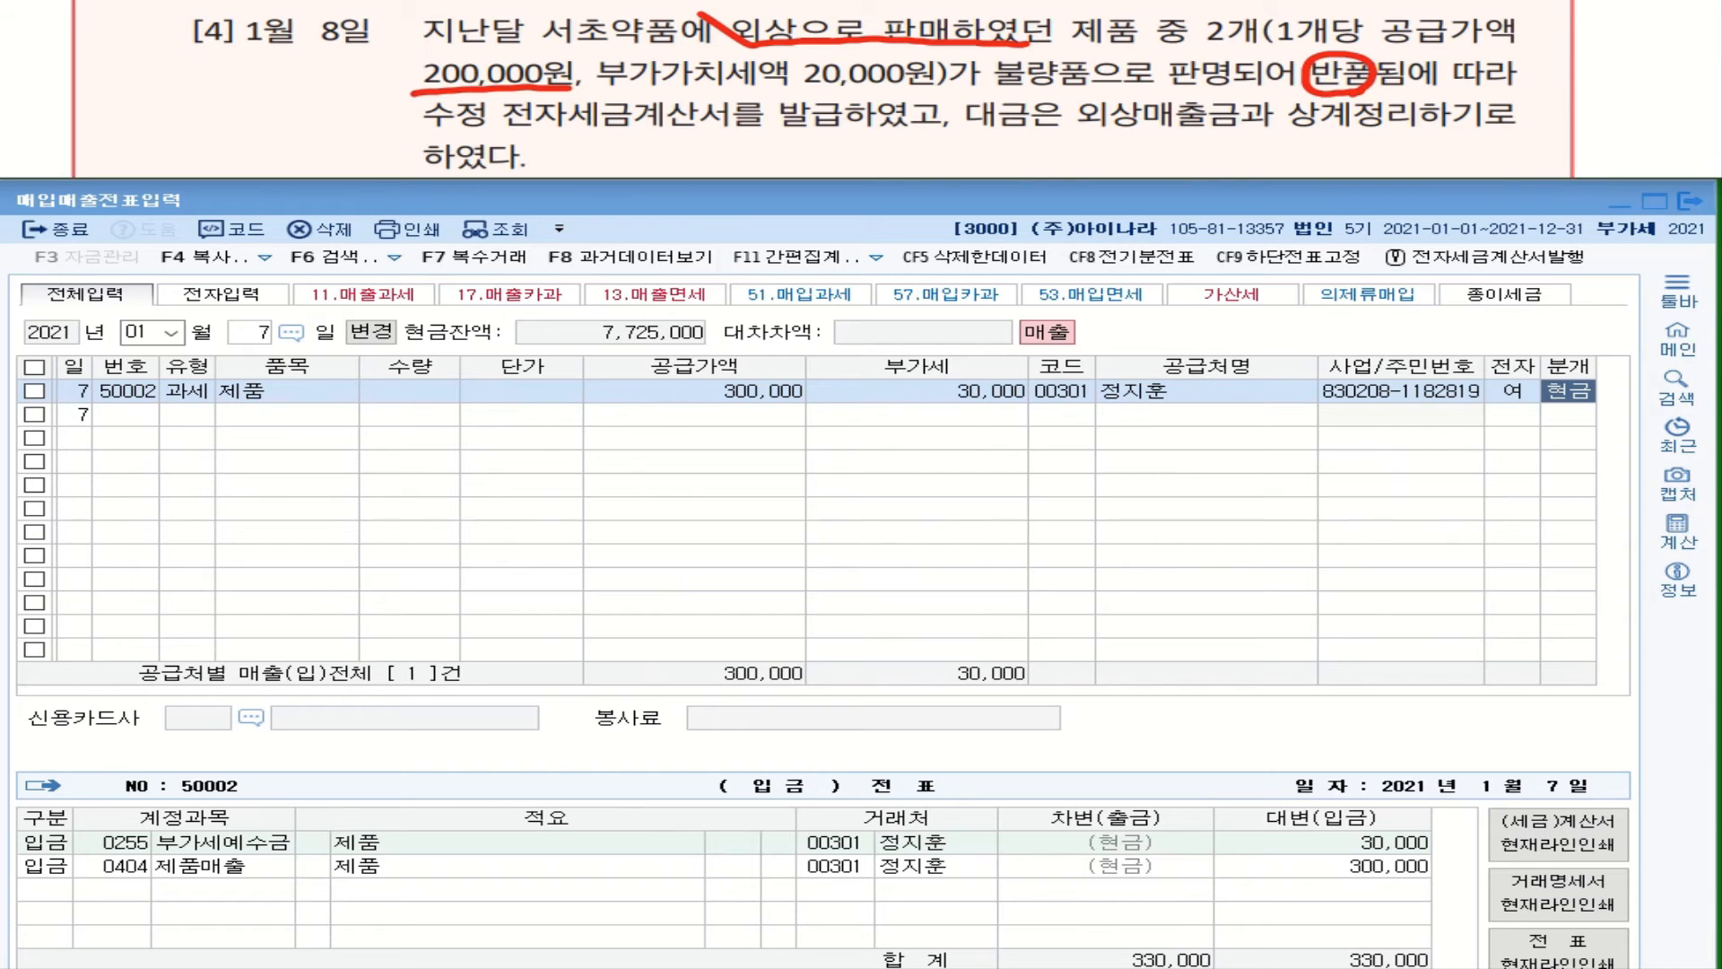
pyautogui.moveTo(419, 132)
pyautogui.mouseDown()
pyautogui.moveTo(548, 98)
pyautogui.moveTo(640, 127)
pyautogui.moveTo(823, 124)
pyautogui.mouseUp()
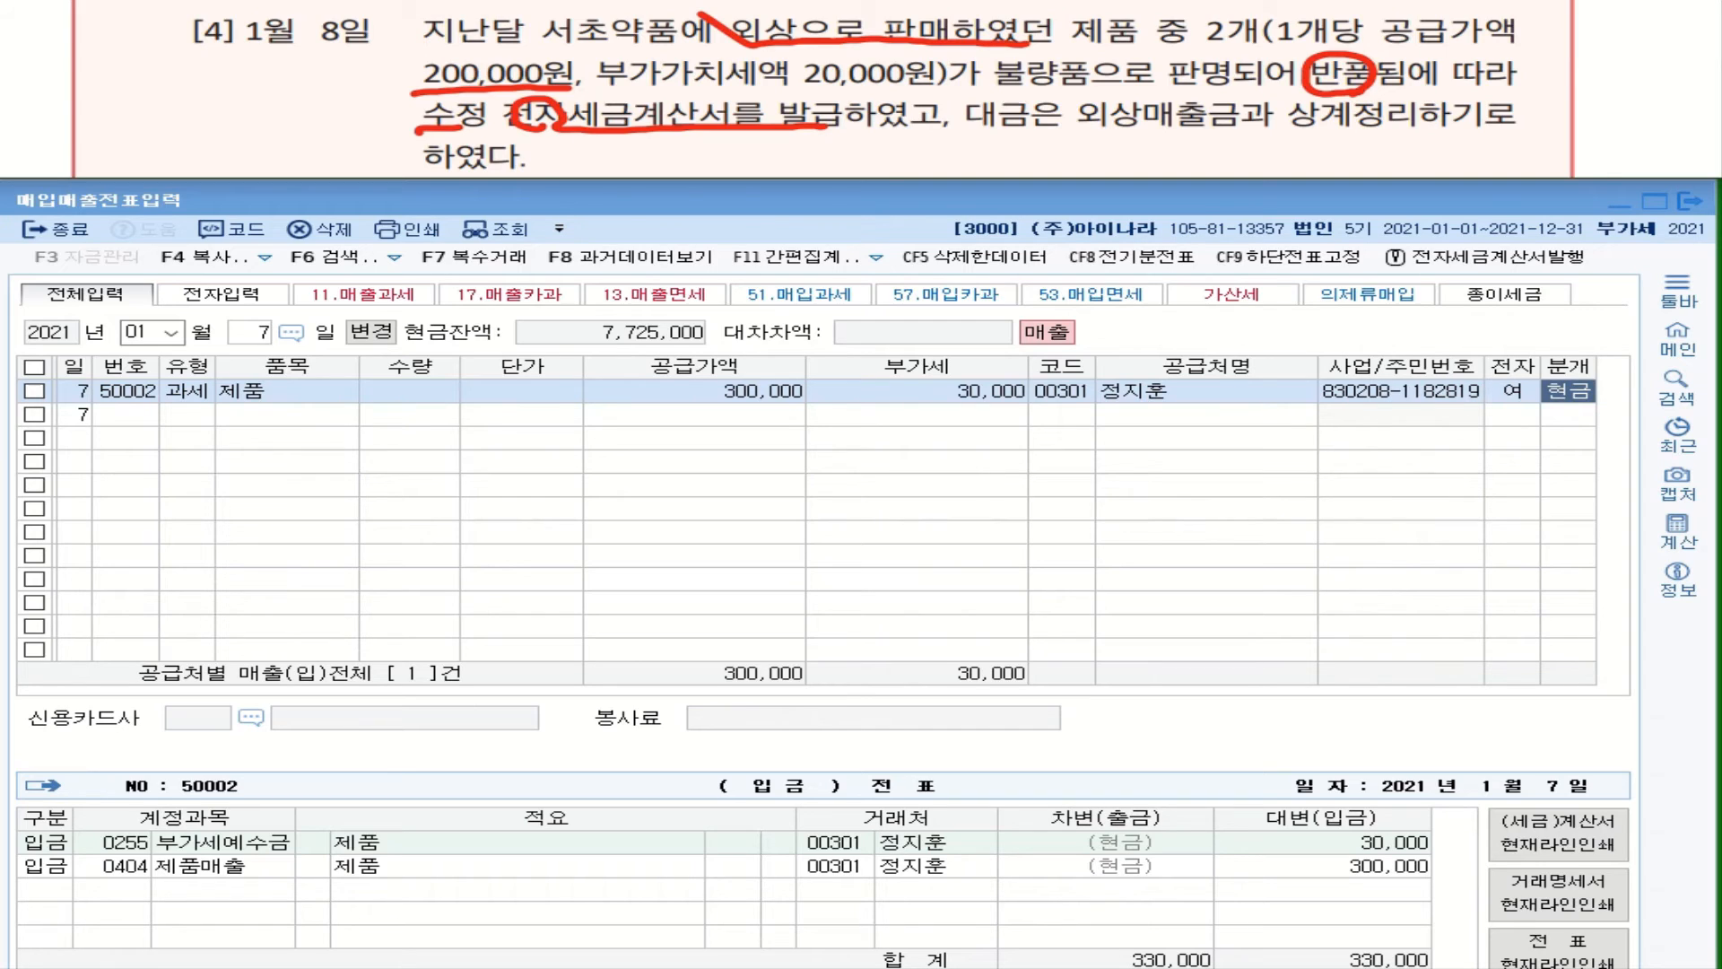
pyautogui.moveTo(1079, 134); pyautogui.dragTo(1247, 127)
# Step: Start a January 8 row of type 11 (과세) with item 제품
pyautogui.click(243, 339)
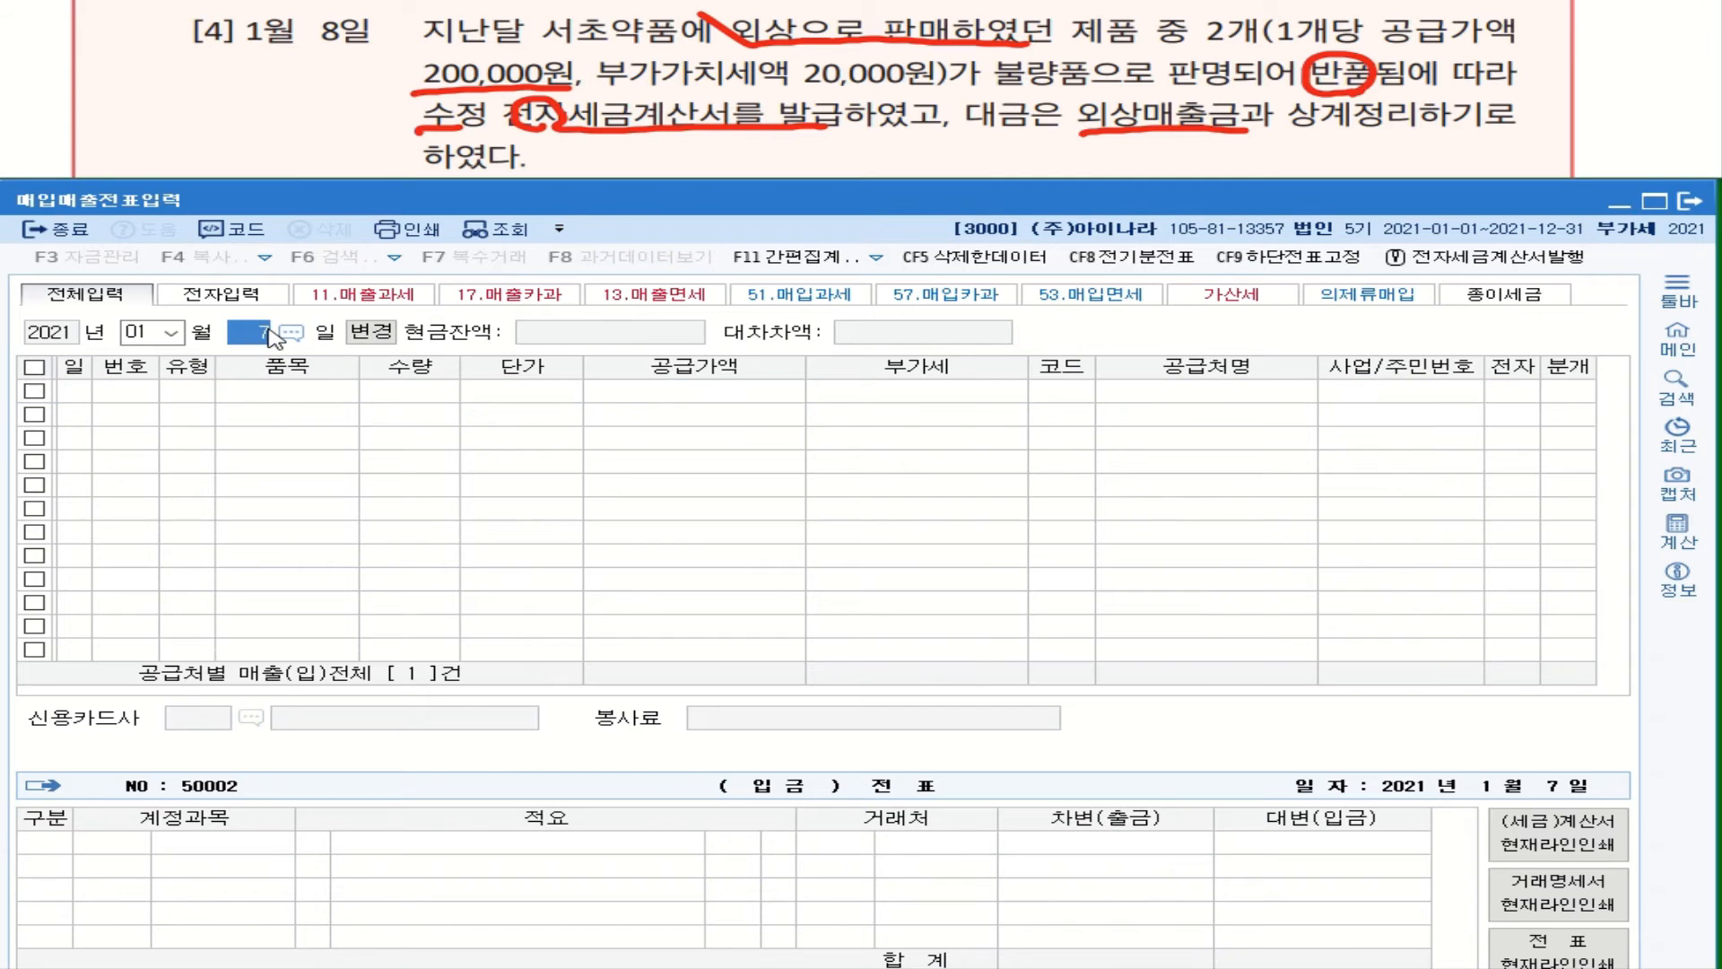
pyautogui.write('8')
pyautogui.press('Return')
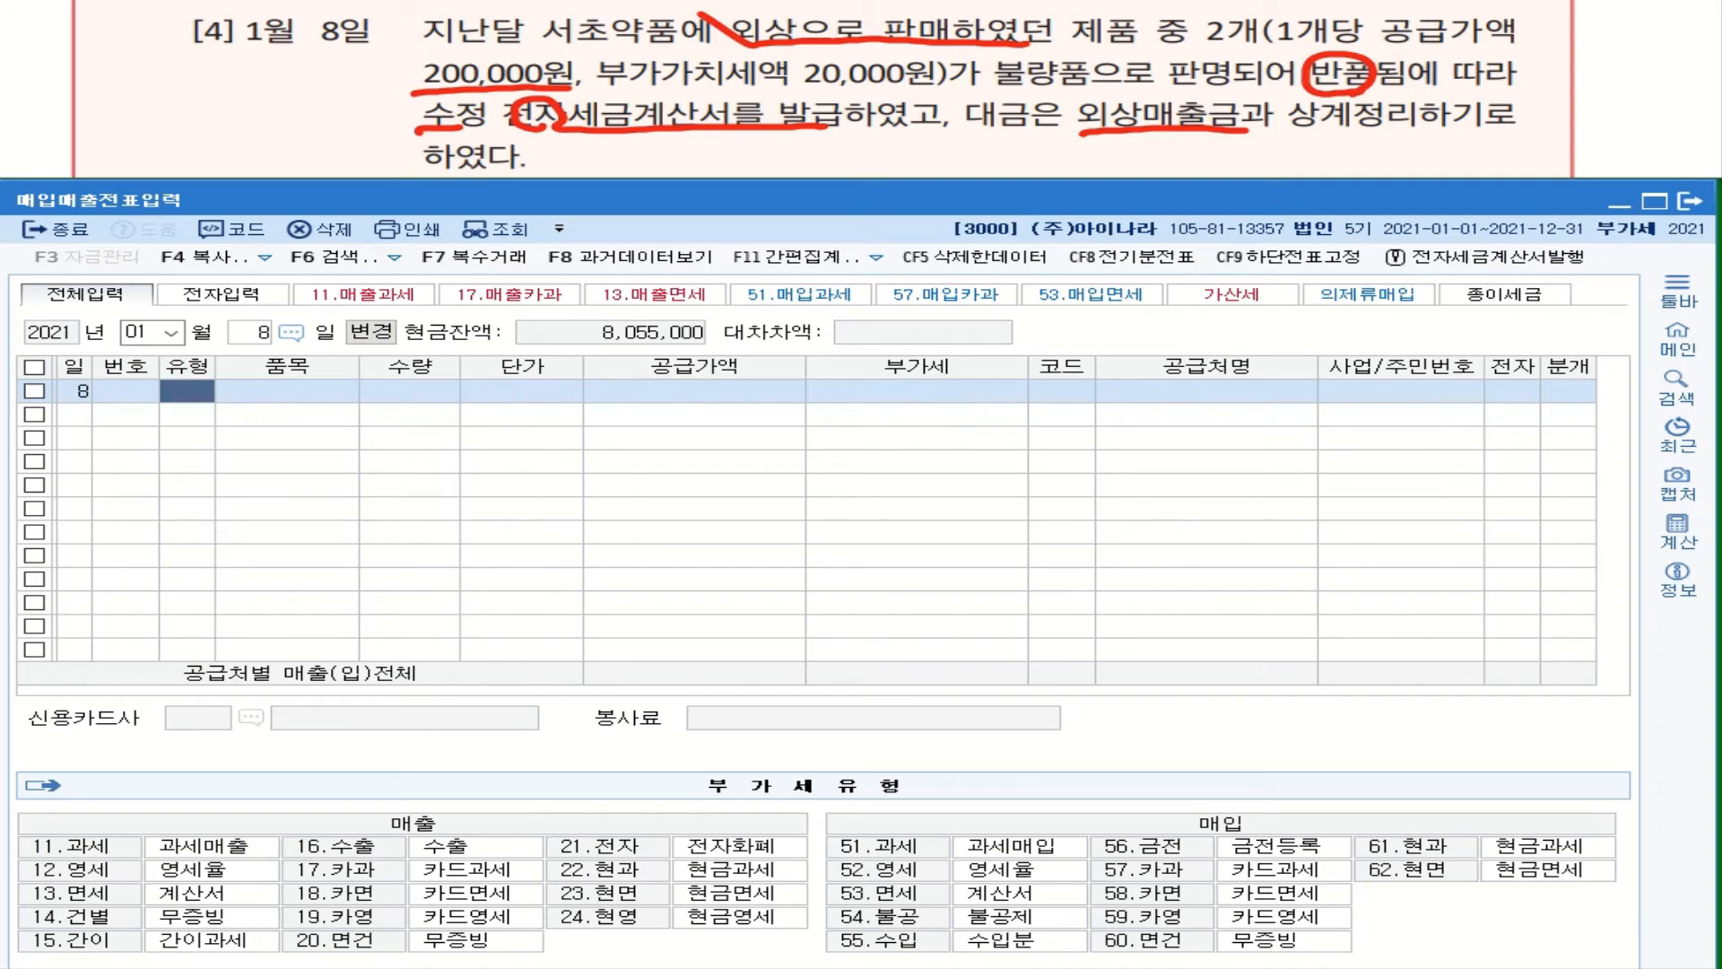
pyautogui.write('11')
pyautogui.press('Return')
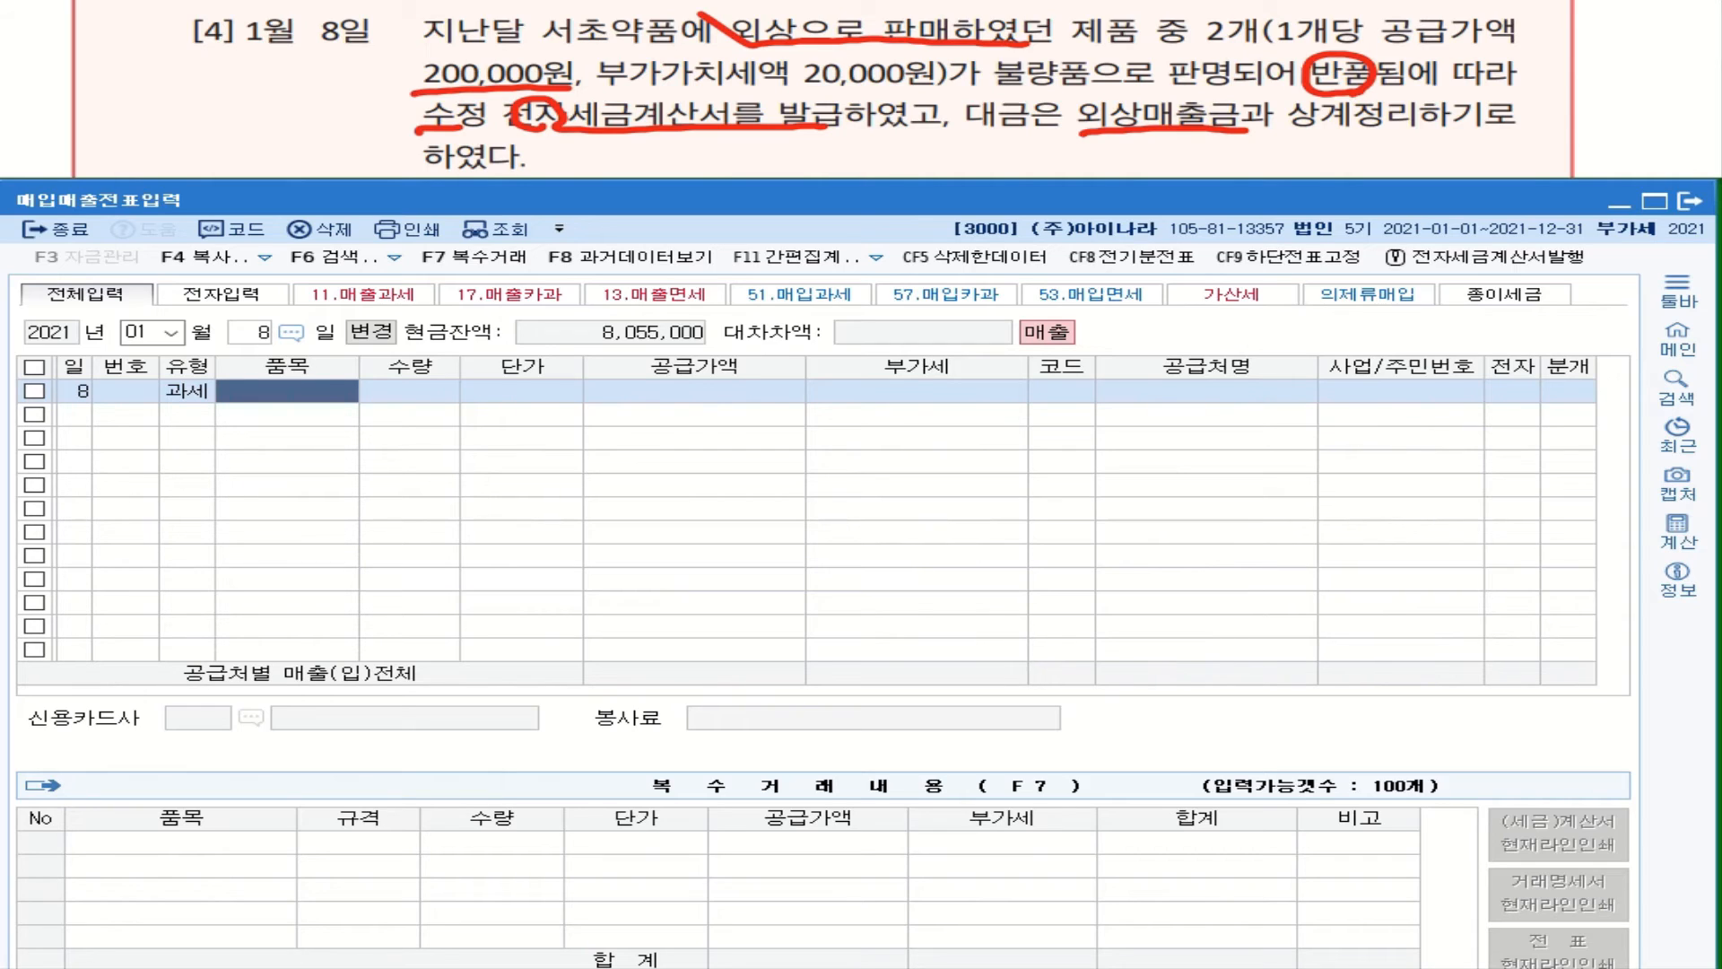
pyautogui.write('젶')
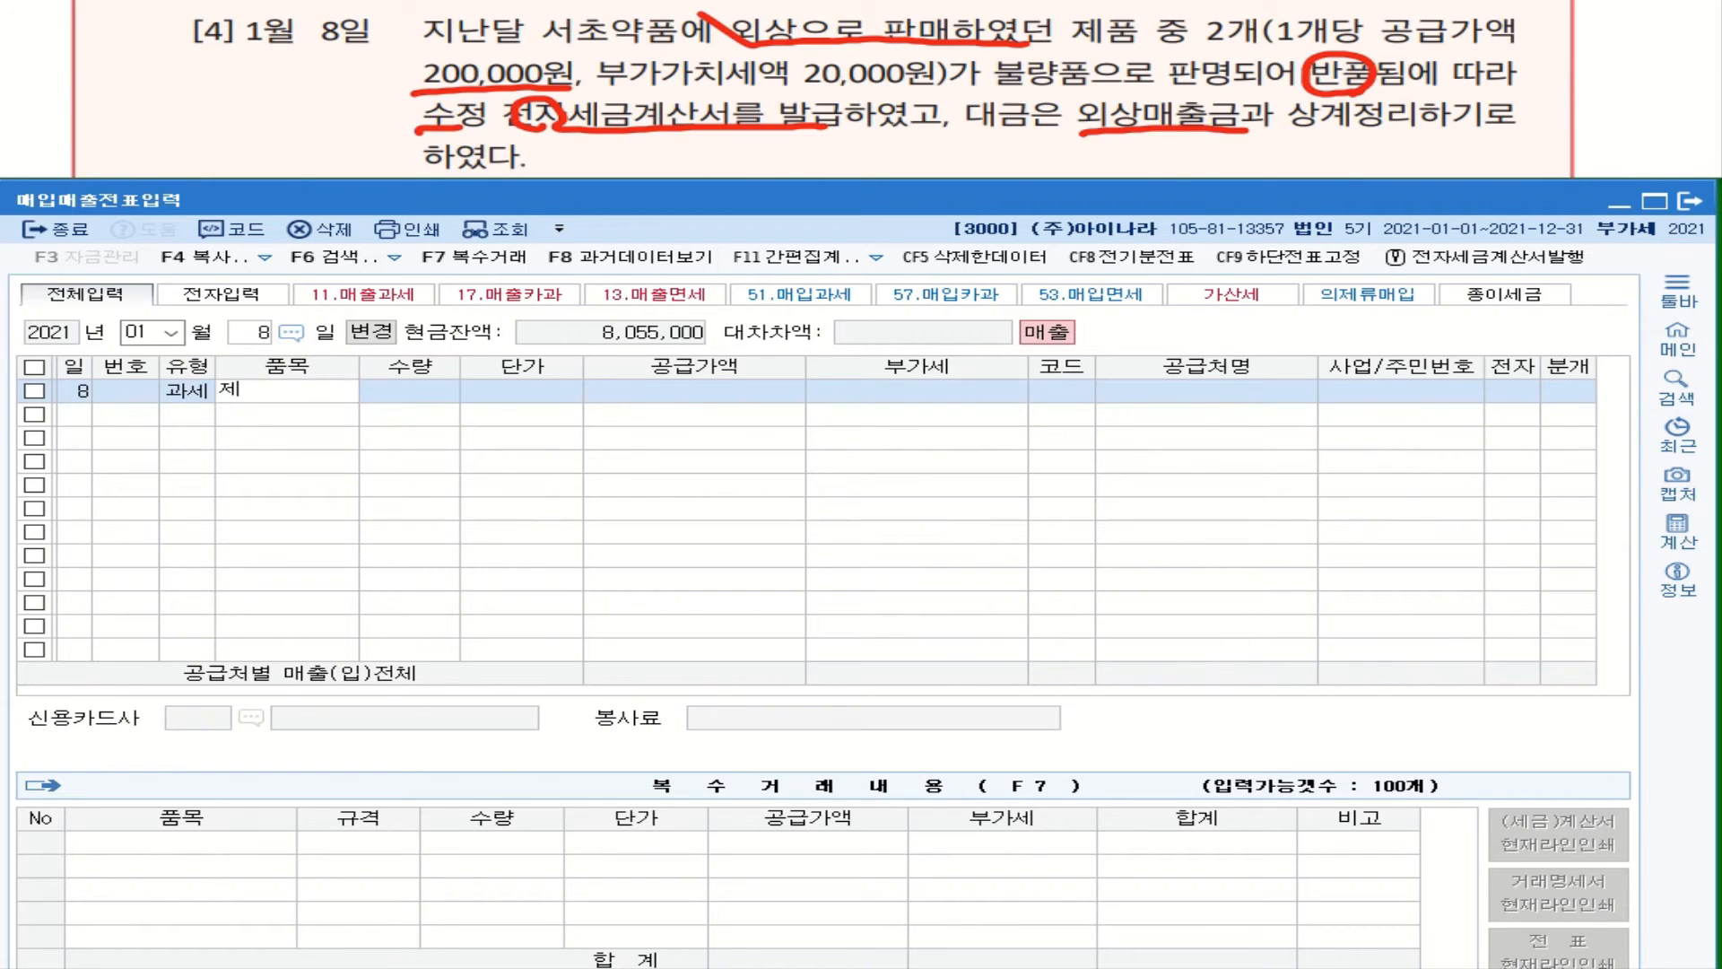
pyautogui.write('품')
pyautogui.press('Return')
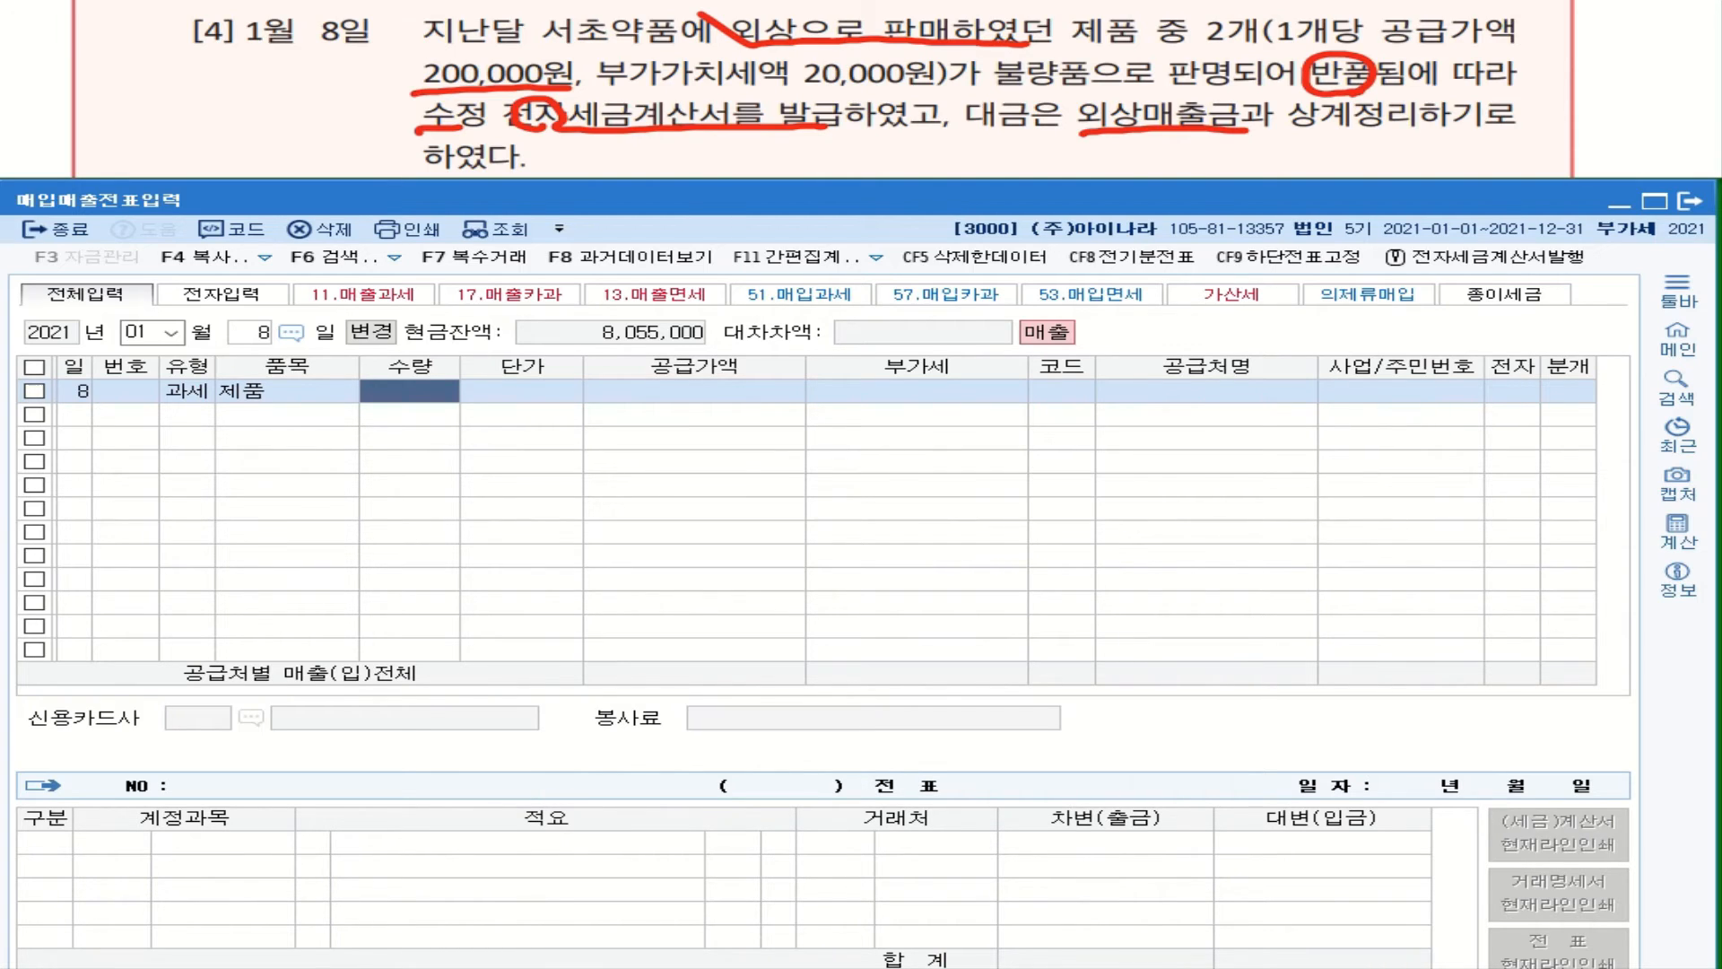
# Step: Enter quantity -2 at unit price 200,000, accepting the -400,000 supply value
pyautogui.write('-2')
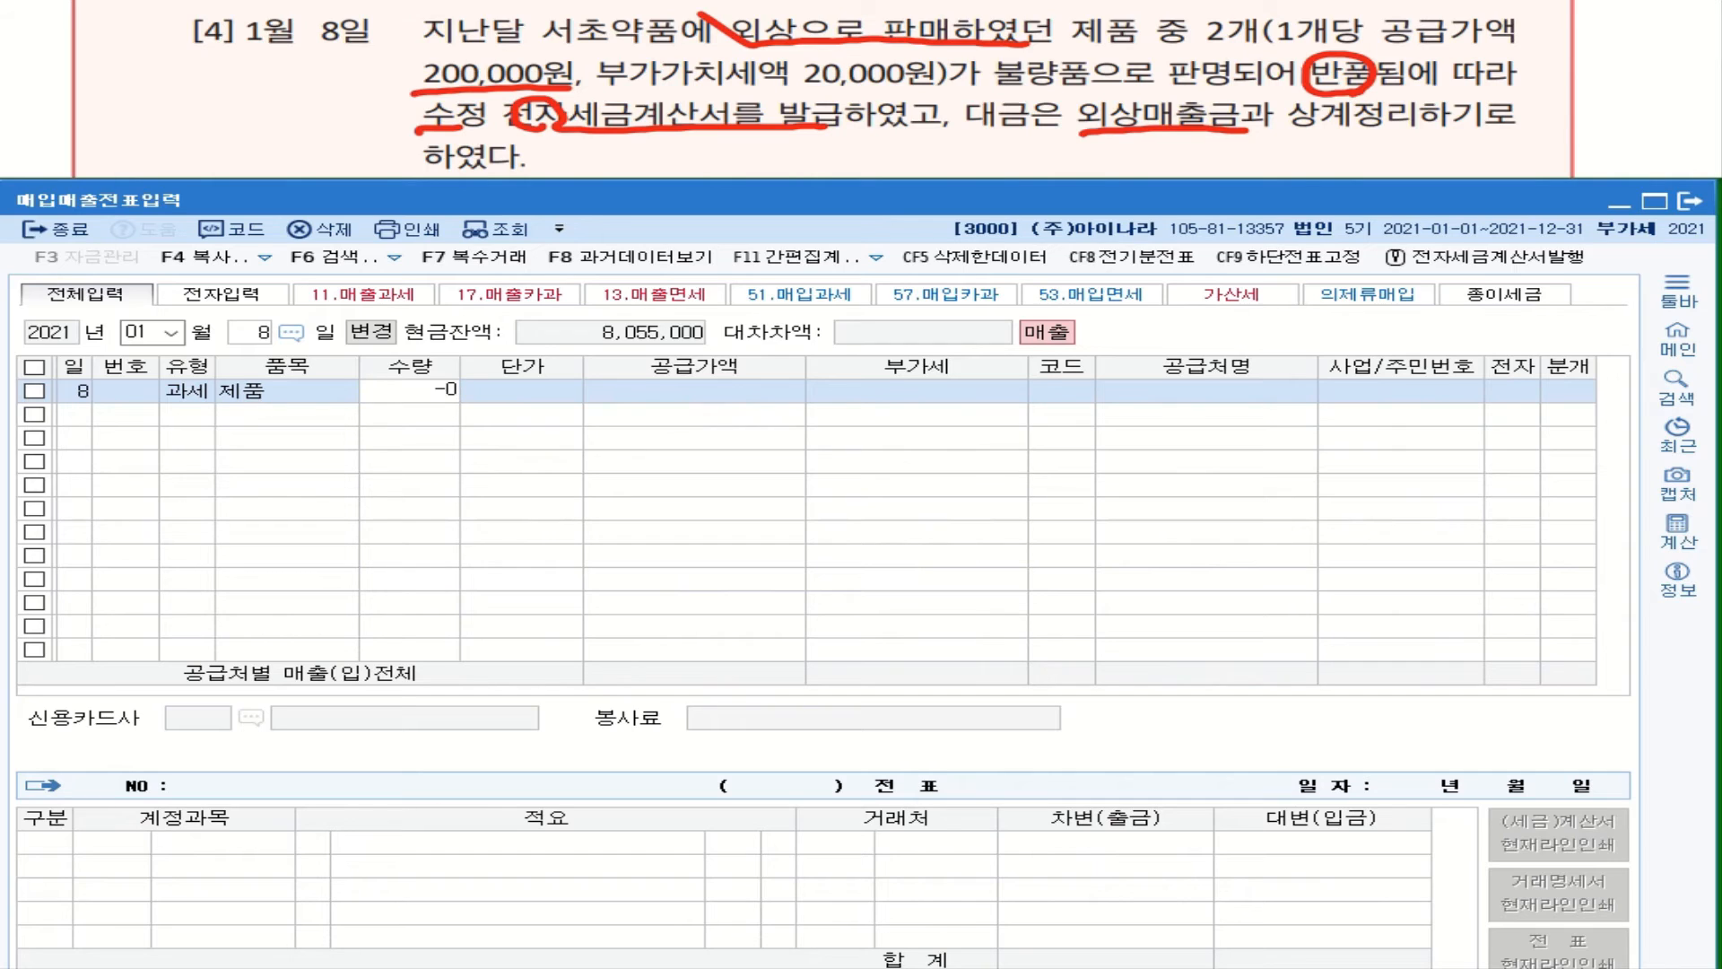
pyautogui.press('Return')
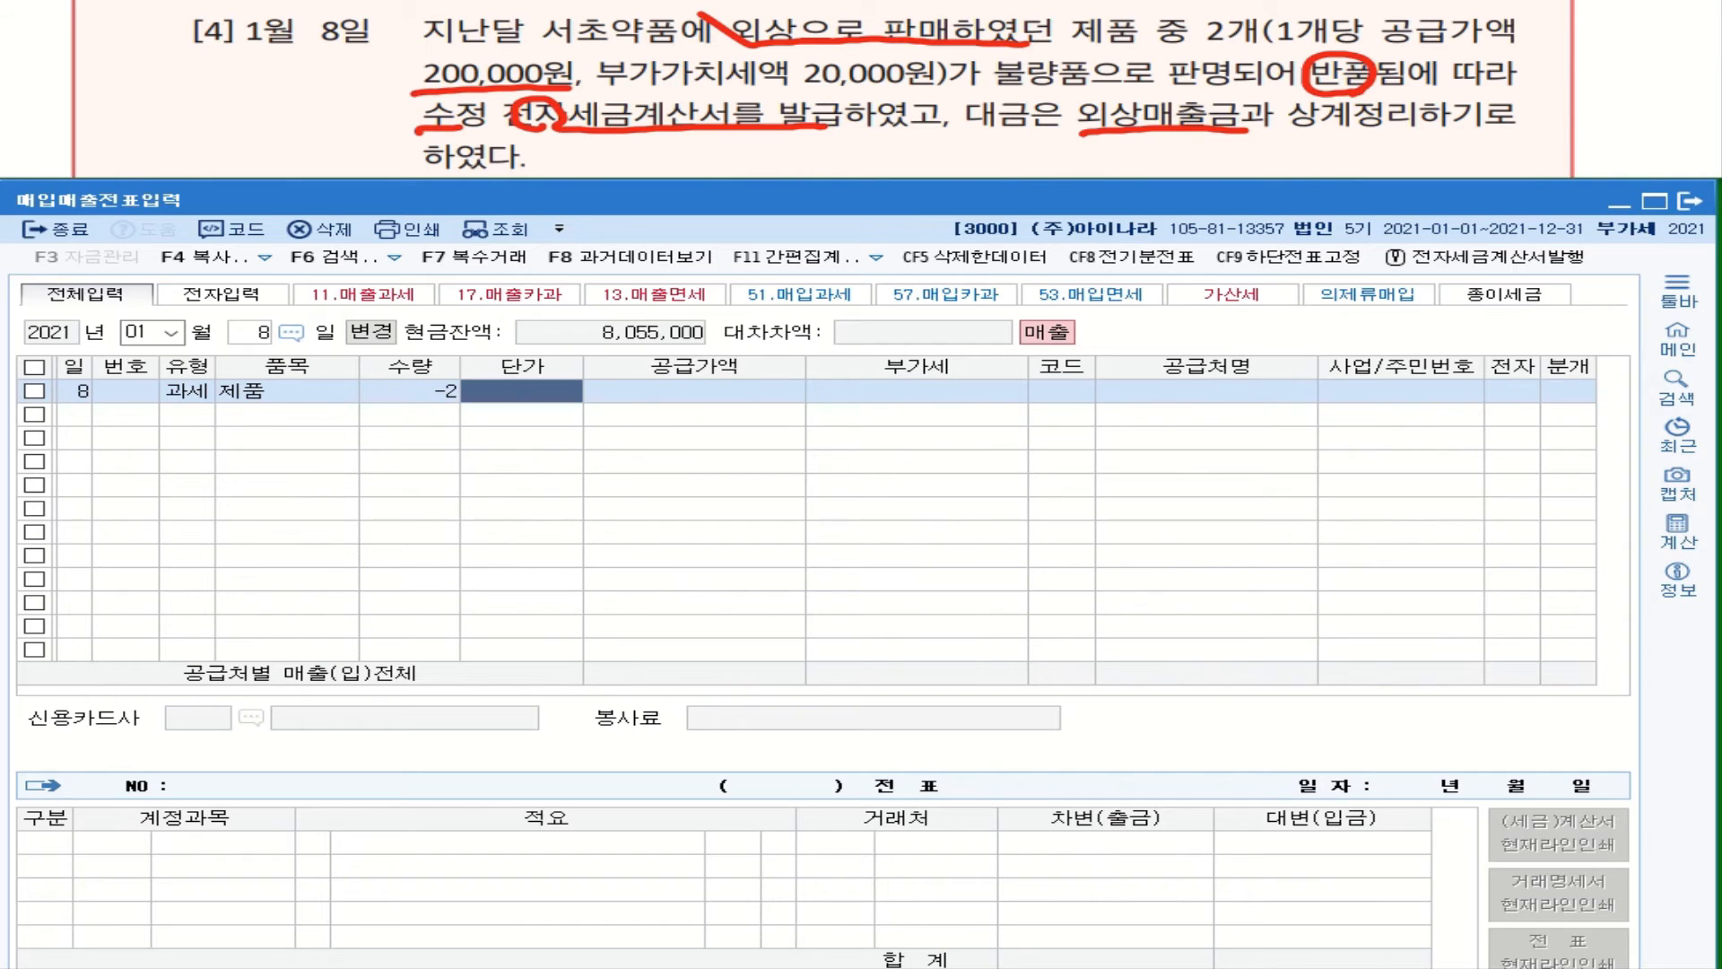
pyautogui.write('200')
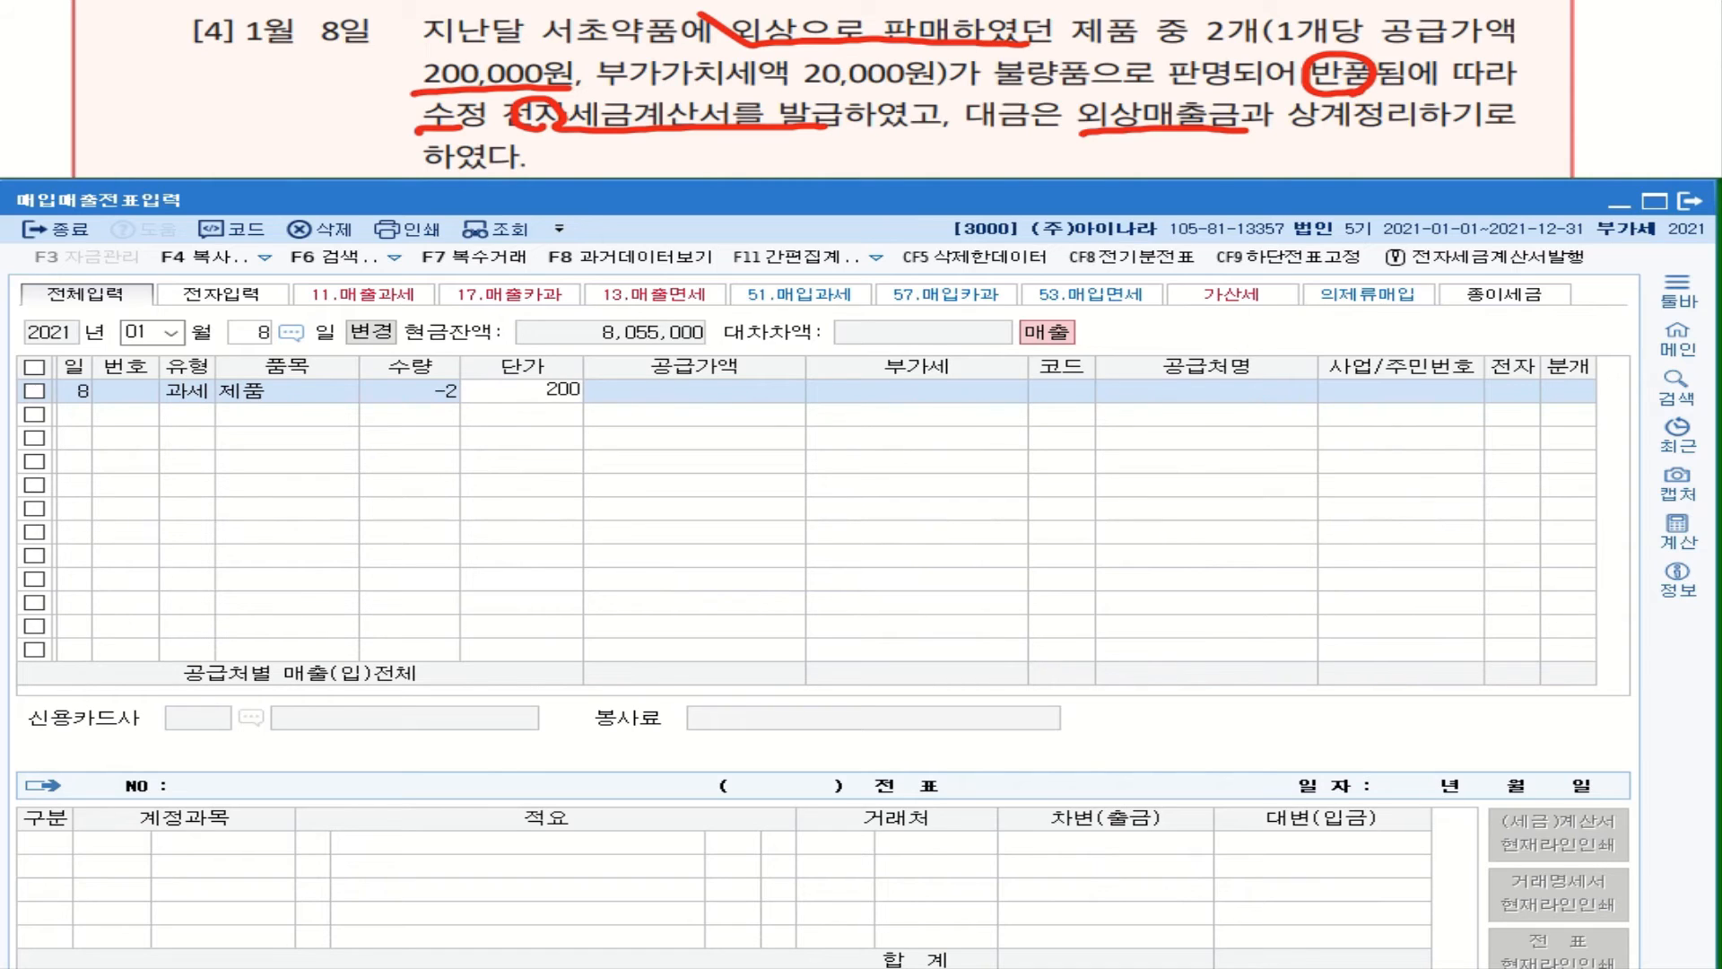
pyautogui.write(',000')
pyautogui.press('Return')
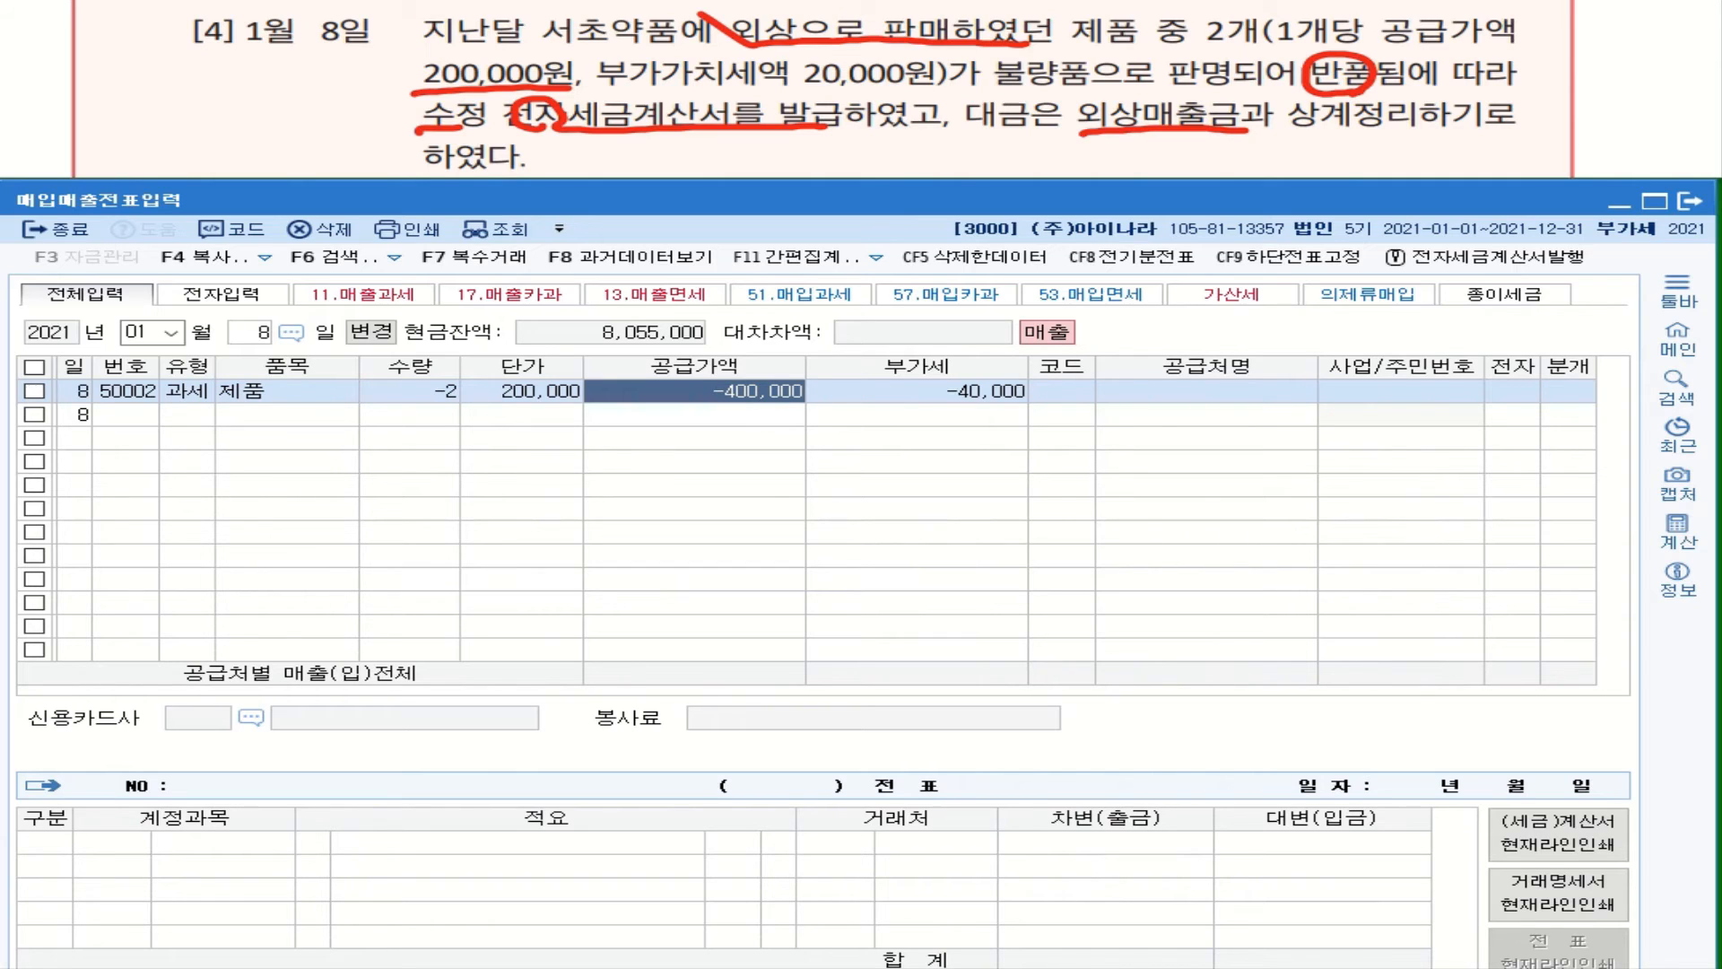
pyautogui.press('Return')
# Step: Choose customer 서초약품, mark the invoice electronic, and journalize it as 외상 (2)
pyautogui.press('Return')
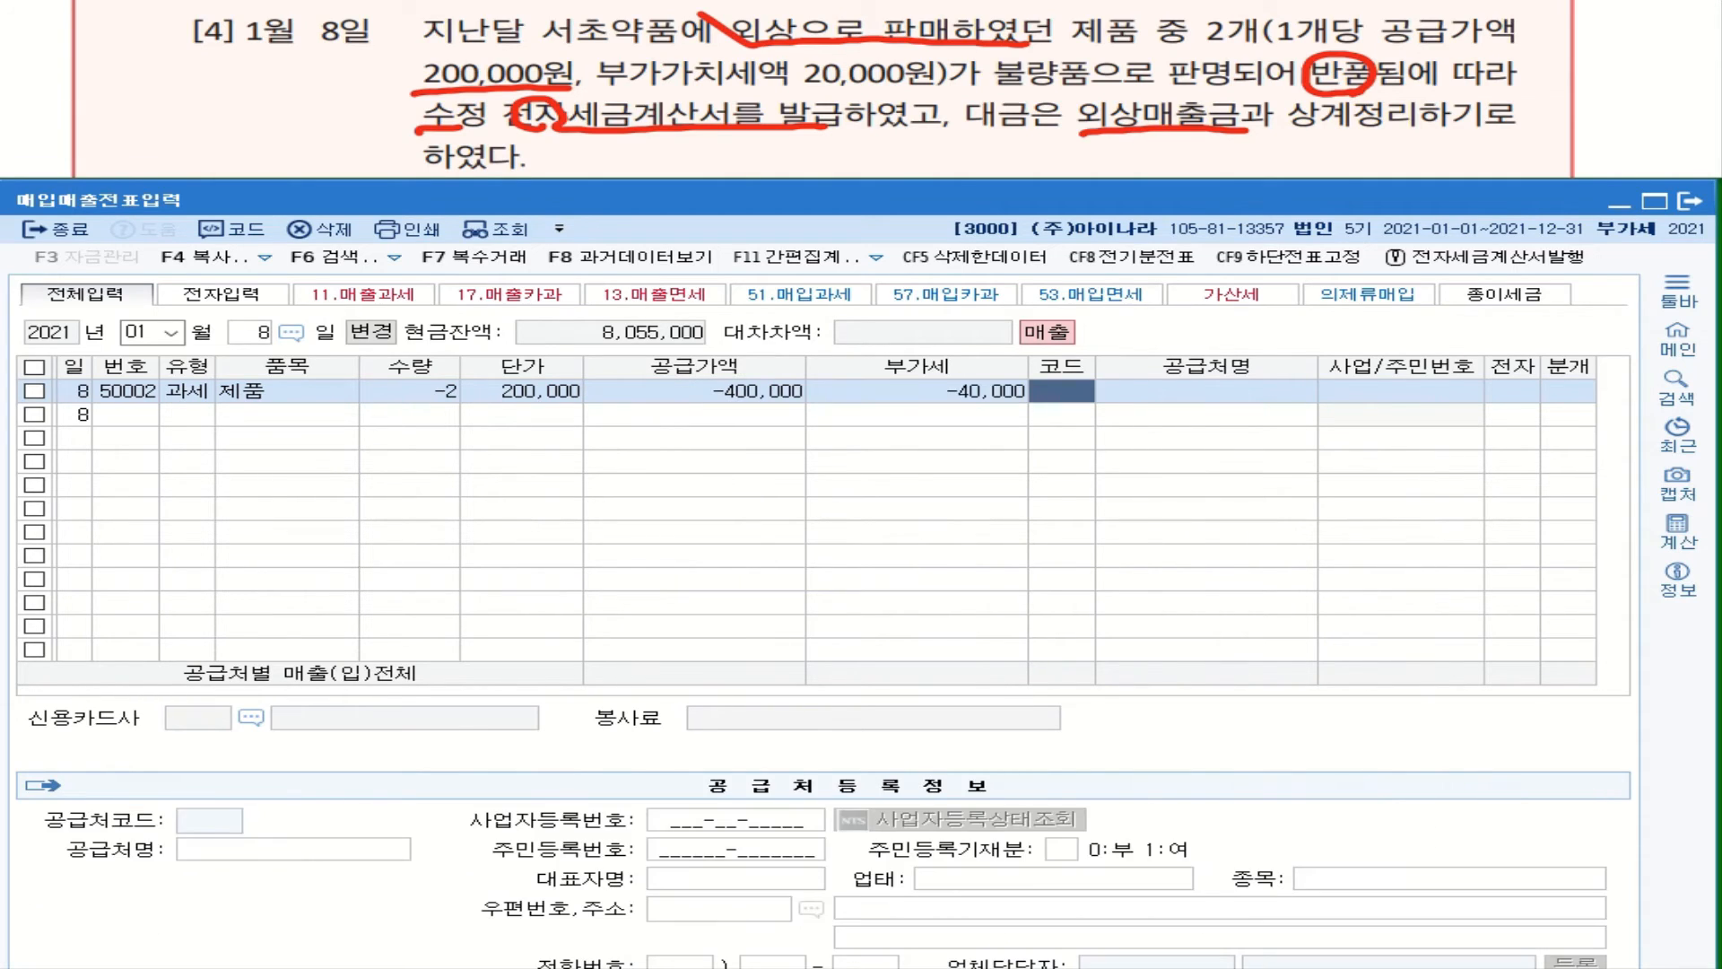
pyautogui.write('섳ㅗ')
pyautogui.press('Return')
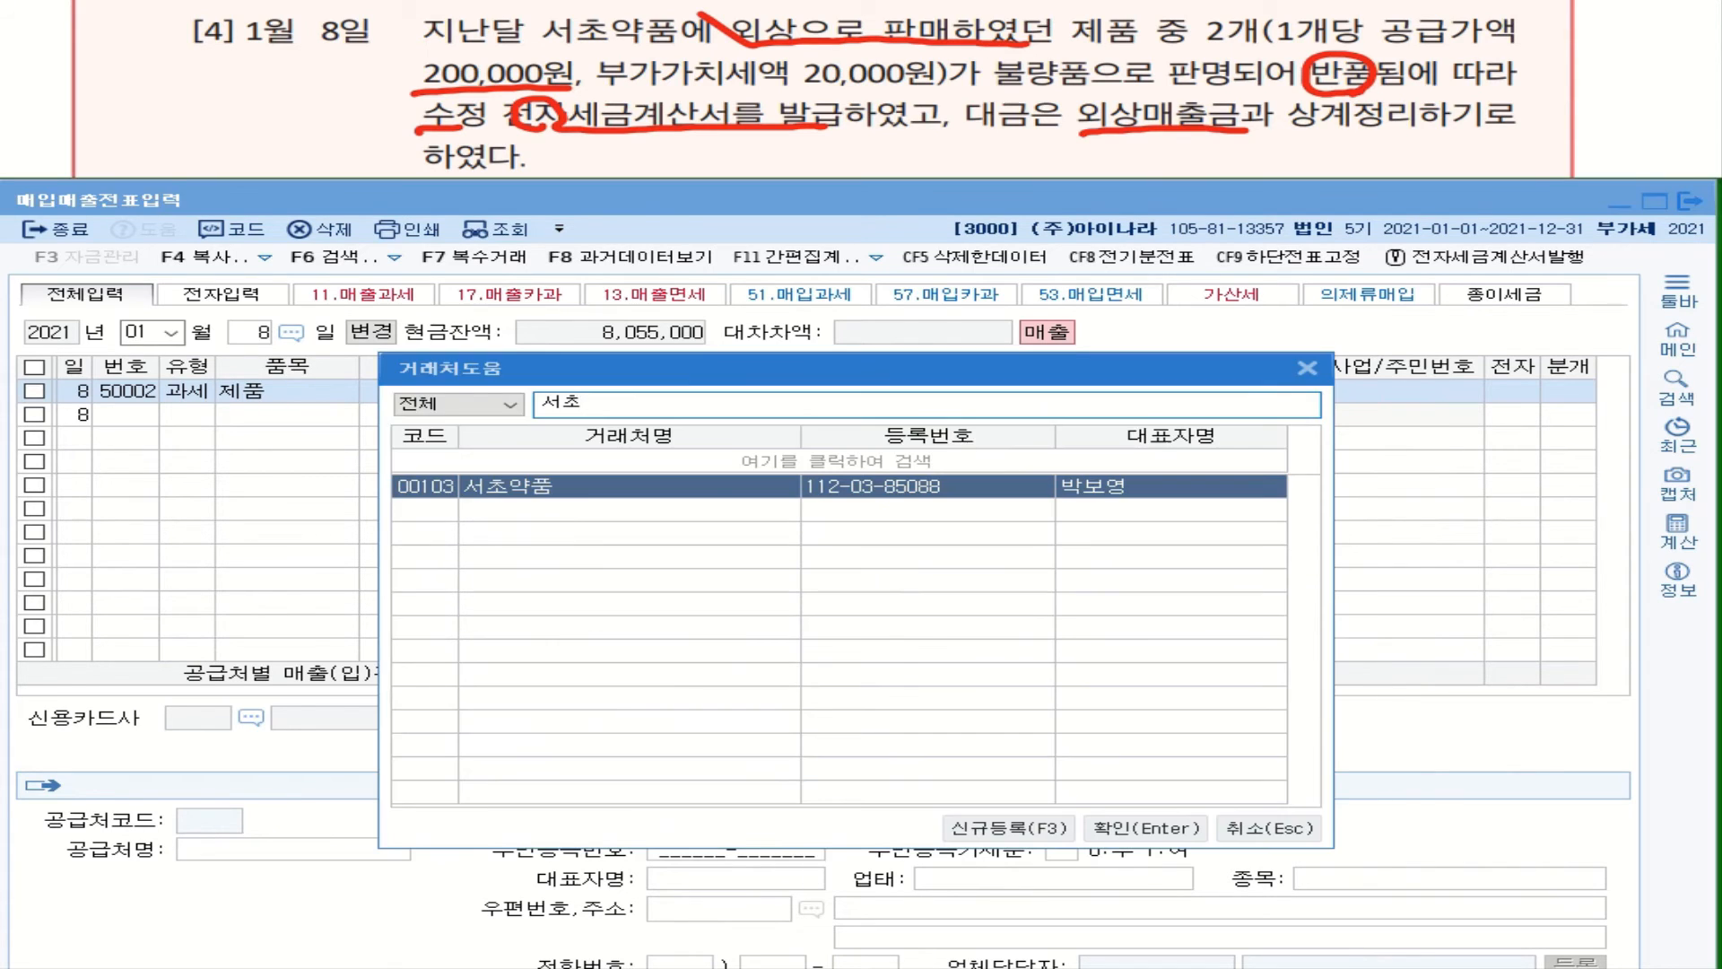
pyautogui.press('Return')
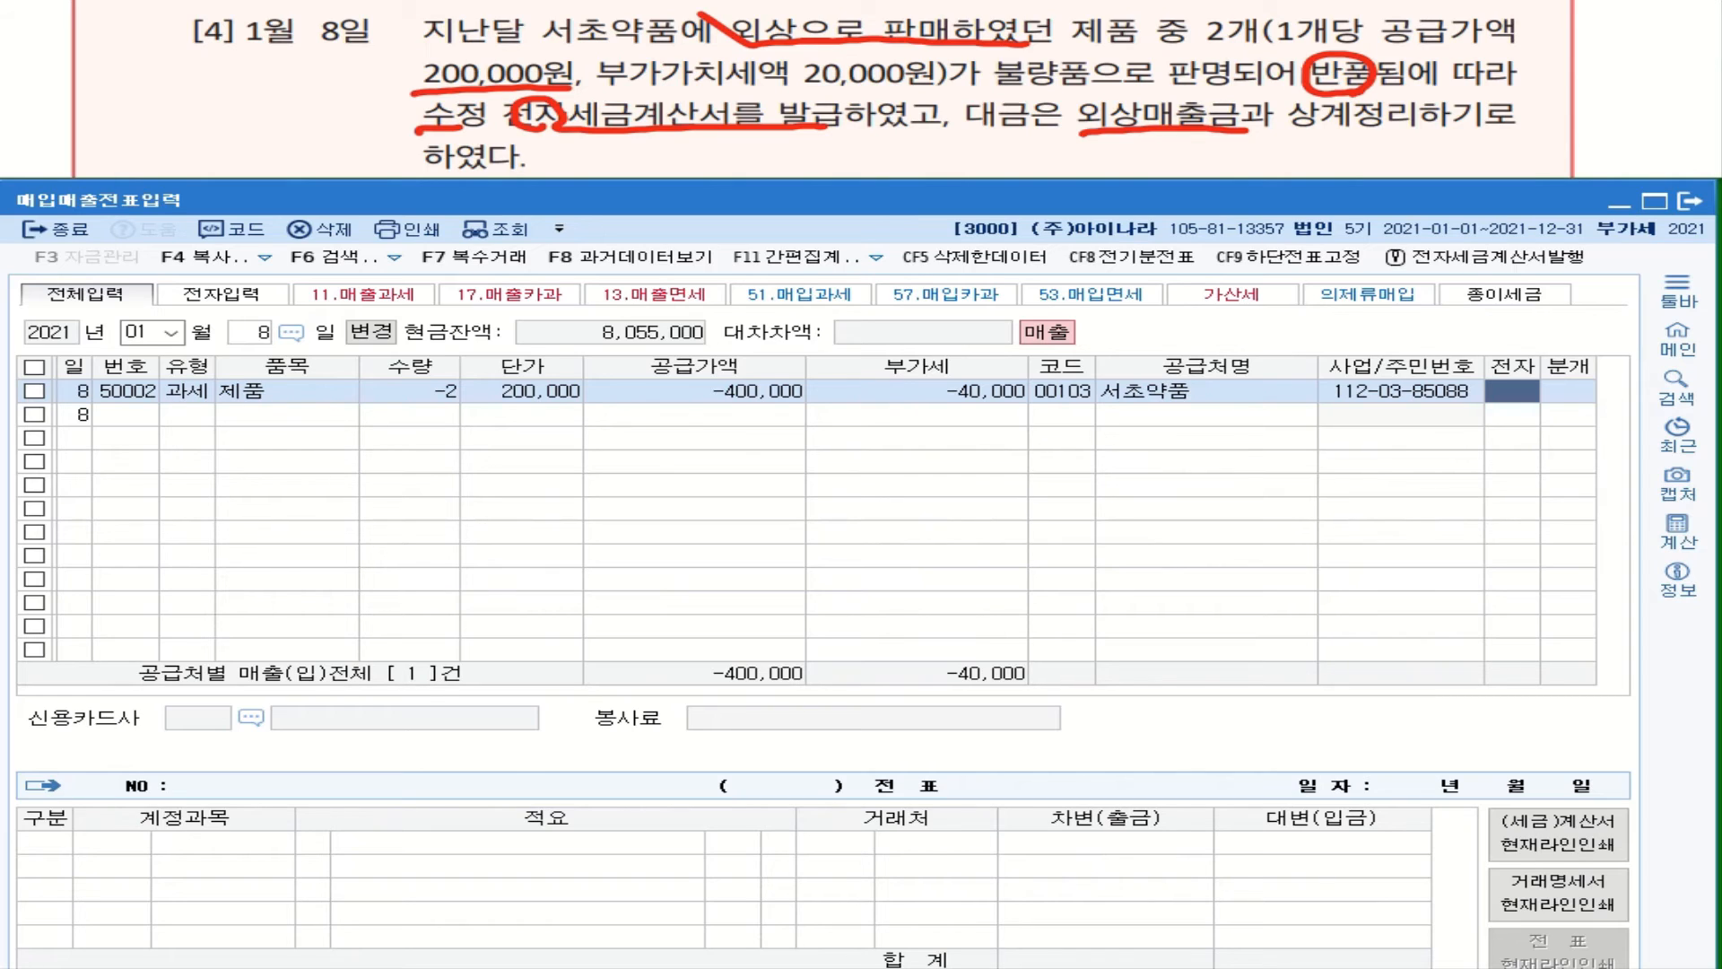
pyautogui.press('1')
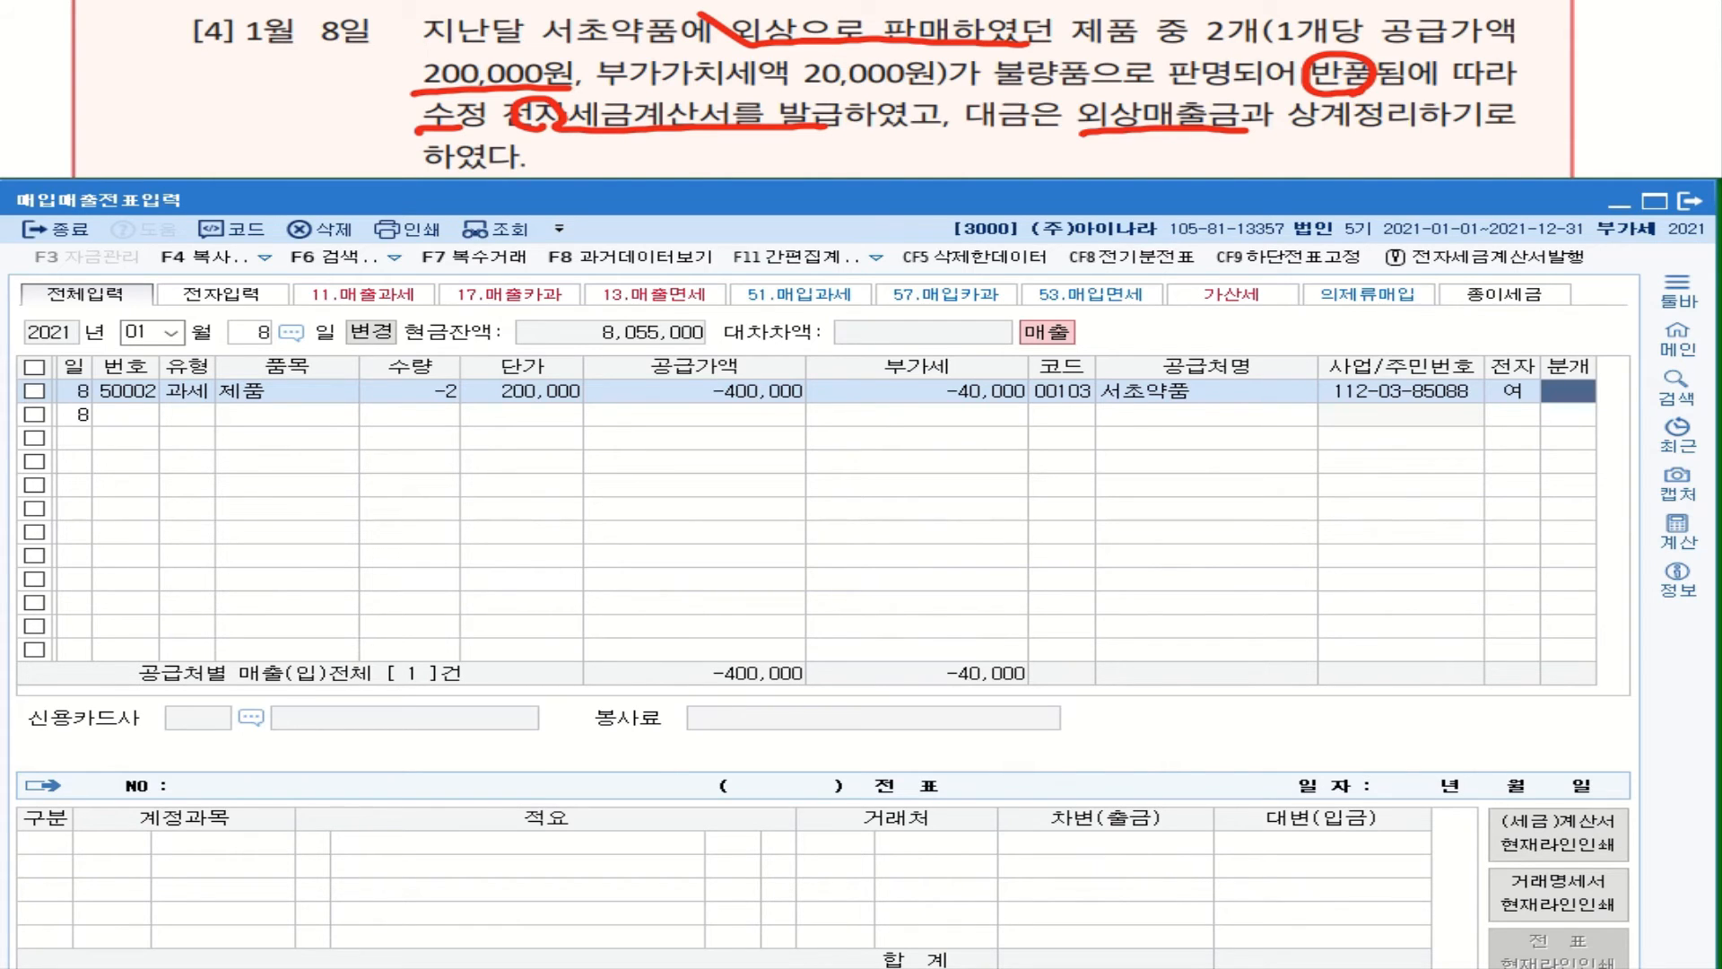
pyautogui.press('2')
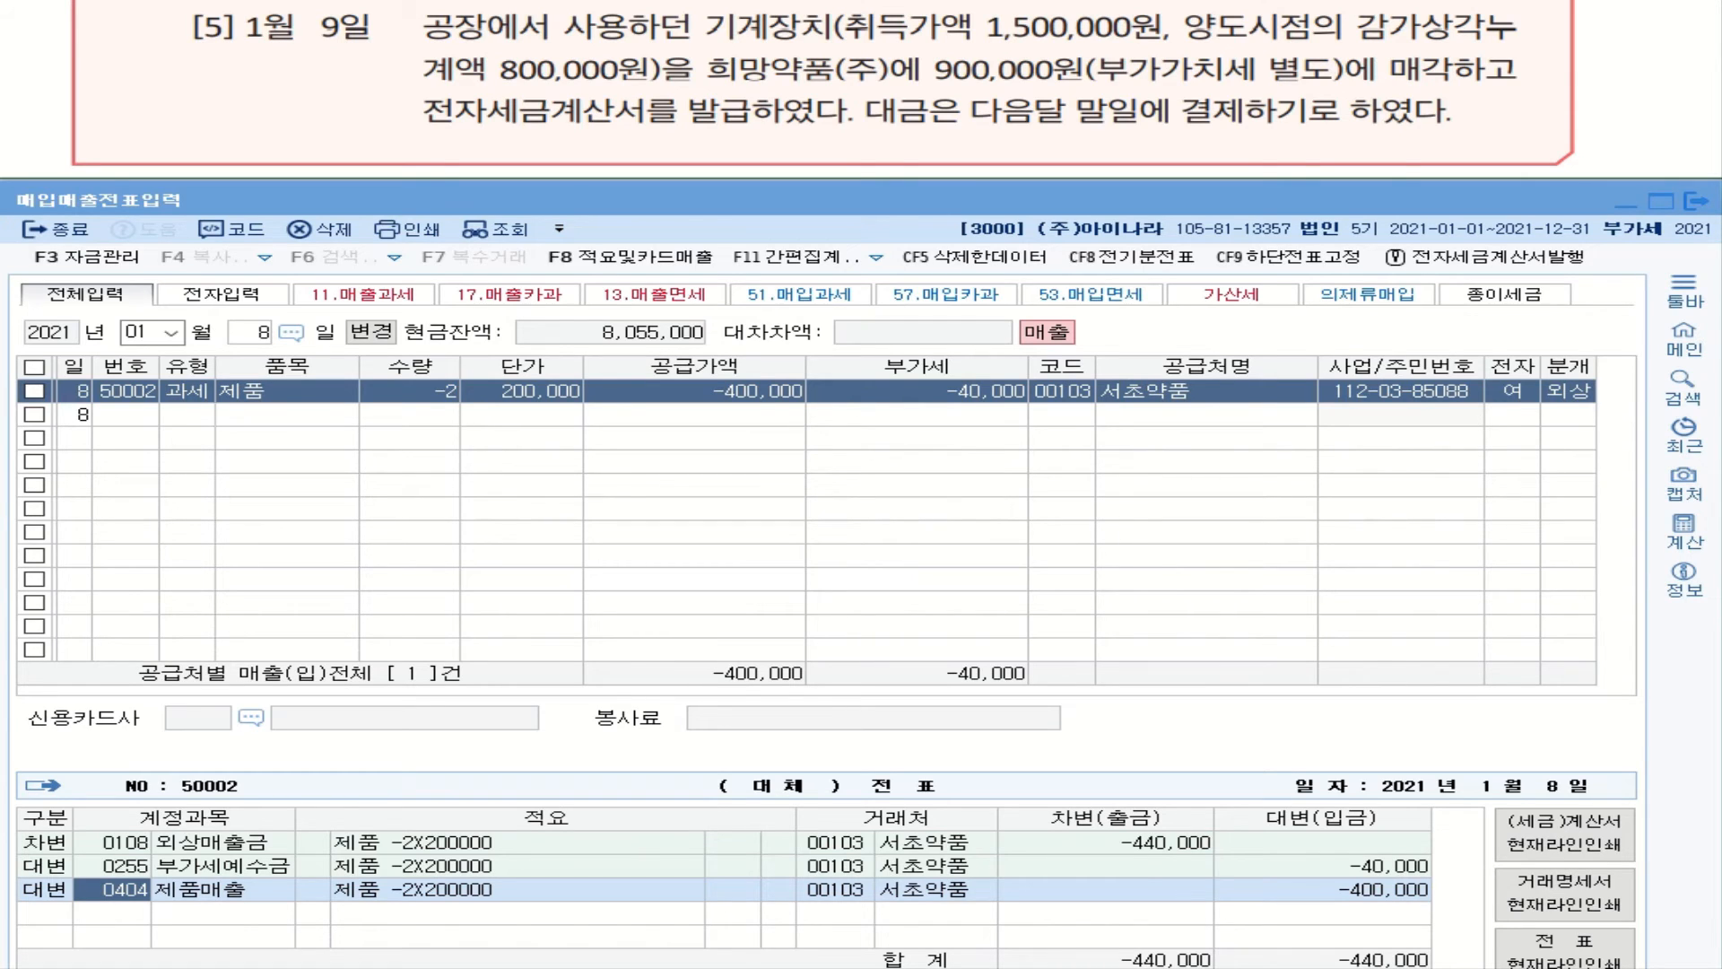
# Step: Underline the 1,500,000 cost and 800,000 depreciation, and handwrite a 장부 -100,000 note beside them
pyautogui.moveTo(845, 47); pyautogui.dragTo(1125, 53)
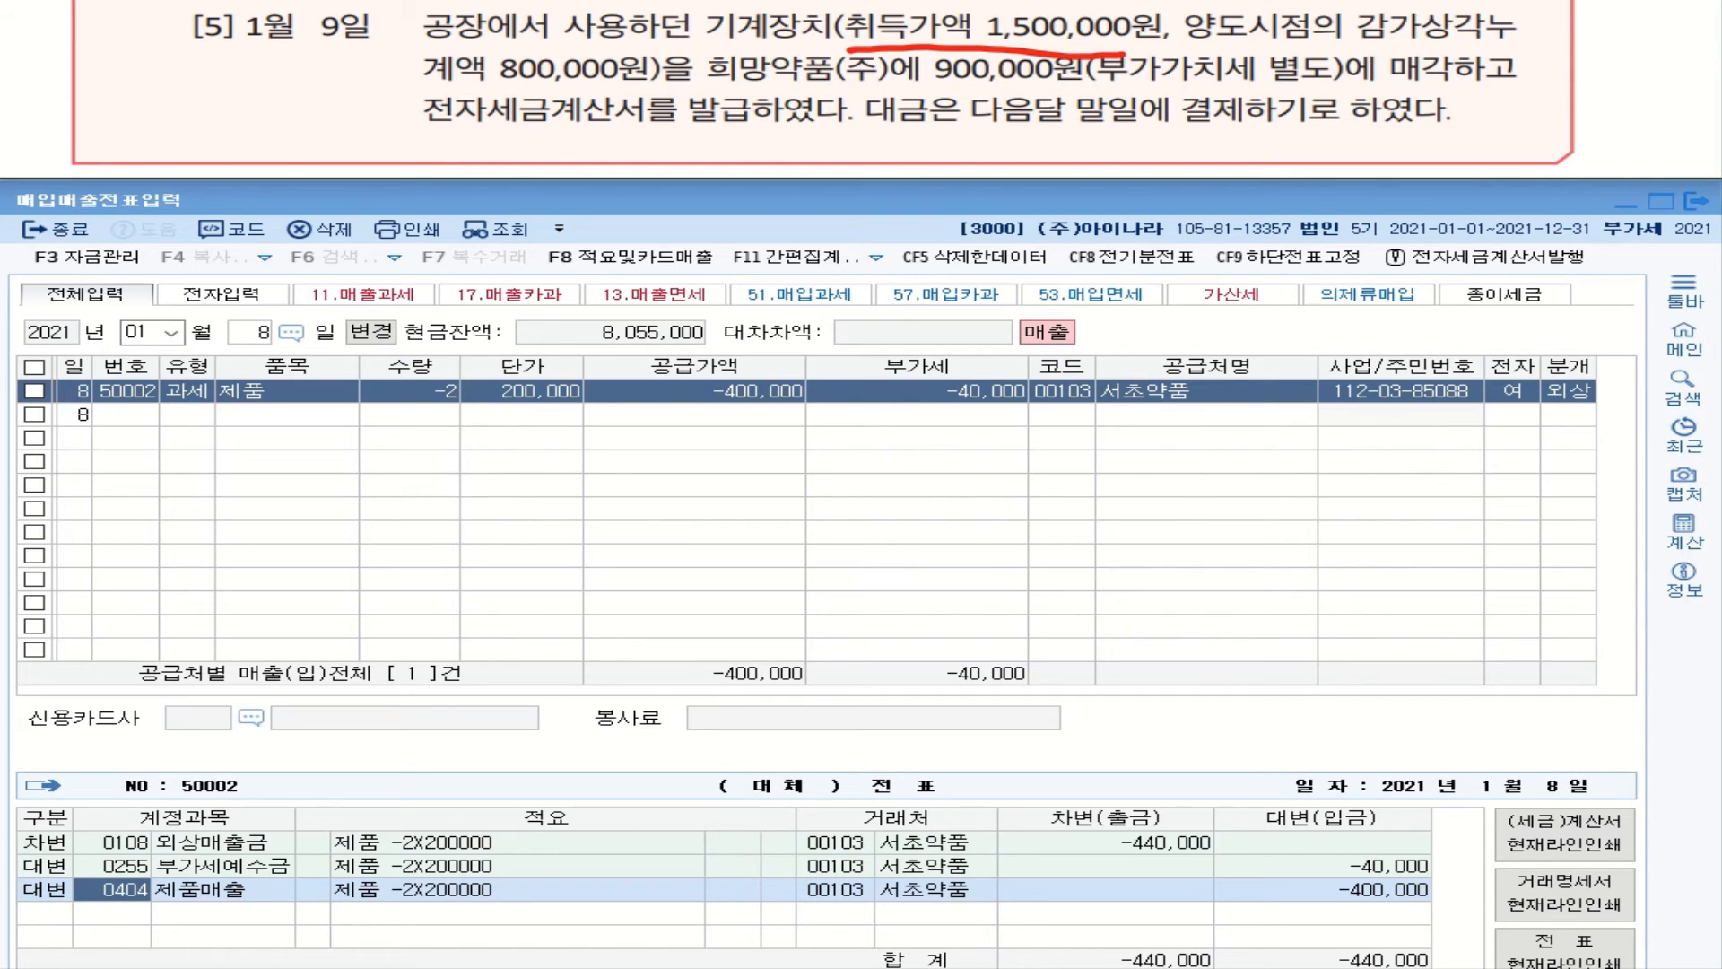
pyautogui.moveTo(432, 81); pyautogui.dragTo(657, 81)
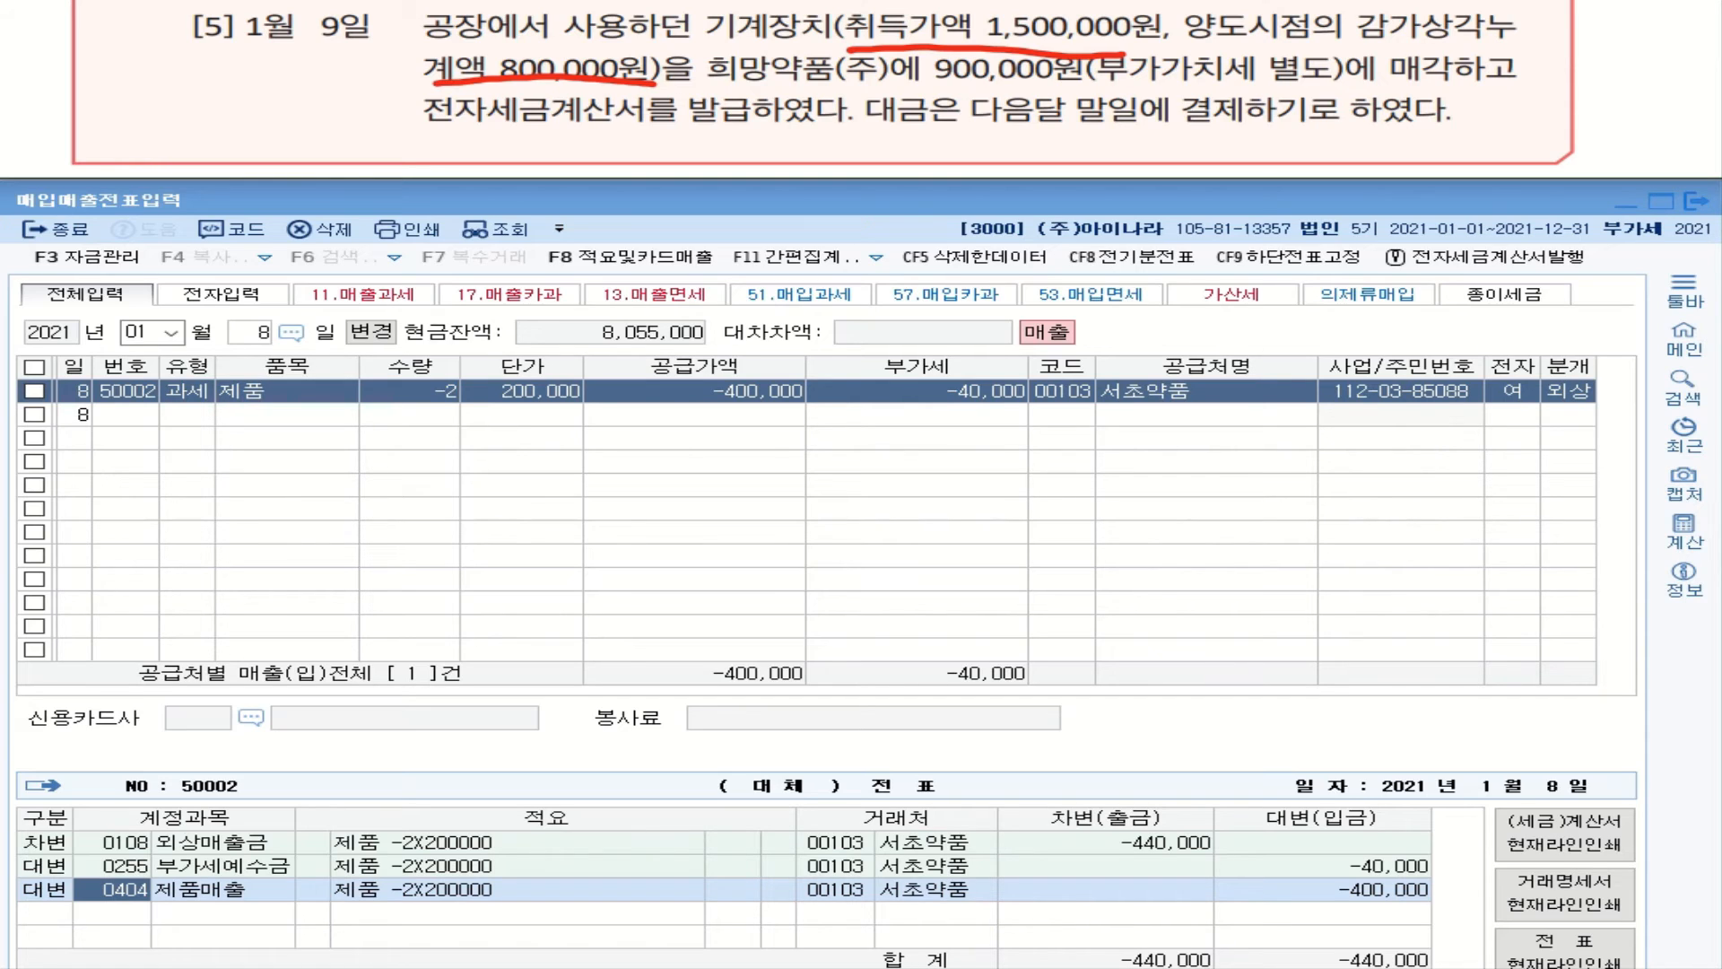
pyautogui.moveTo(67, 74); pyautogui.dragTo(172, 61)
pyautogui.moveTo(215, 71); pyautogui.dragTo(201, 63)
pyautogui.moveTo(230, 63)
pyautogui.mouseDown()
pyautogui.moveTo(258, 66)
pyautogui.moveTo(237, 63)
pyautogui.mouseUp()
pyautogui.moveTo(269, 62); pyautogui.dragTo(280, 61)
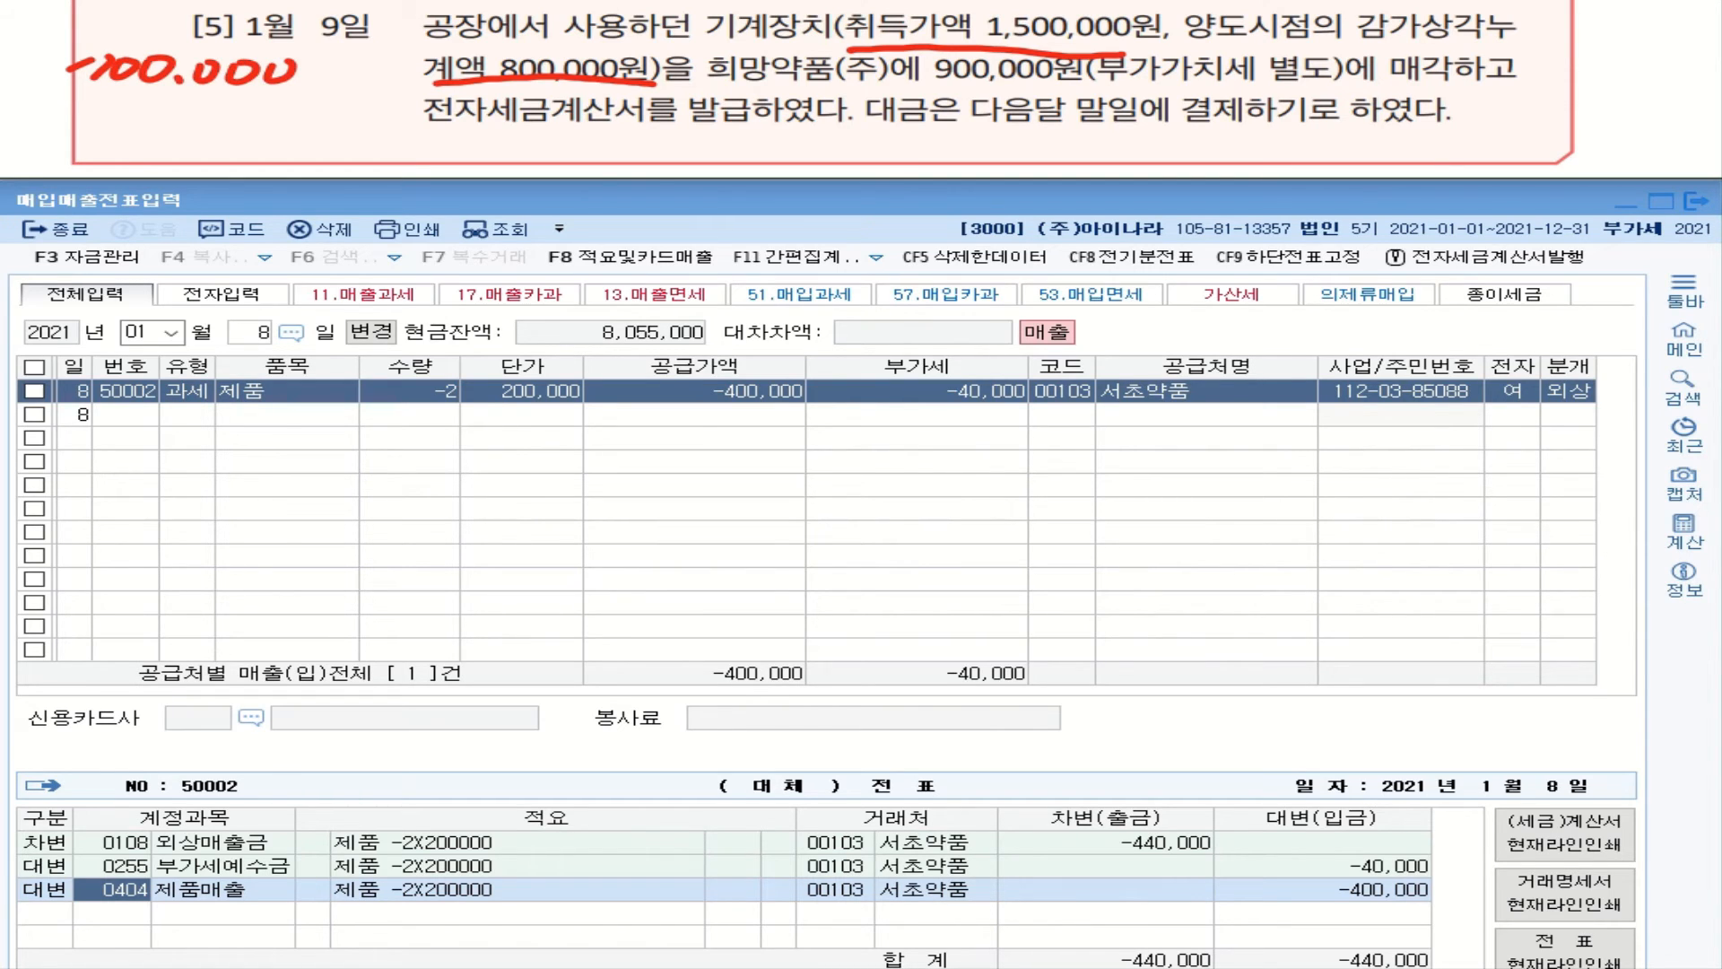
pyautogui.moveTo(21, 17); pyautogui.dragTo(59, 30)
pyautogui.moveTo(64, 10); pyautogui.dragTo(87, 20)
pyautogui.moveTo(49, 37); pyautogui.dragTo(43, 37)
pyautogui.moveTo(97, 5)
pyautogui.mouseDown()
pyautogui.moveTo(99, 30)
pyautogui.moveTo(126, 4)
pyautogui.mouseUp()
pyautogui.moveTo(108, 18); pyautogui.dragTo(138, 32)
pyautogui.moveTo(110, 36); pyautogui.dragTo(109, 47)
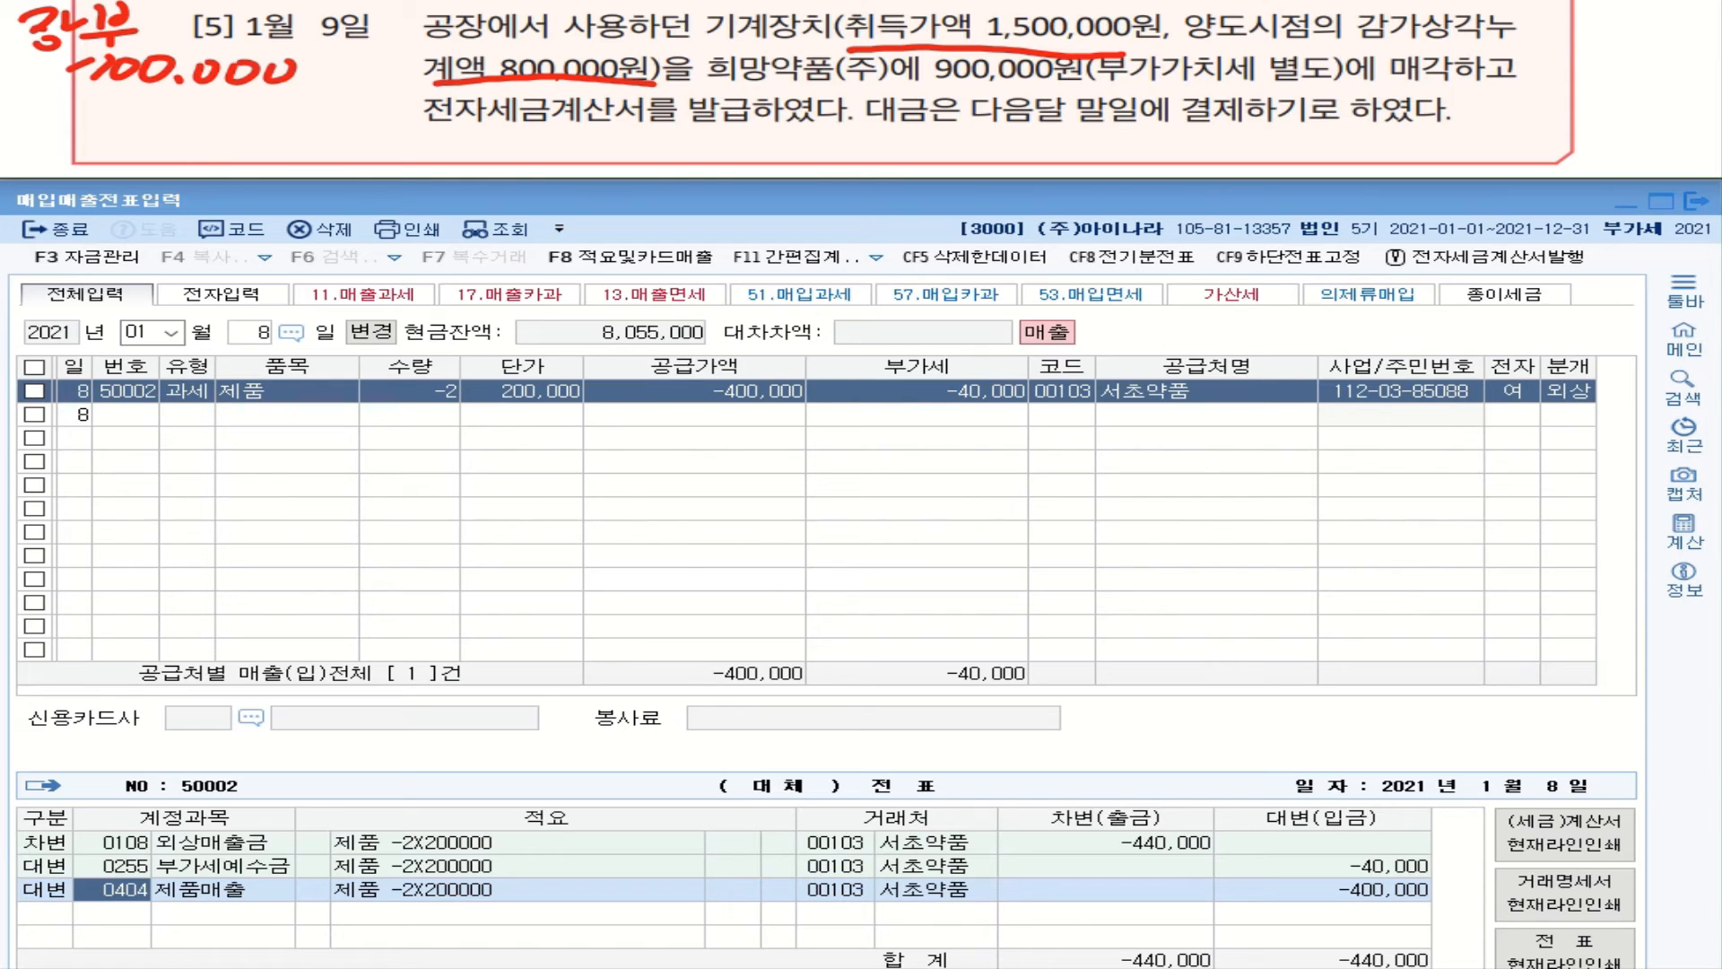
# Step: Circle 별도, write a 200,000 이익 note, then circle 전자 and underline 발급
pyautogui.moveTo(1269, 88)
pyautogui.mouseDown()
pyautogui.moveTo(1318, 93)
pyautogui.moveTo(1286, 50)
pyautogui.moveTo(1274, 90)
pyautogui.mouseUp()
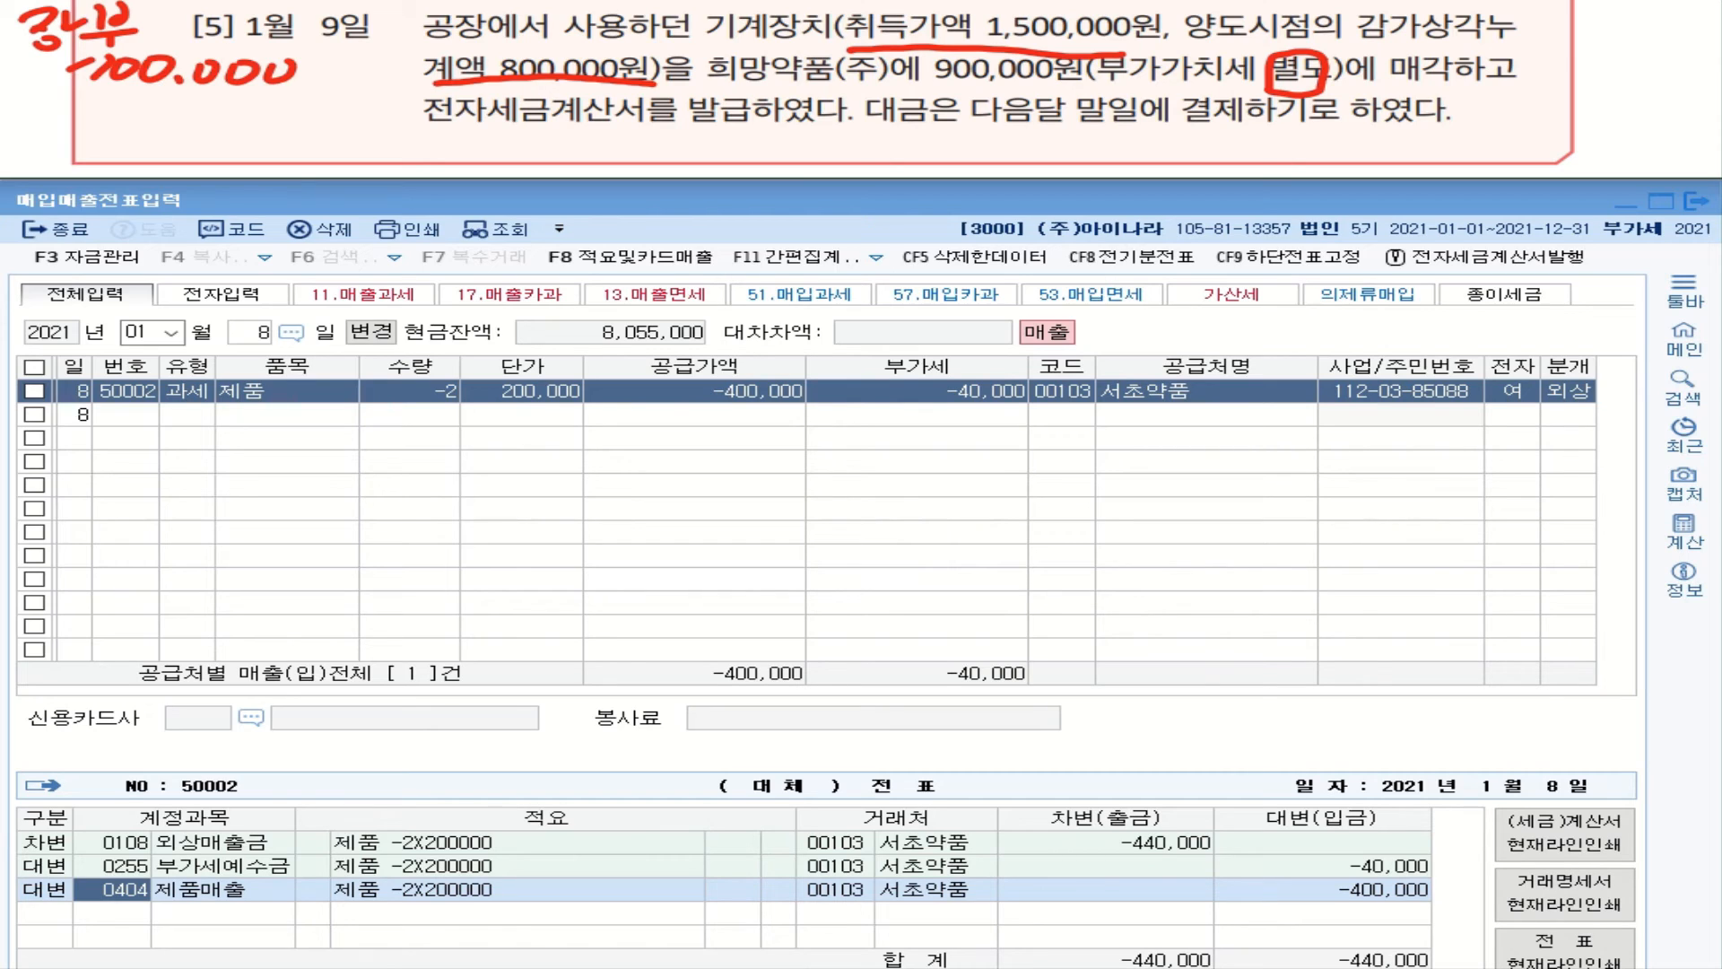
pyautogui.moveTo(36, 114); pyautogui.dragTo(75, 127)
pyautogui.moveTo(85, 110)
pyautogui.mouseDown()
pyautogui.moveTo(78, 124)
pyautogui.moveTo(86, 110)
pyautogui.mouseUp()
pyautogui.moveTo(111, 111)
pyautogui.mouseDown()
pyautogui.moveTo(127, 113)
pyautogui.moveTo(109, 110)
pyautogui.mouseUp()
pyautogui.moveTo(135, 118); pyautogui.dragTo(133, 127)
pyautogui.moveTo(154, 113)
pyautogui.mouseDown()
pyautogui.moveTo(172, 113)
pyautogui.moveTo(157, 110)
pyautogui.mouseUp()
pyautogui.moveTo(191, 110); pyautogui.dragTo(250, 109)
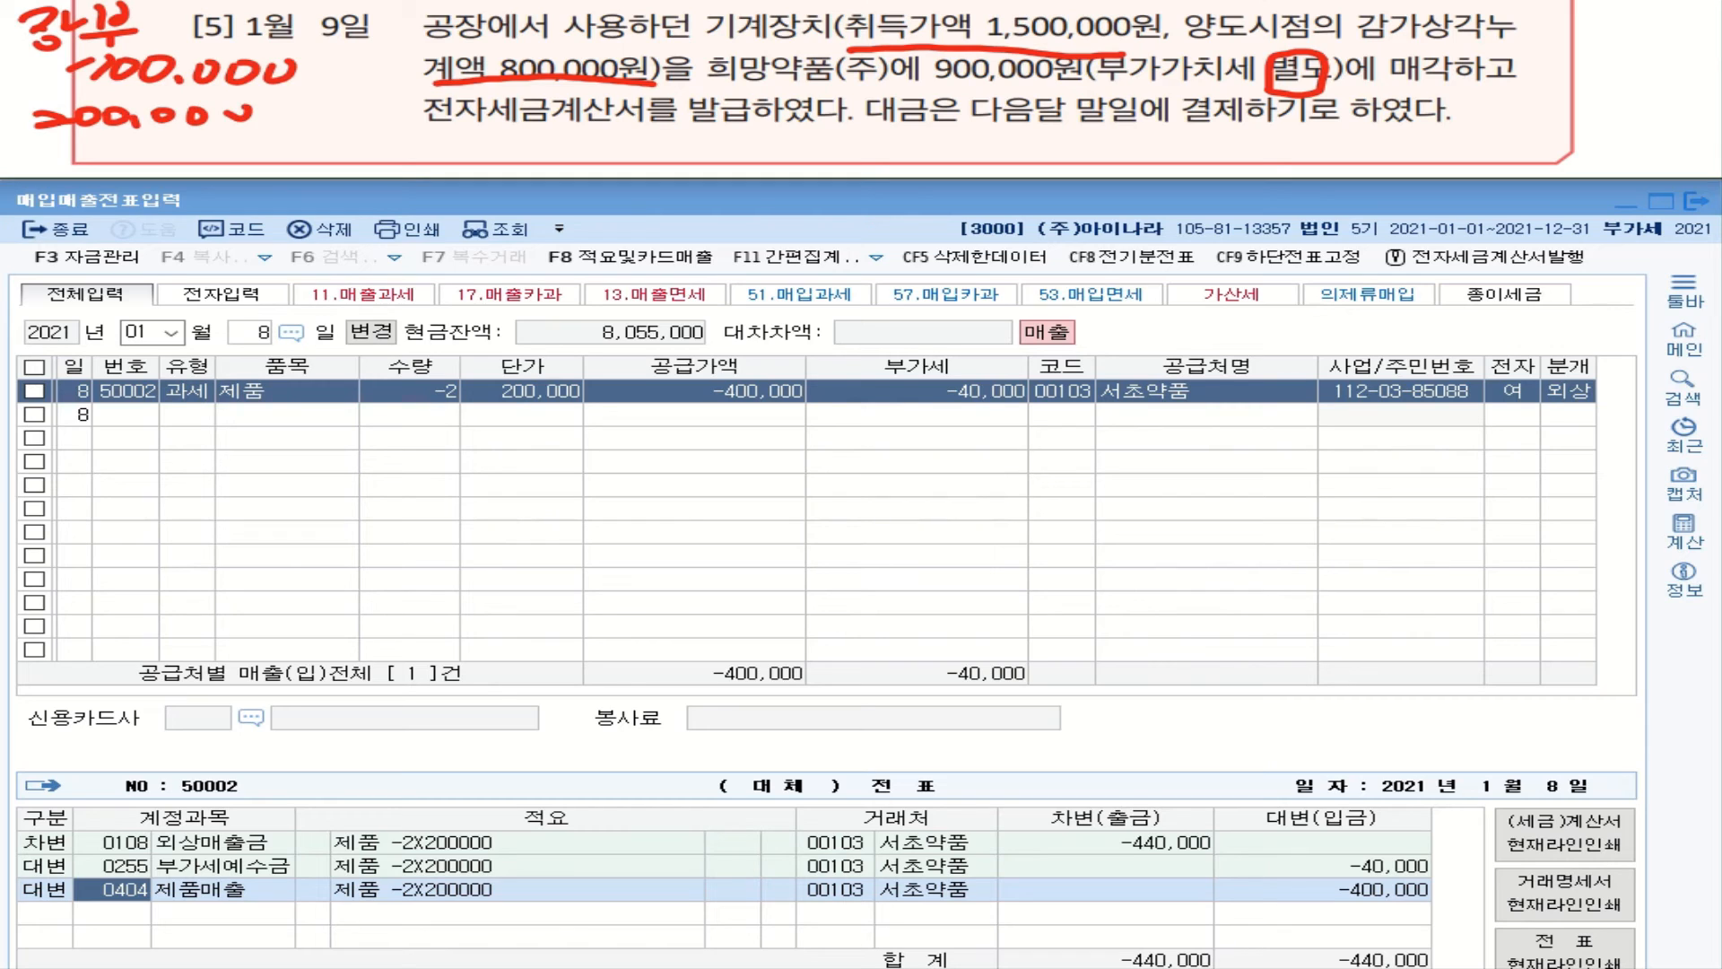
pyautogui.moveTo(101, 138)
pyautogui.mouseDown()
pyautogui.moveTo(127, 161)
pyautogui.moveTo(149, 135)
pyautogui.mouseUp()
pyautogui.moveTo(170, 136)
pyautogui.mouseDown()
pyautogui.moveTo(190, 167)
pyautogui.moveTo(244, 113)
pyautogui.mouseUp()
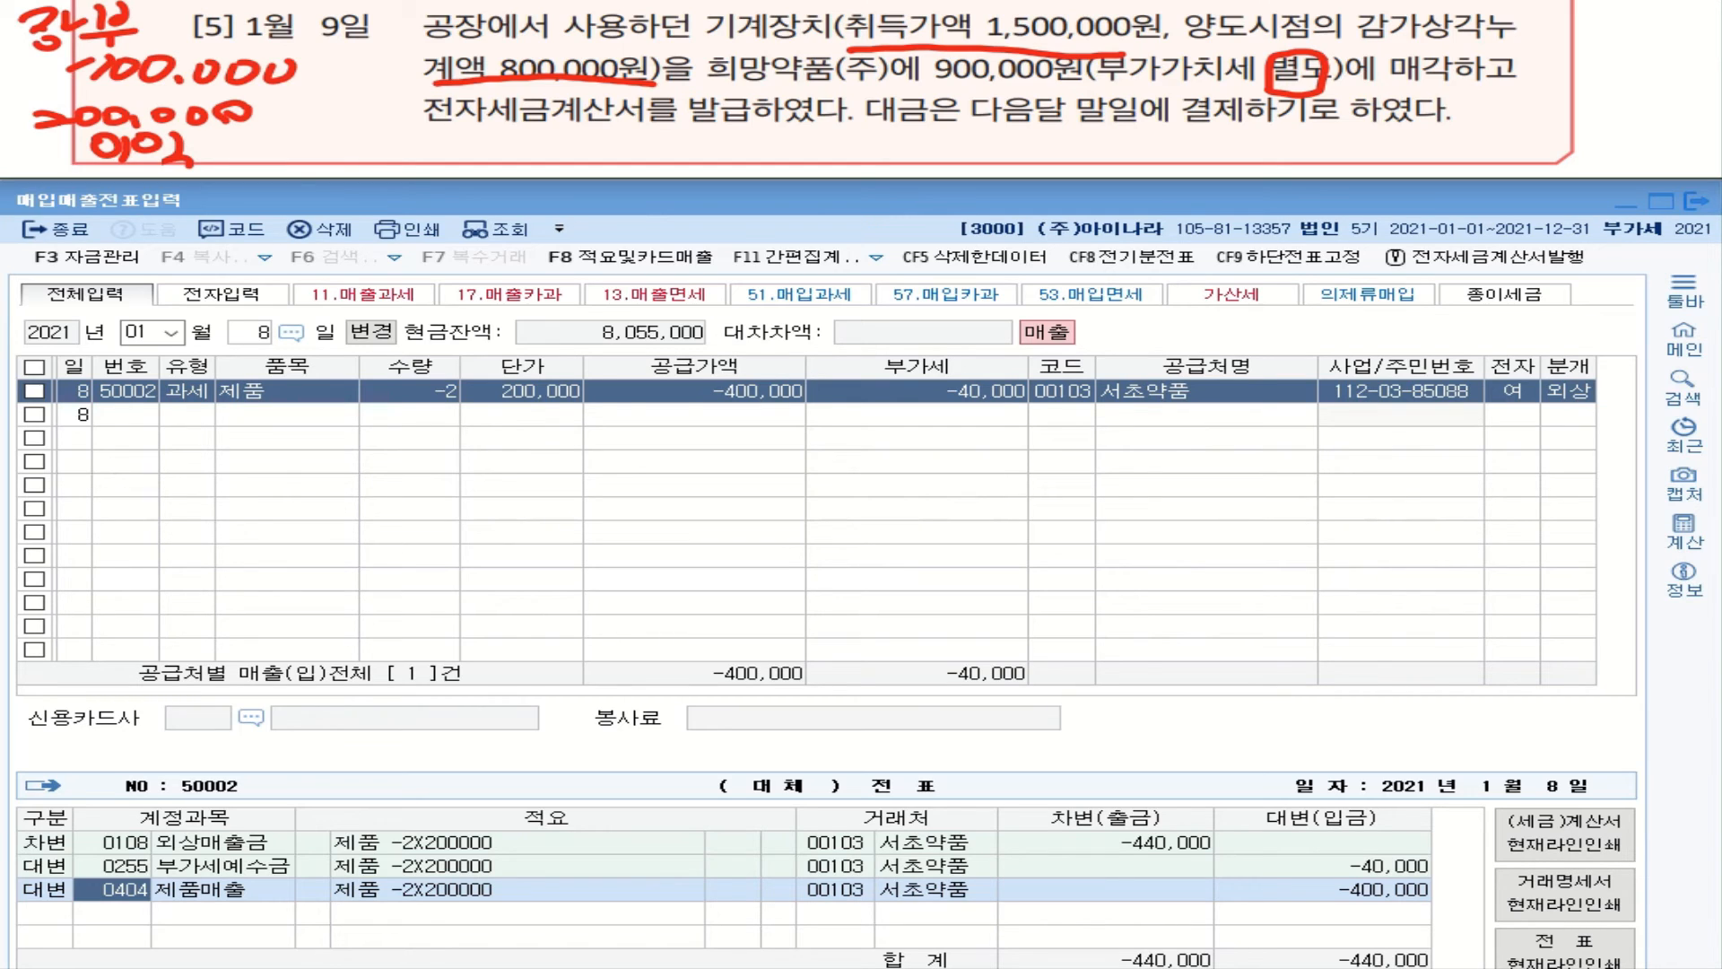
pyautogui.moveTo(463, 122)
pyautogui.mouseDown()
pyautogui.moveTo(427, 90)
pyautogui.moveTo(484, 115)
pyautogui.mouseUp()
pyautogui.moveTo(688, 125); pyautogui.dragTo(745, 118)
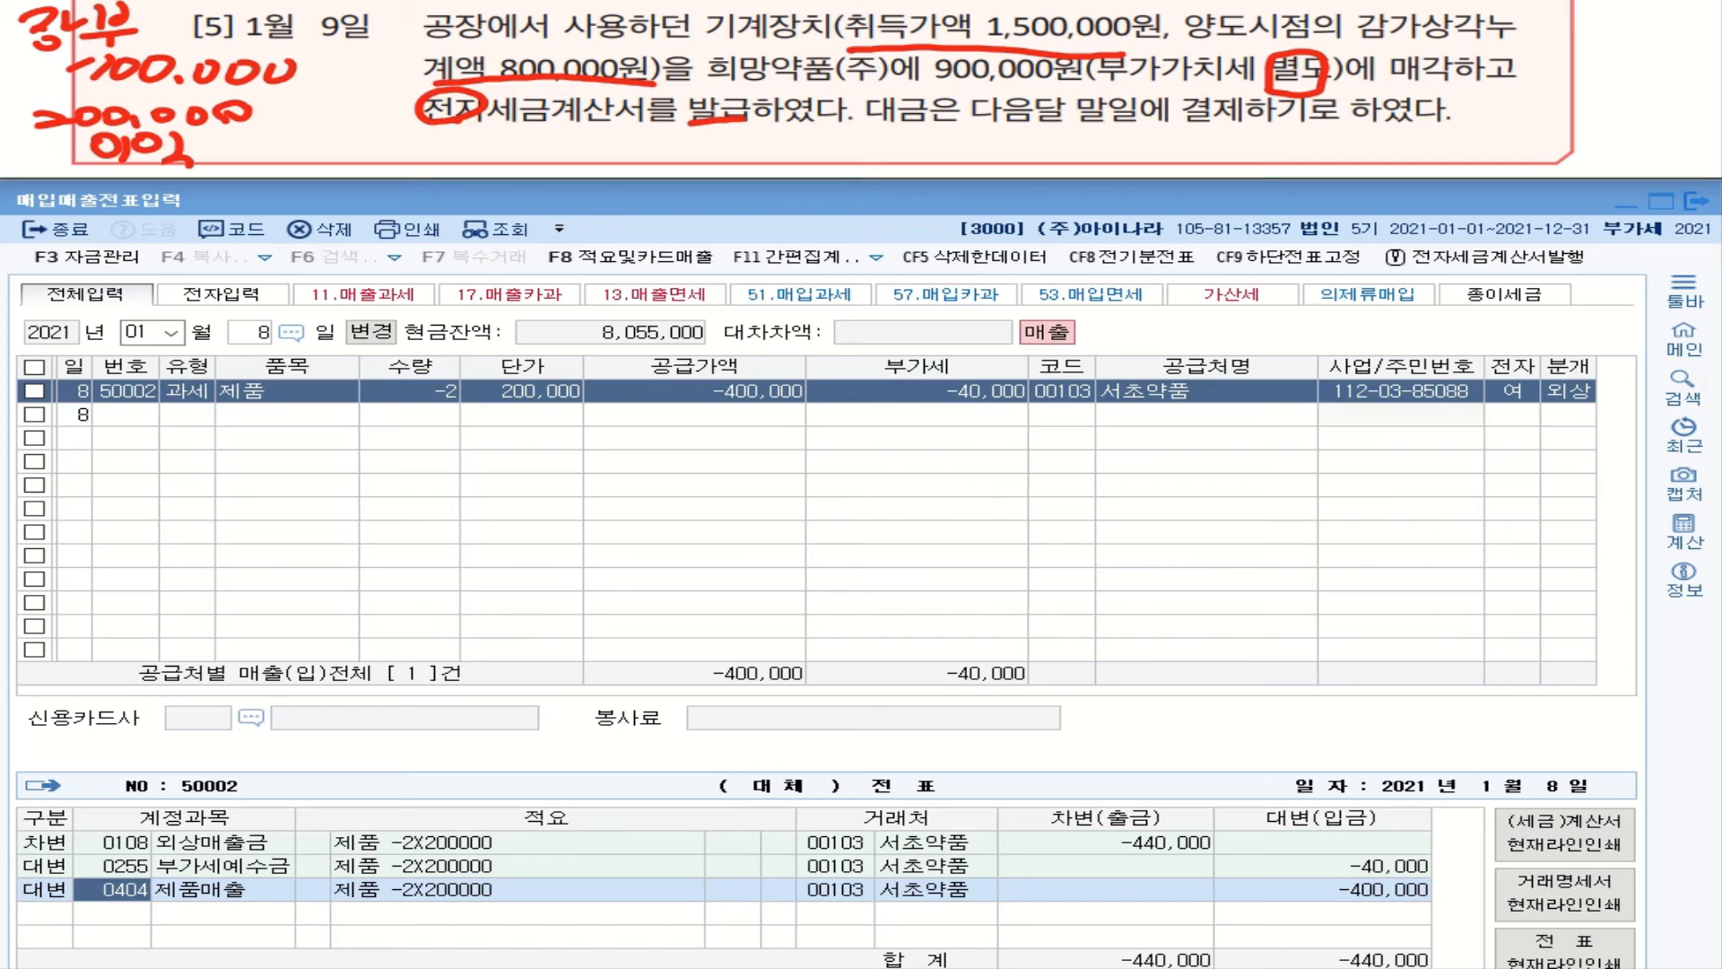
# Step: Note 11.과세 under the invoice phrase and write 외상 beside the underlined 다음달 말일에
pyautogui.moveTo(475, 142)
pyautogui.mouseDown()
pyautogui.moveTo(479, 163)
pyautogui.moveTo(574, 146)
pyautogui.moveTo(585, 163)
pyautogui.moveTo(666, 163)
pyautogui.mouseUp()
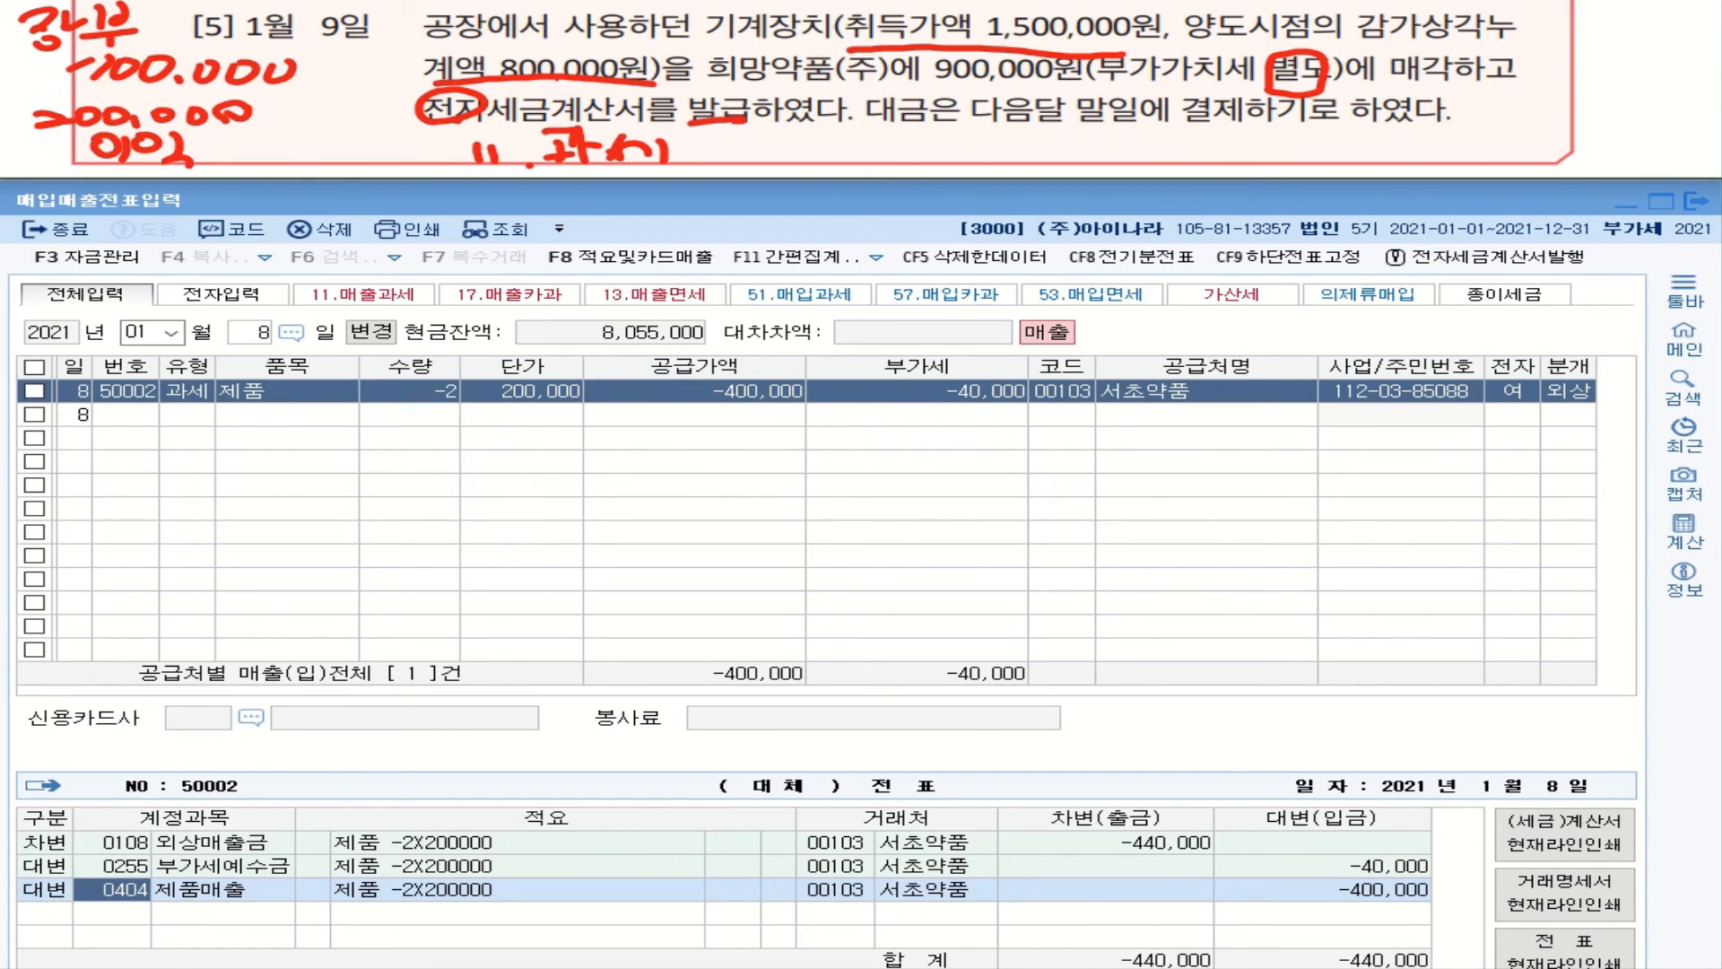
pyautogui.moveTo(971, 126)
pyautogui.mouseDown()
pyautogui.moveTo(1235, 124)
pyautogui.moveTo(967, 158)
pyautogui.moveTo(991, 163)
pyautogui.mouseUp()
pyautogui.moveTo(982, 145)
pyautogui.mouseDown()
pyautogui.moveTo(984, 175)
pyautogui.moveTo(1037, 139)
pyautogui.mouseUp()
pyautogui.moveTo(1035, 158); pyautogui.dragTo(1052, 165)
pyautogui.moveTo(1059, 135); pyautogui.dragTo(1060, 168)
pyautogui.moveTo(1082, 136)
pyautogui.mouseDown()
pyautogui.moveTo(1069, 156)
pyautogui.moveTo(1089, 155)
pyautogui.mouseUp()
pyautogui.moveTo(1099, 133); pyautogui.dragTo(1105, 158)
pyautogui.moveTo(1073, 156); pyautogui.dragTo(1123, 169)
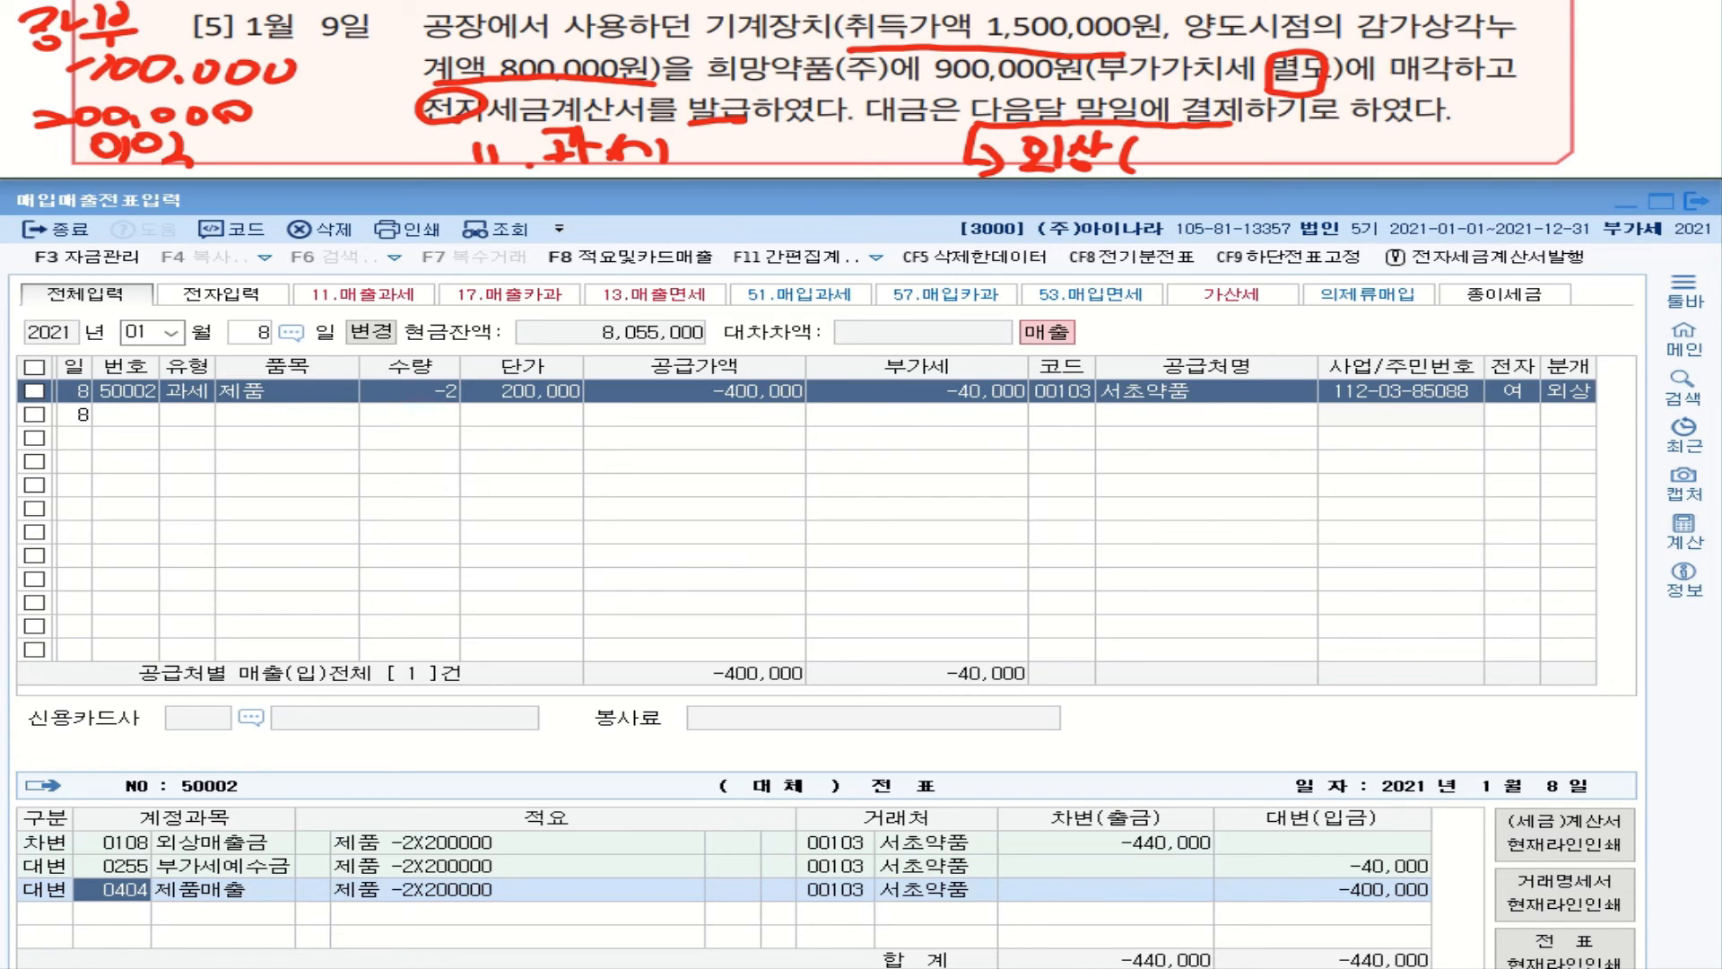
# Step: Circle 기계장치, draw an arrow to the 외상 note, and add (미수금) to it
pyautogui.moveTo(759, 51)
pyautogui.mouseDown()
pyautogui.moveTo(707, 13)
pyautogui.moveTo(767, 50)
pyautogui.moveTo(751, 48)
pyautogui.mouseUp()
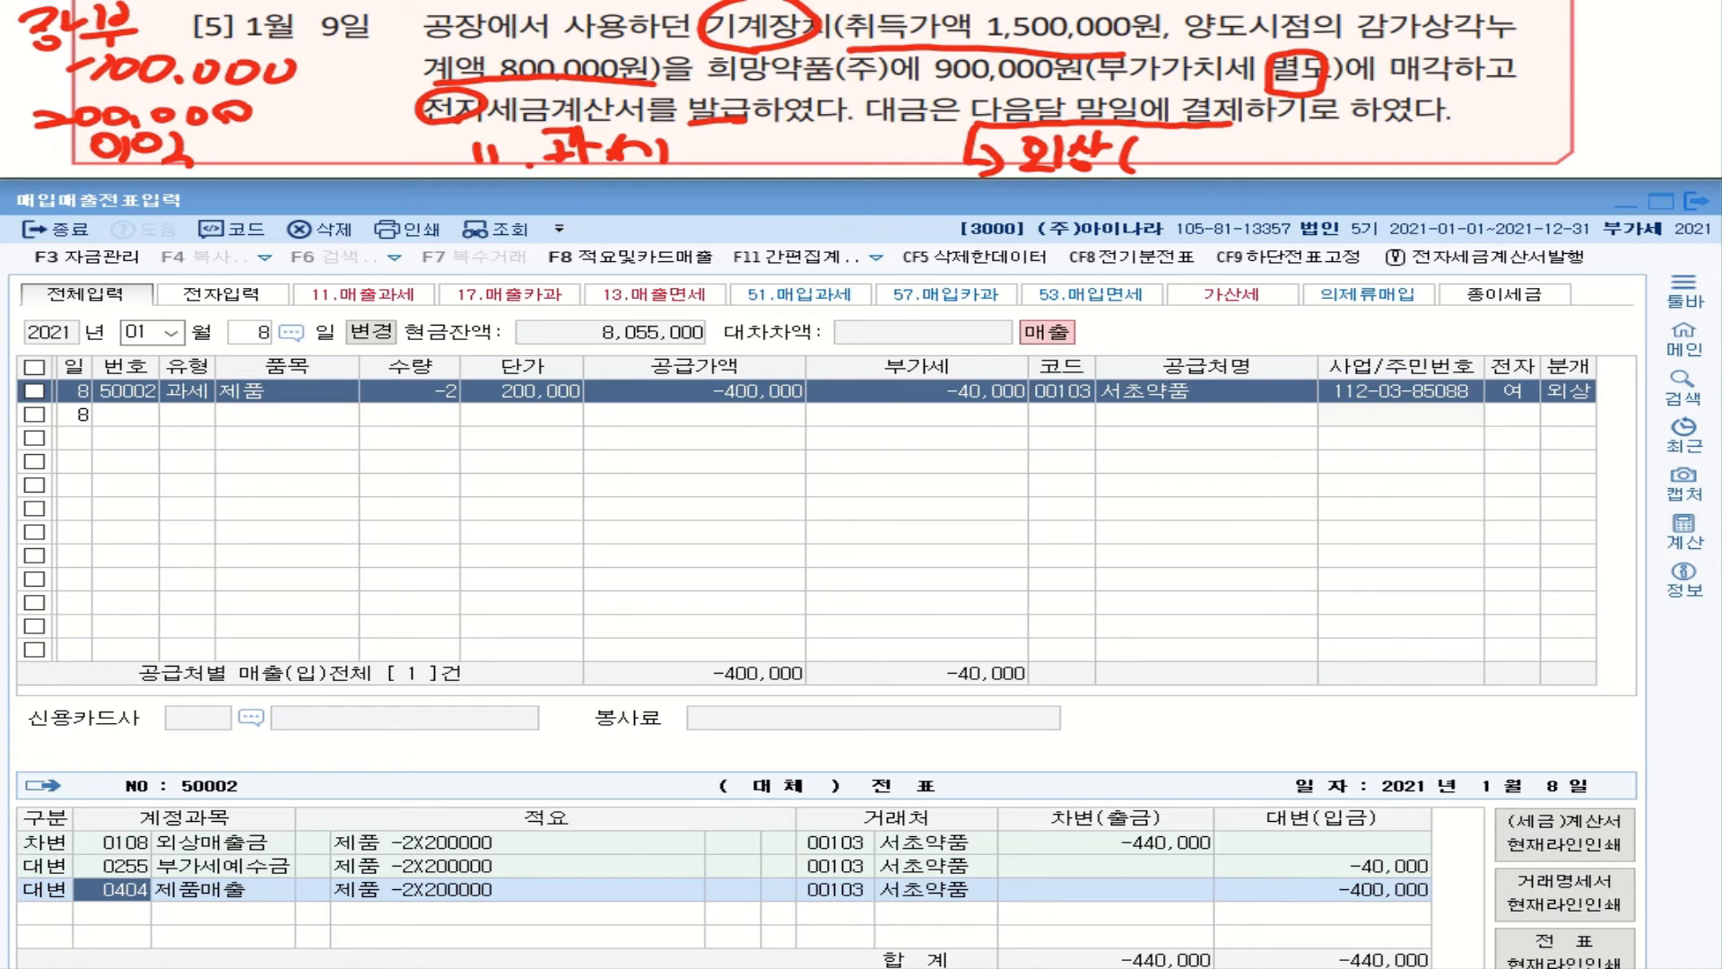
pyautogui.moveTo(773, 52)
pyautogui.mouseDown()
pyautogui.moveTo(1202, 134)
pyautogui.moveTo(1175, 169)
pyautogui.moveTo(1201, 165)
pyautogui.mouseUp()
pyautogui.moveTo(1177, 167); pyautogui.dragTo(1220, 169)
pyautogui.moveTo(1260, 142)
pyautogui.mouseDown()
pyautogui.moveTo(1246, 154)
pyautogui.moveTo(1283, 152)
pyautogui.mouseUp()
pyautogui.moveTo(1225, 162)
pyautogui.mouseDown()
pyautogui.moveTo(1301, 157)
pyautogui.moveTo(1278, 170)
pyautogui.mouseUp()
pyautogui.moveTo(1320, 134); pyautogui.dragTo(1350, 148)
pyautogui.moveTo(1298, 158); pyautogui.dragTo(1382, 176)
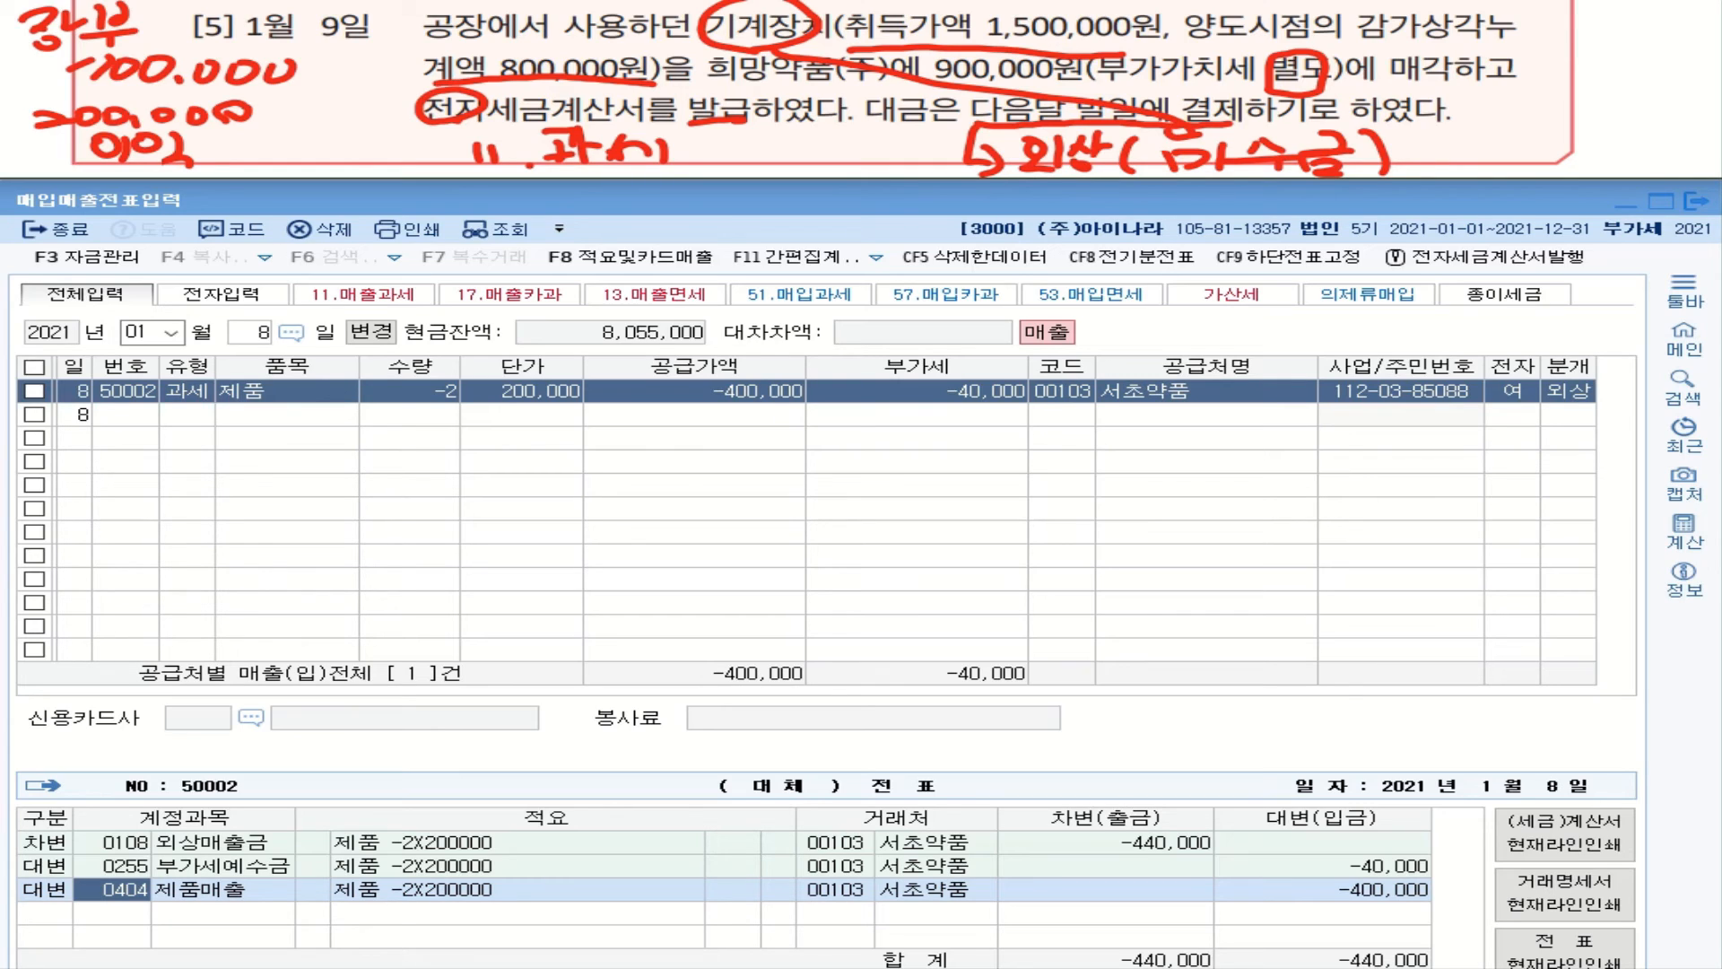
# Step: Start a January 9 row of type 11 (과세) for item 기계장치 매각, skipping quantity and unit price
pyautogui.click(263, 333)
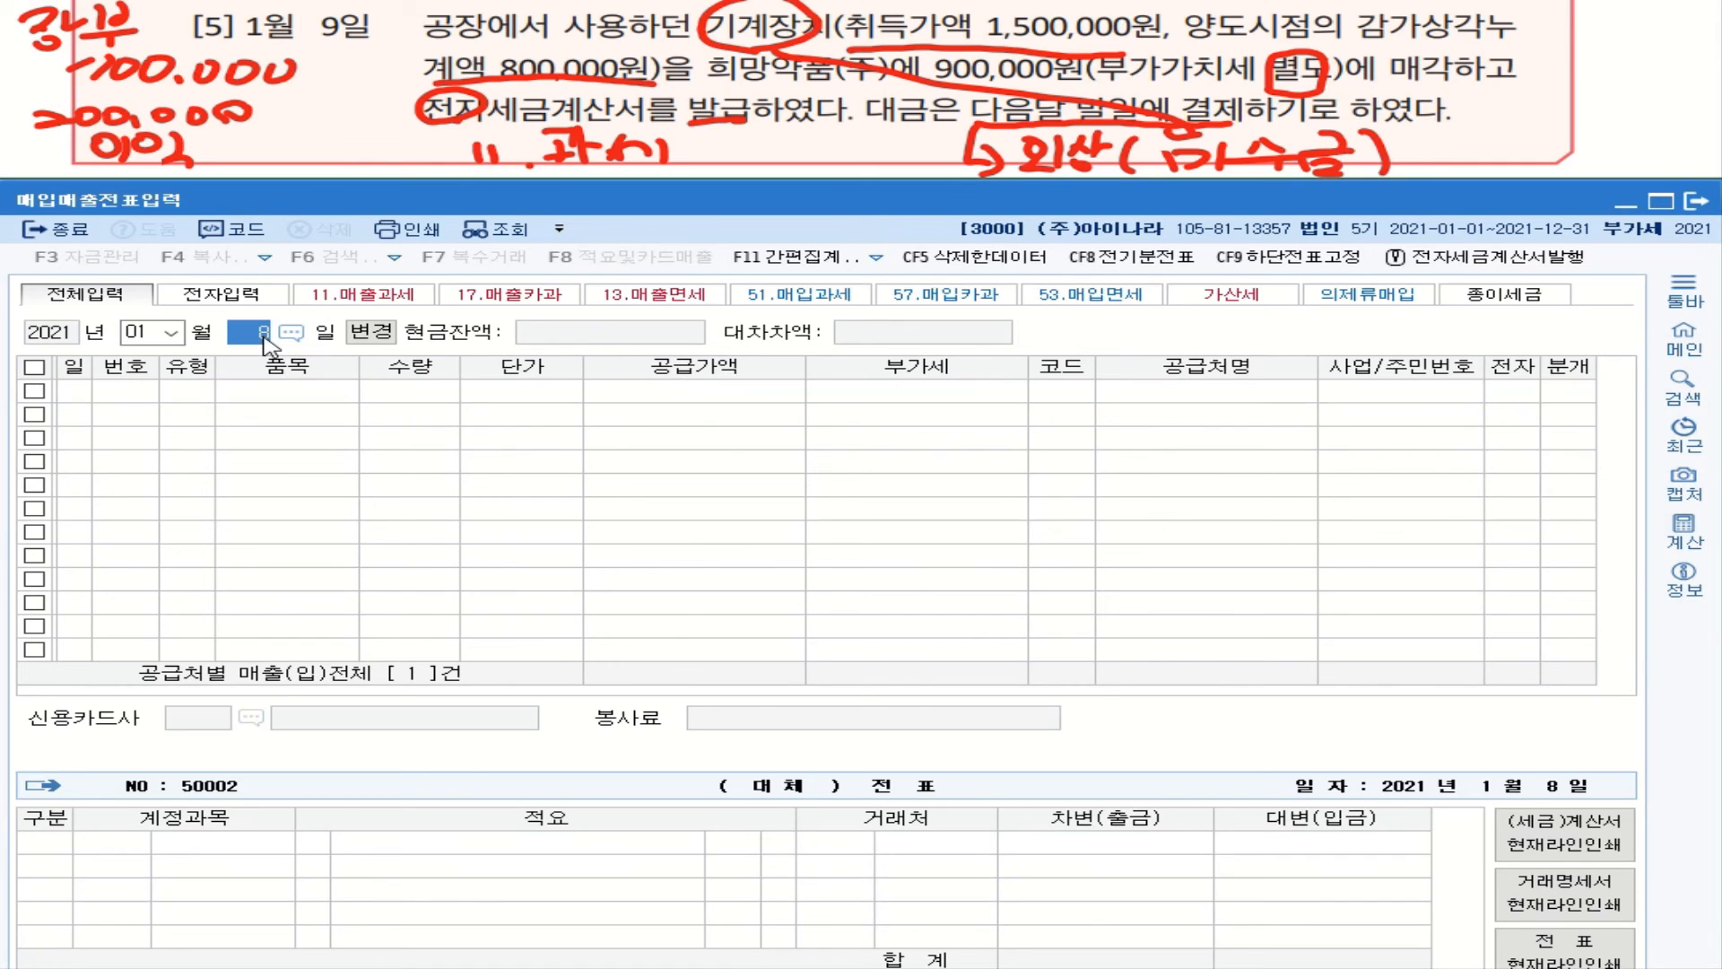
pyautogui.write('9')
pyautogui.press('Return')
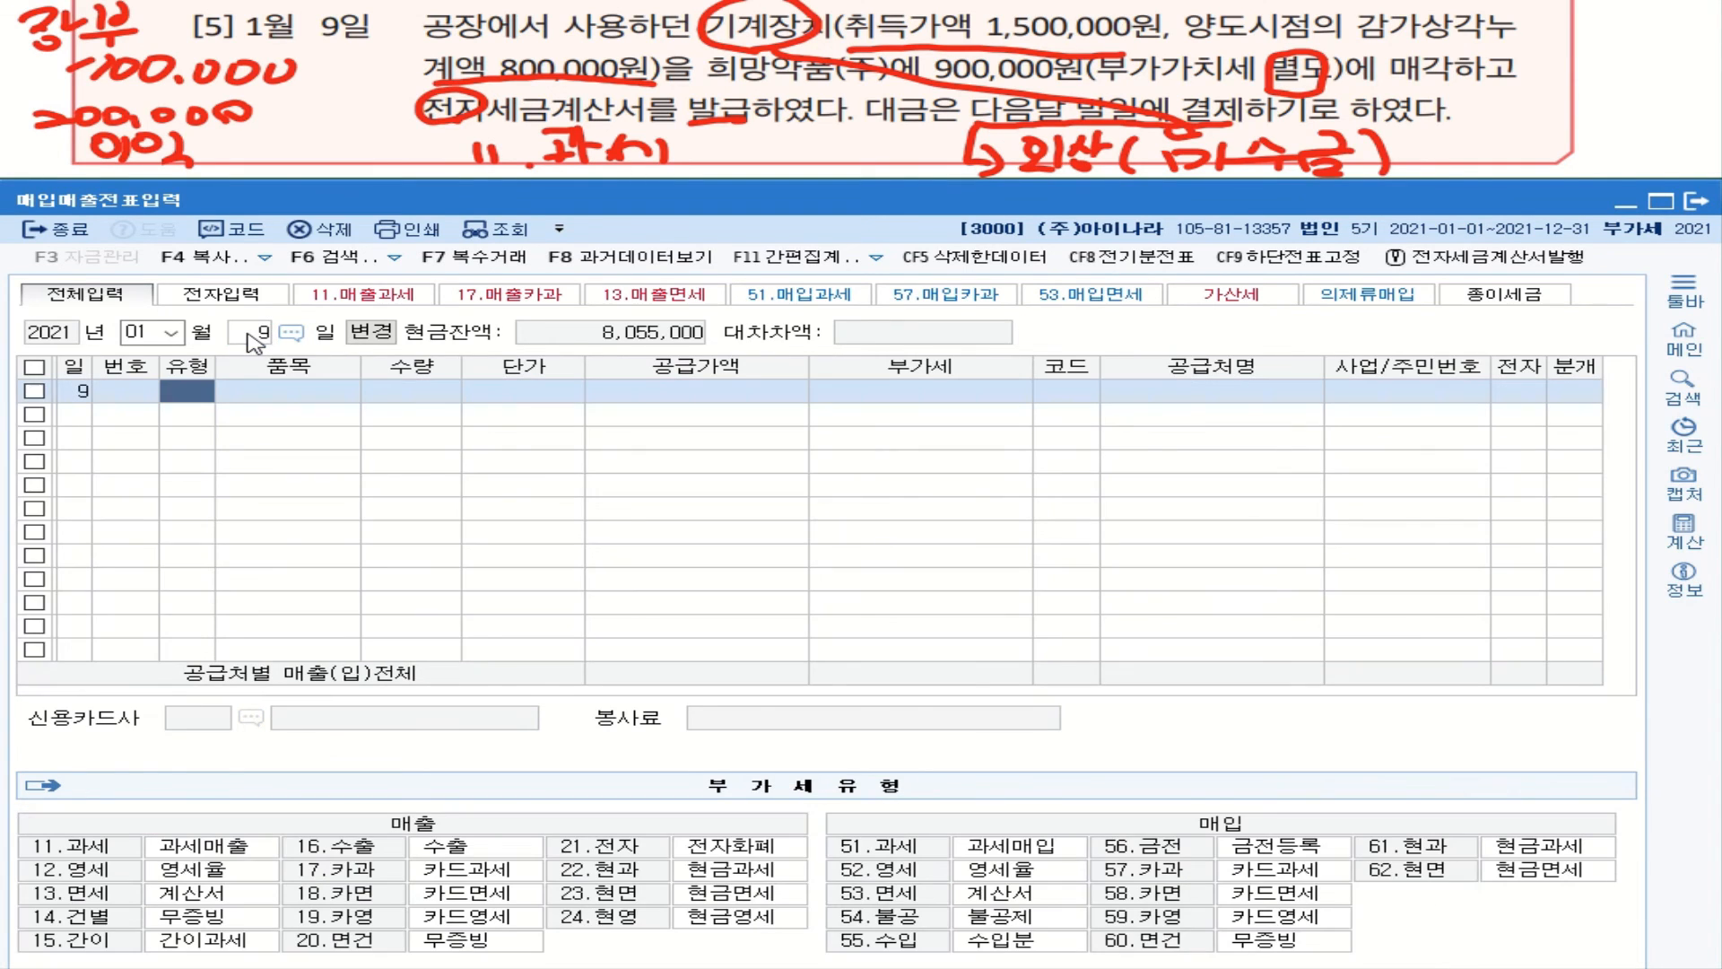
pyautogui.write('11')
pyautogui.press('Return')
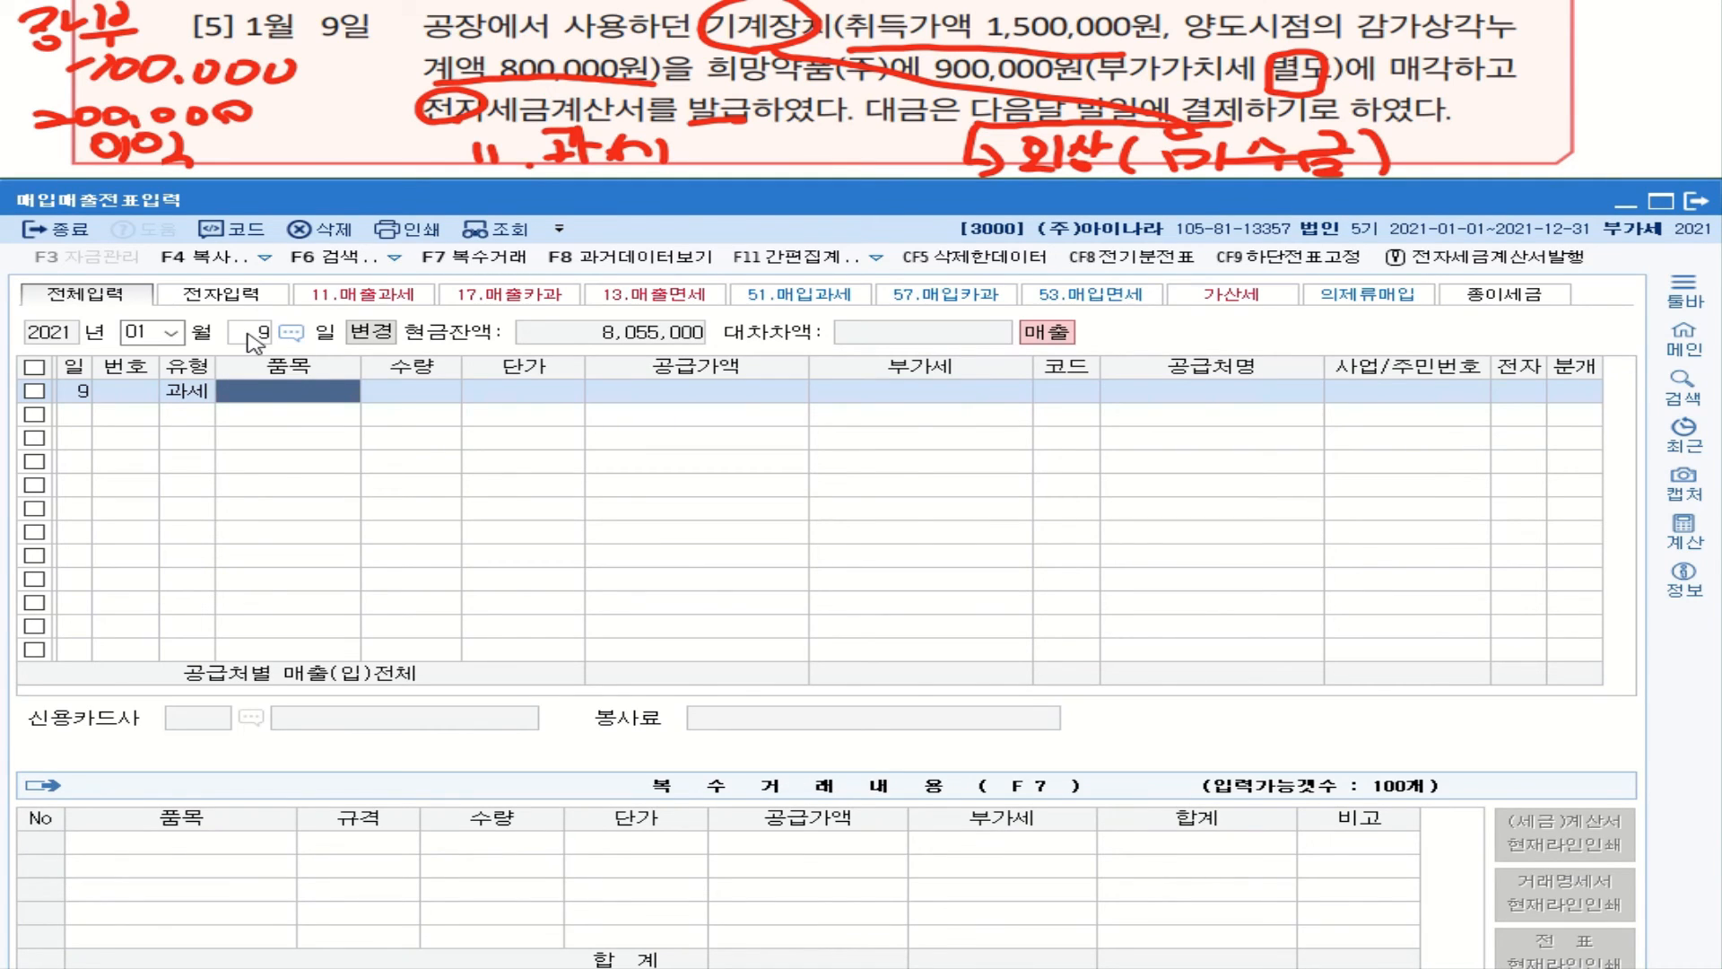
pyautogui.write('긱')
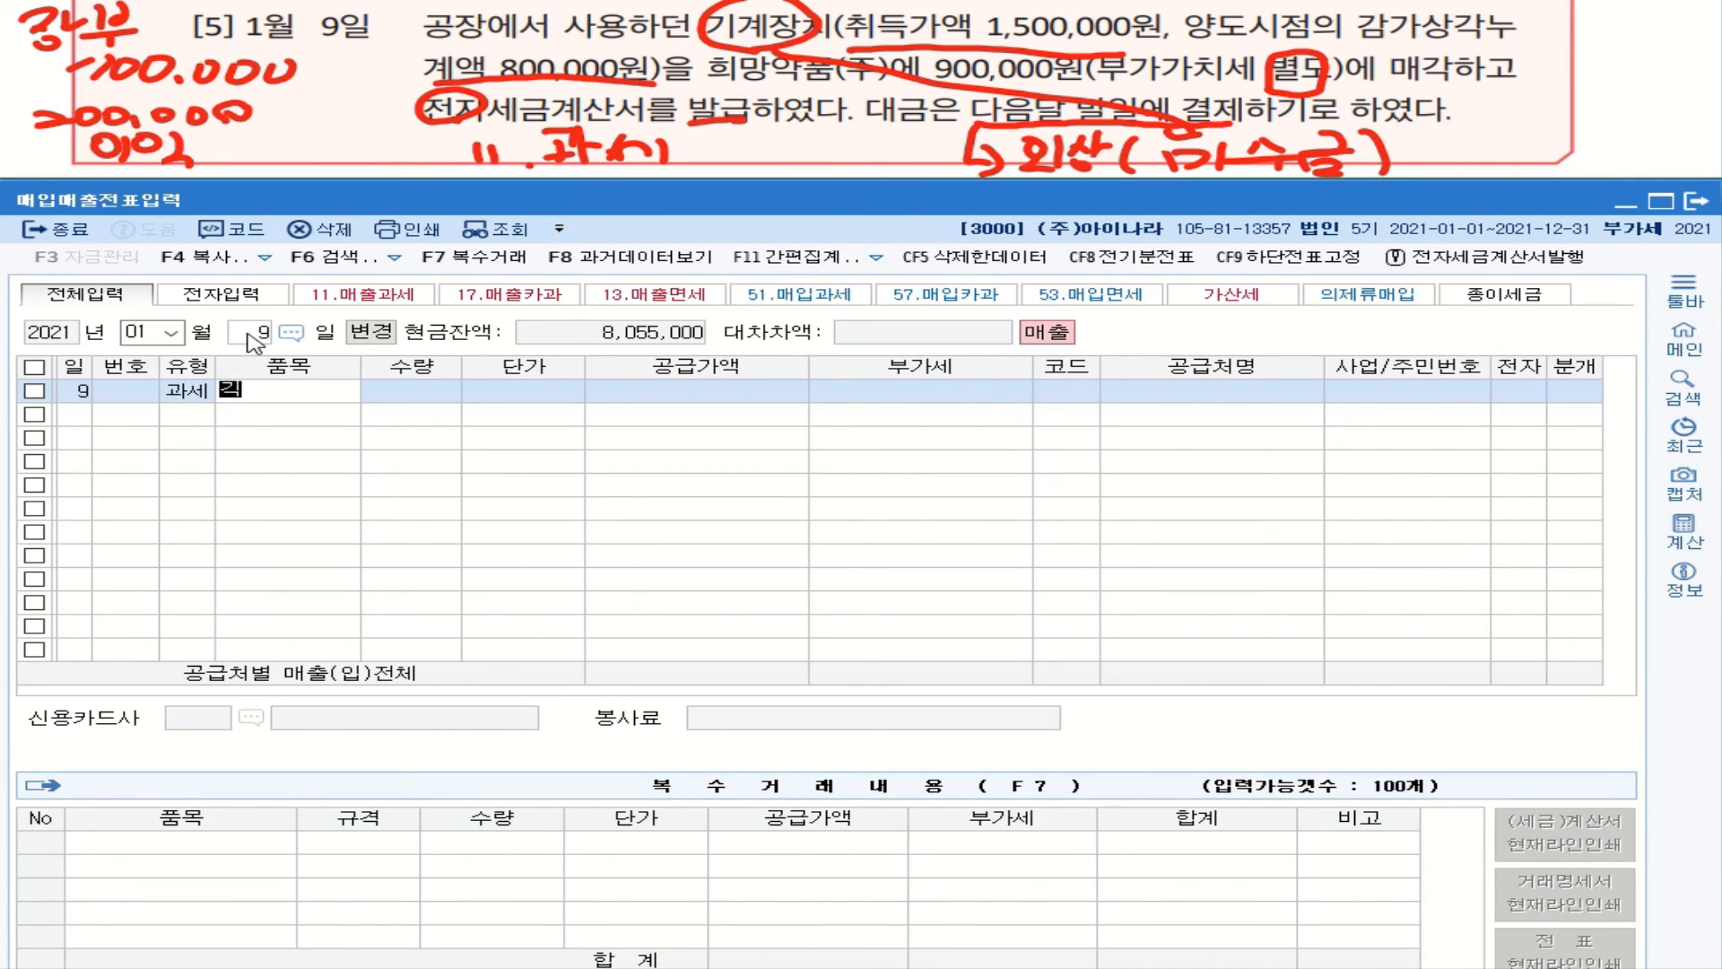
pyautogui.write('계')
pyautogui.write('장ㅊ')
pyautogui.write('ㅣ')
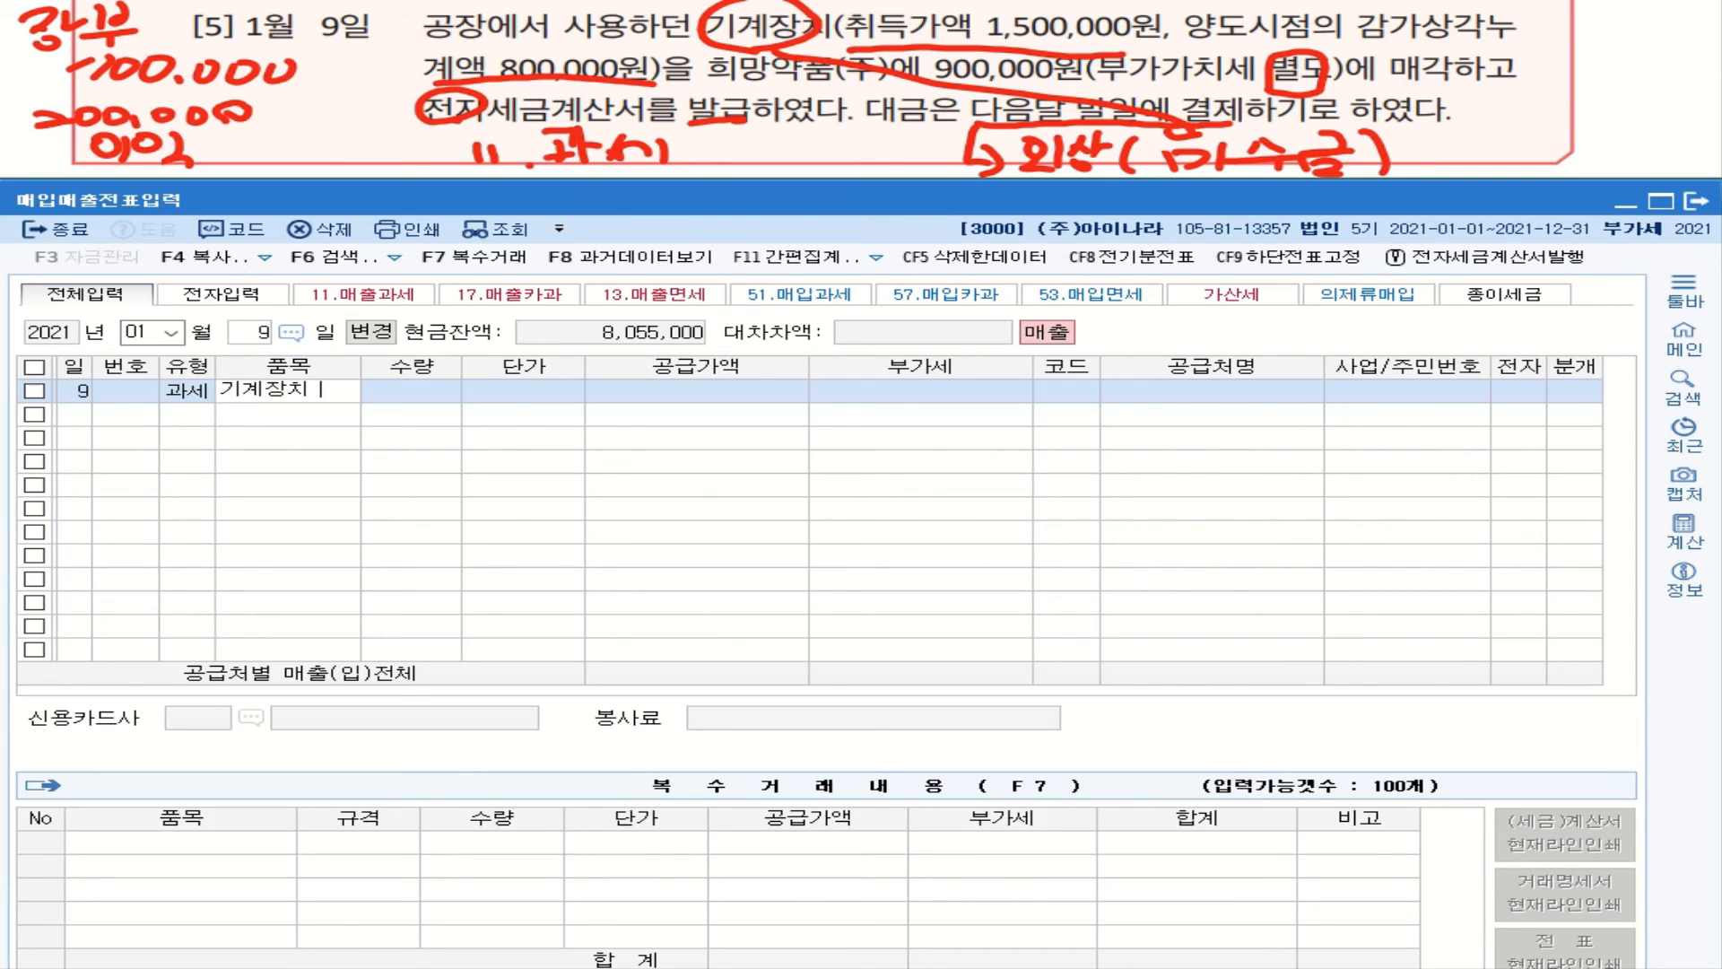
pyautogui.write(' 매각')
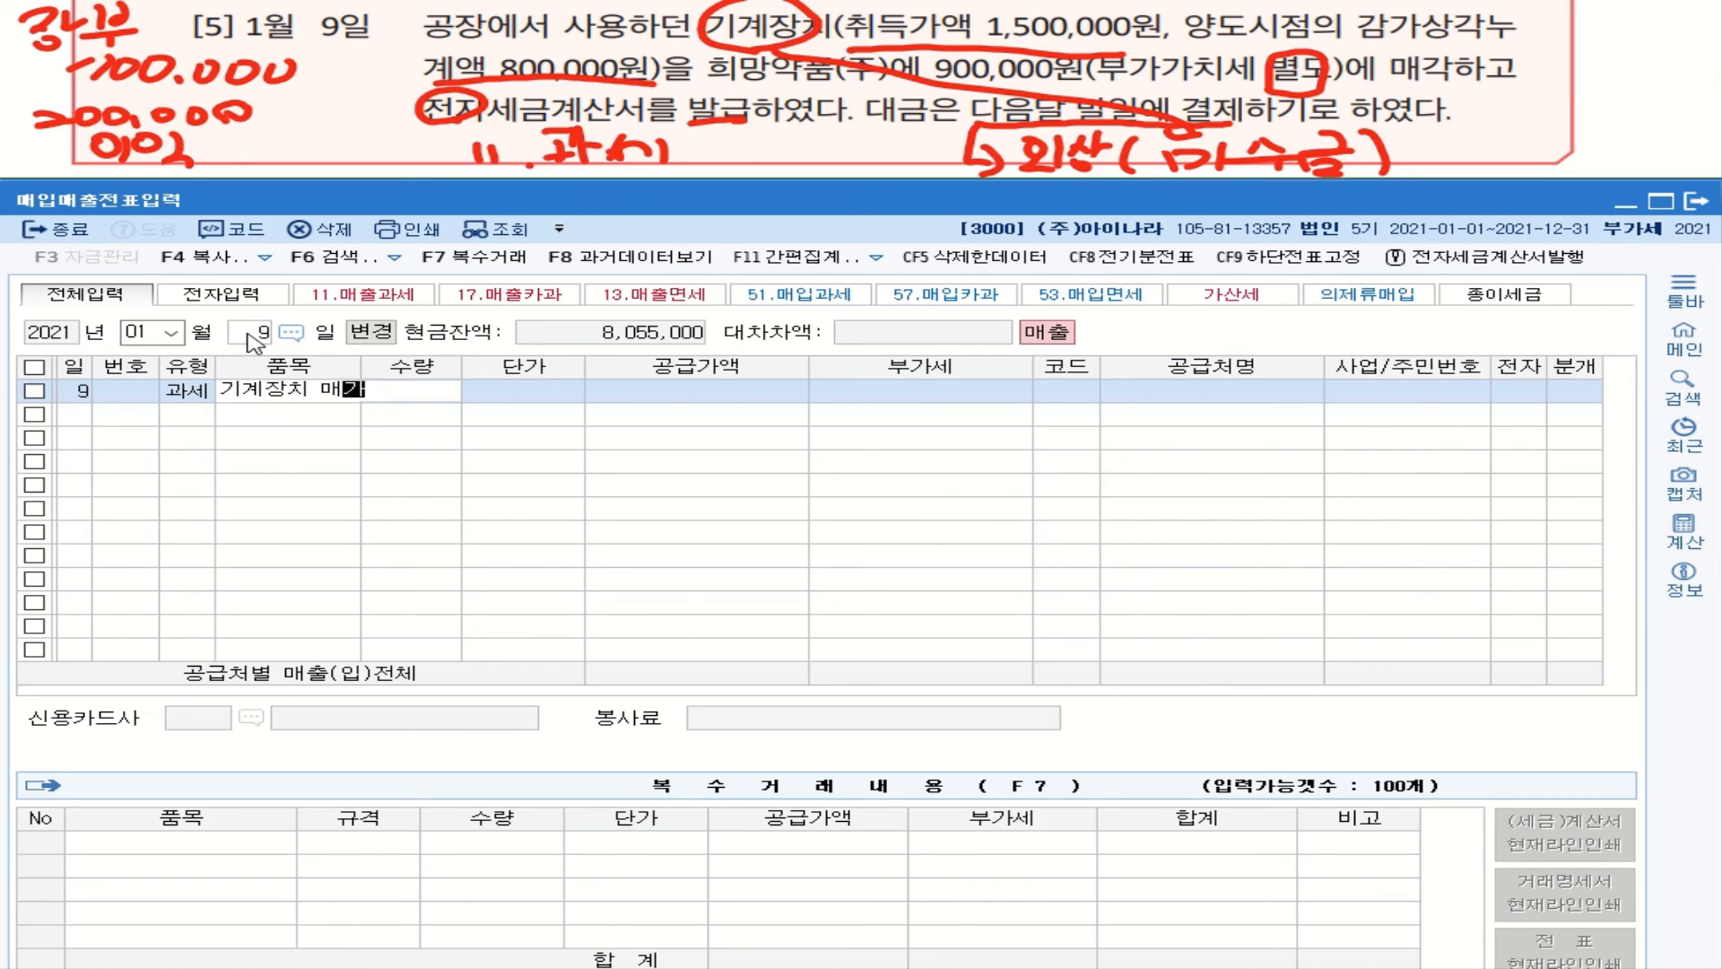
pyautogui.press('Return')
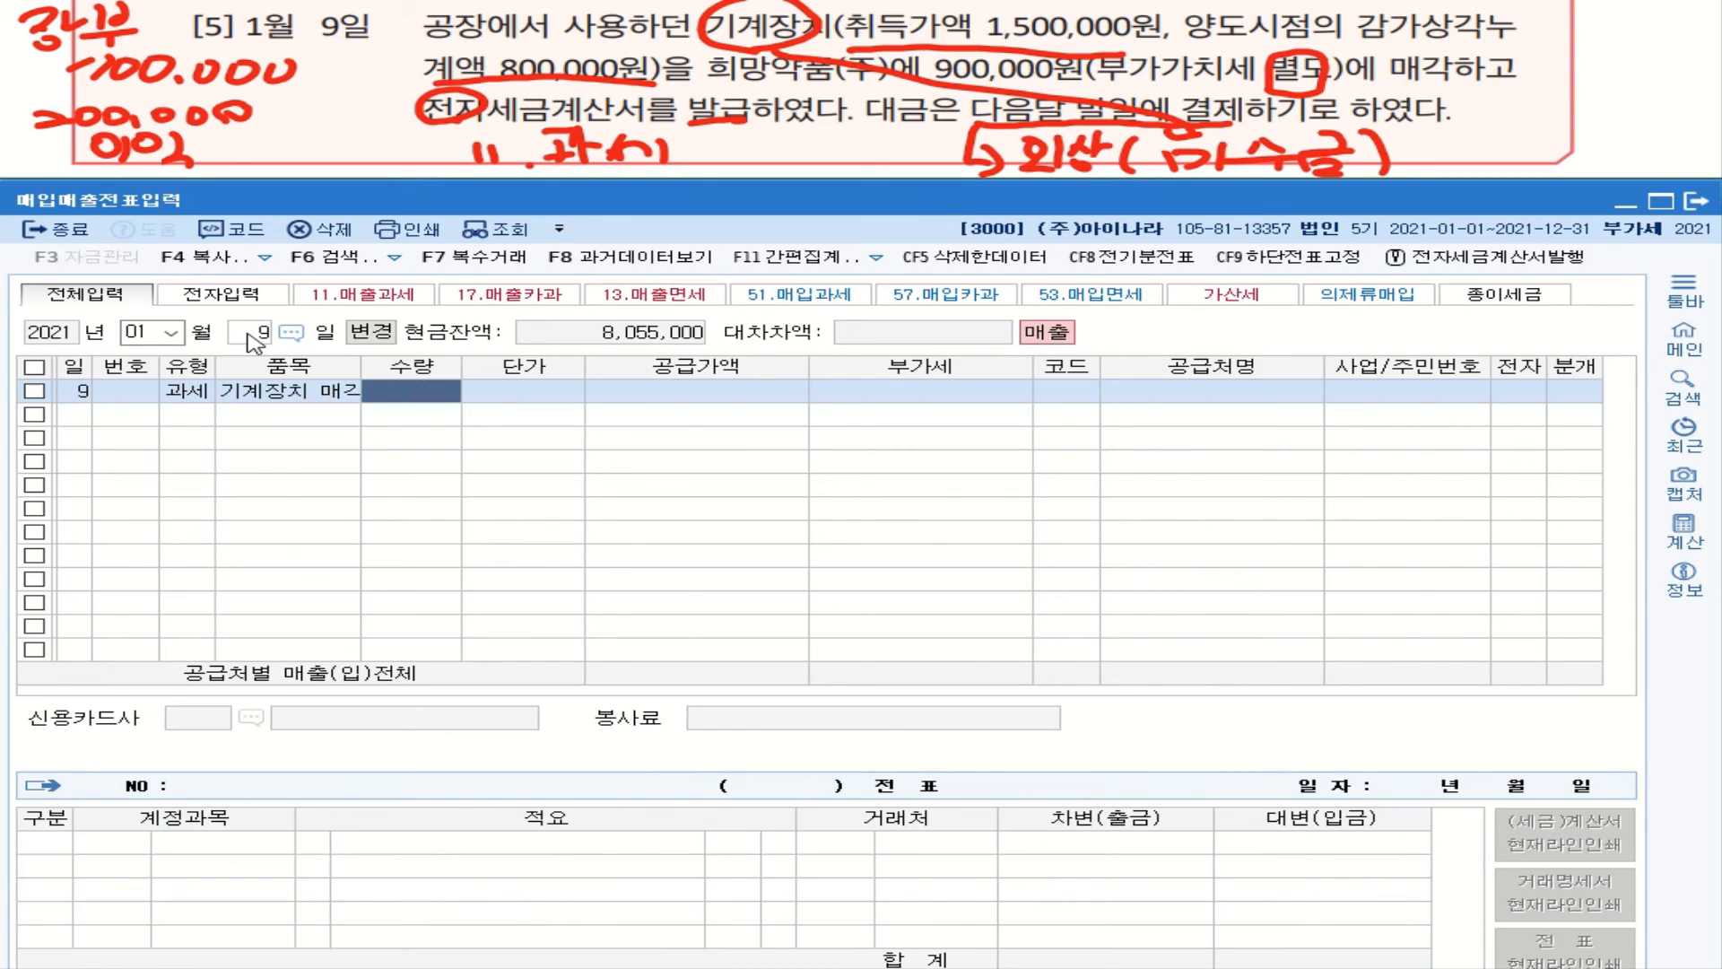
pyautogui.press('Return')
pyautogui.press('Return')
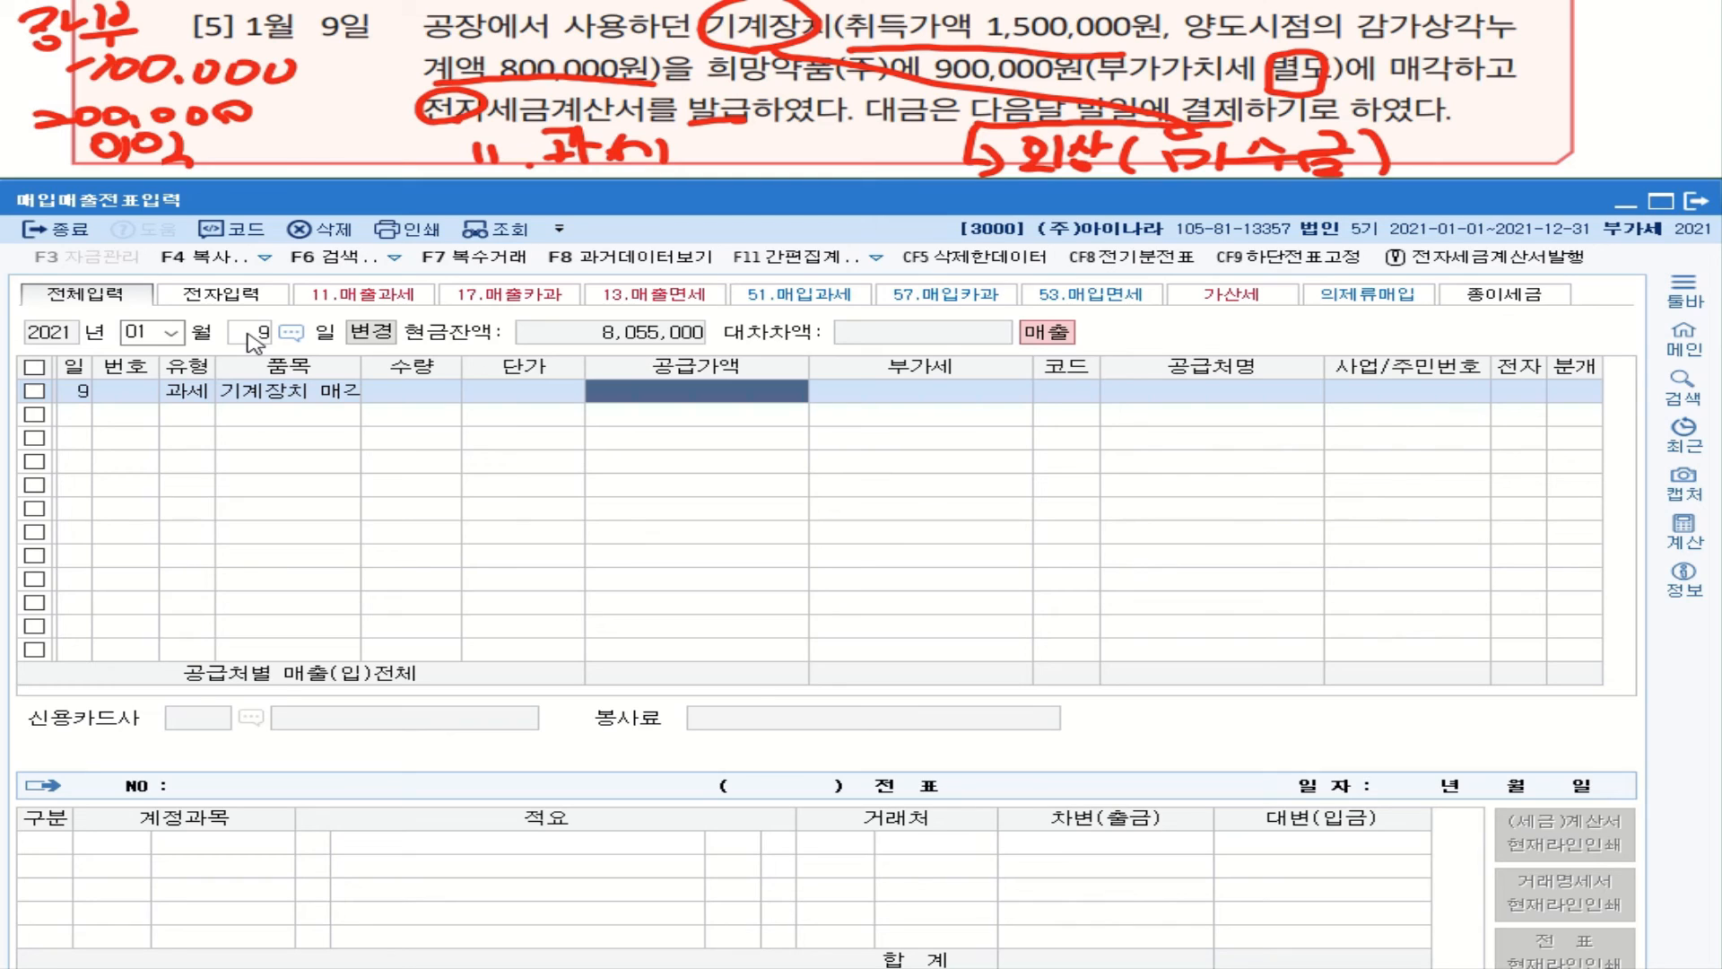
# Step: Enter a 900,000 supply value with 90,000 VAT and begin a customer search for 희망
pyautogui.write('9000000')
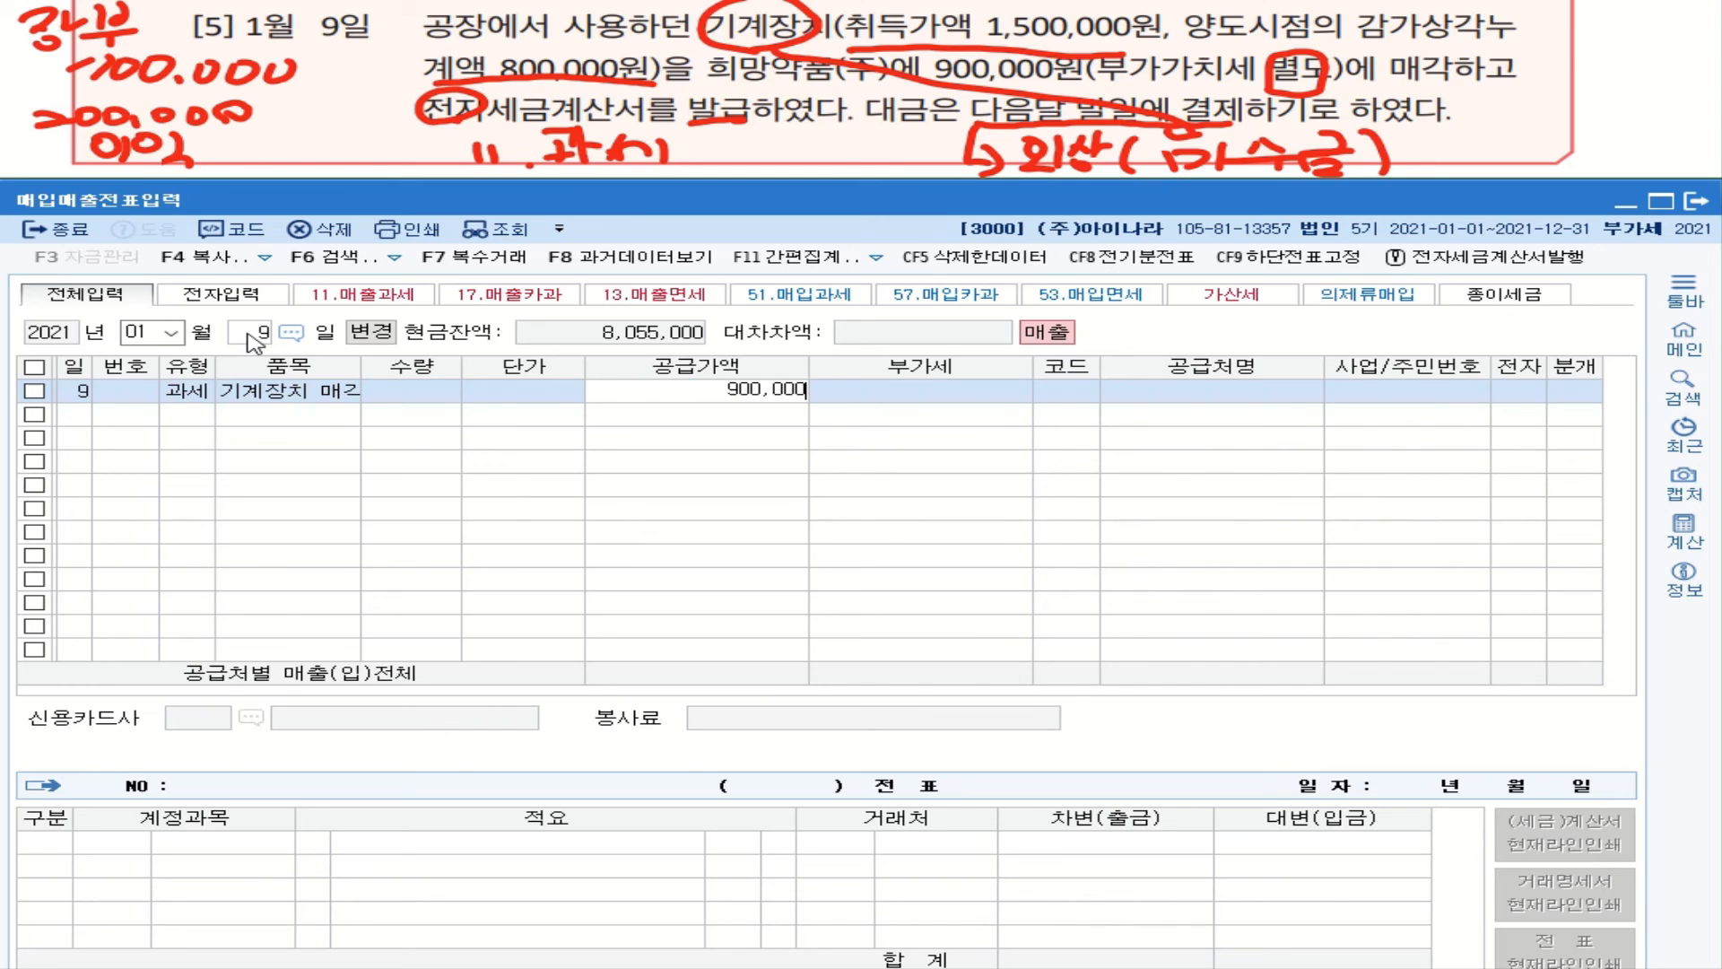
pyautogui.press('Return')
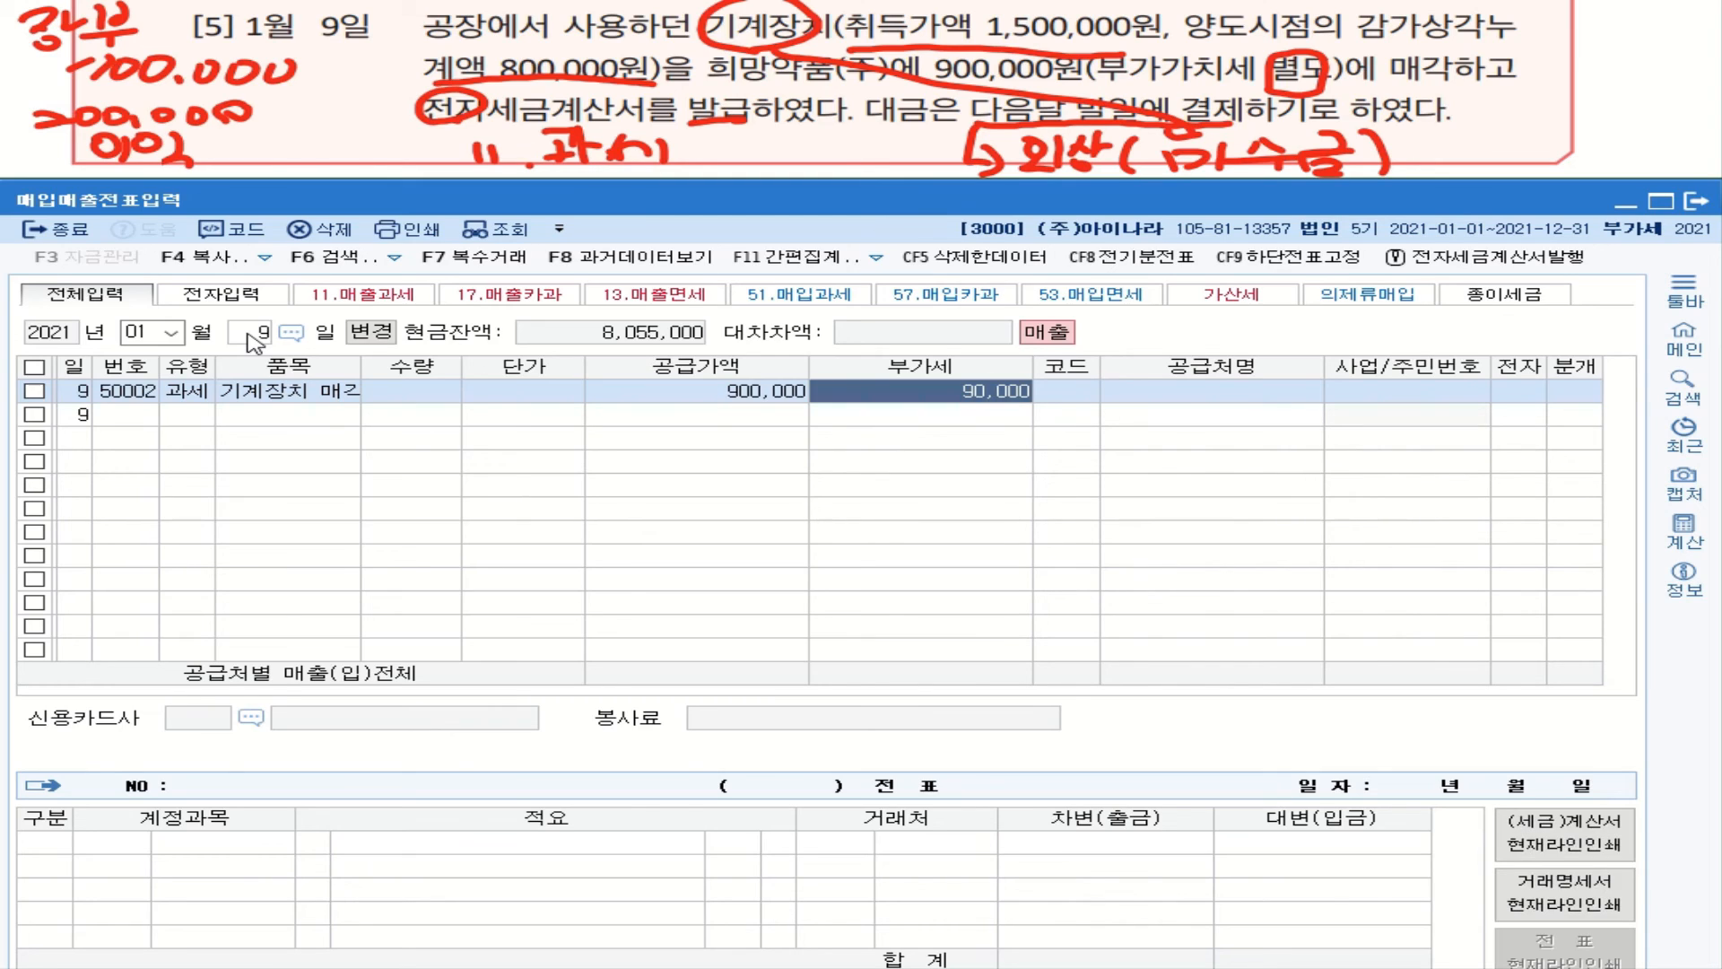
pyautogui.press('Return')
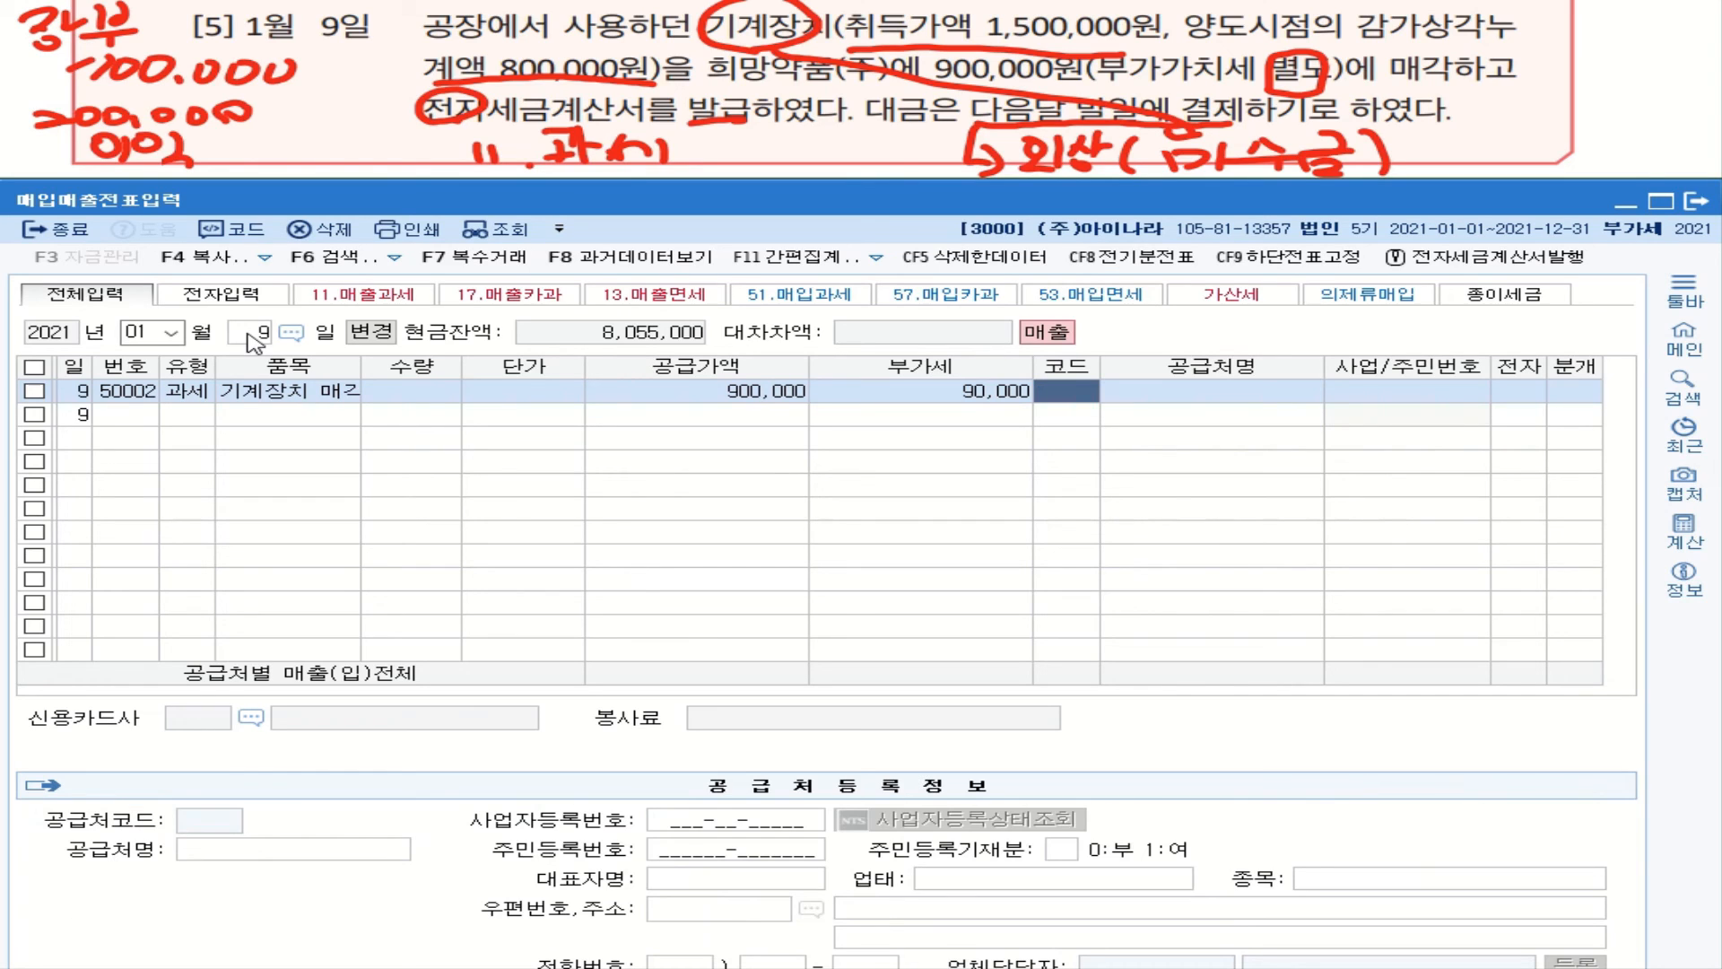
pyautogui.write('흼')
pyautogui.write('망')
# Step: Select 희망약품(주) as the customer and mark the invoice electronic (1)
pyautogui.press('Return')
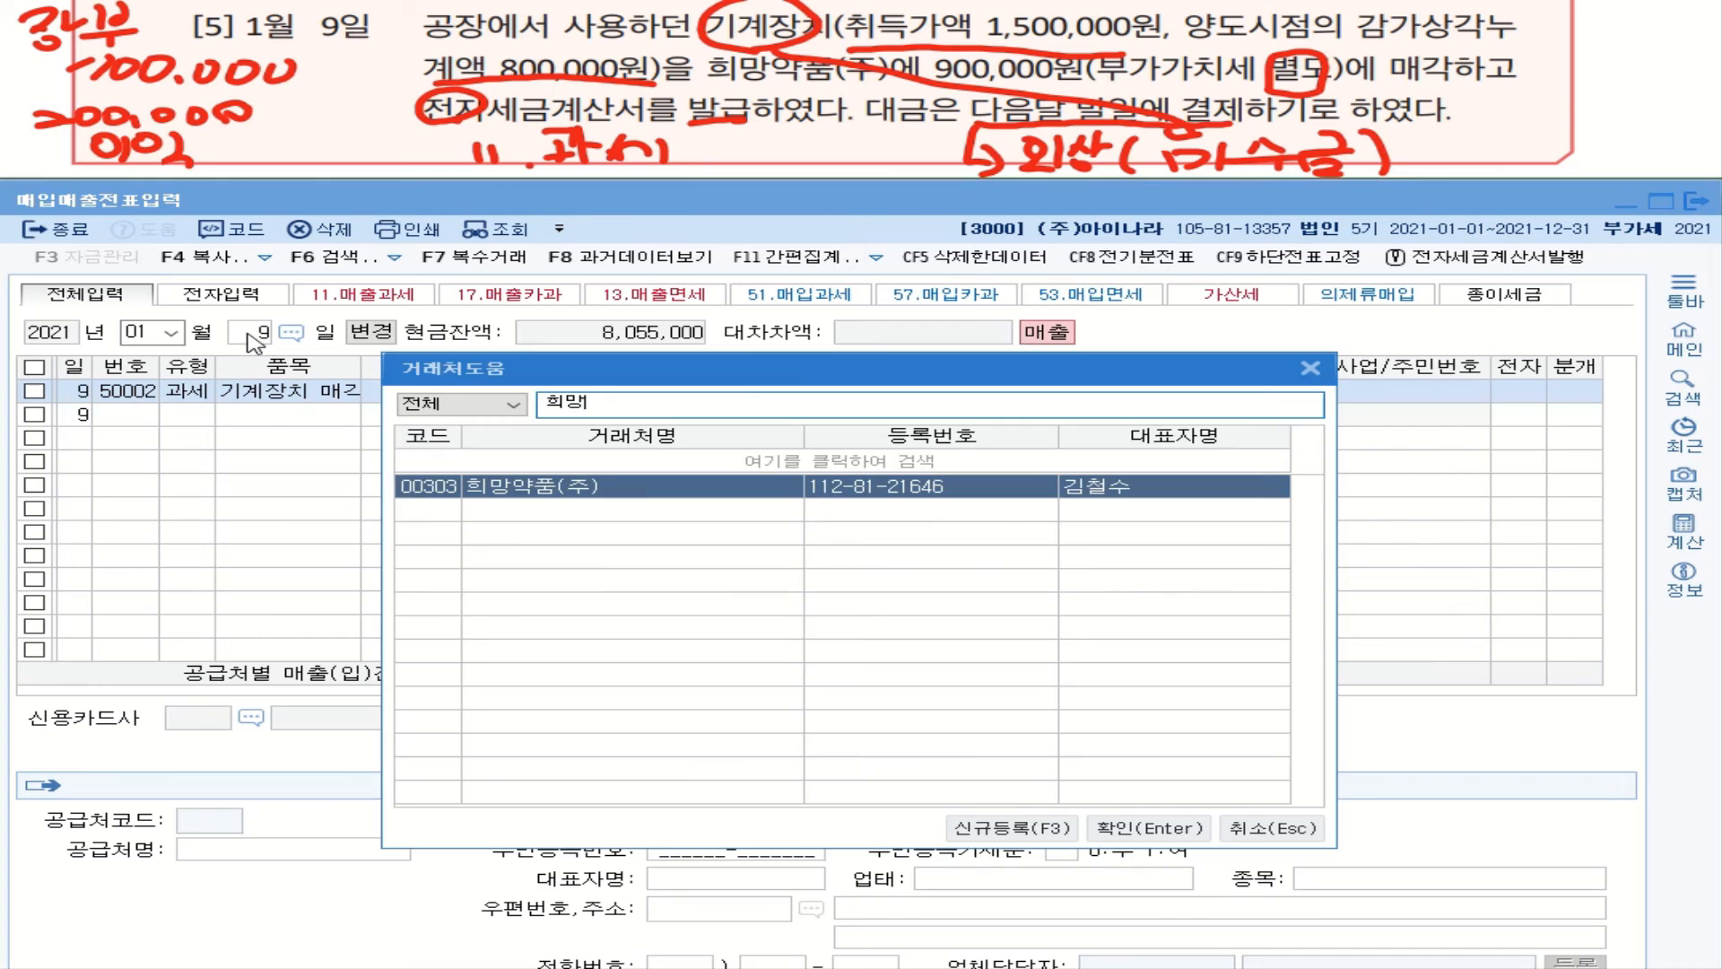
pyautogui.press('Return')
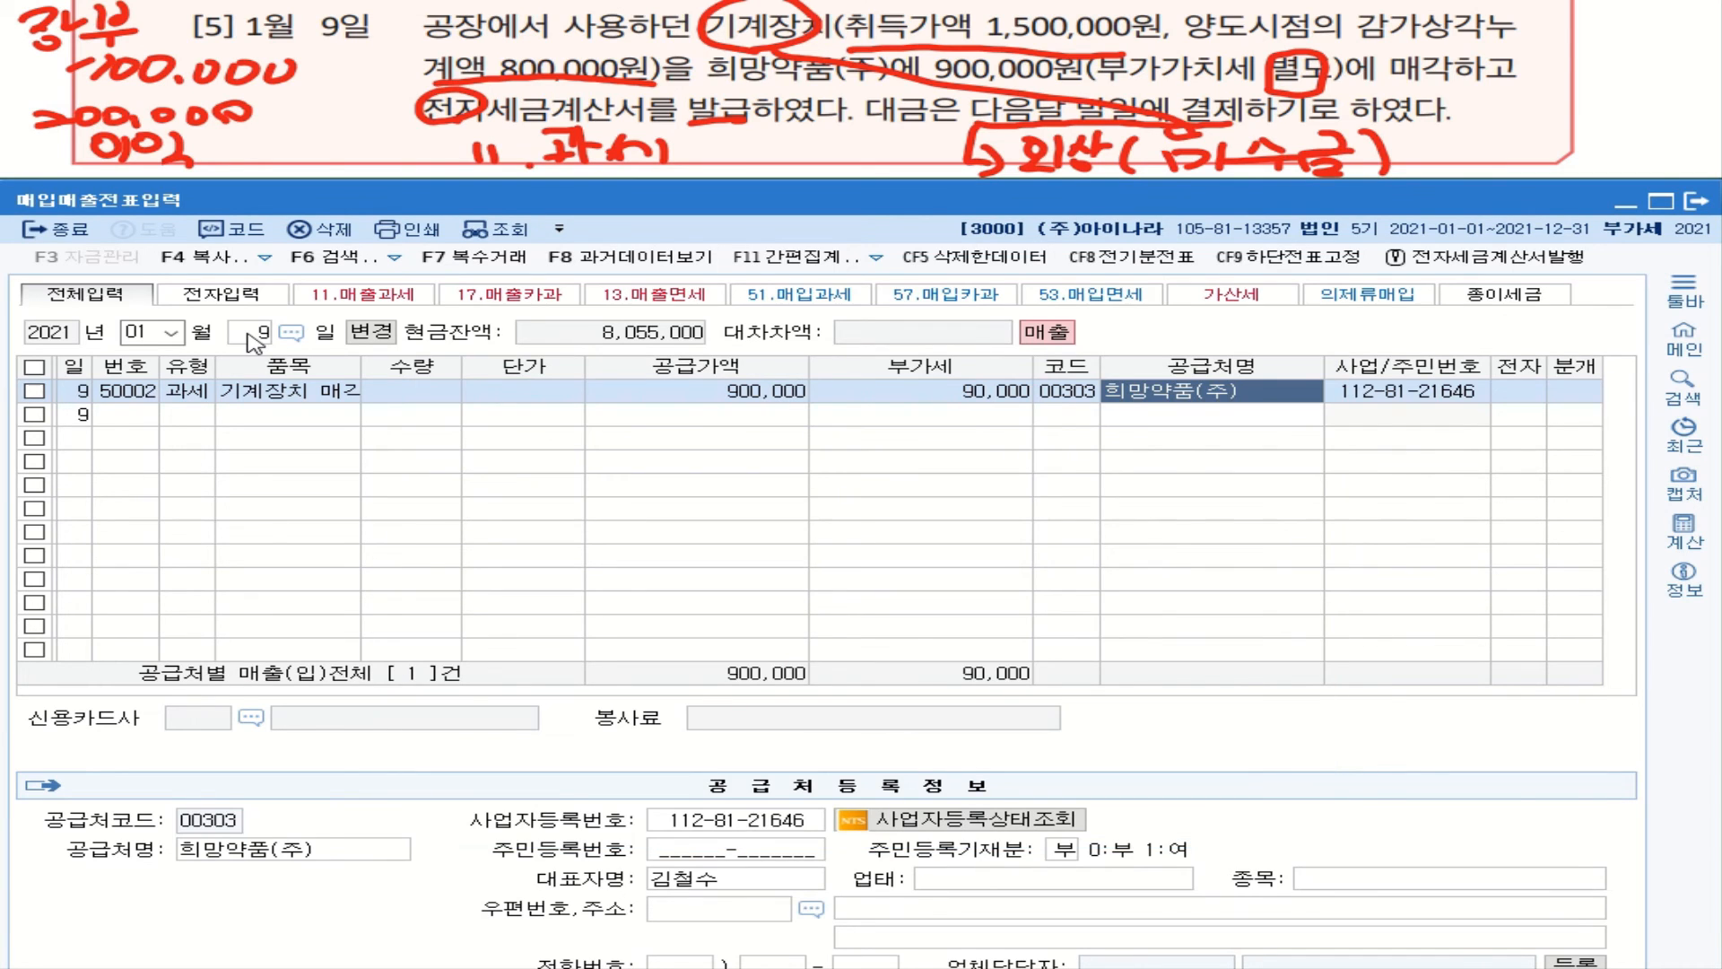
pyautogui.press('Return')
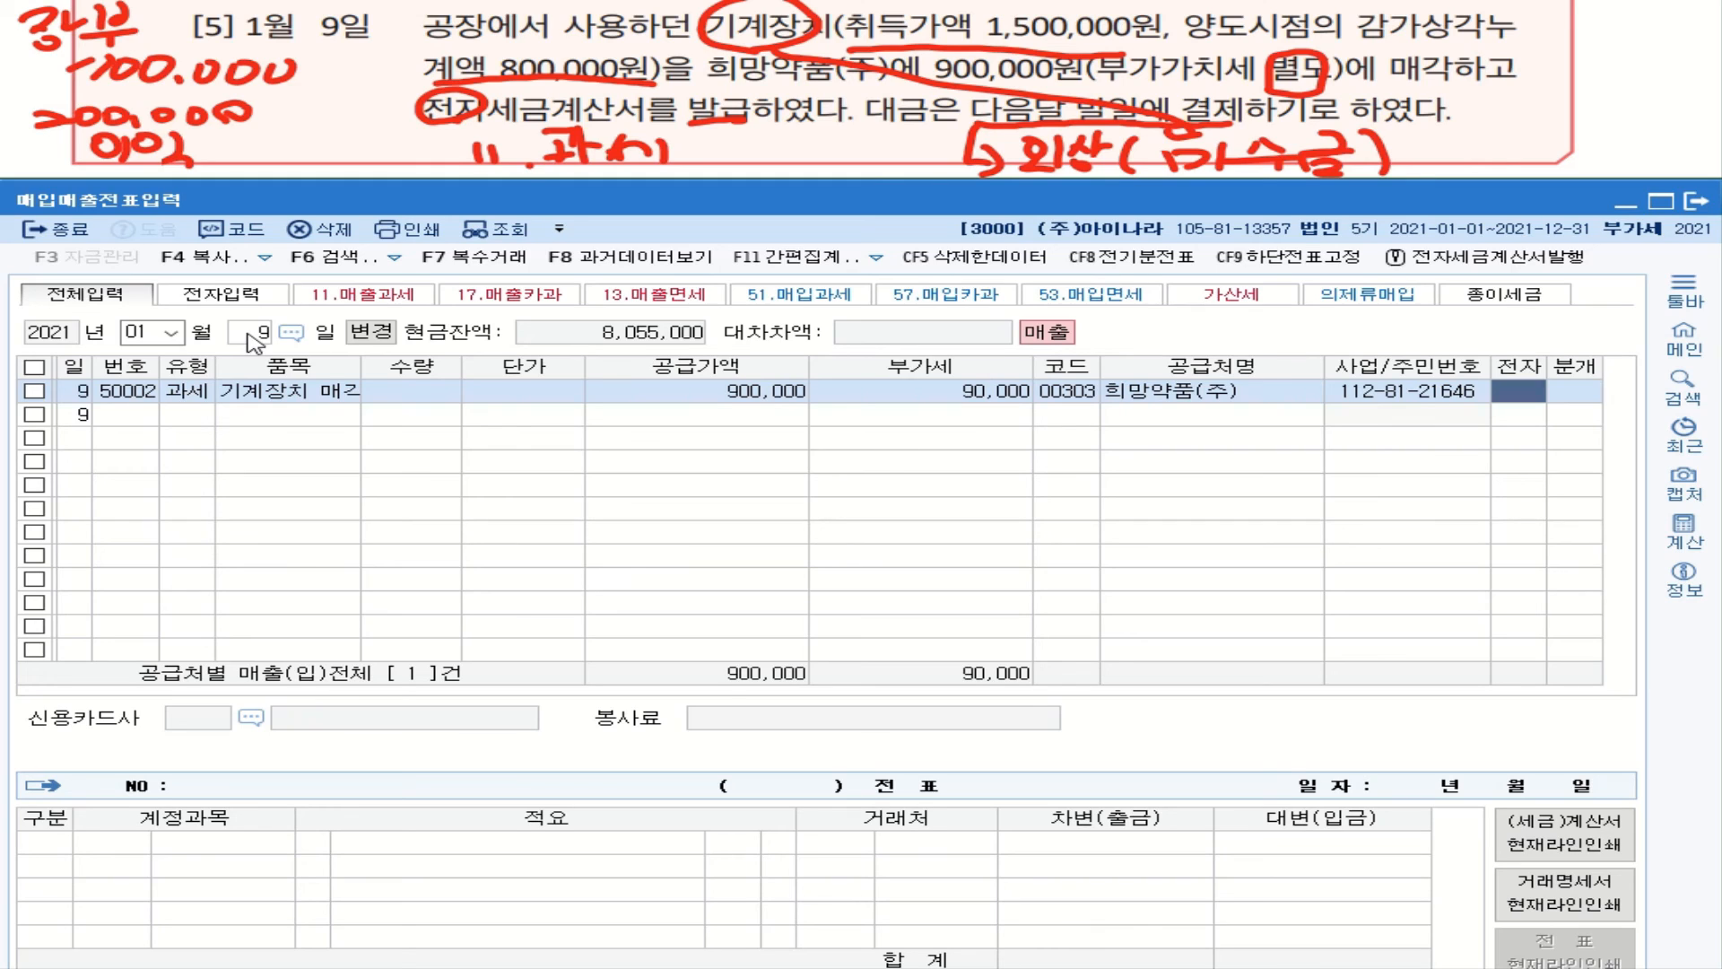
pyautogui.press('1')
# Step: Journalize as 외상 (2), check the 외상매출금 debit line, and return to the 분개 field
pyautogui.press('Return')
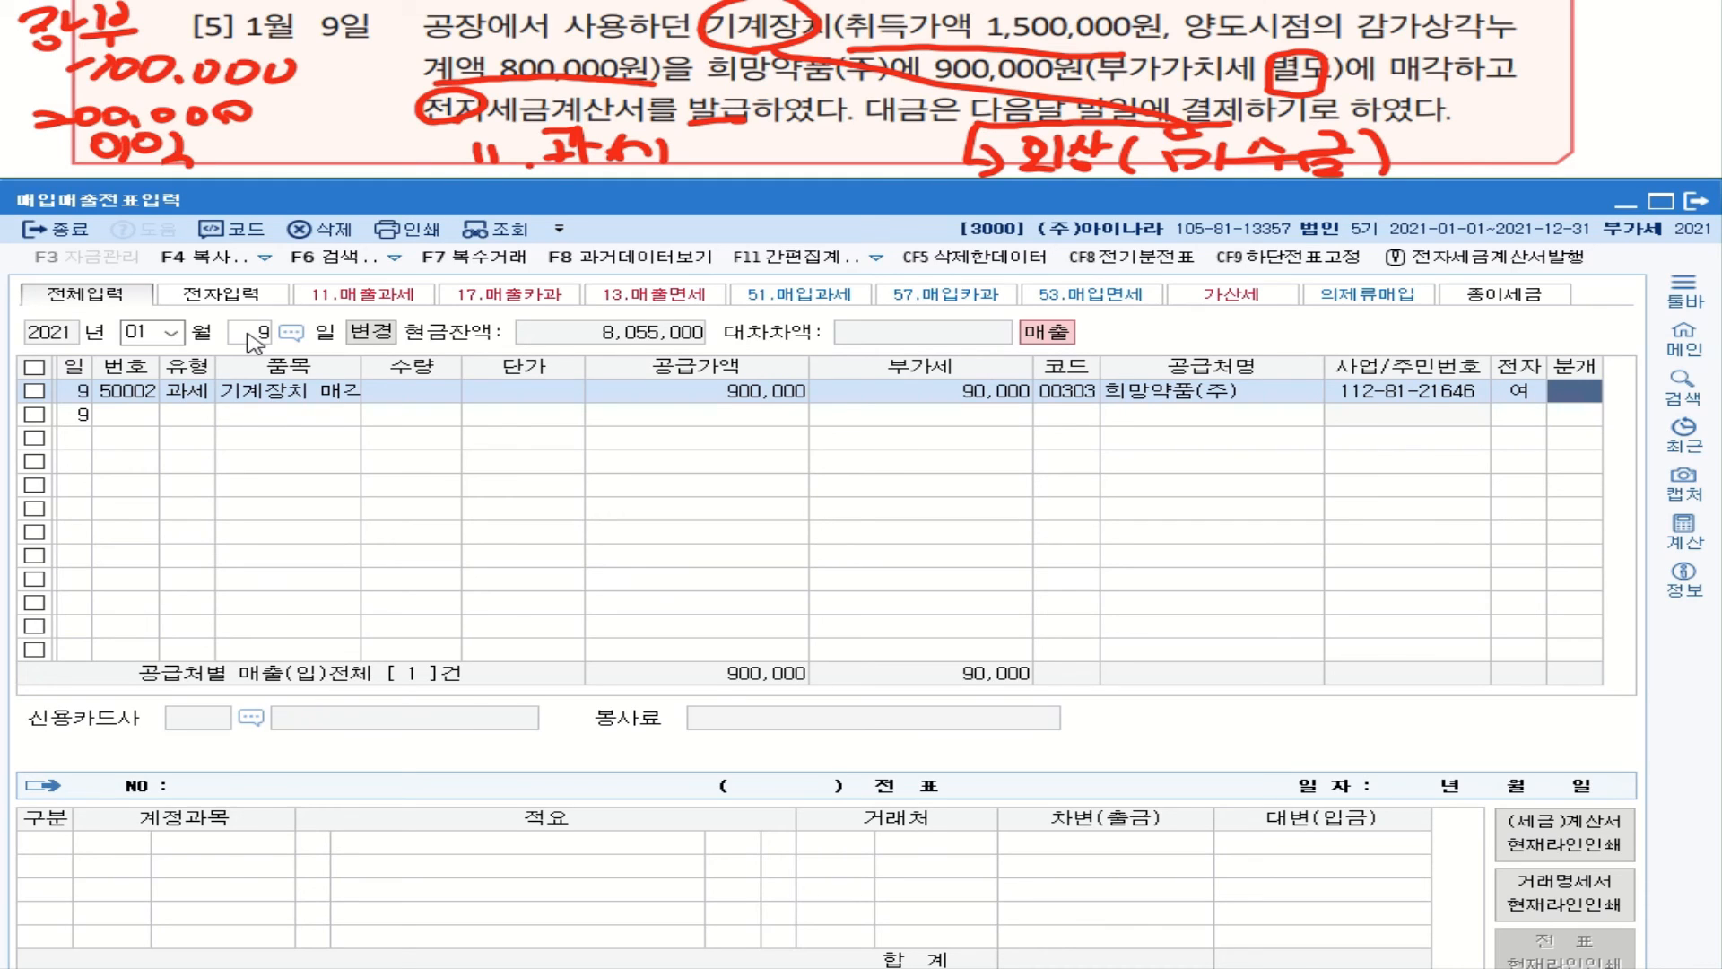
pyautogui.press('2')
pyautogui.press('Return')
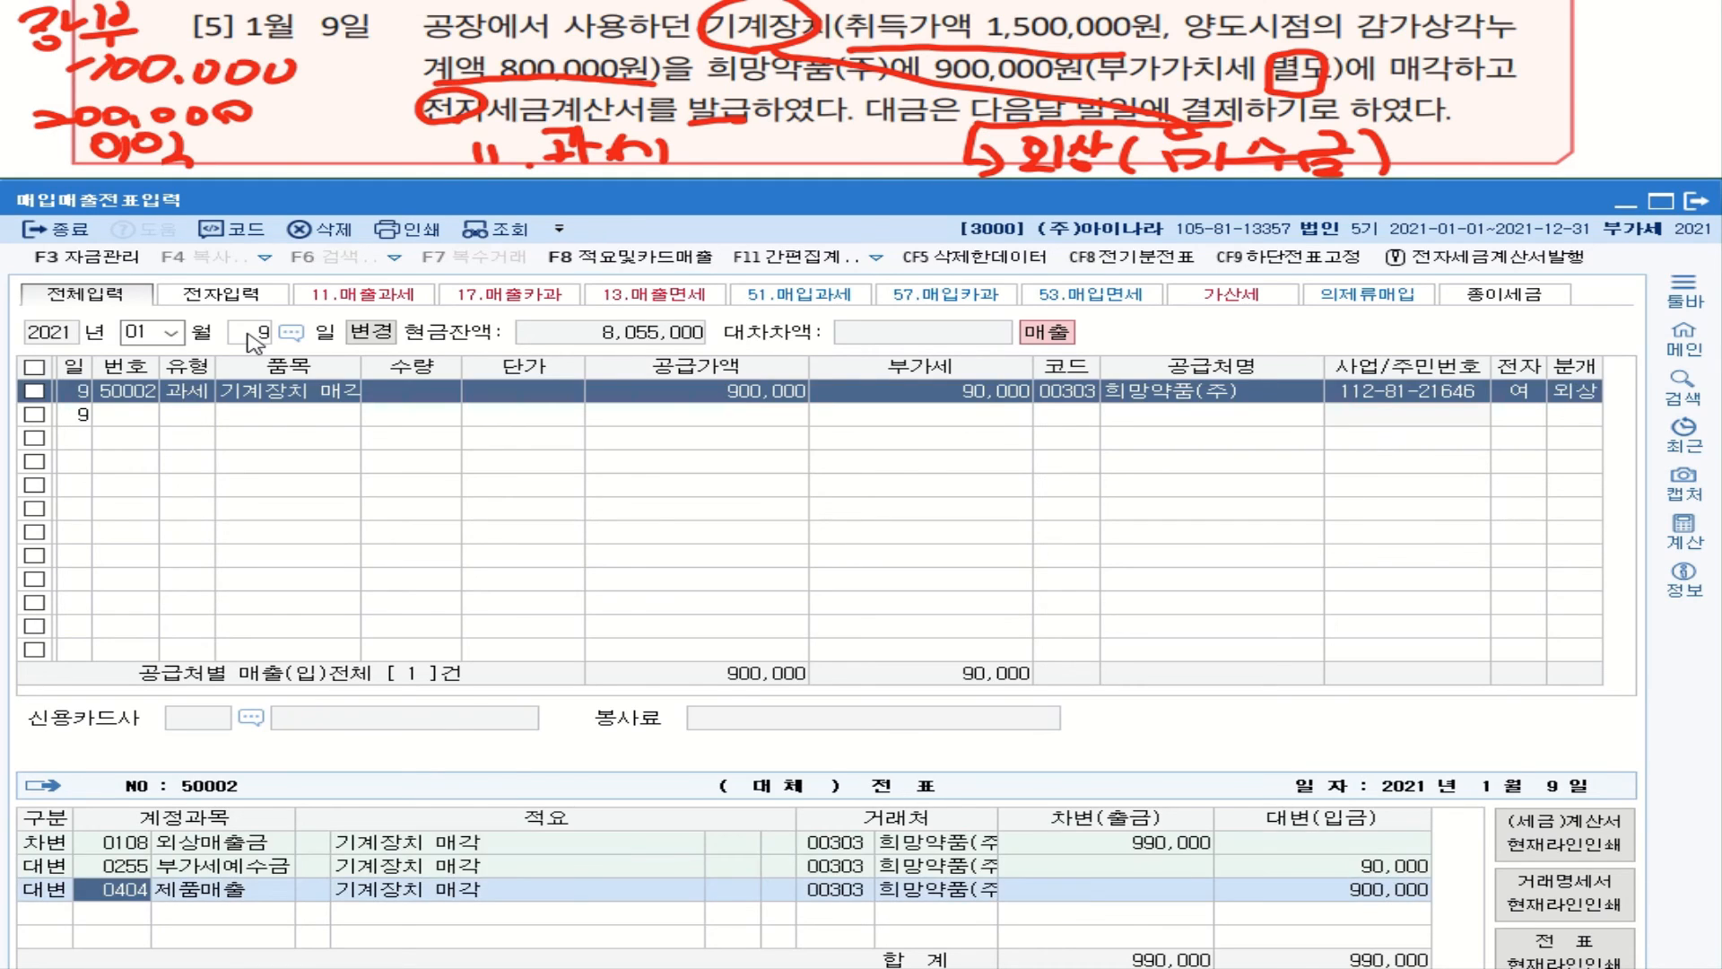
pyautogui.click(126, 843)
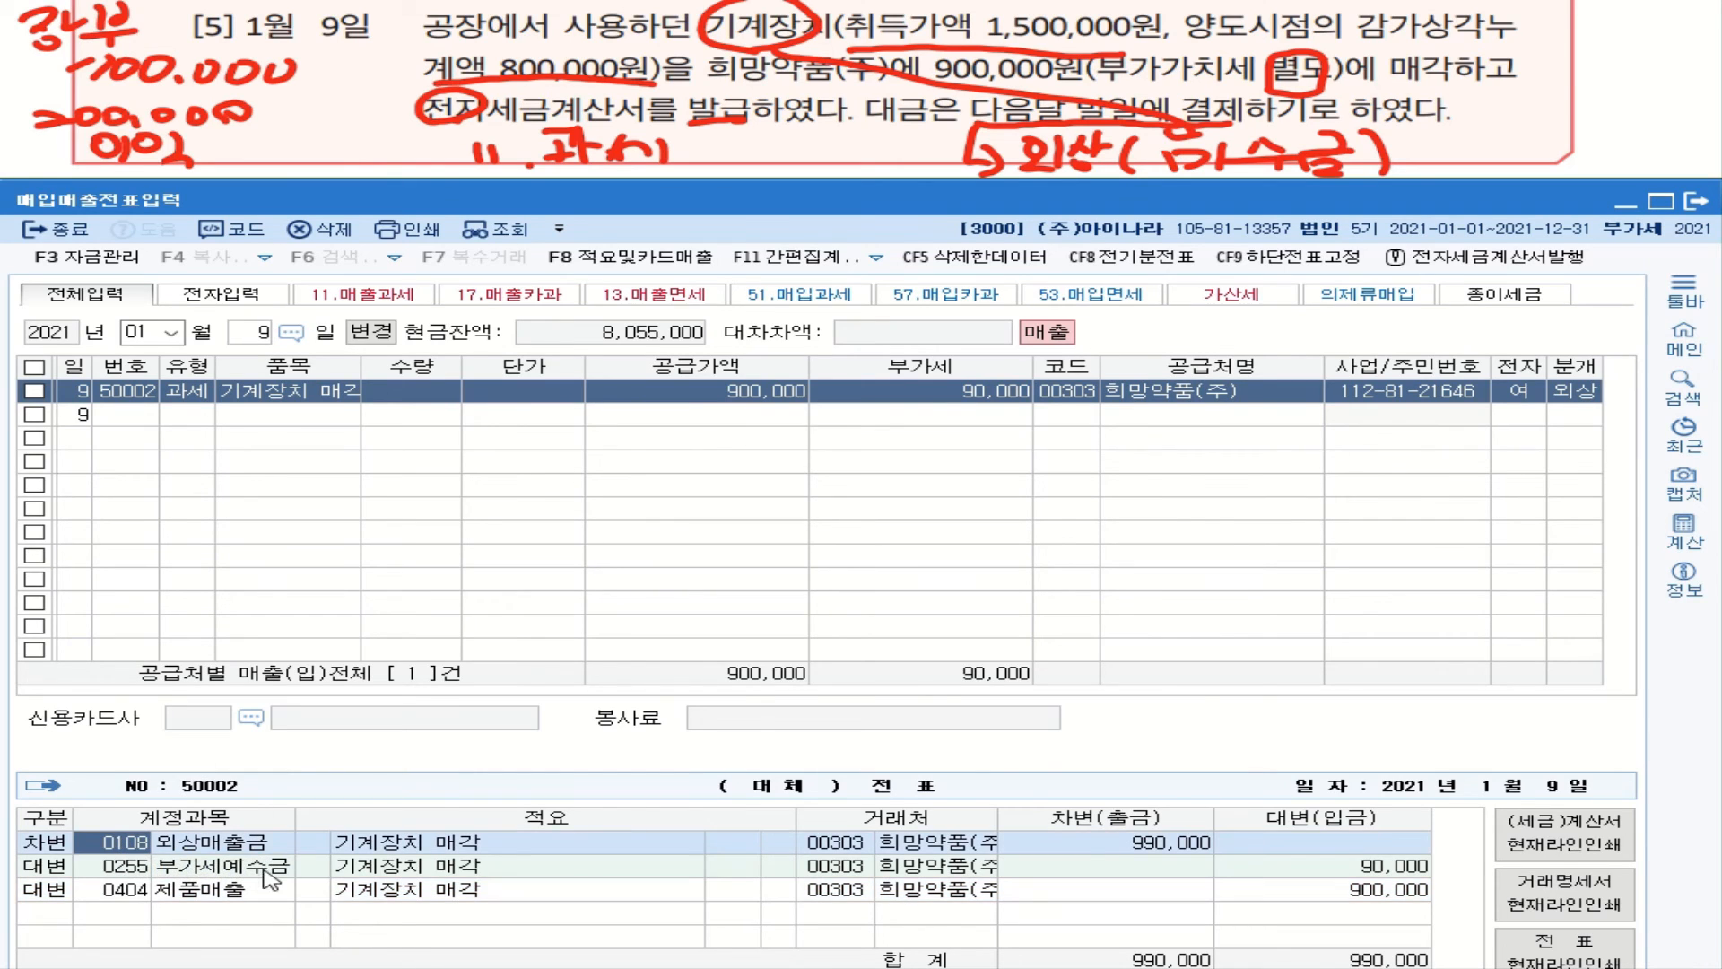
pyautogui.click(1600, 392)
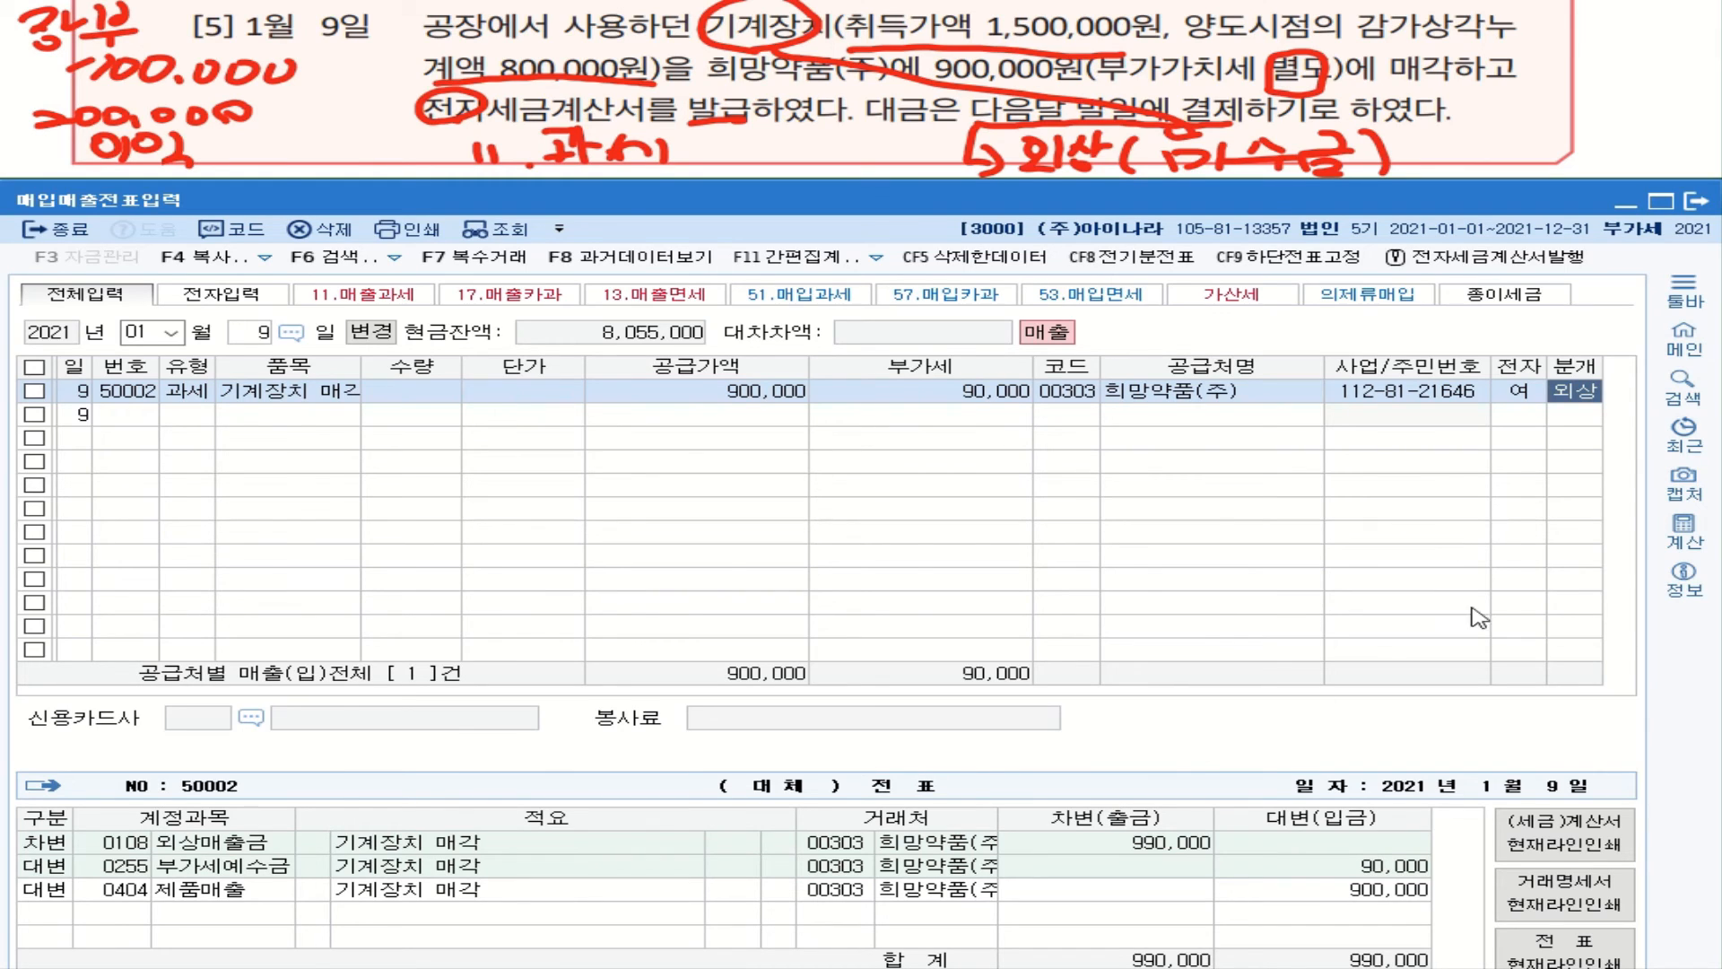
# Step: Switch 분개 to 혼합 (3), credit 0206 기계장치 1,500,000 instead of 제품매출, and begin a debit line
pyautogui.press('3')
pyautogui.press('Return')
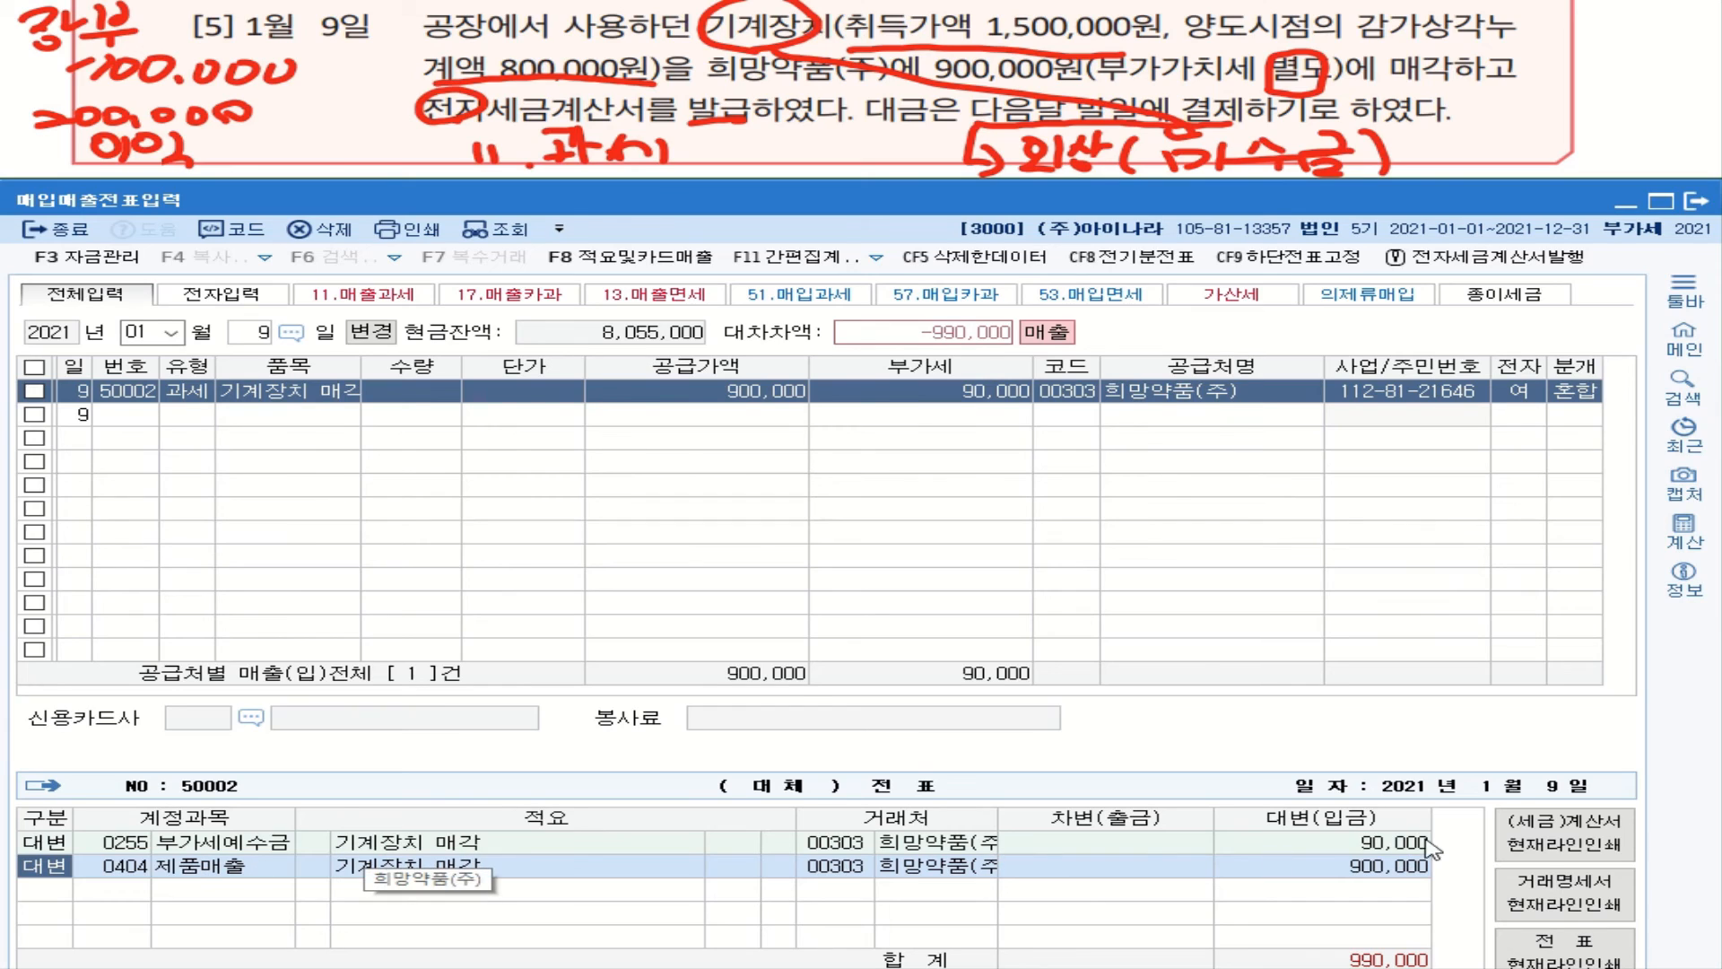
pyautogui.click(126, 868)
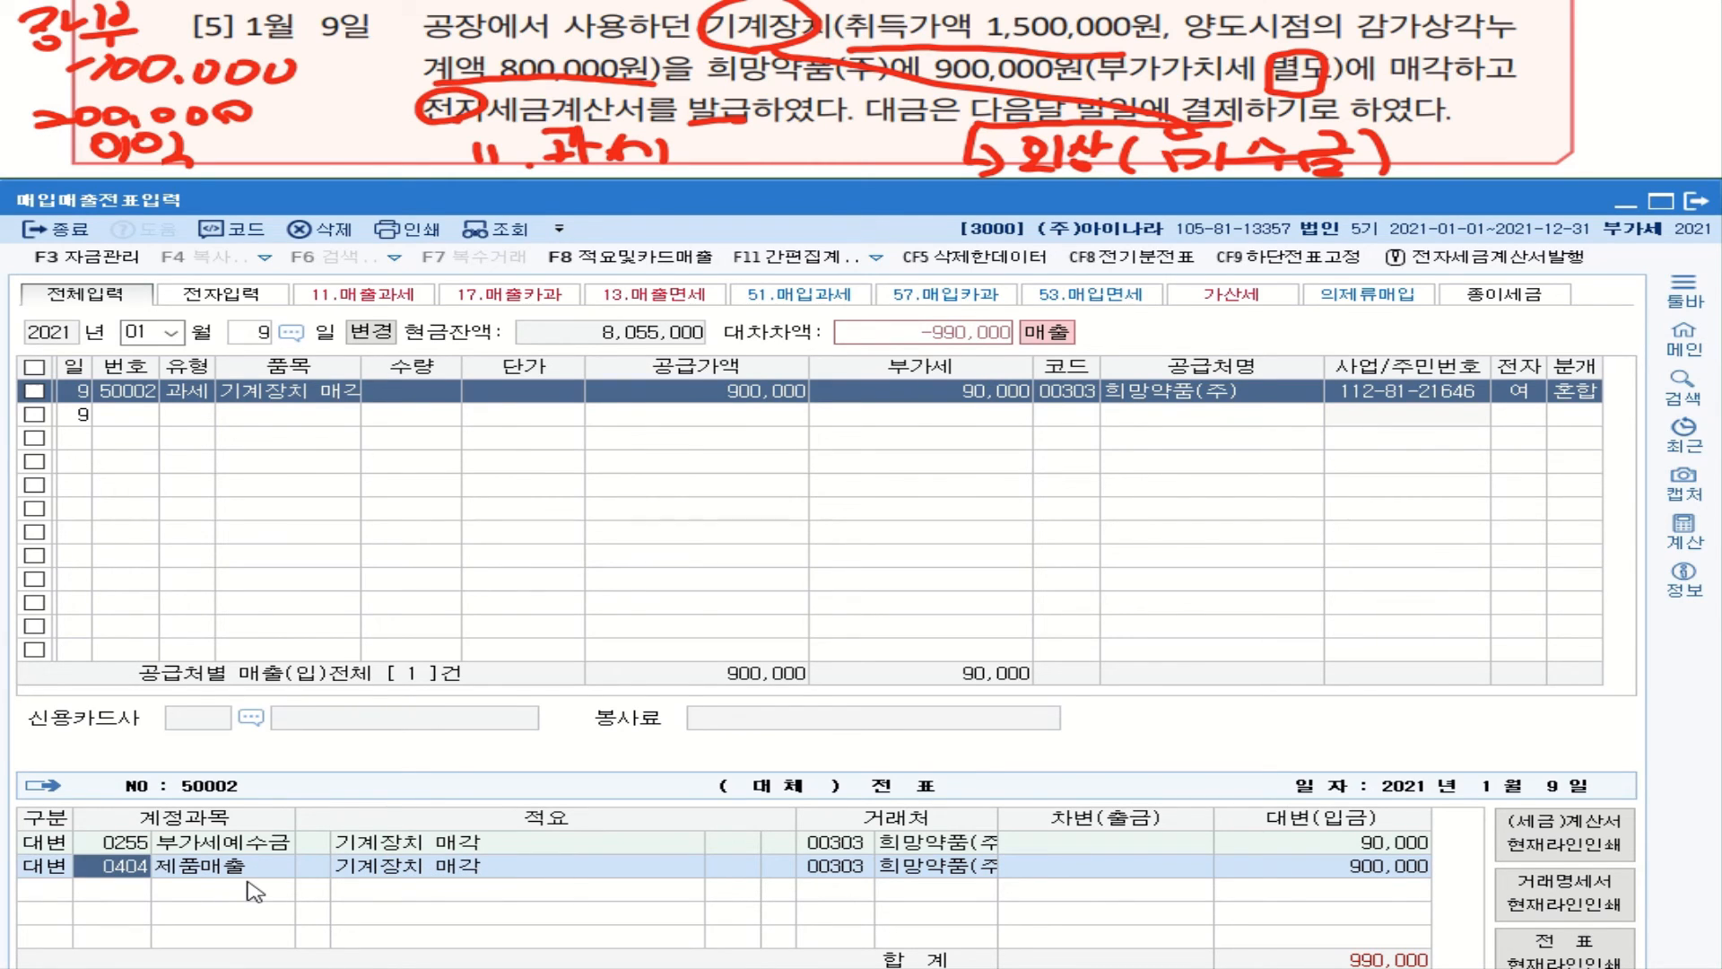
pyautogui.write('206')
pyautogui.press('Return')
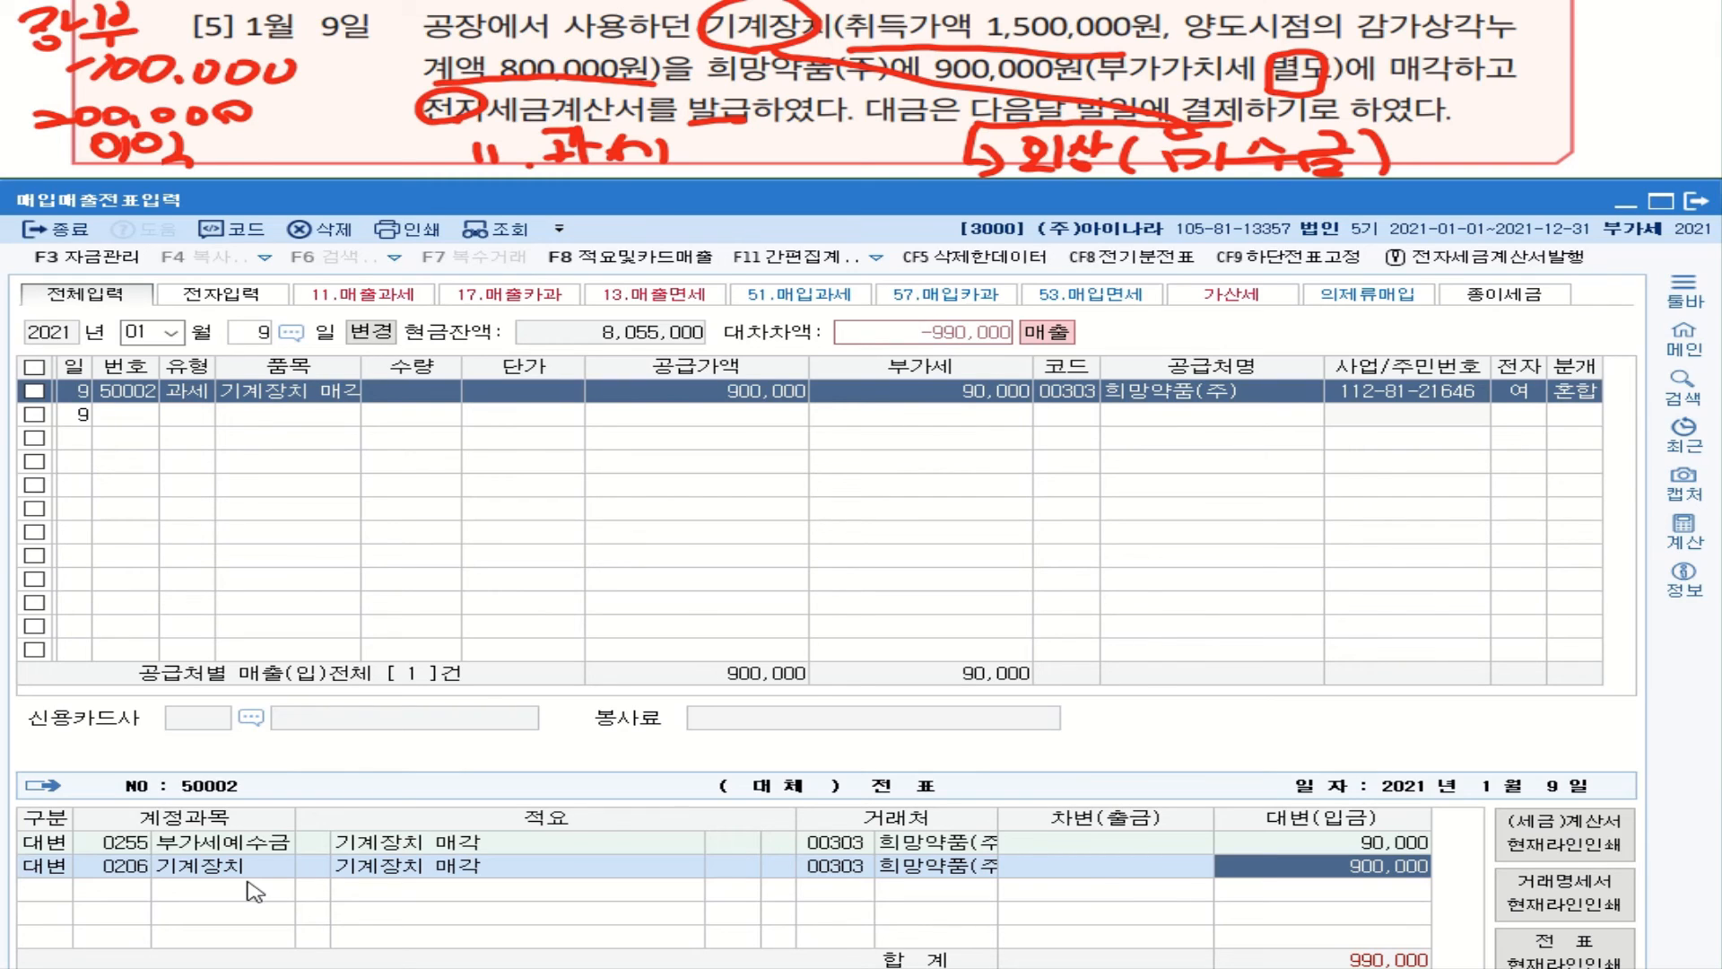
pyautogui.write('1500000')
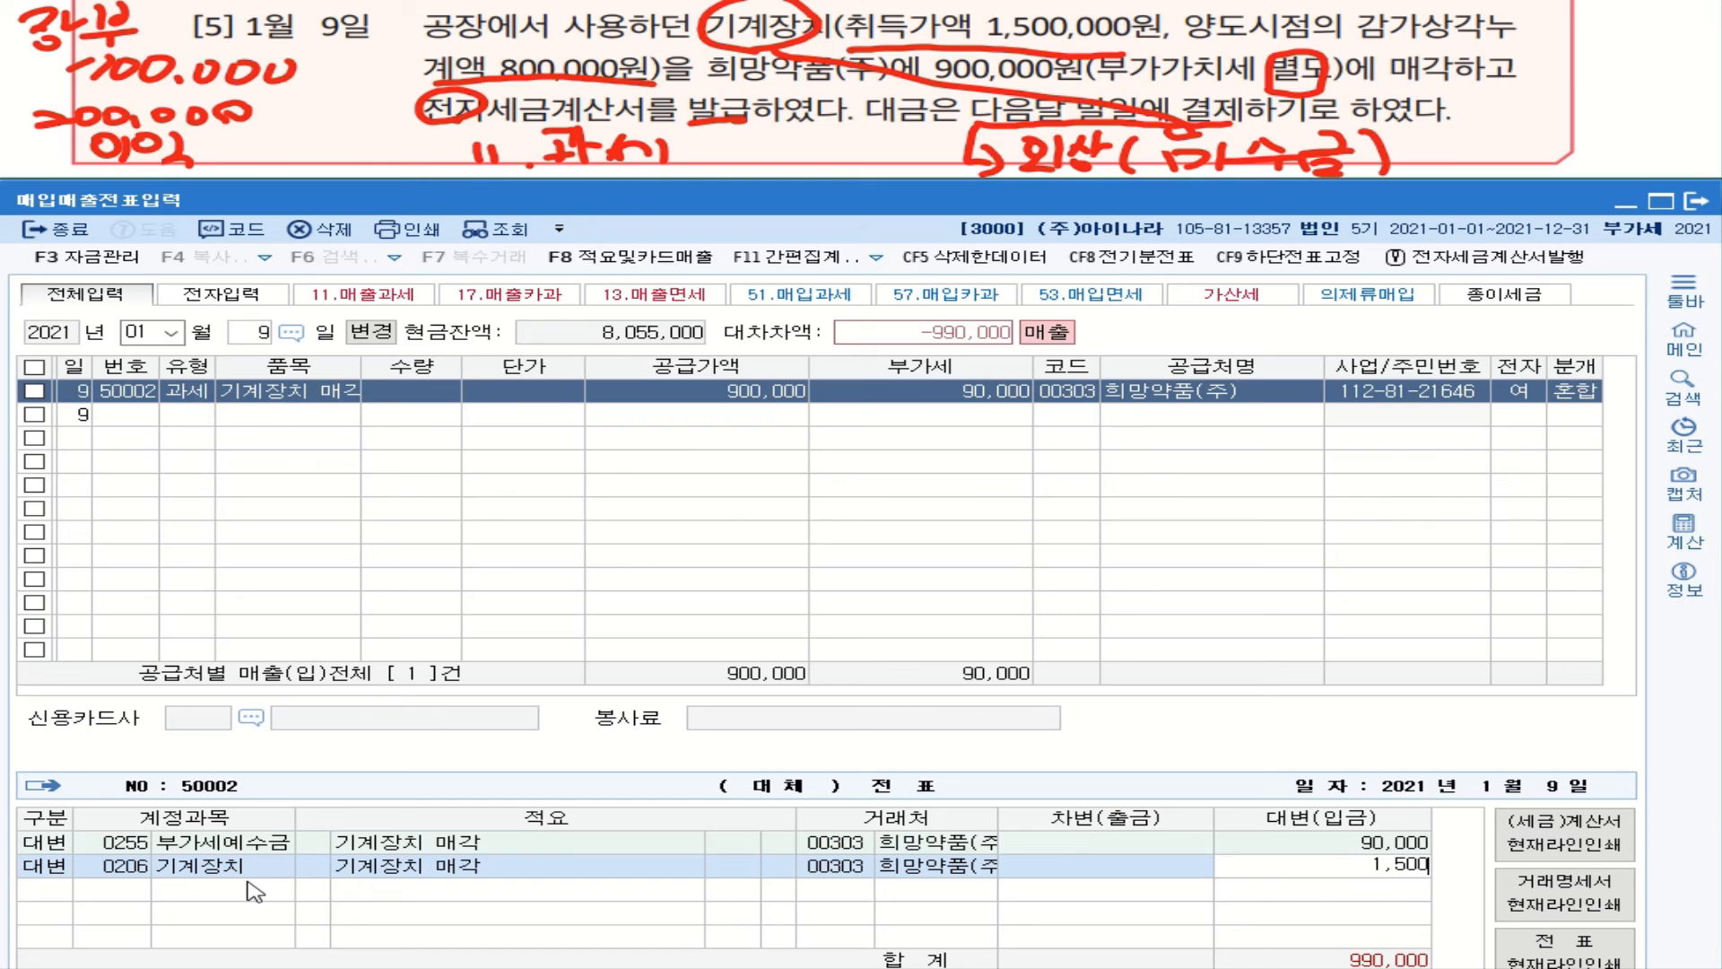
pyautogui.press('Return')
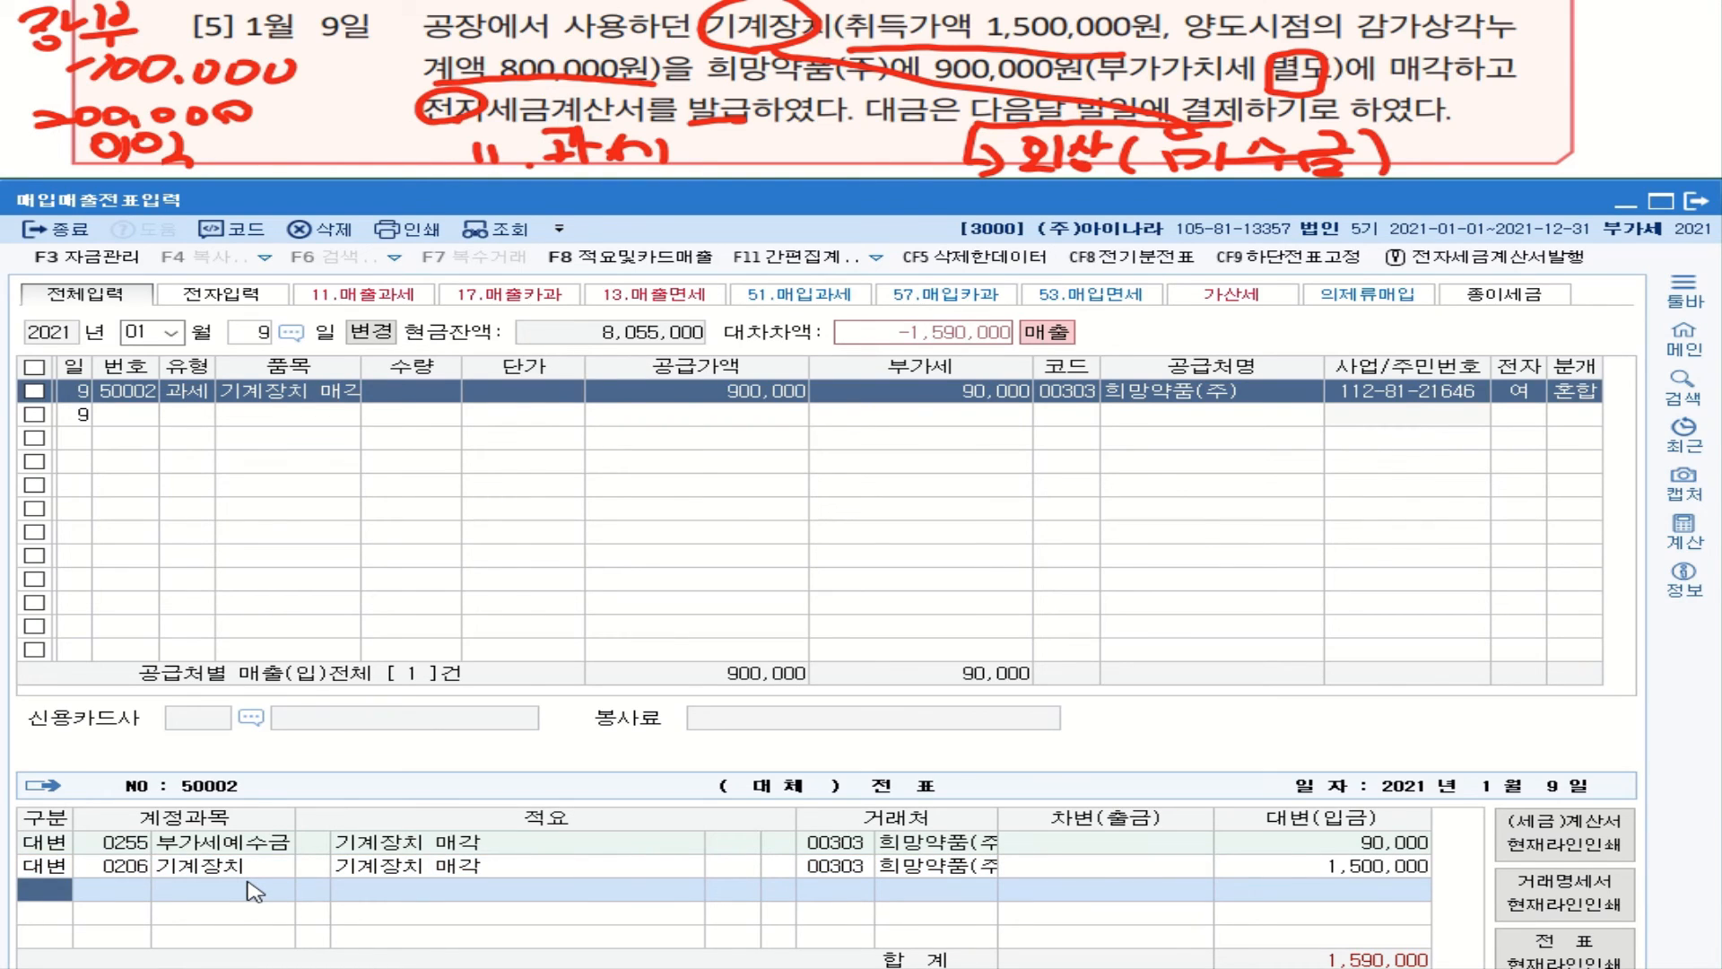
pyautogui.write('3')
pyautogui.press('Return')
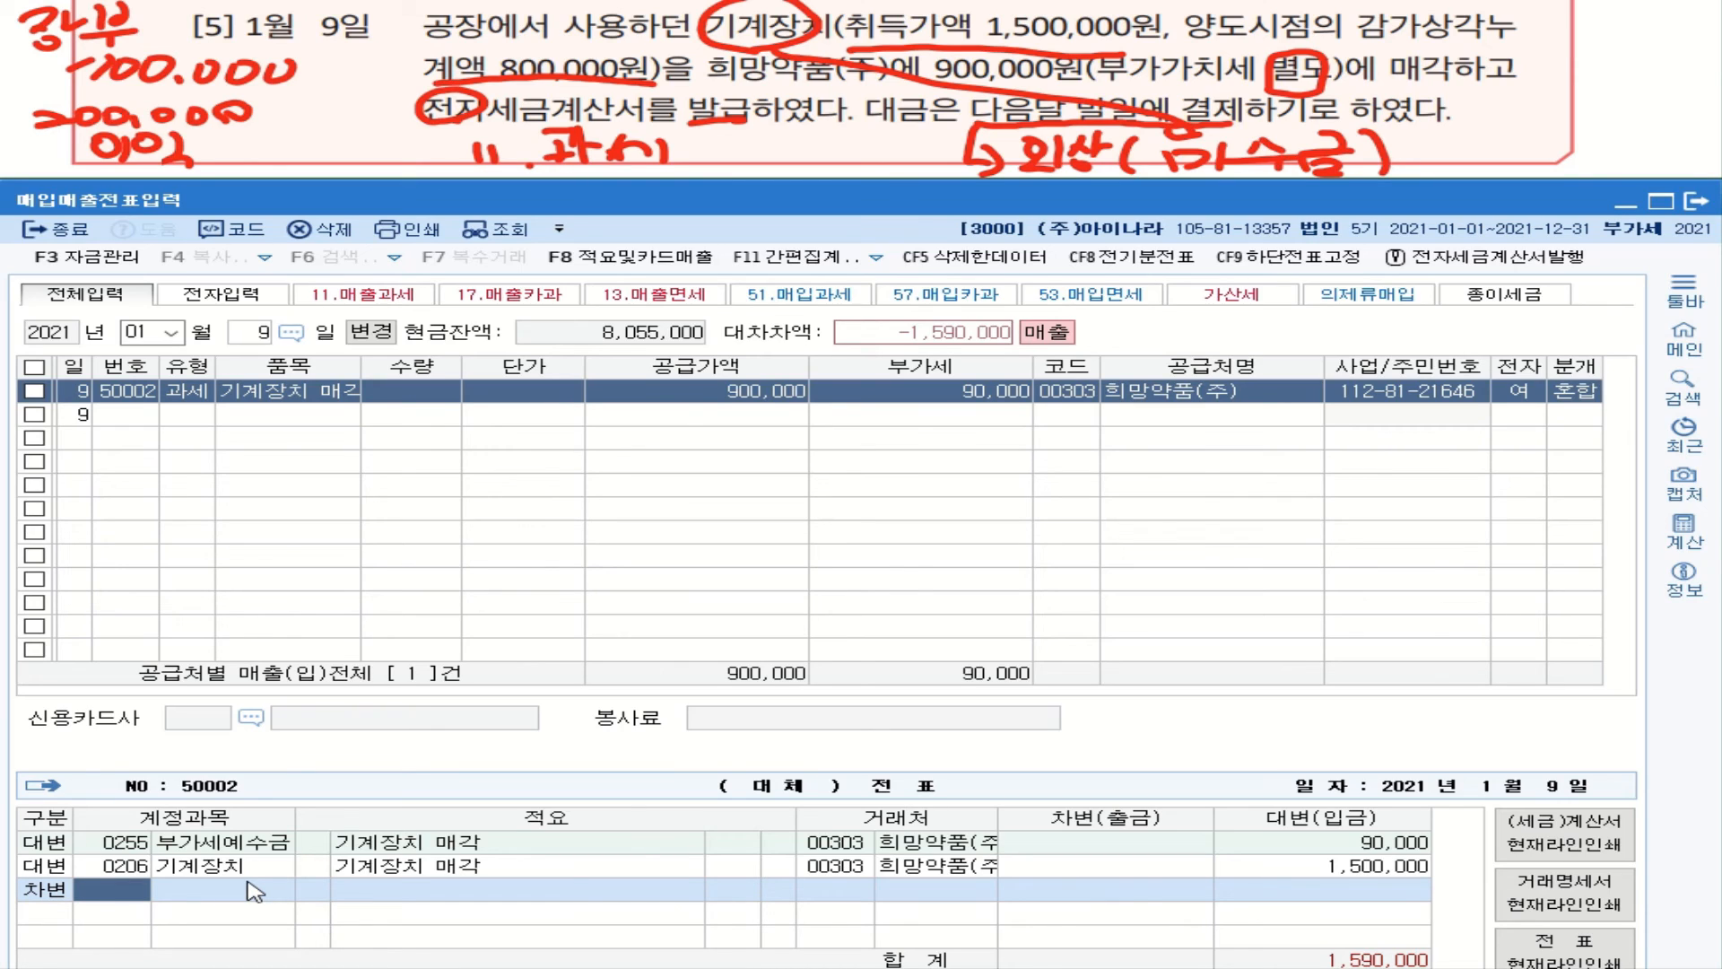
# Step: Debit 0120 미수금 for 990,000 on the January 9 voucher
pyautogui.write('120')
pyautogui.press('Return')
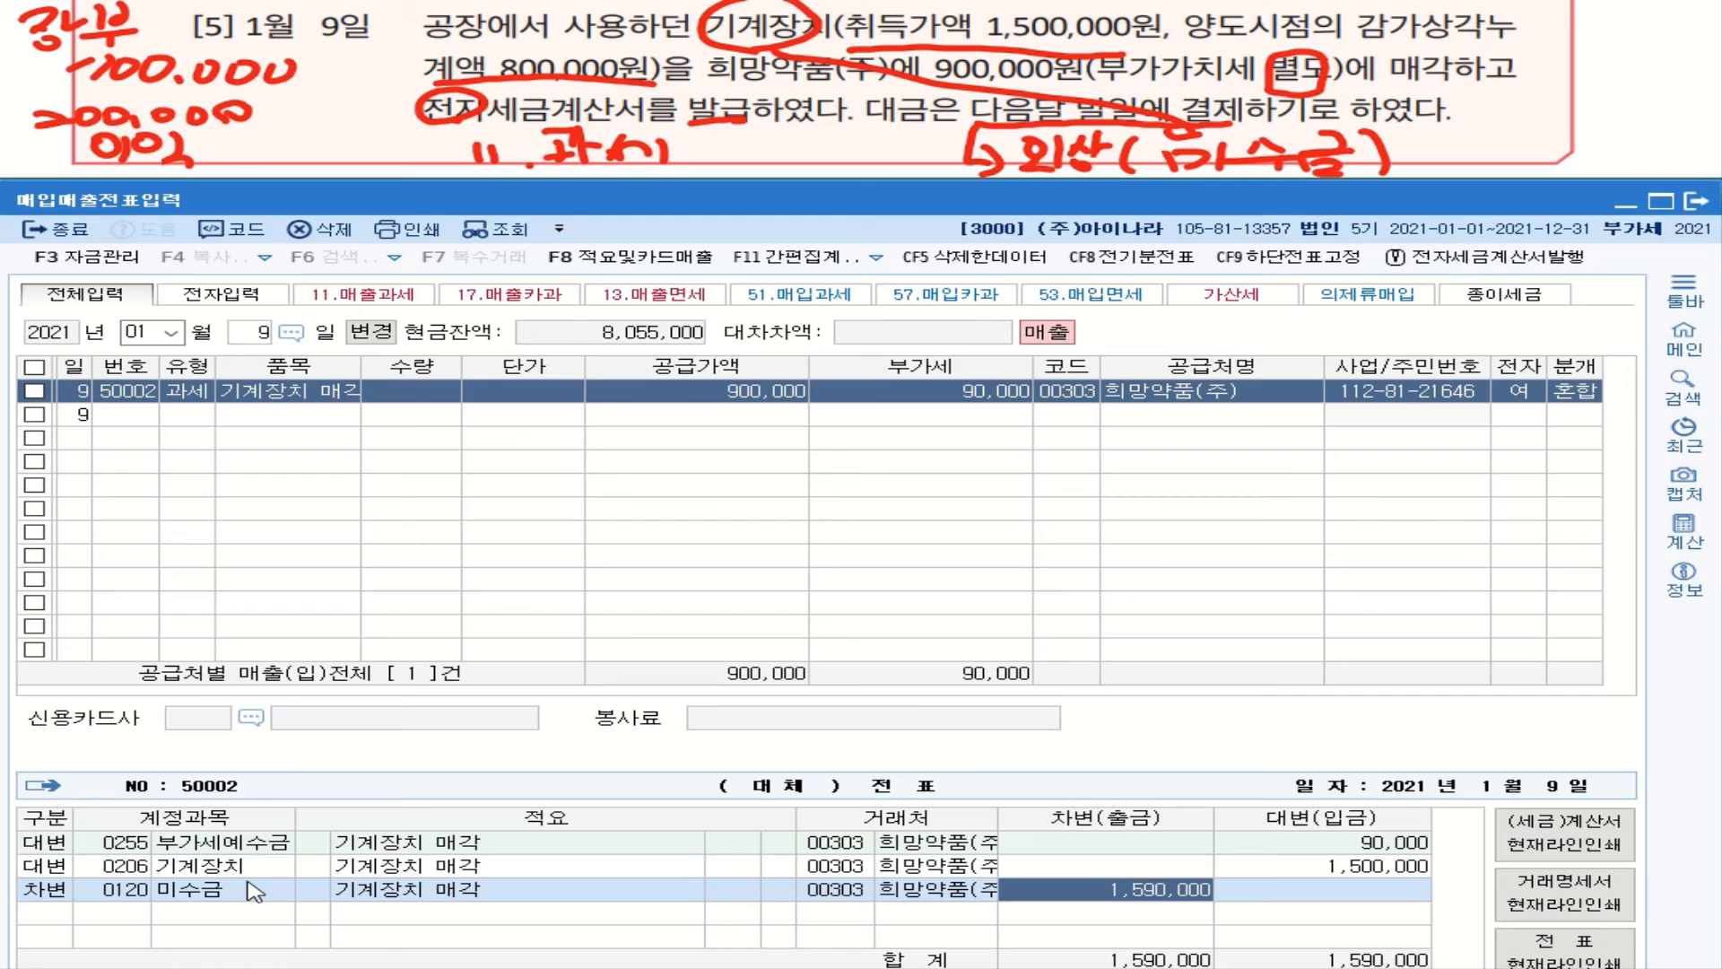
pyautogui.write('990000')
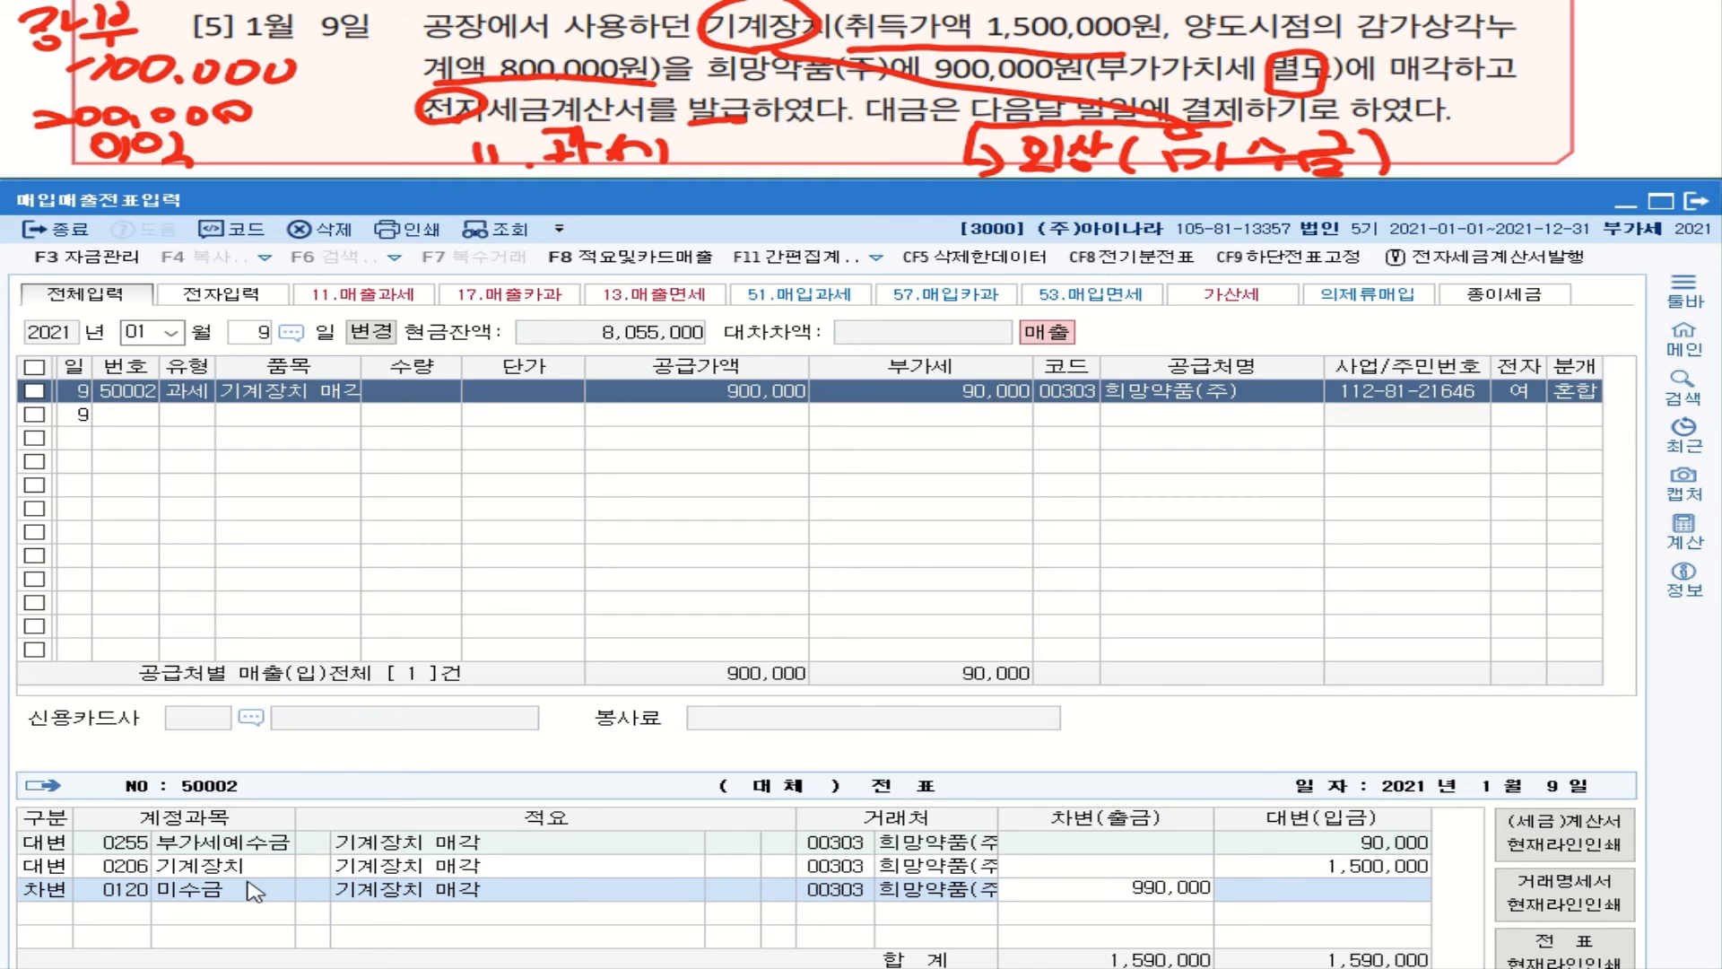
pyautogui.press('Return')
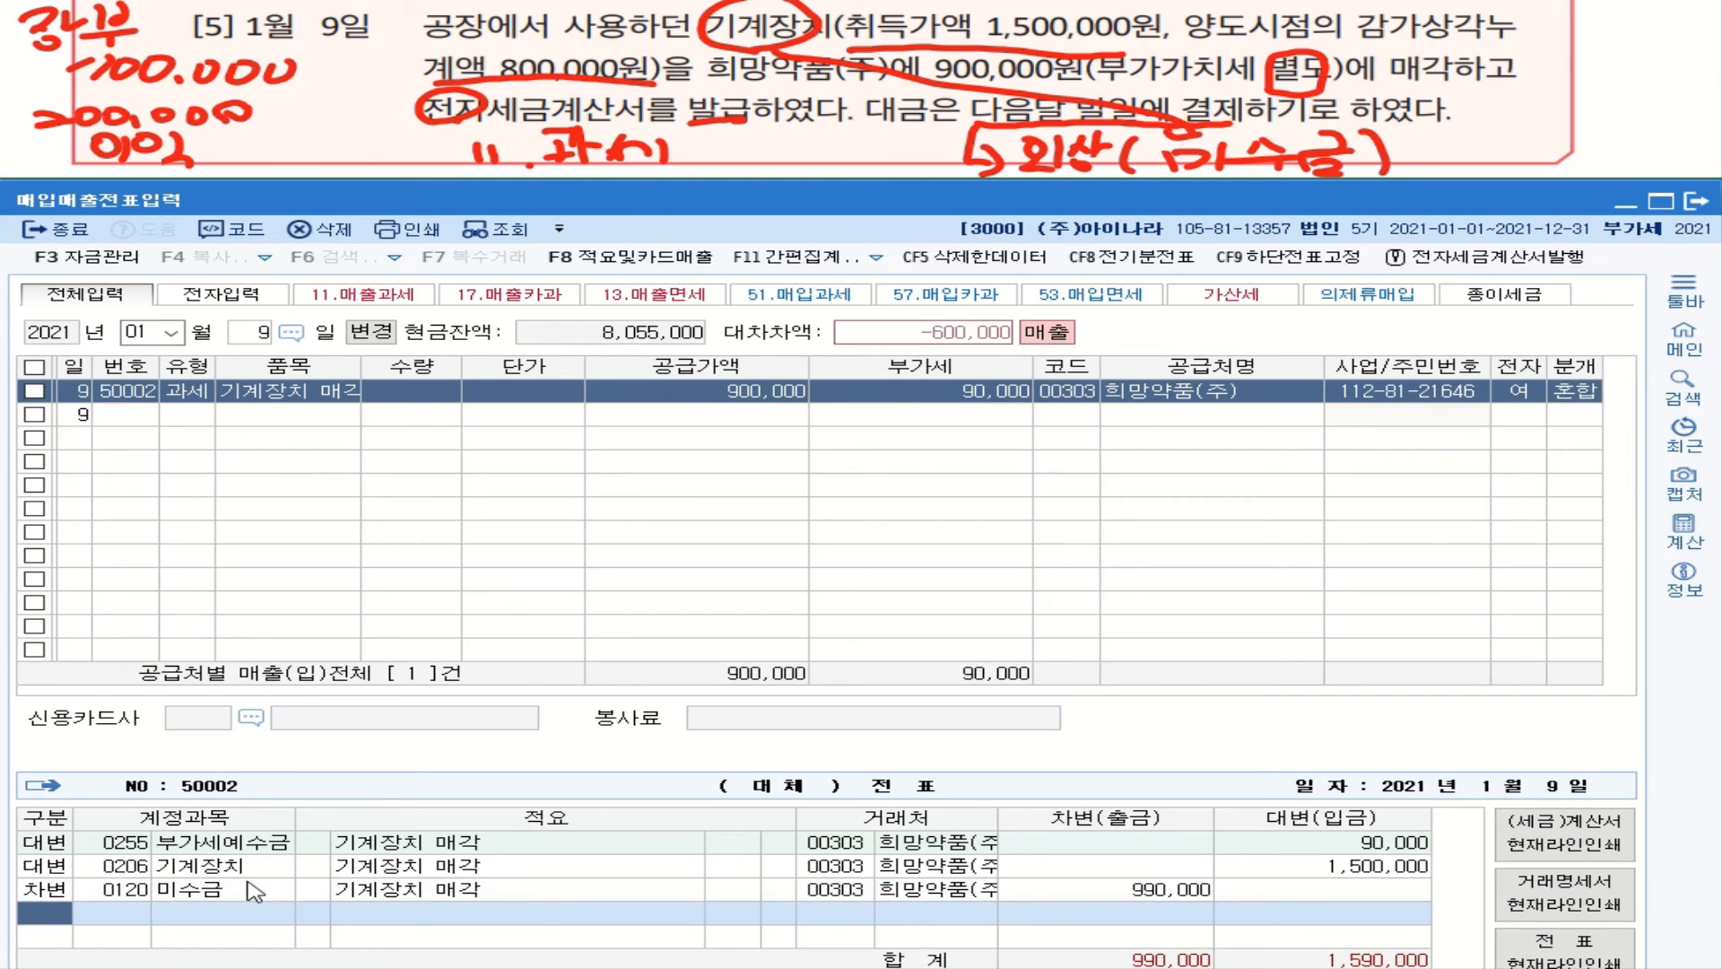
pyautogui.click(1161, 890)
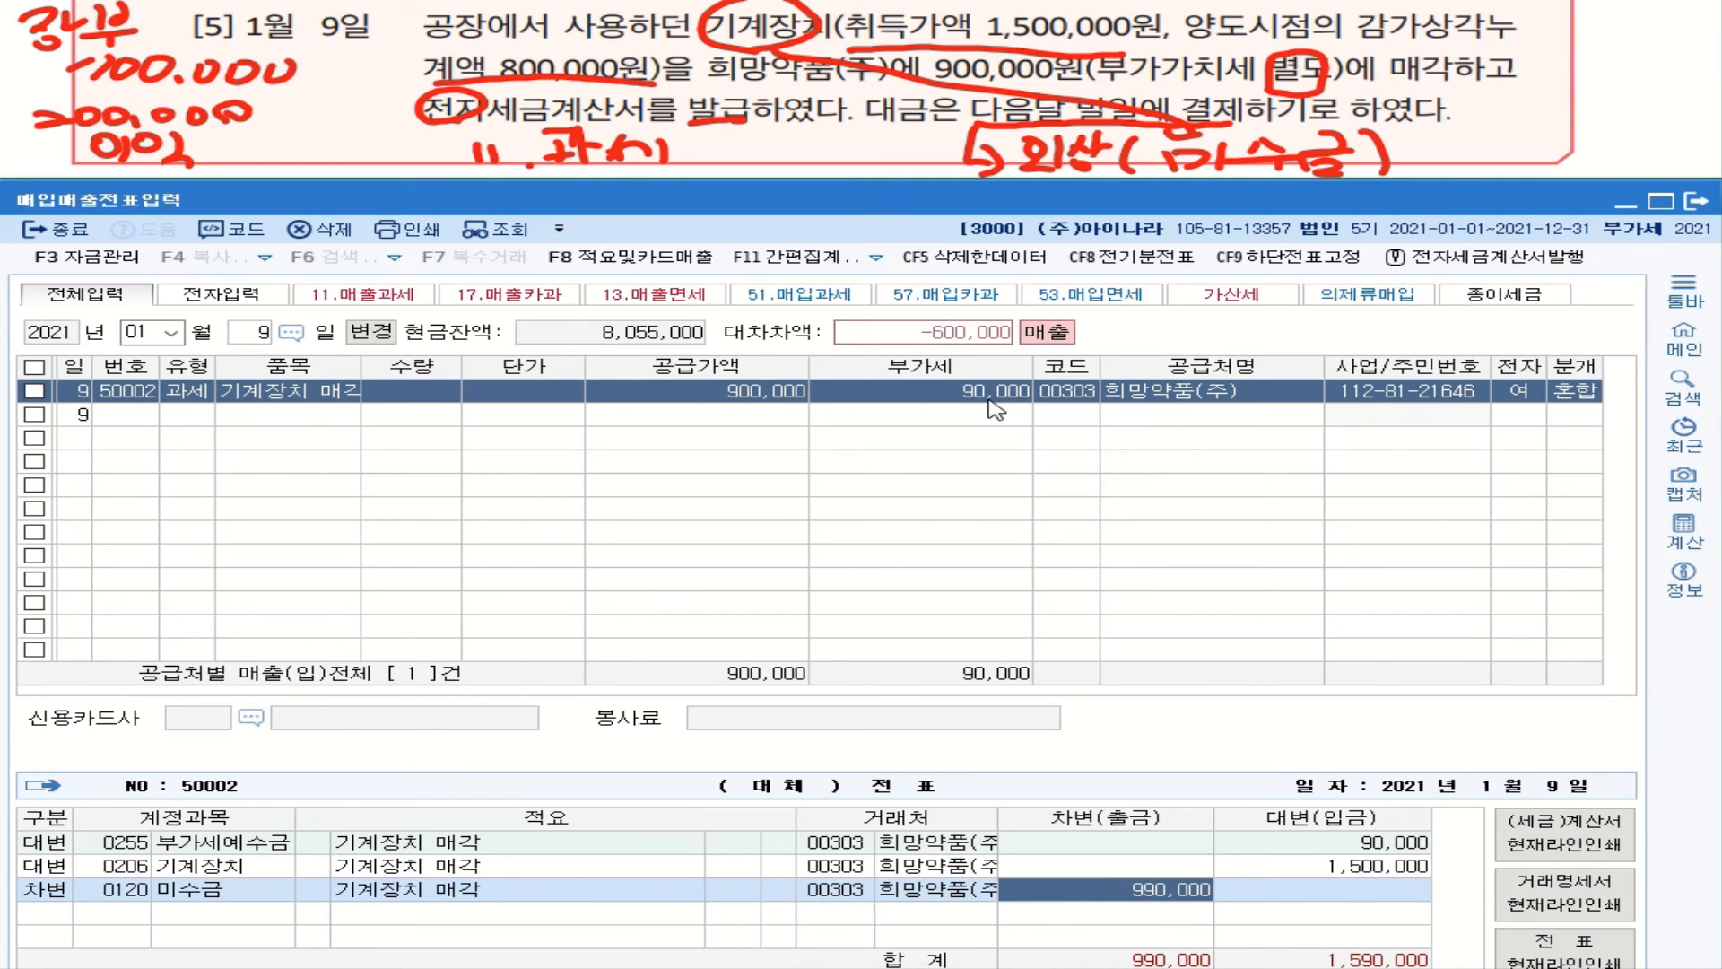
# Step: Add a debit line of 800,000 to 0207 감가상각누계액, found by searching 감가, then begin a credit line
pyautogui.click(93, 913)
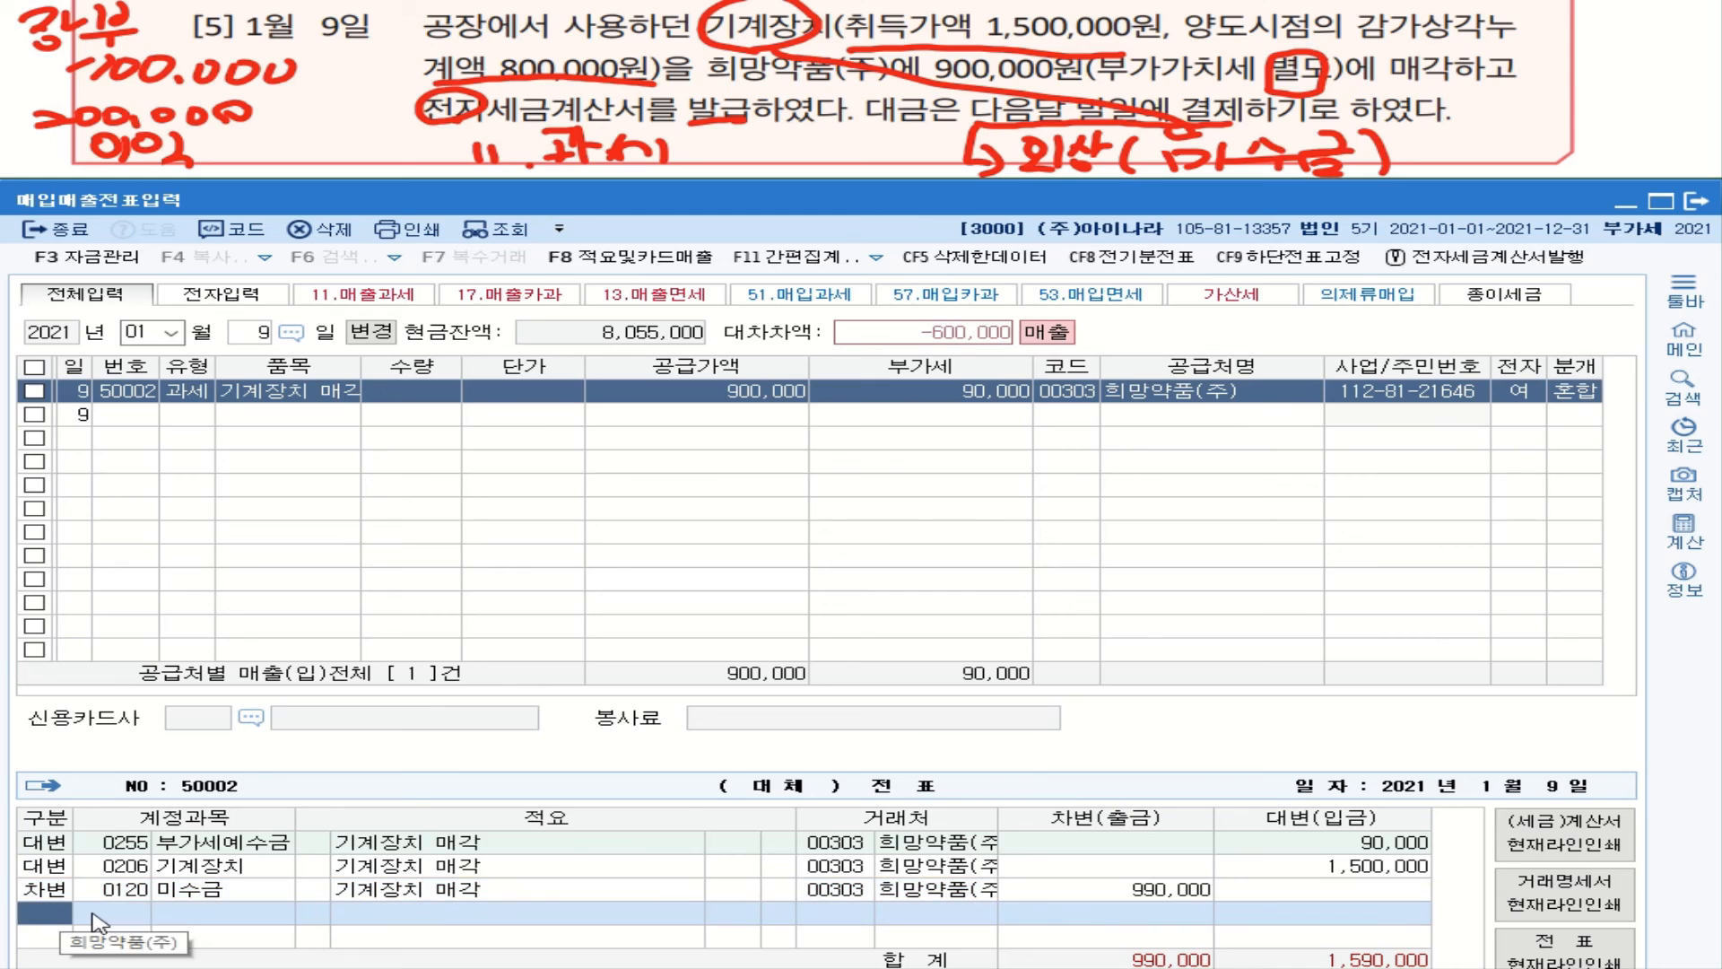
pyautogui.write('3')
pyautogui.press('Return')
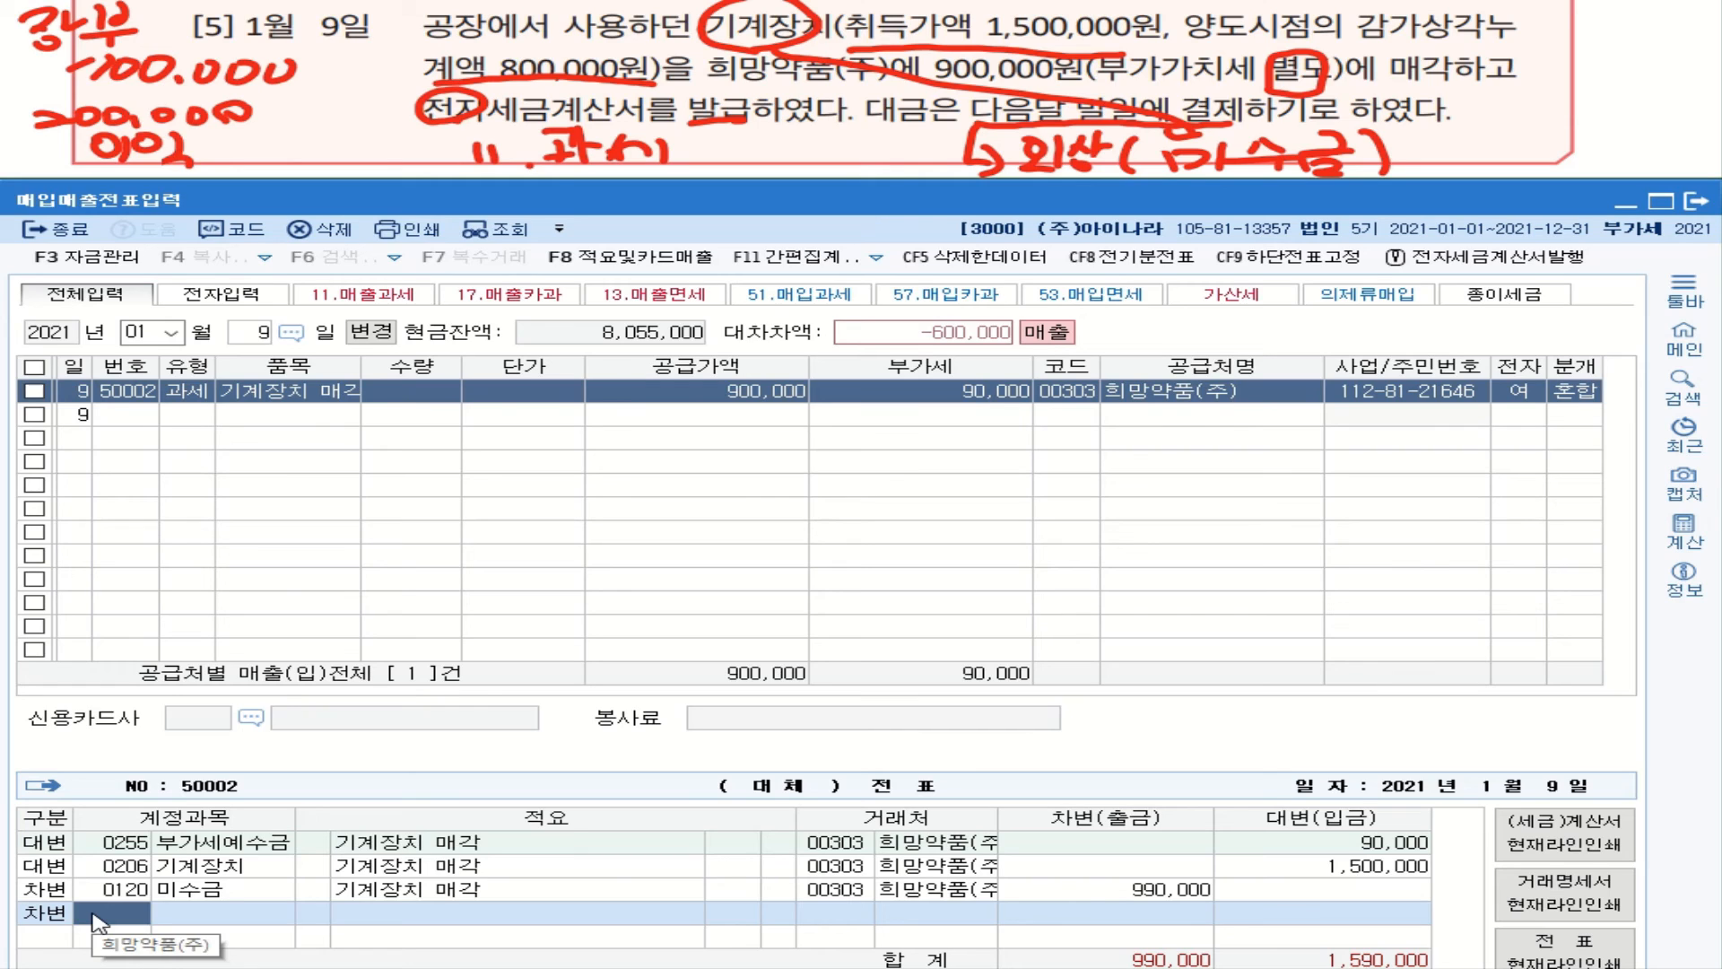
pyautogui.write('감ㄱ')
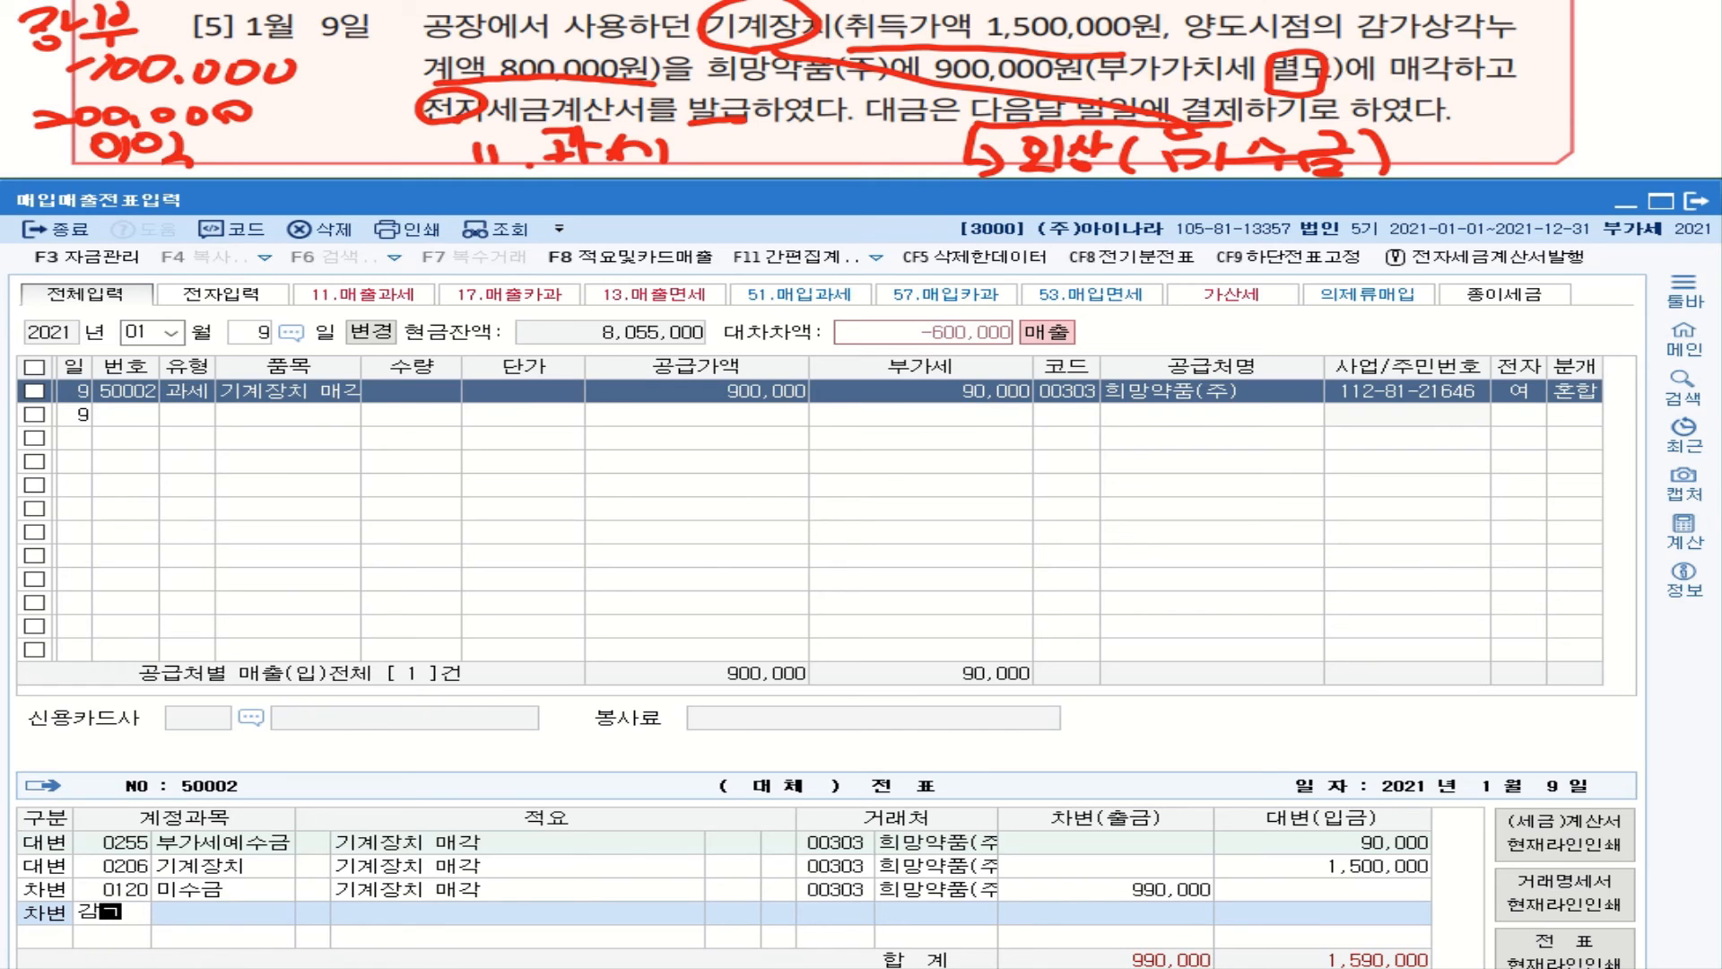
pyautogui.write('ㅏ')
pyautogui.press('Return')
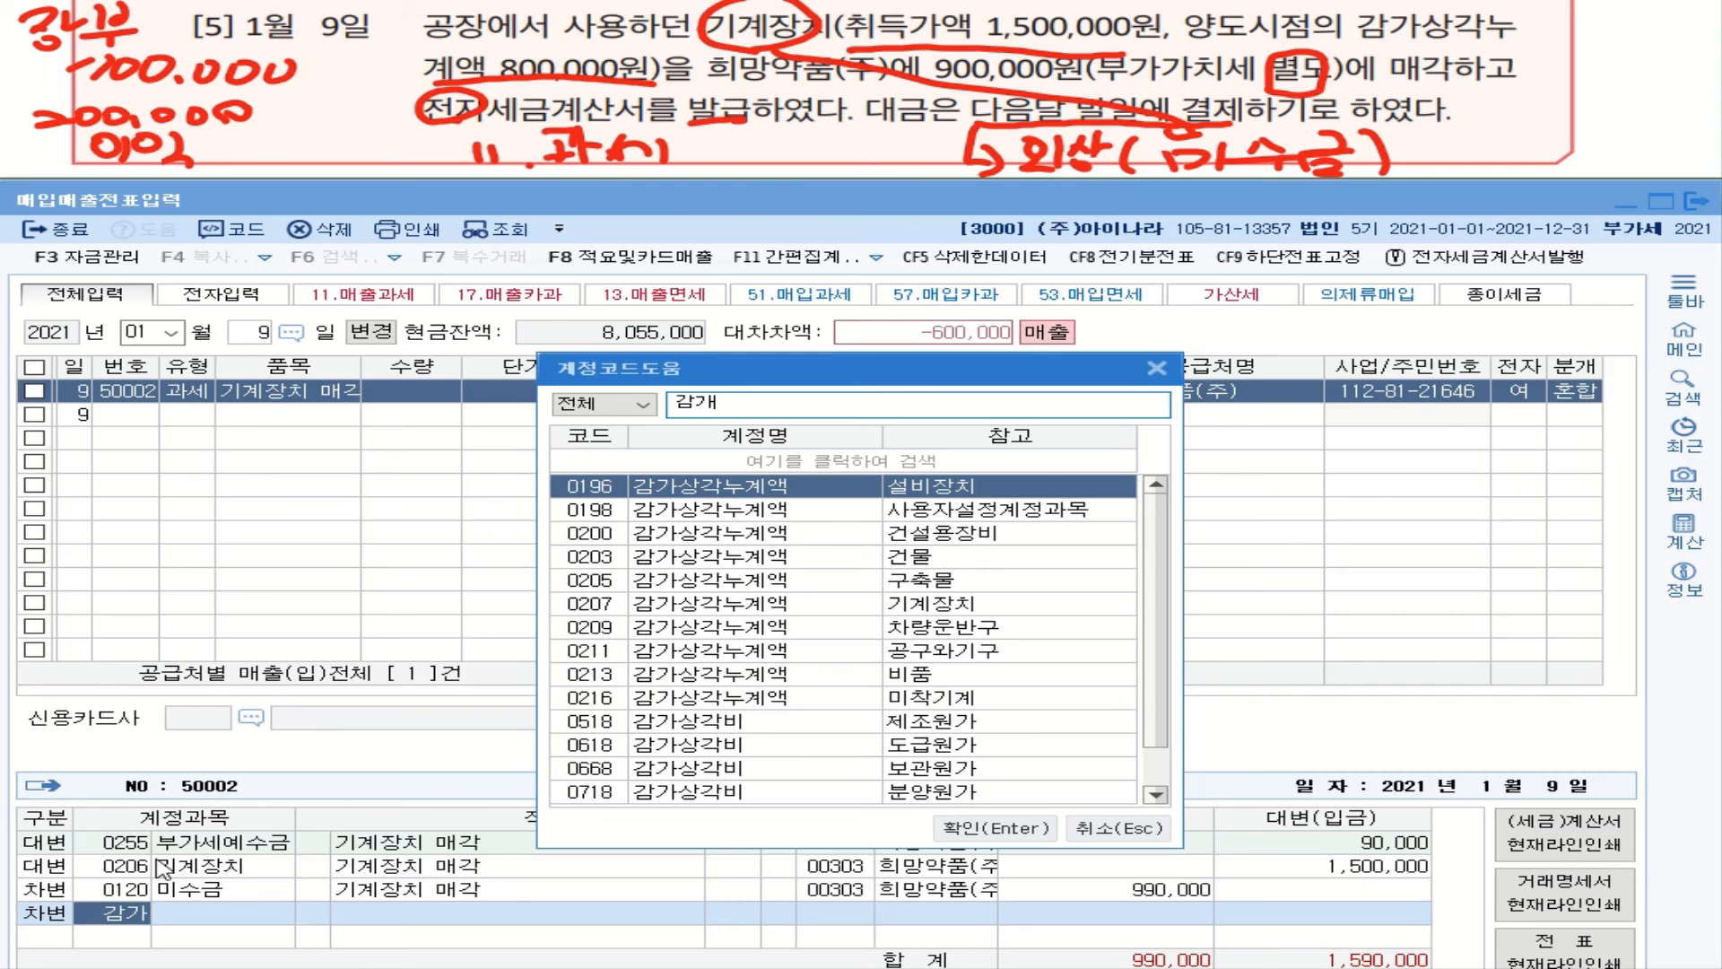
pyautogui.click(658, 605)
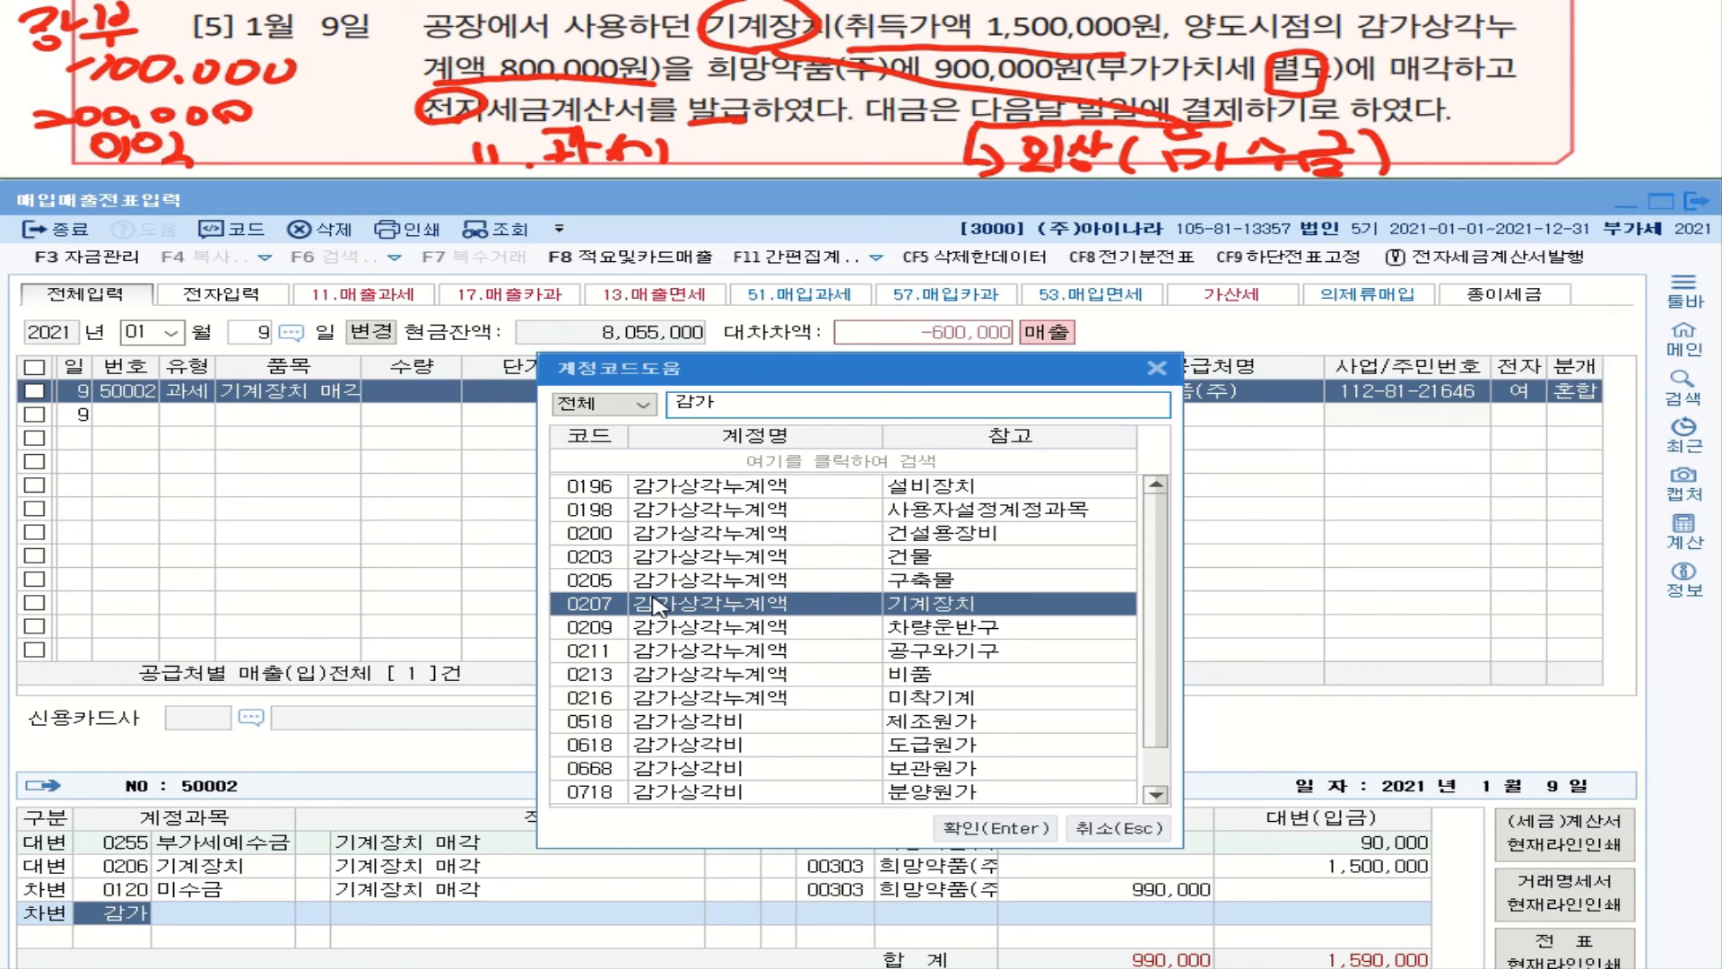
pyautogui.doubleClick(658, 606)
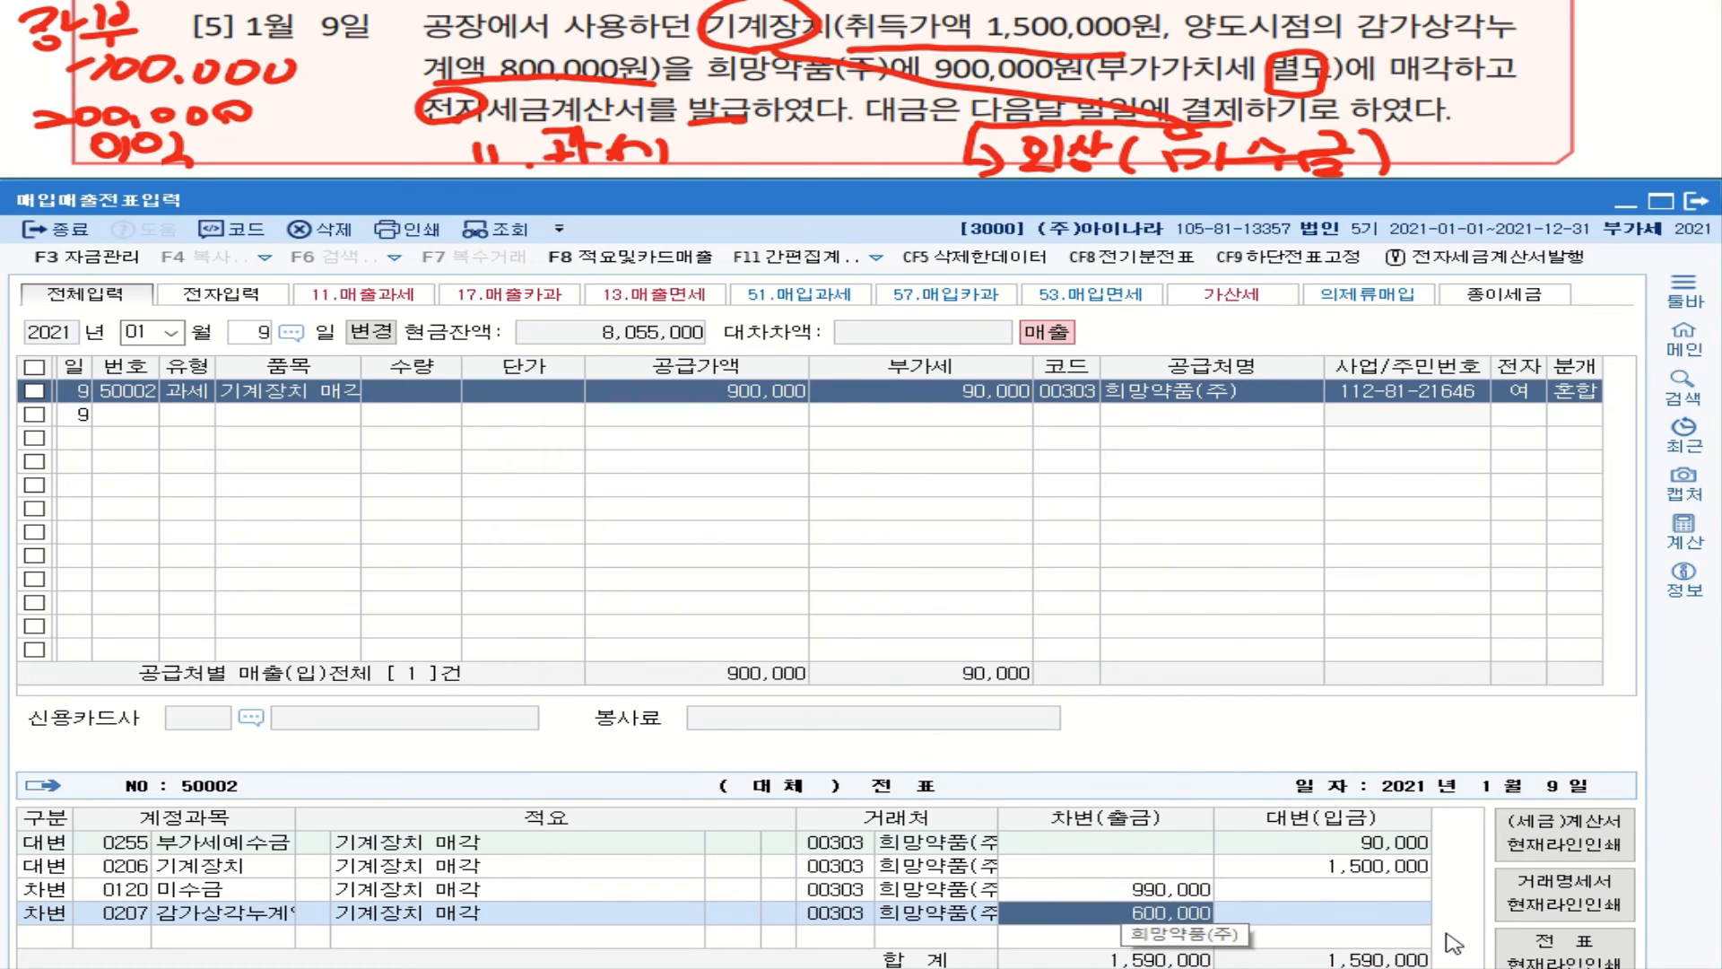
pyautogui.write('800000')
pyautogui.press('Return')
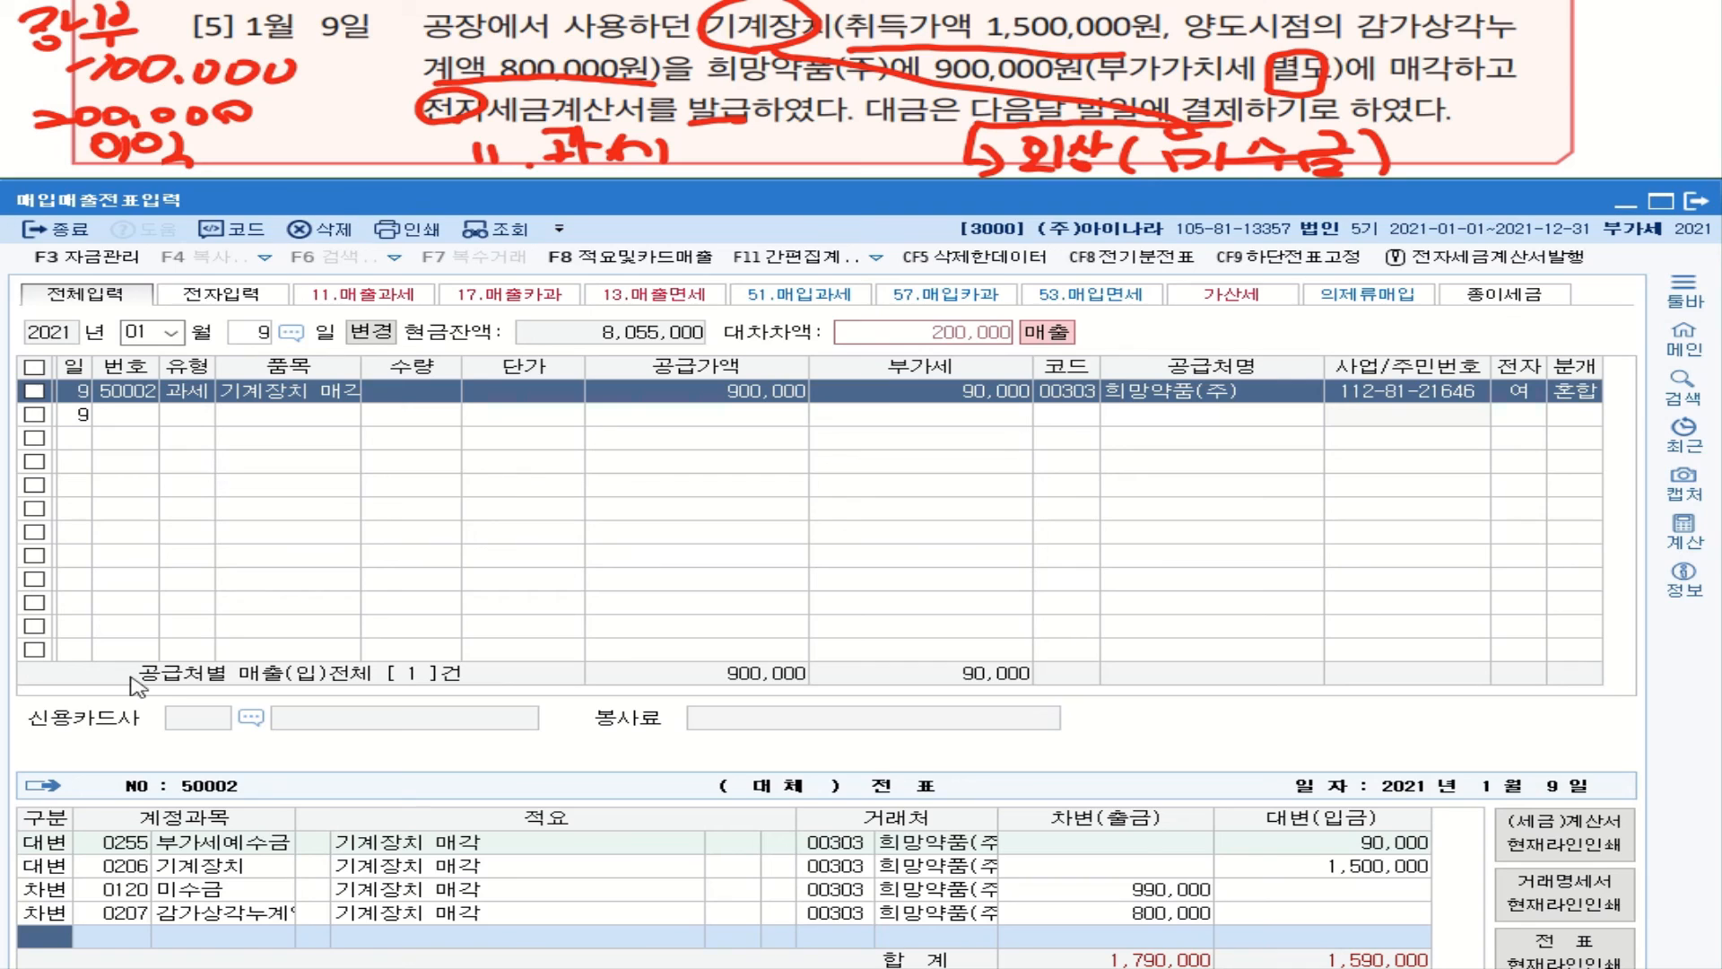
pyautogui.write('4')
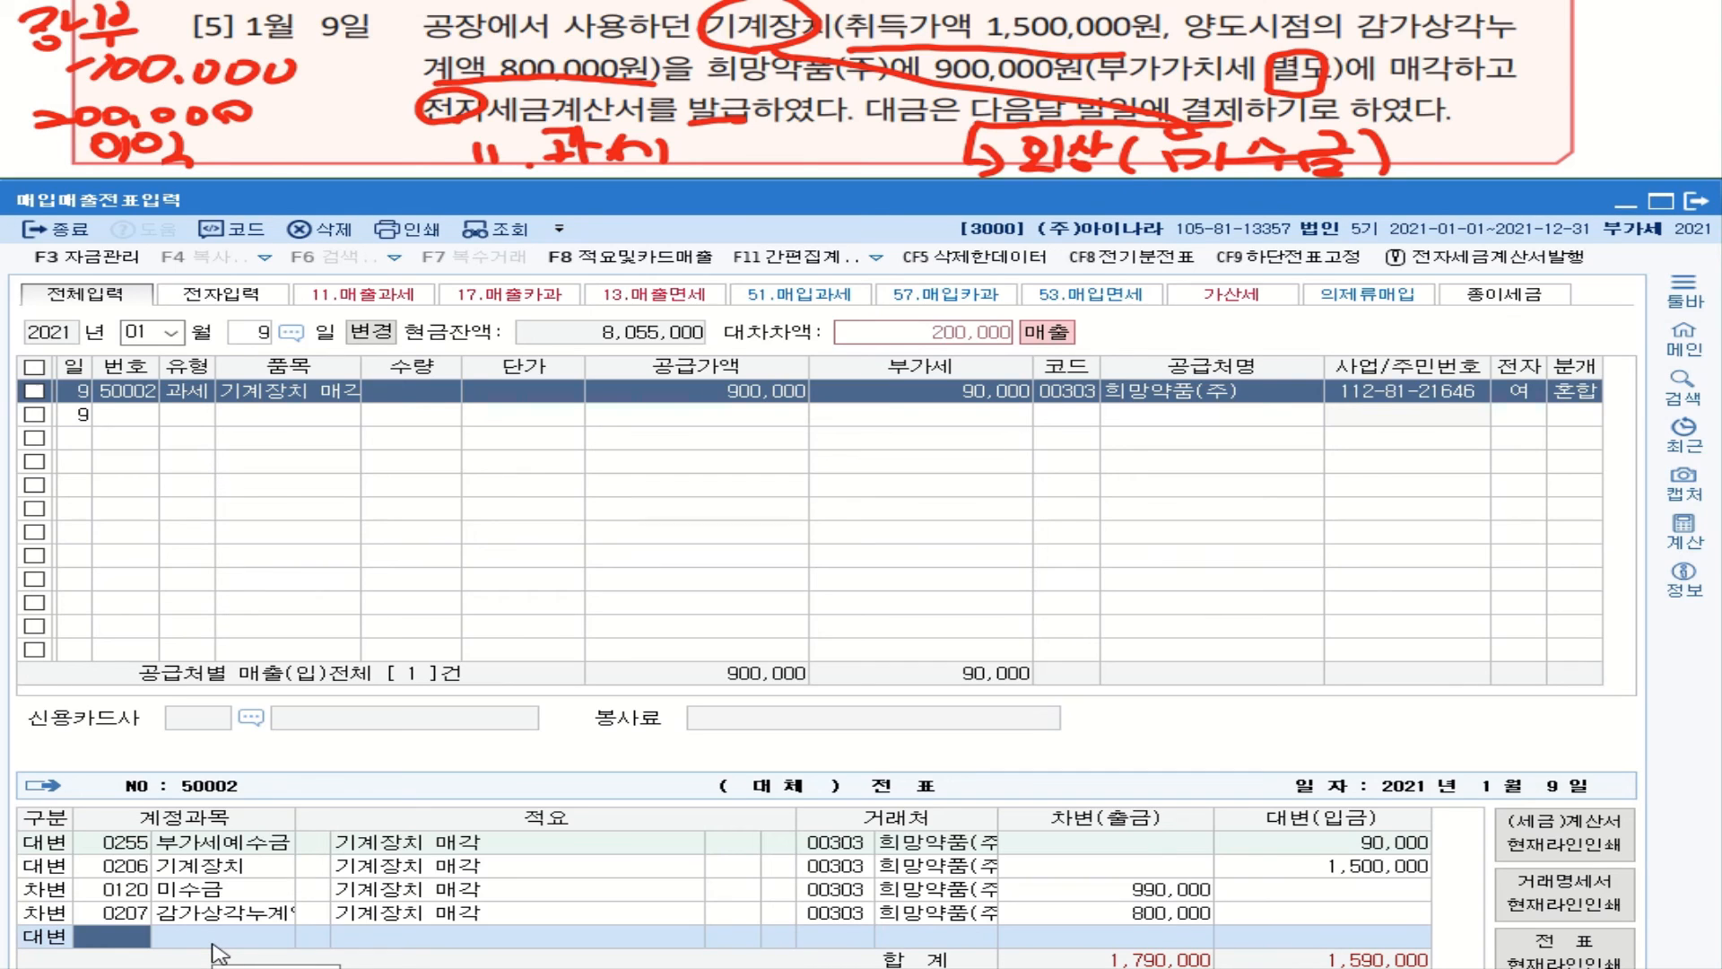
pyautogui.write('유ㅗ')
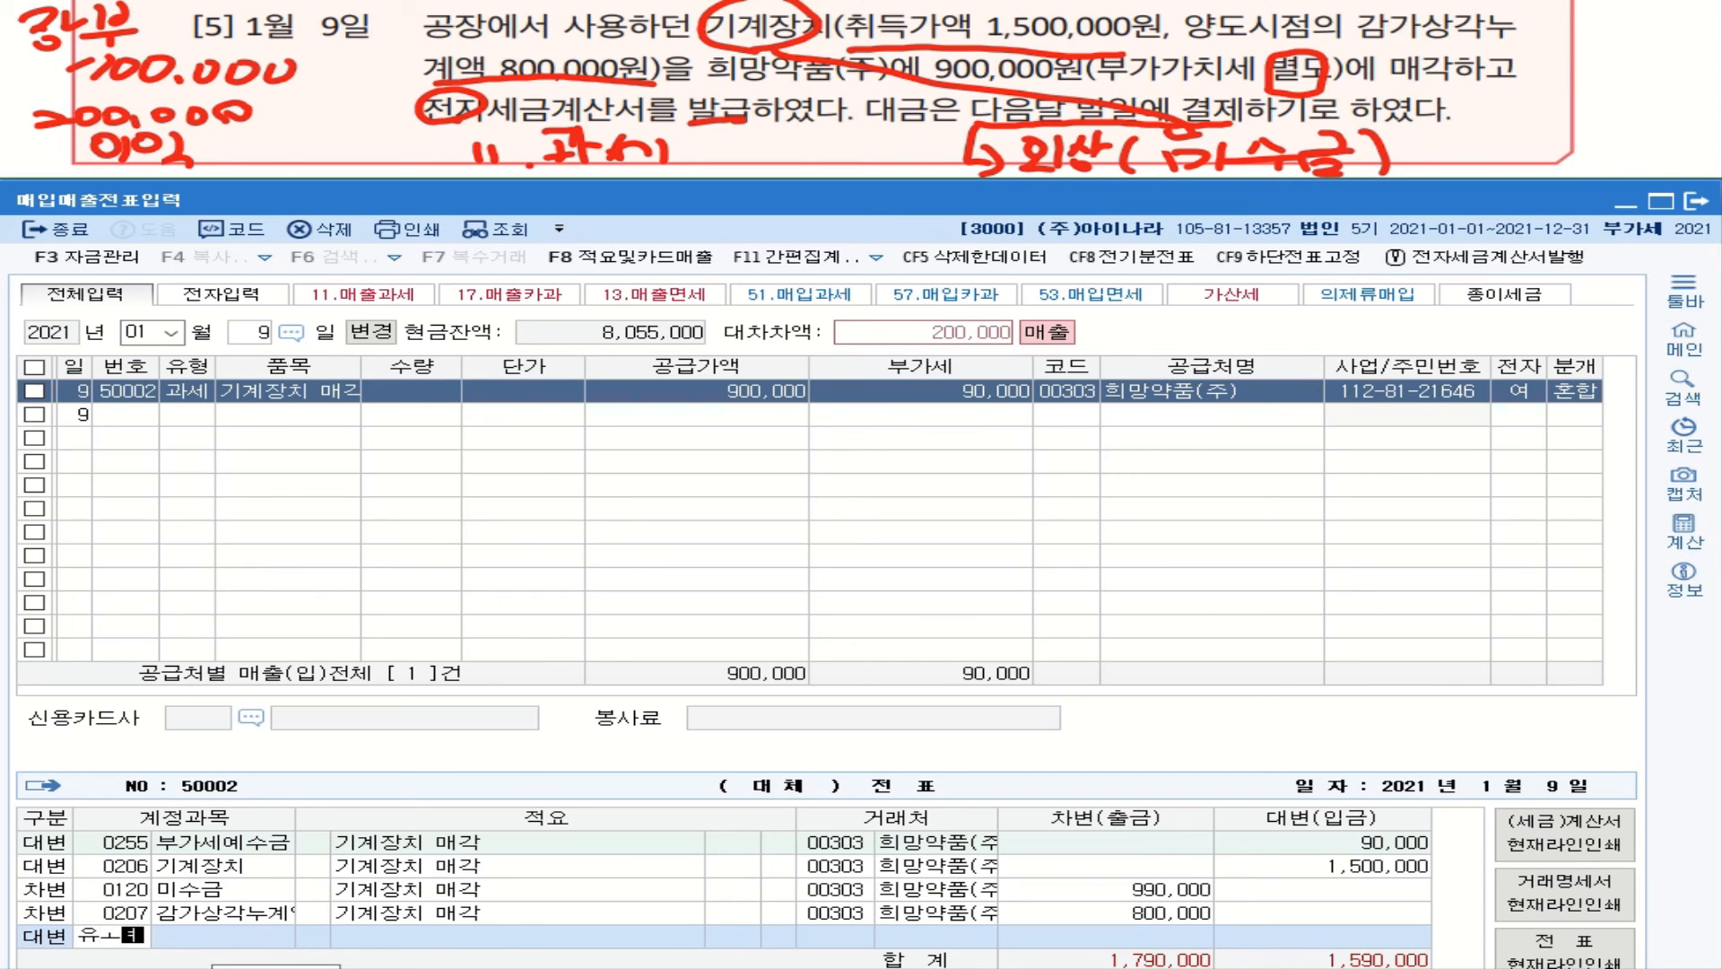
# Step: Credit 200,000 to 0914 유형자산처분이익, balancing the voucher at 1,790,000
pyautogui.press('Return')
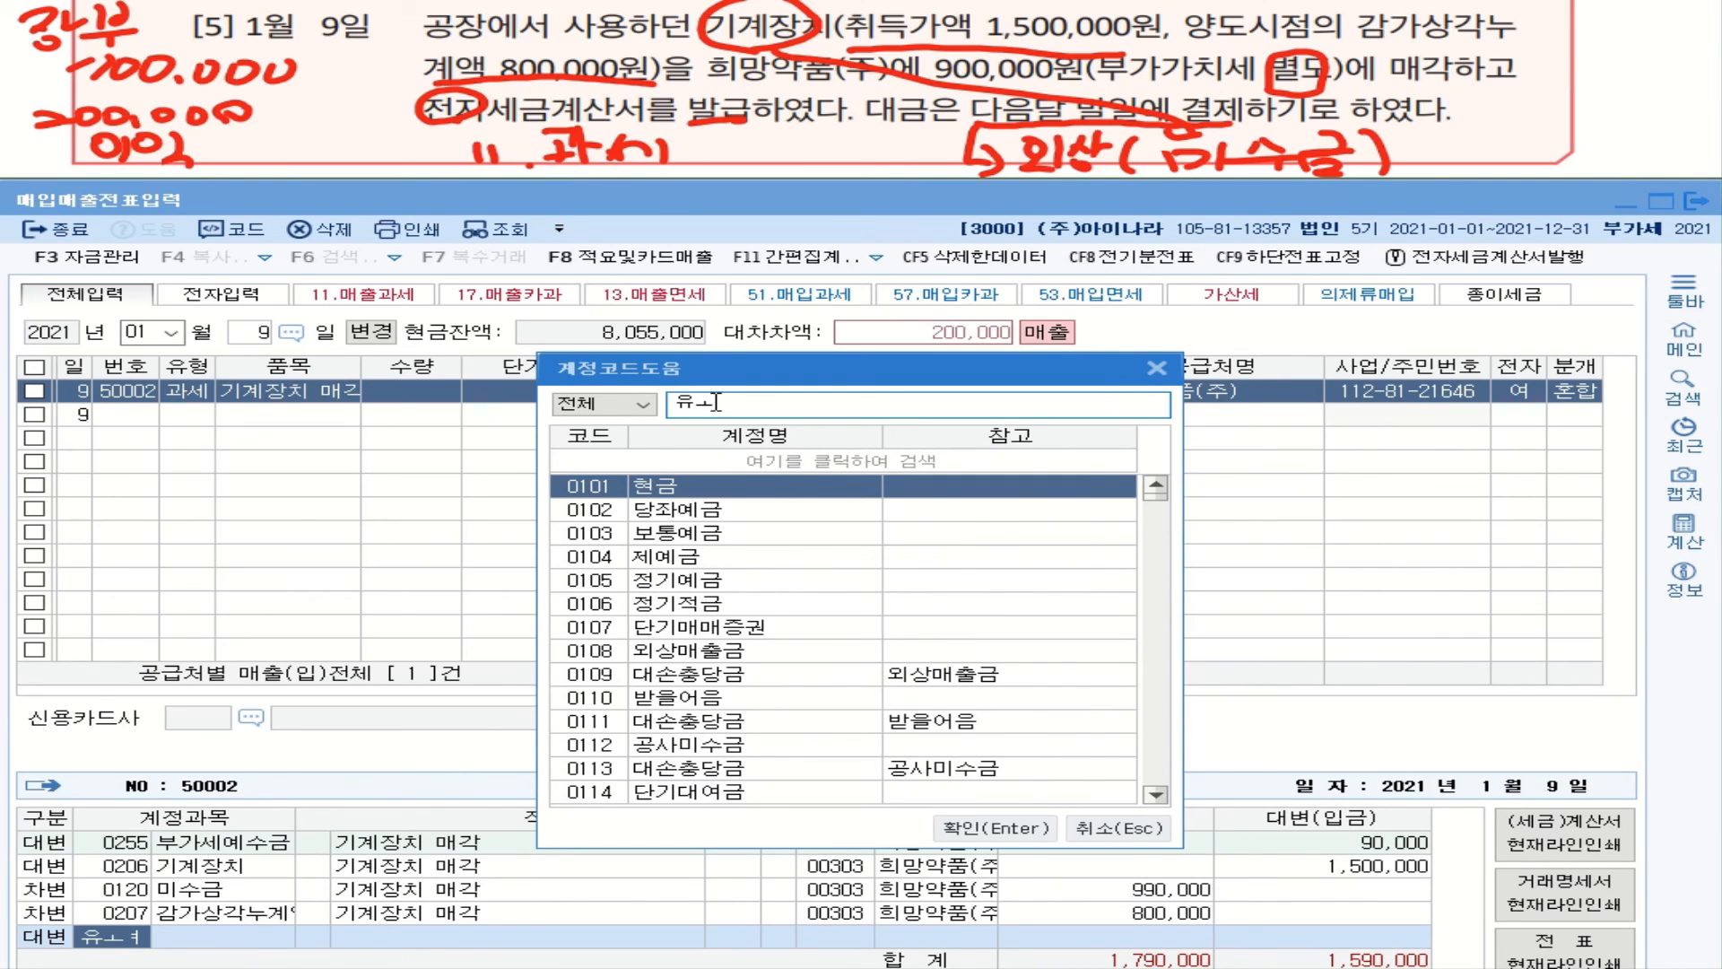
pyautogui.press('BackSpace')
pyautogui.write('형')
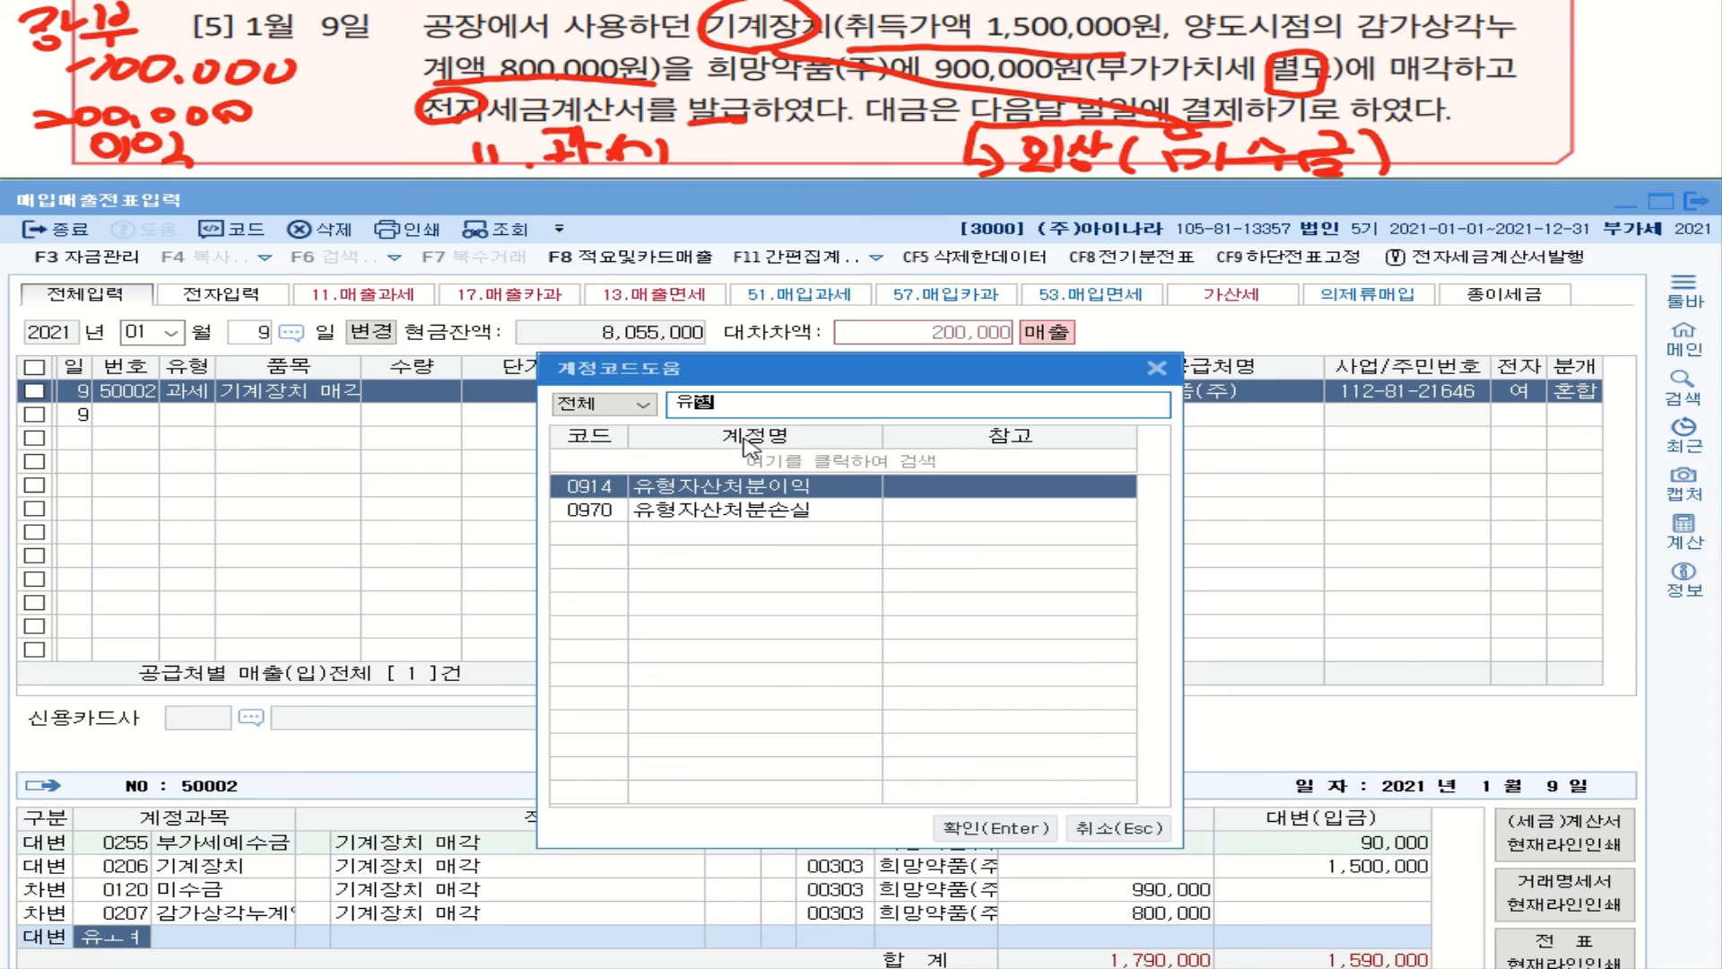
pyautogui.doubleClick(780, 488)
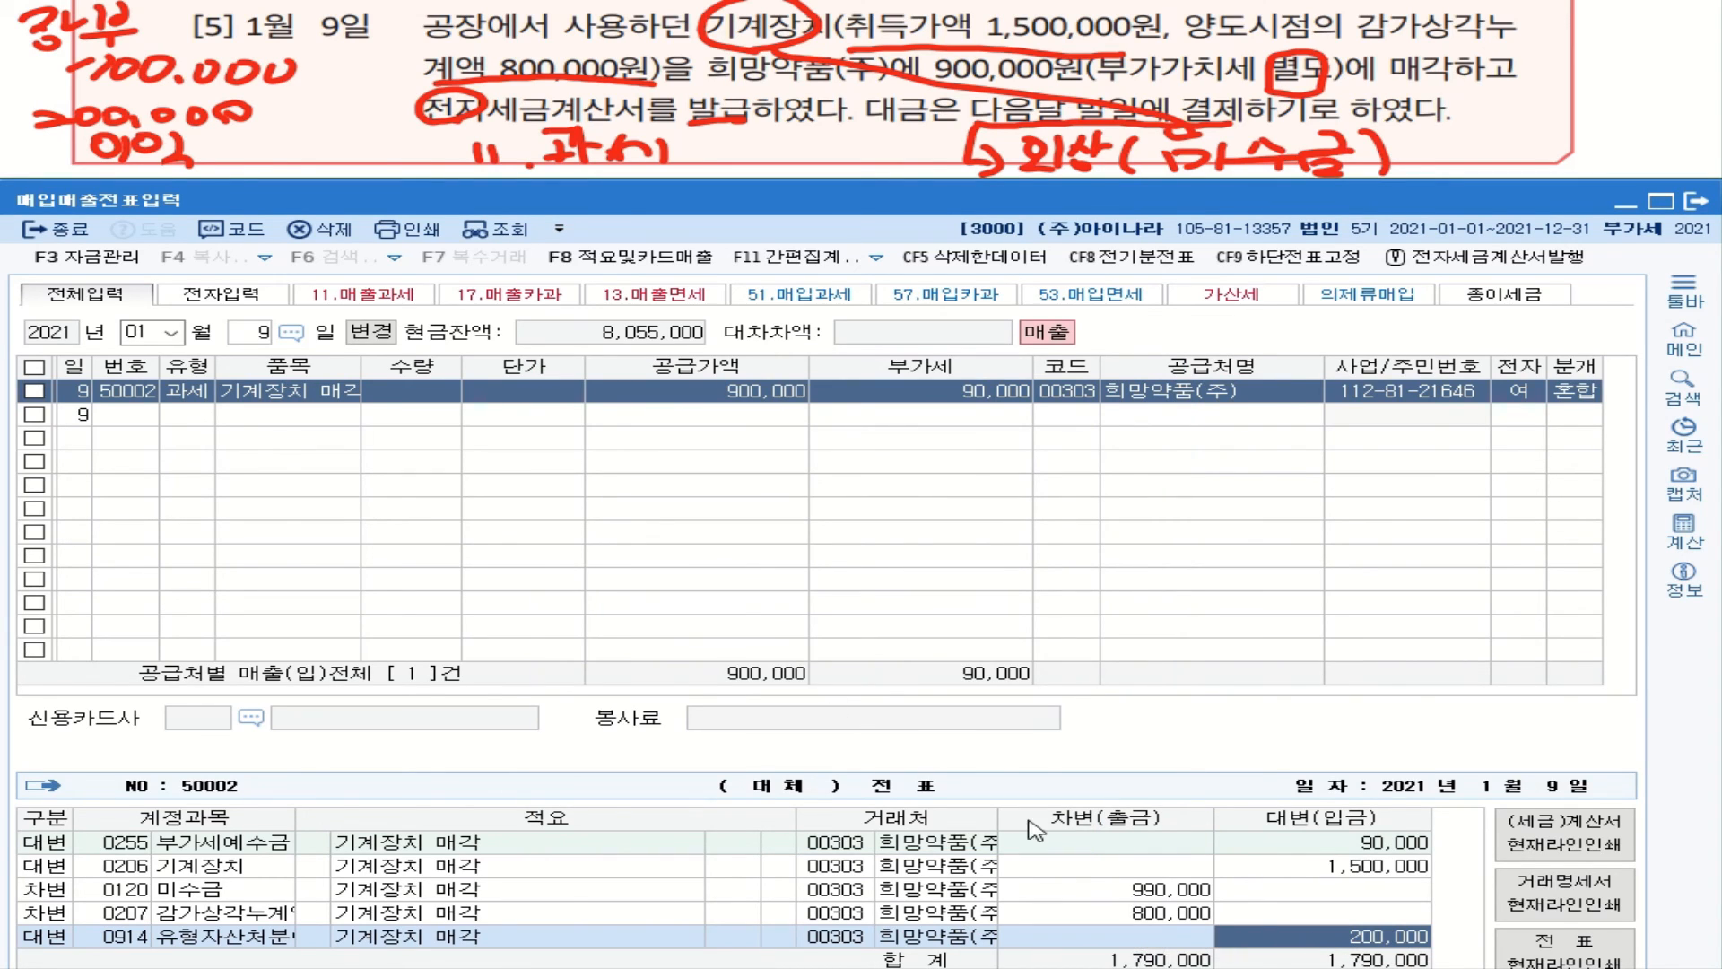
pyautogui.click(1581, 395)
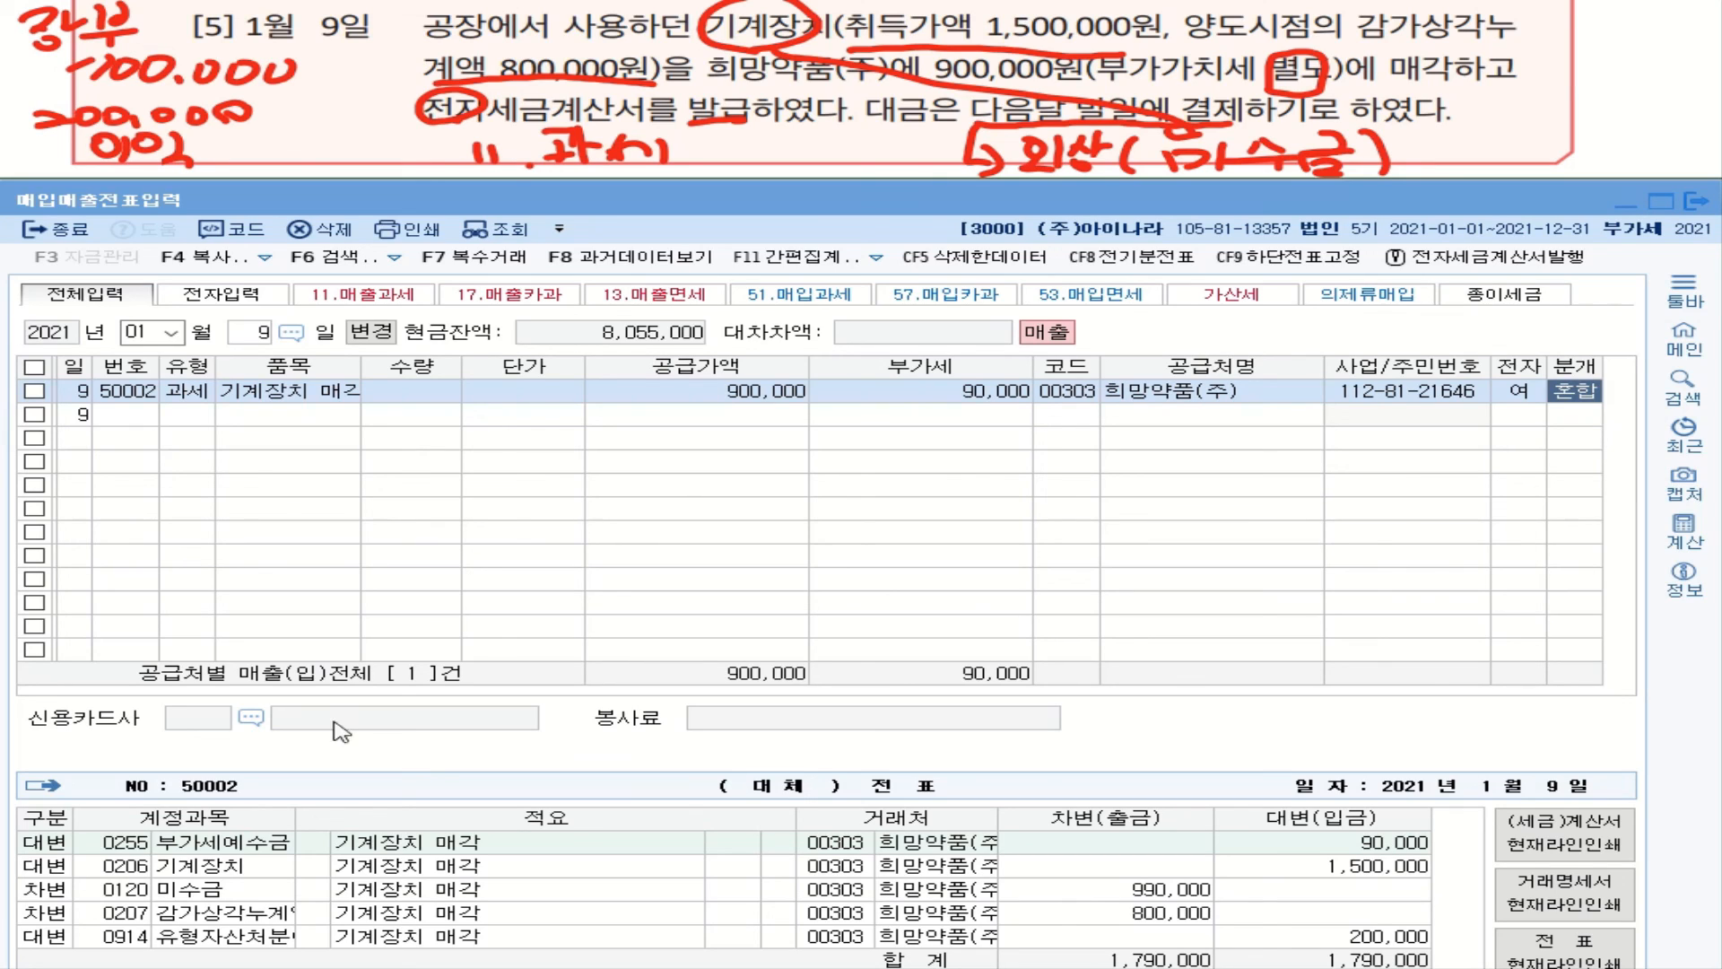
# Step: Leave the voucher entry and open 세금계산서합계표 under the 부가가치 menus
pyautogui.hotkey('alt', 'Tab')
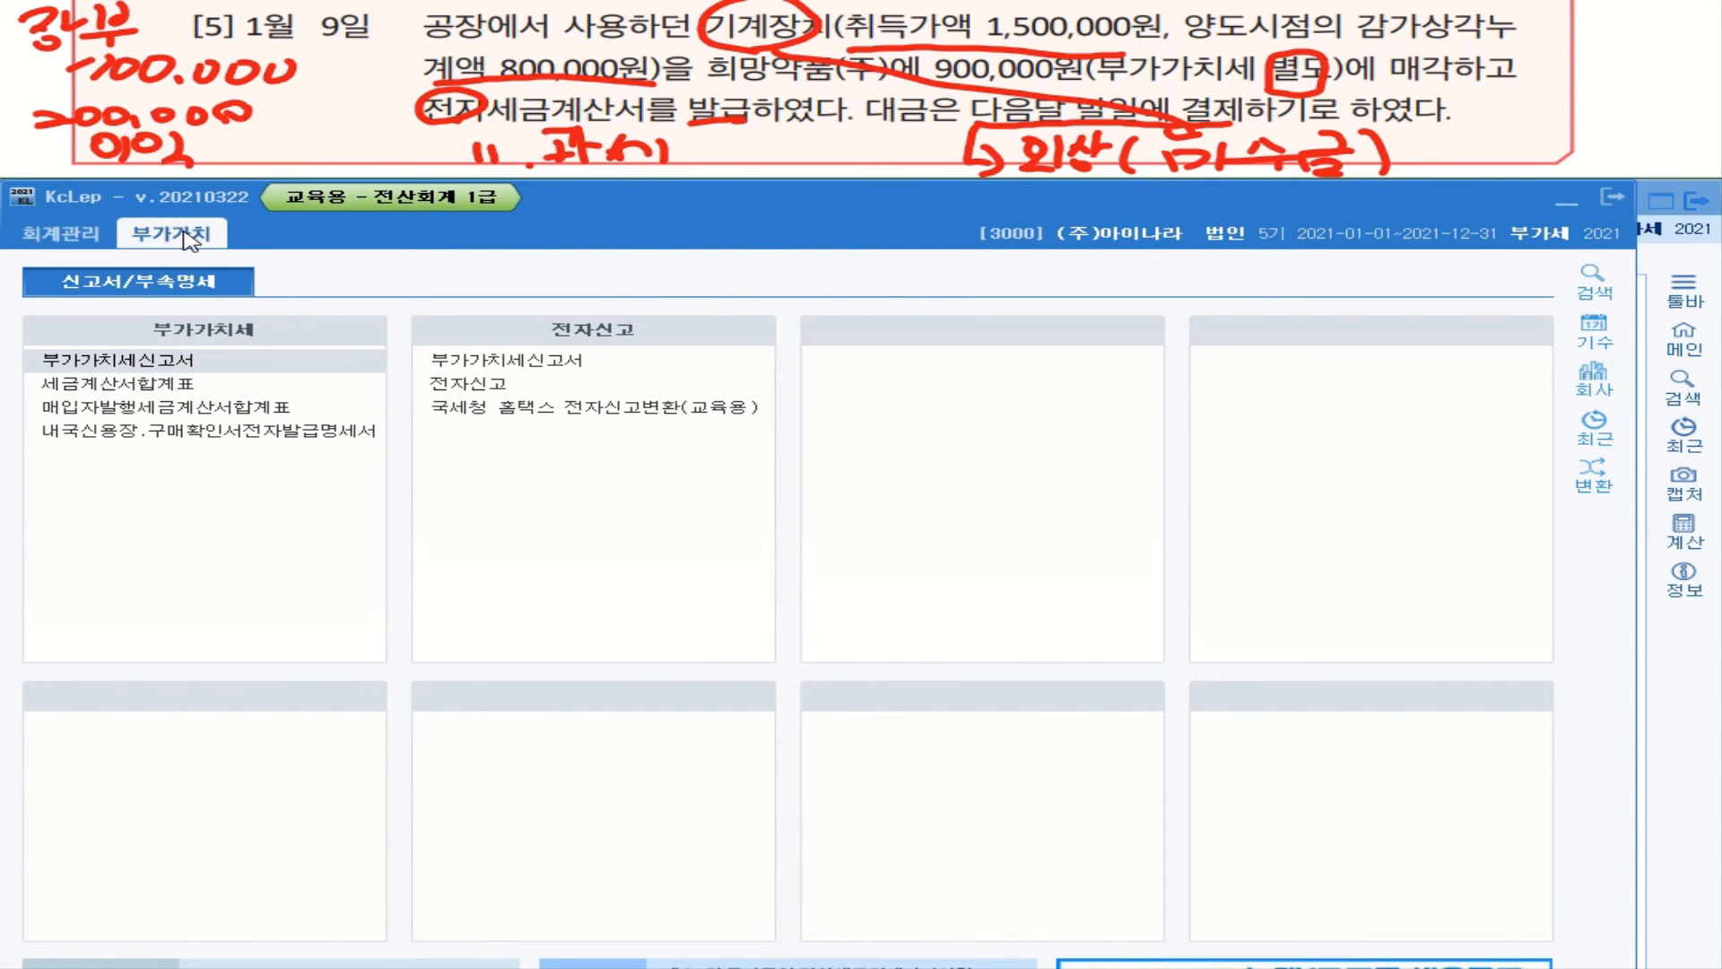
pyautogui.click(60, 233)
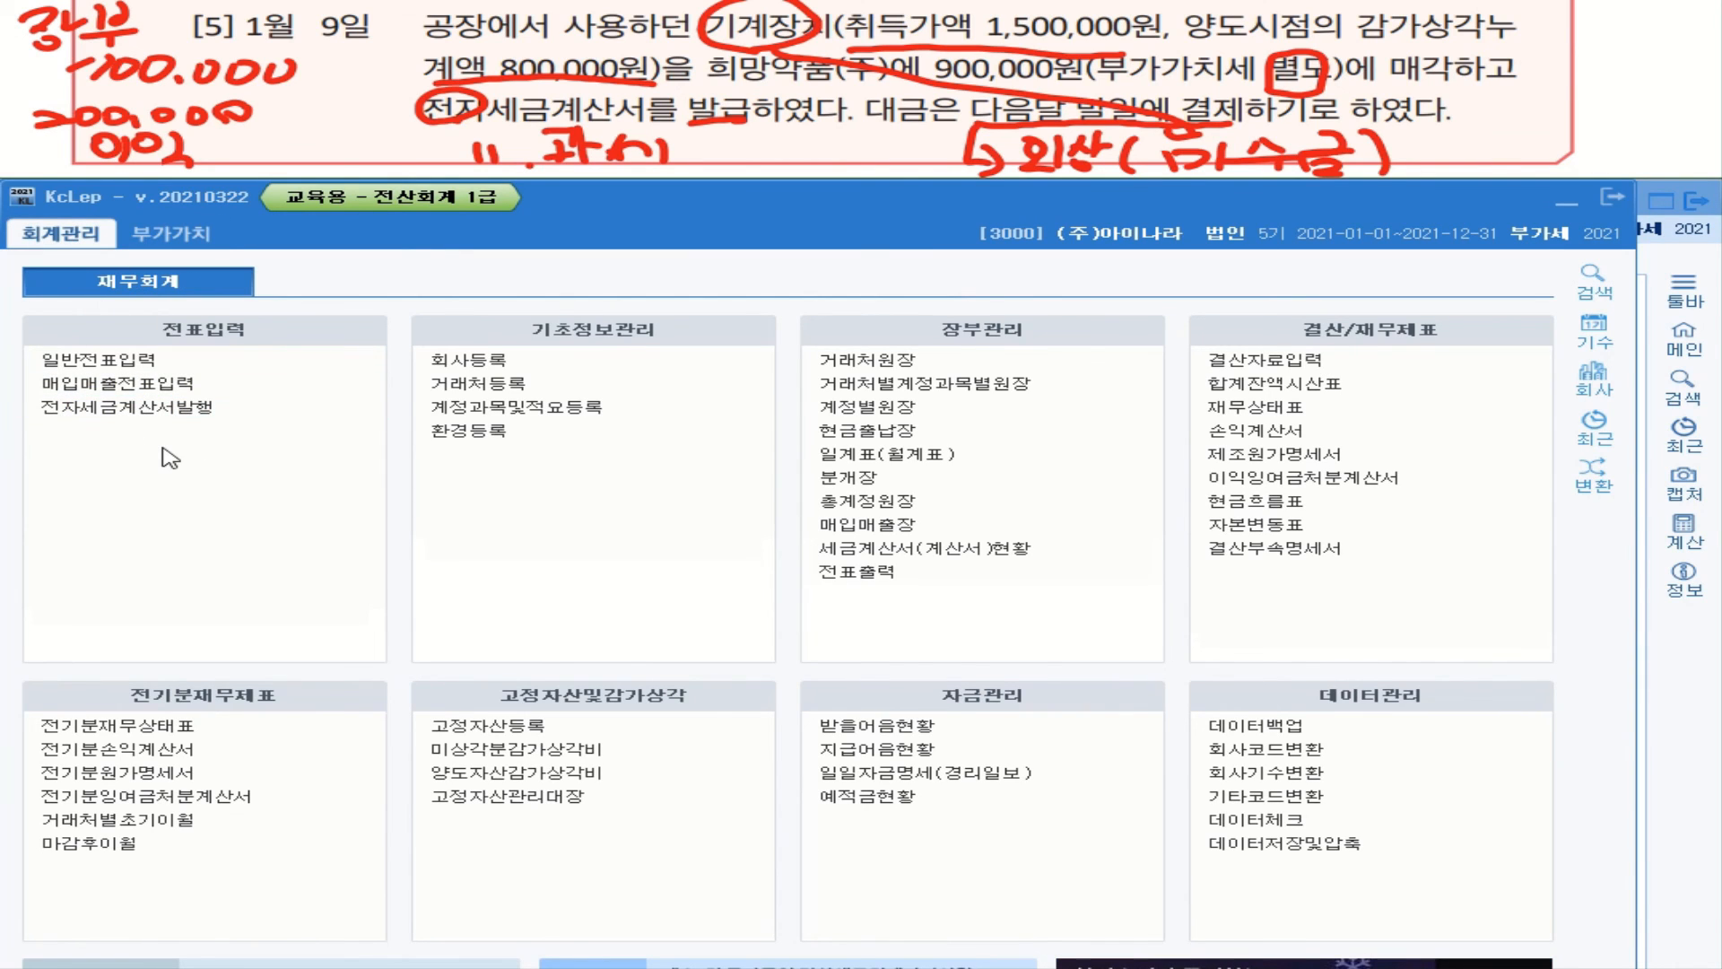
pyautogui.click(171, 235)
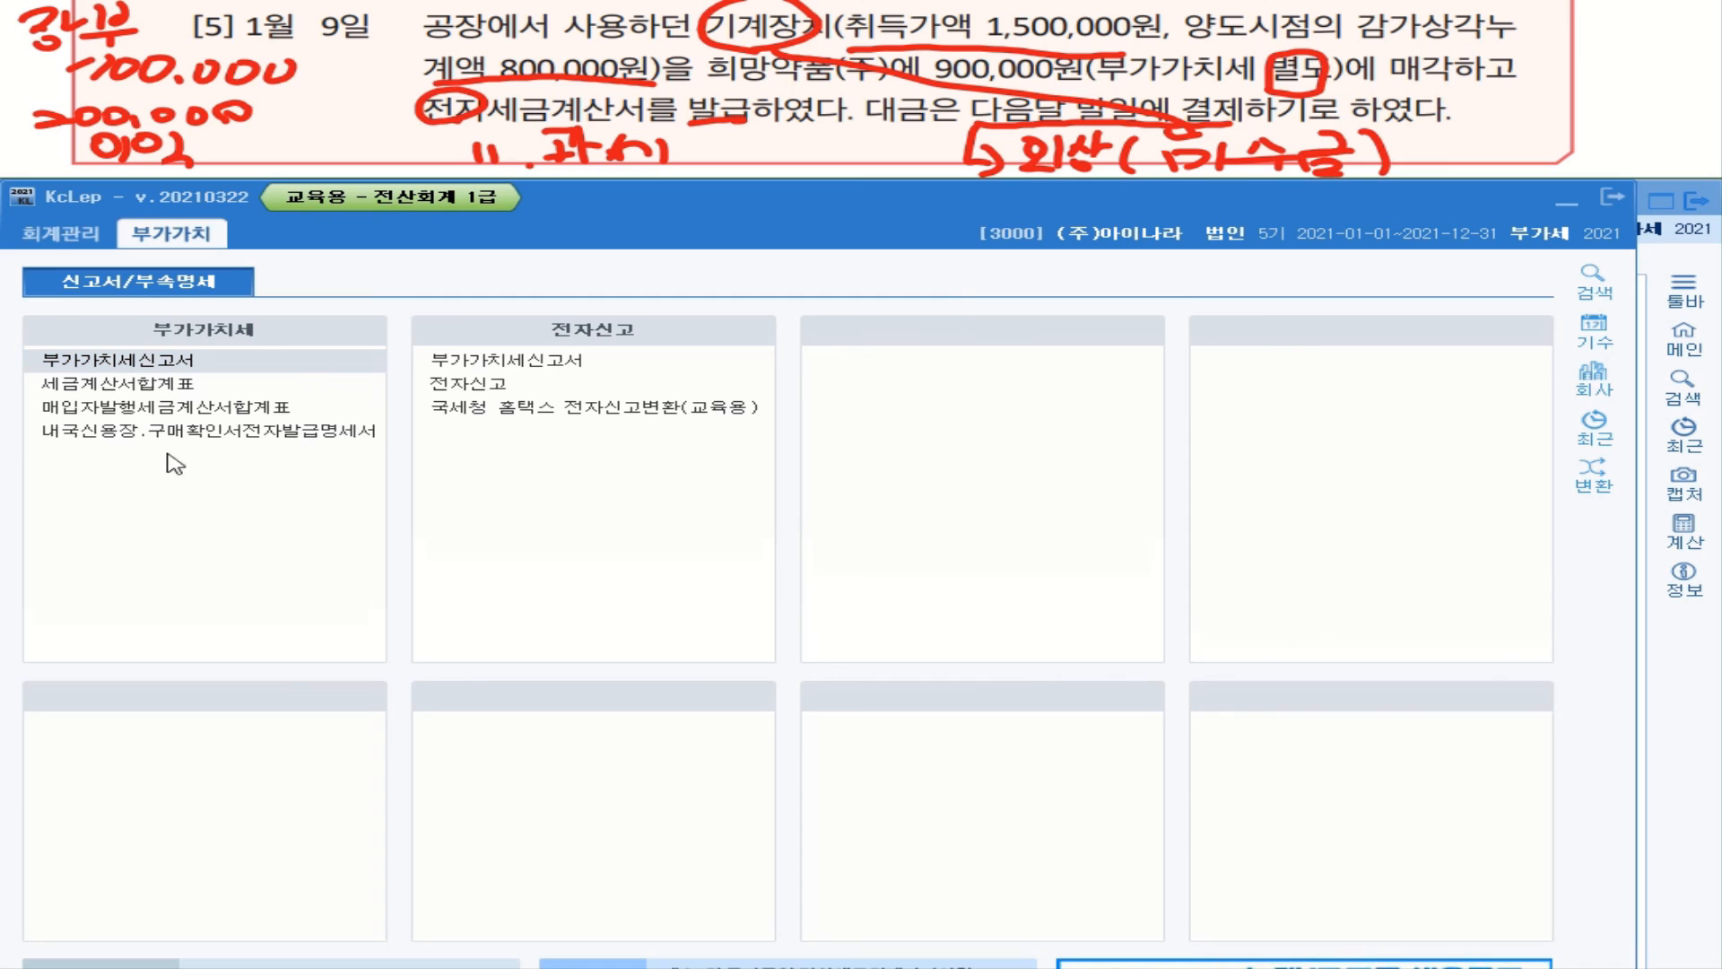
pyautogui.click(120, 393)
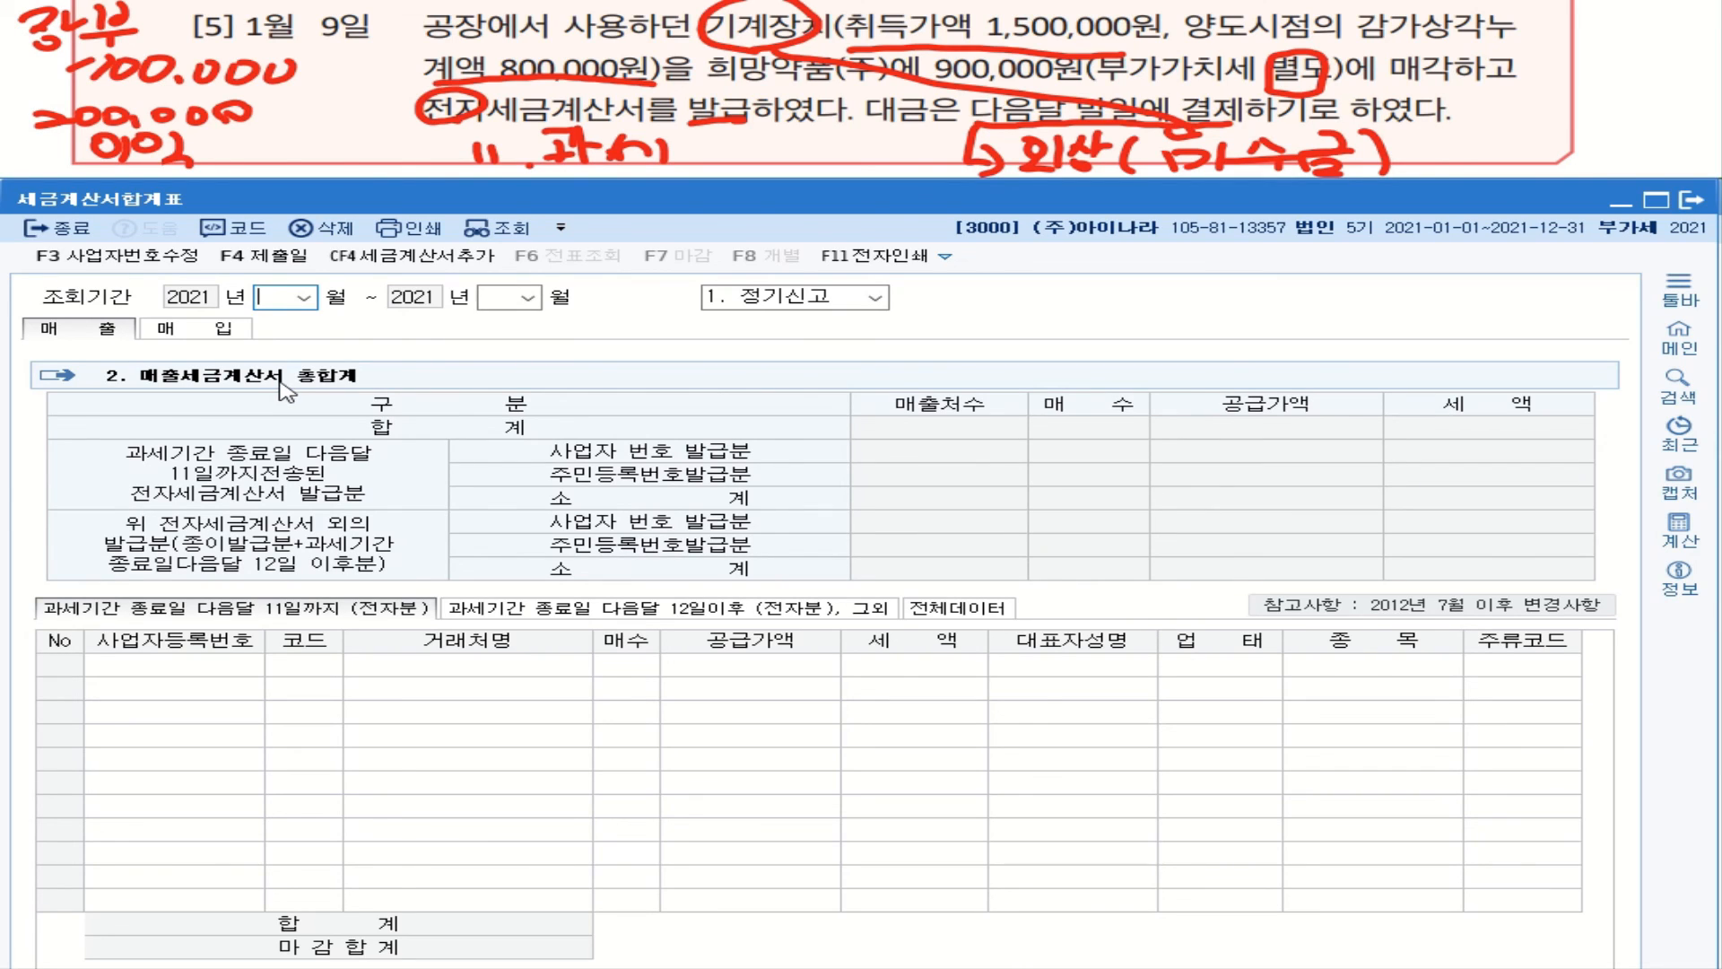
# Step: Load months 01 to 03: 162,800,000 supply and 16,280,000 VAT
pyautogui.click(305, 297)
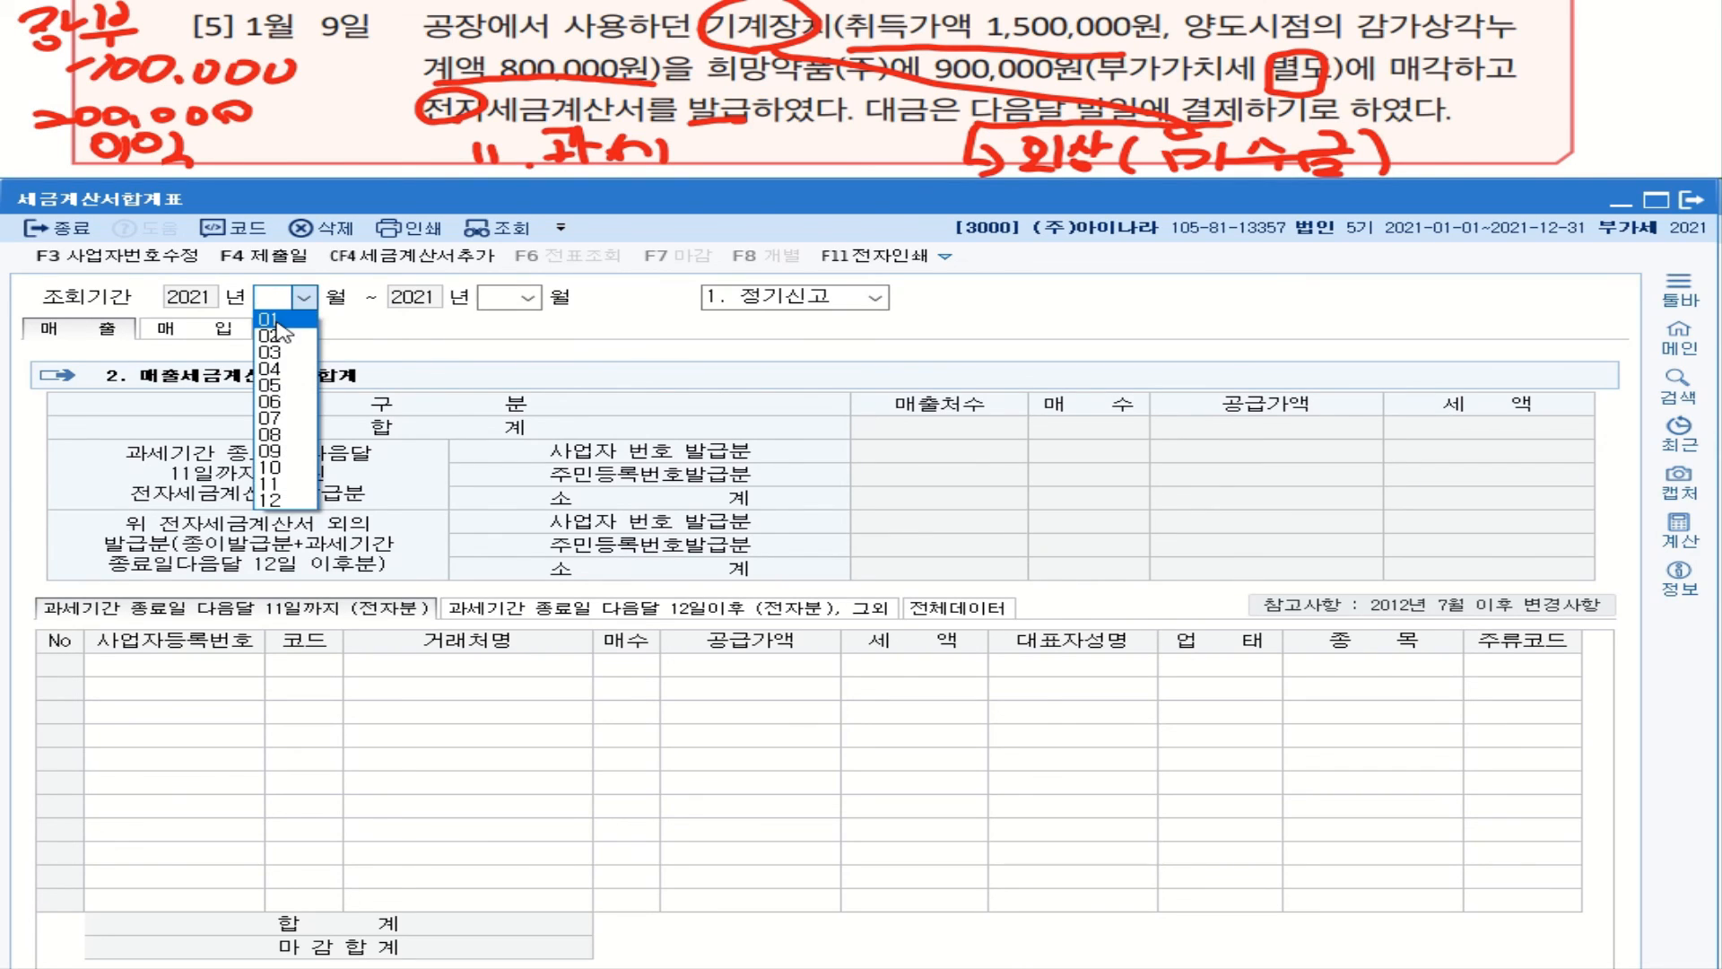
pyautogui.click(271, 317)
pyautogui.click(529, 297)
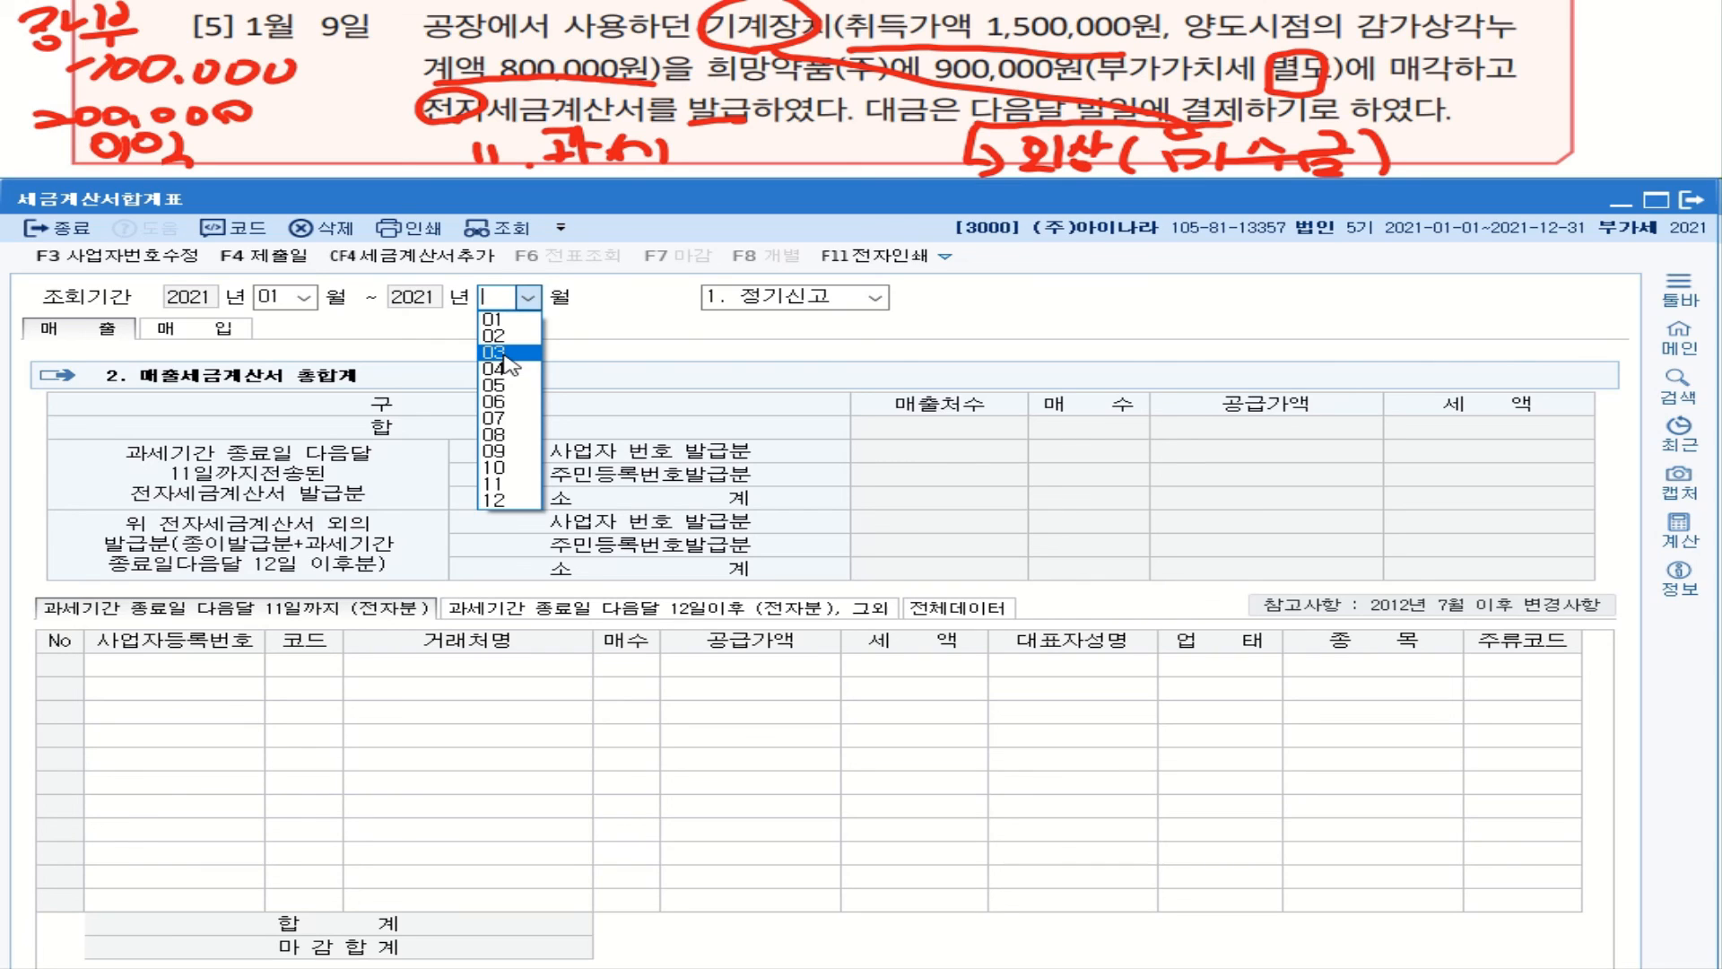
pyautogui.click(505, 354)
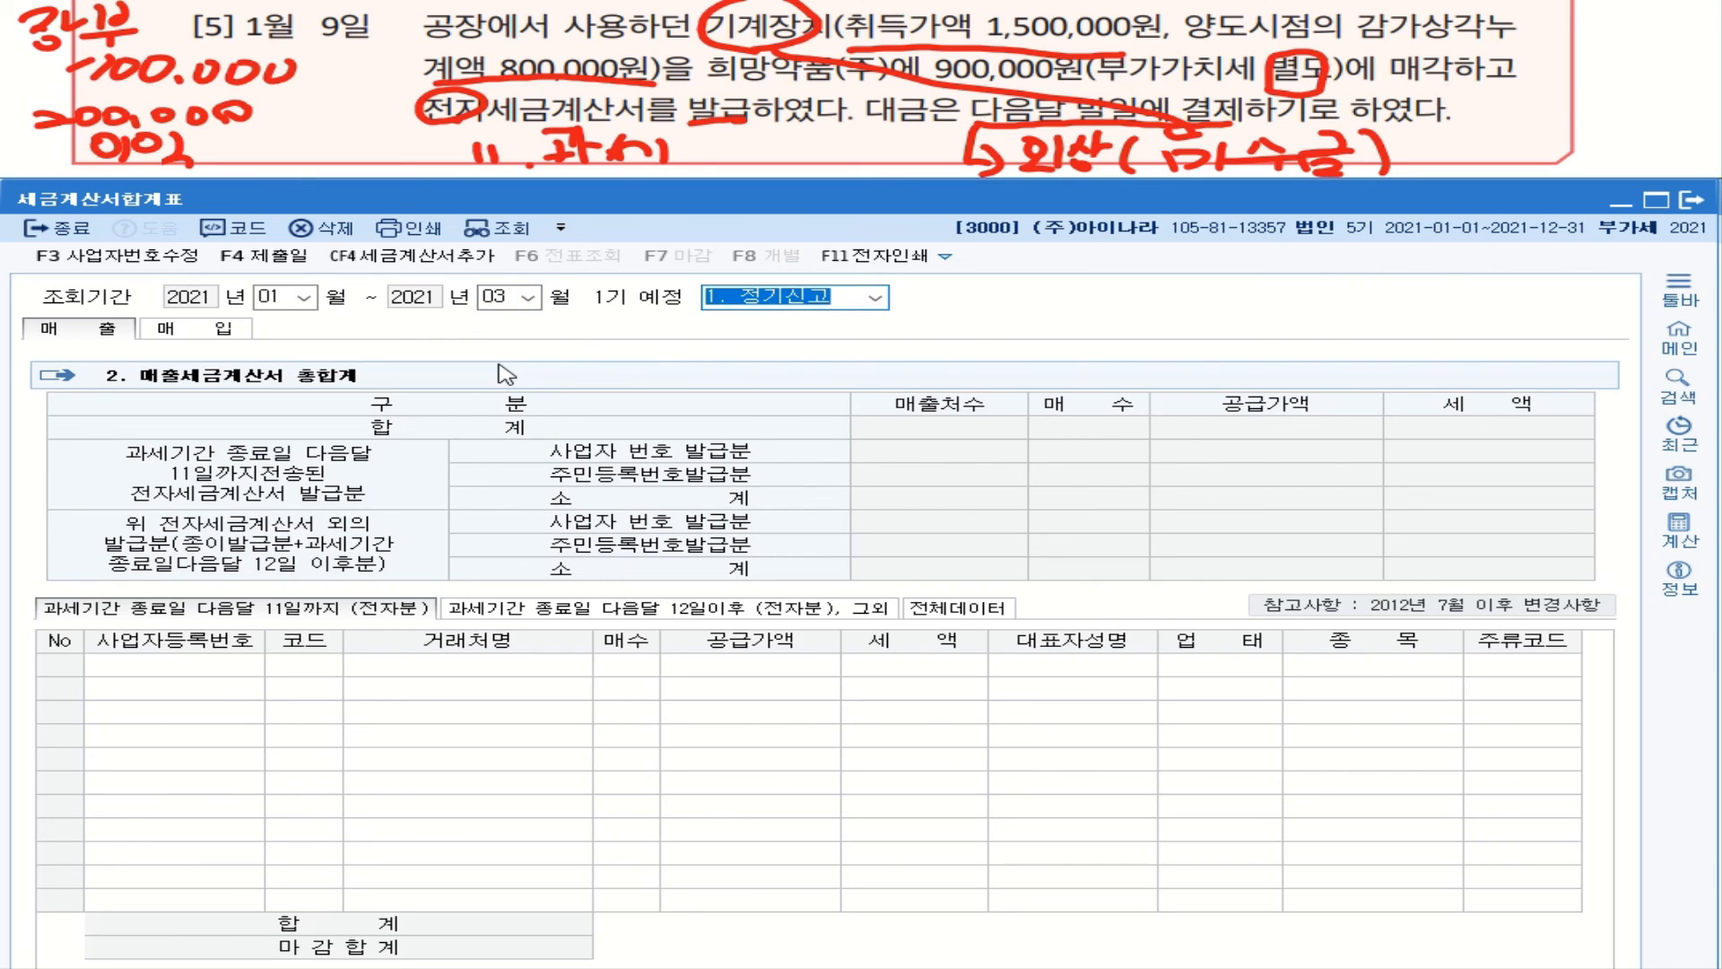
pyautogui.press('Return')
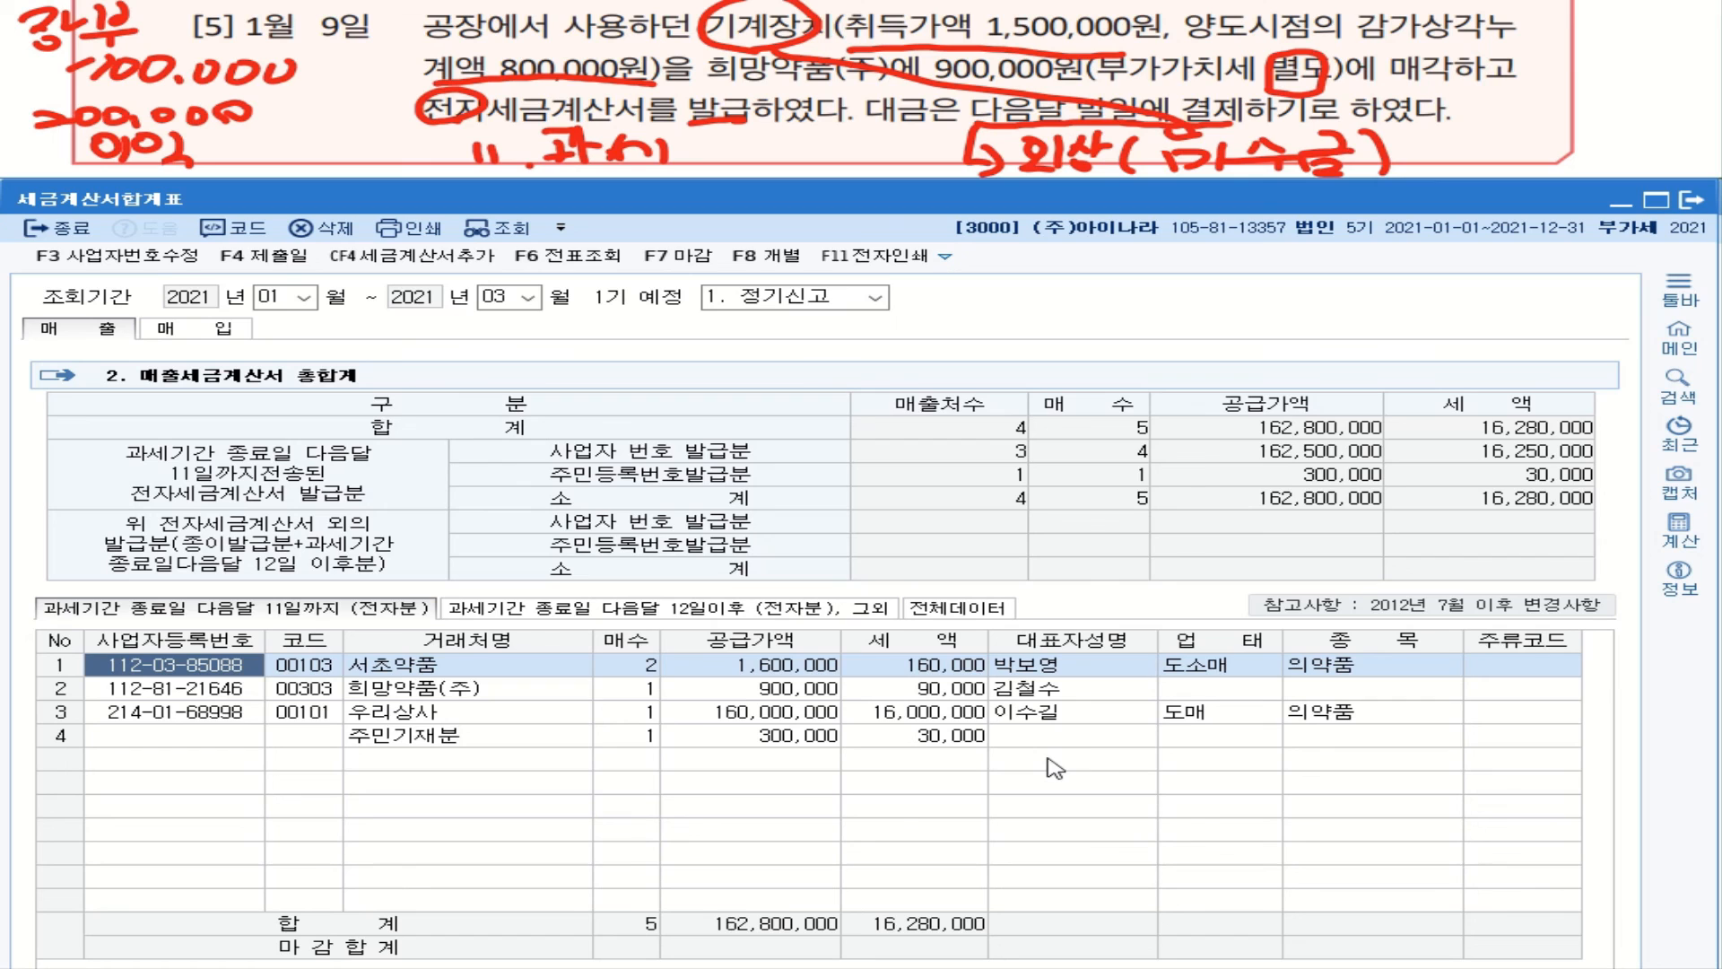
# Step: Open 부가가치세신고서 with the period set to January 1 – March 31
pyautogui.press('Escape')
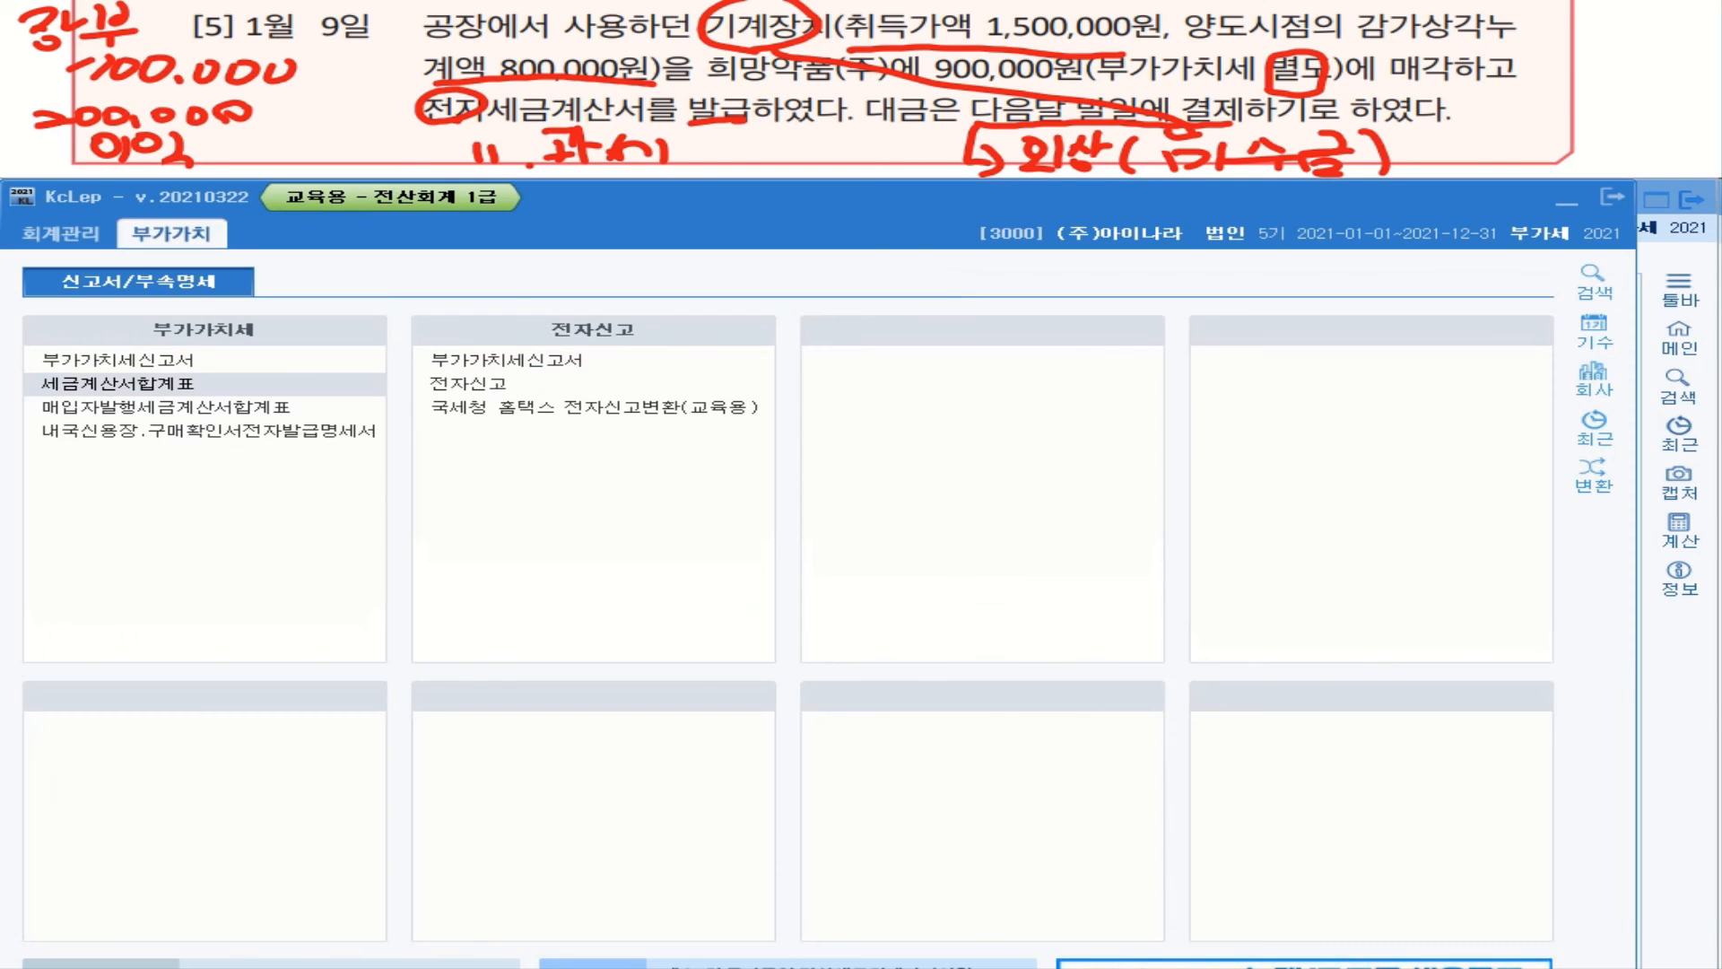
pyautogui.click(123, 368)
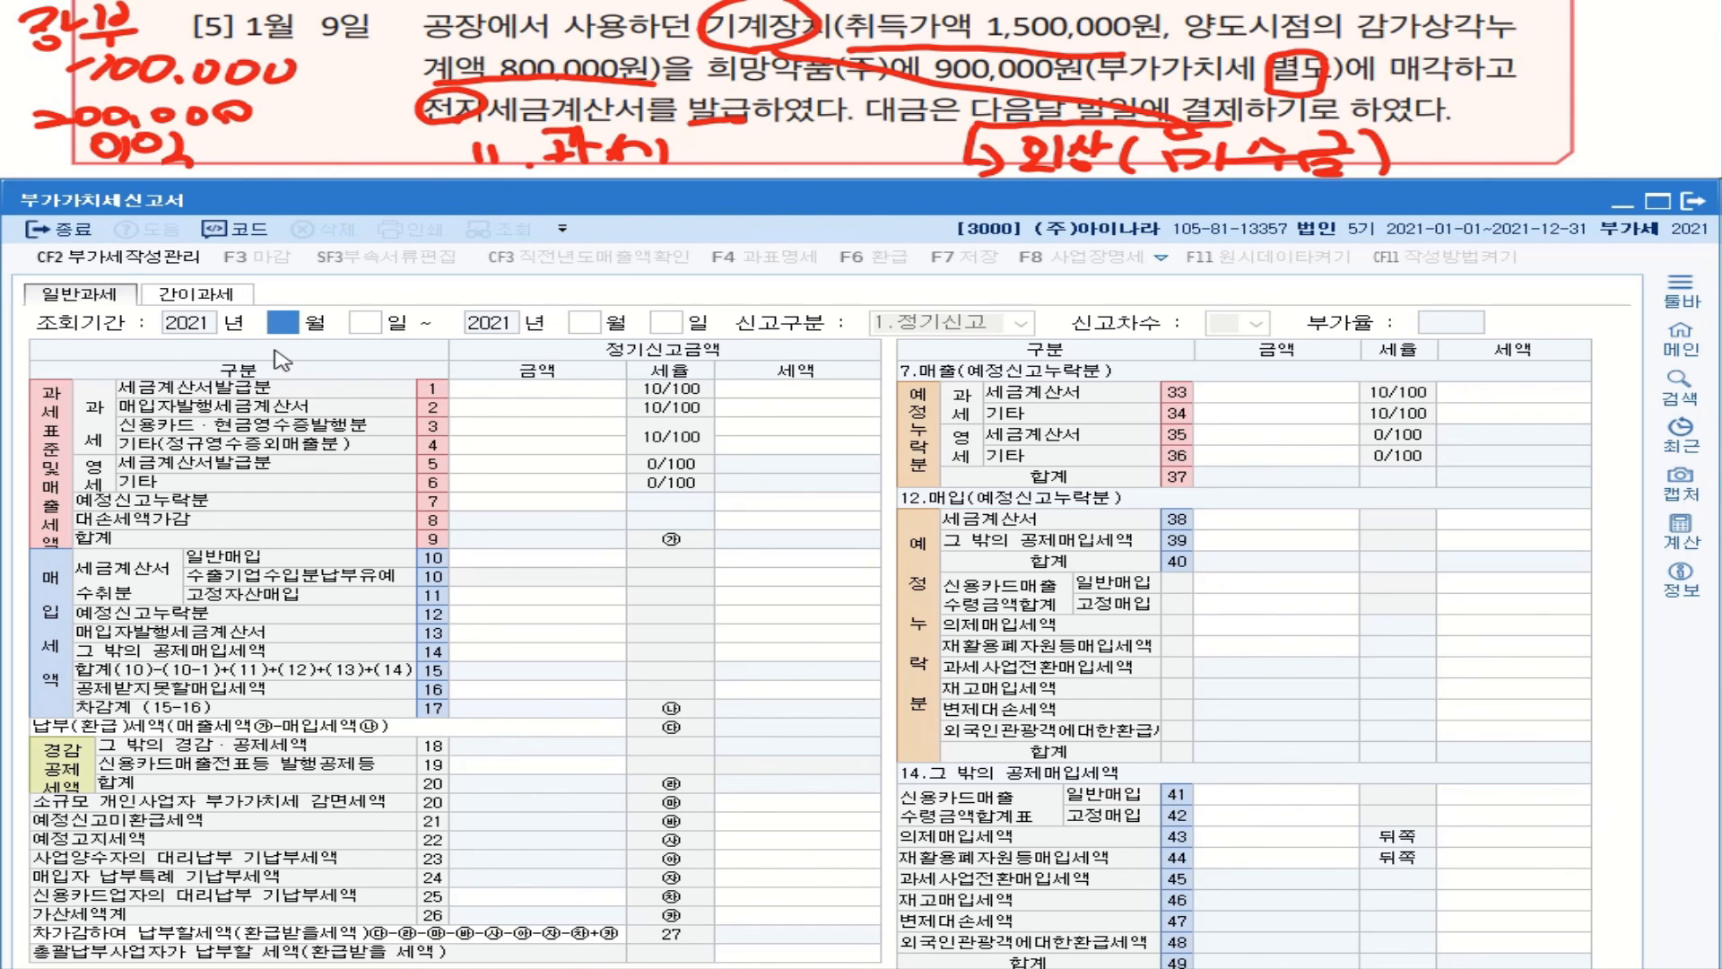
pyautogui.write('1')
pyautogui.press('Return')
pyautogui.press('Return')
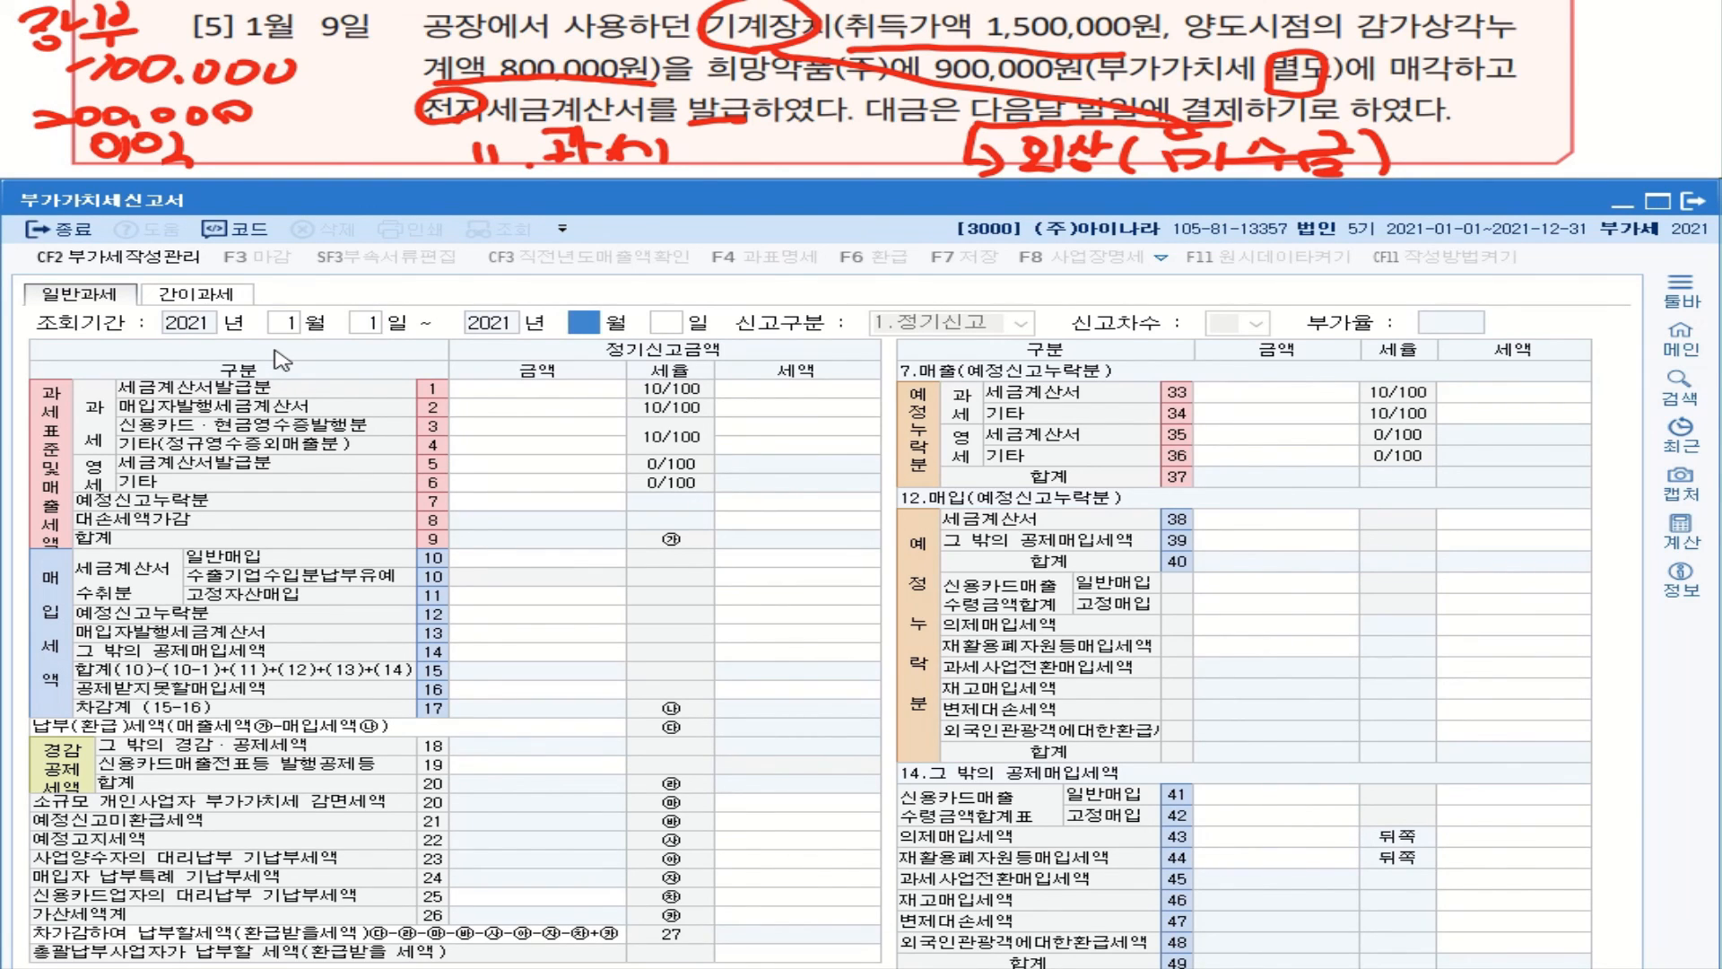
pyautogui.write('3')
pyautogui.press('Return')
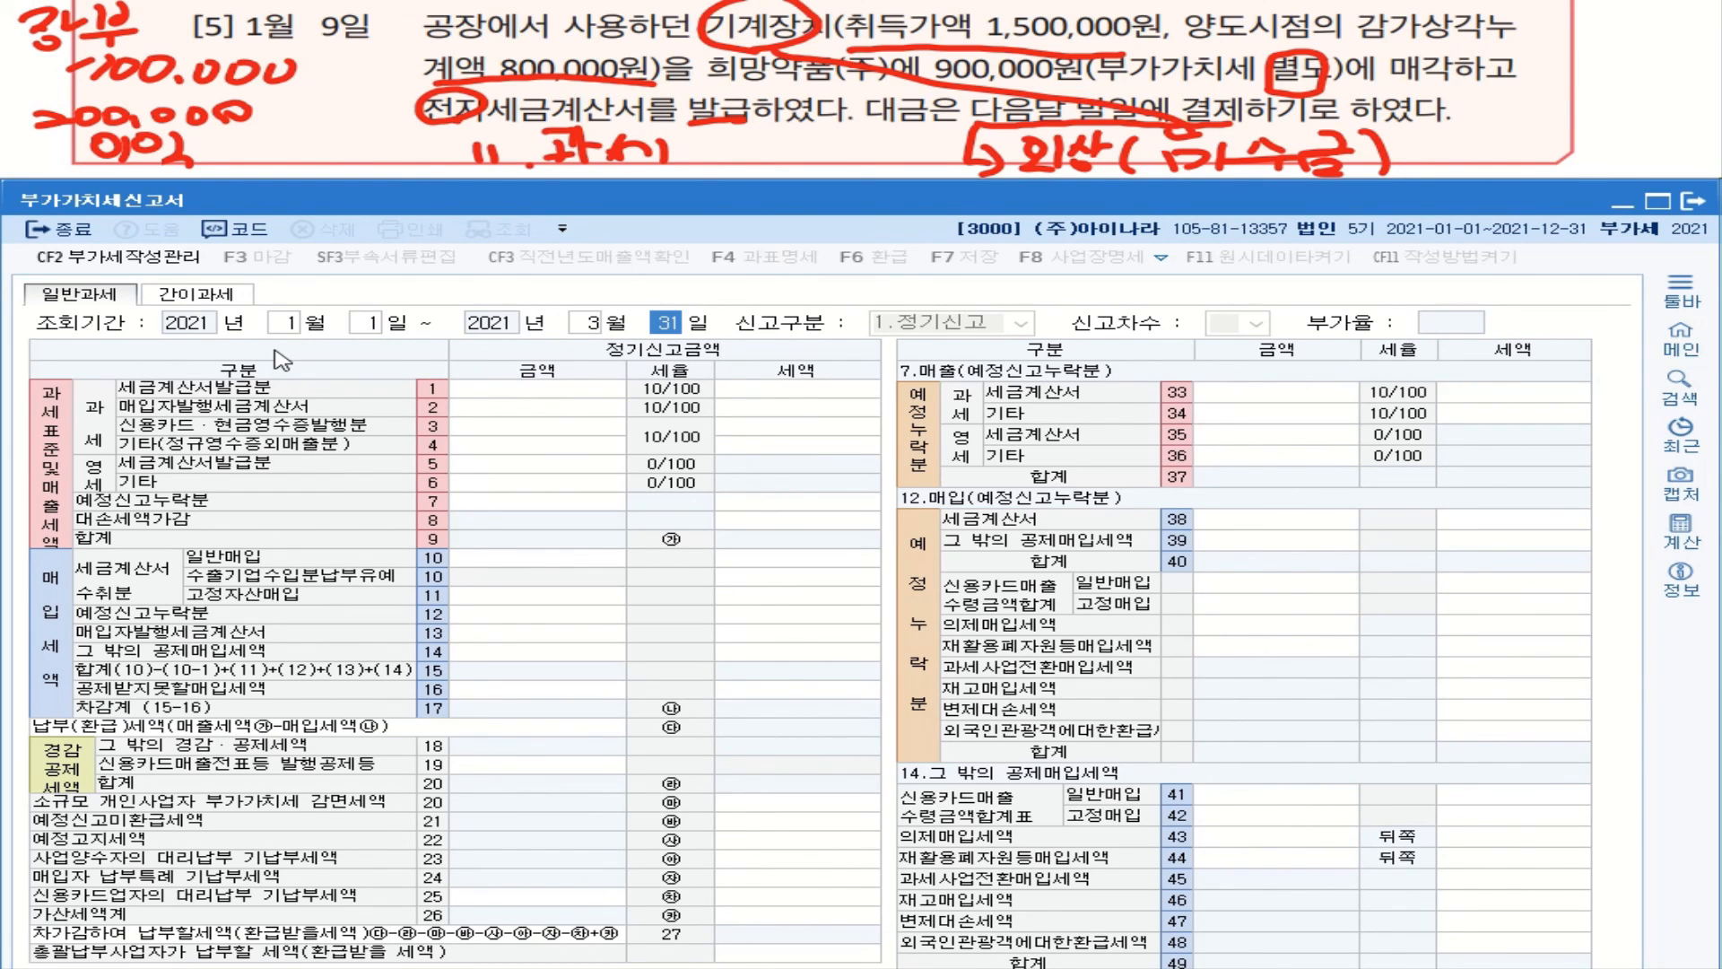
pyautogui.press('Return')
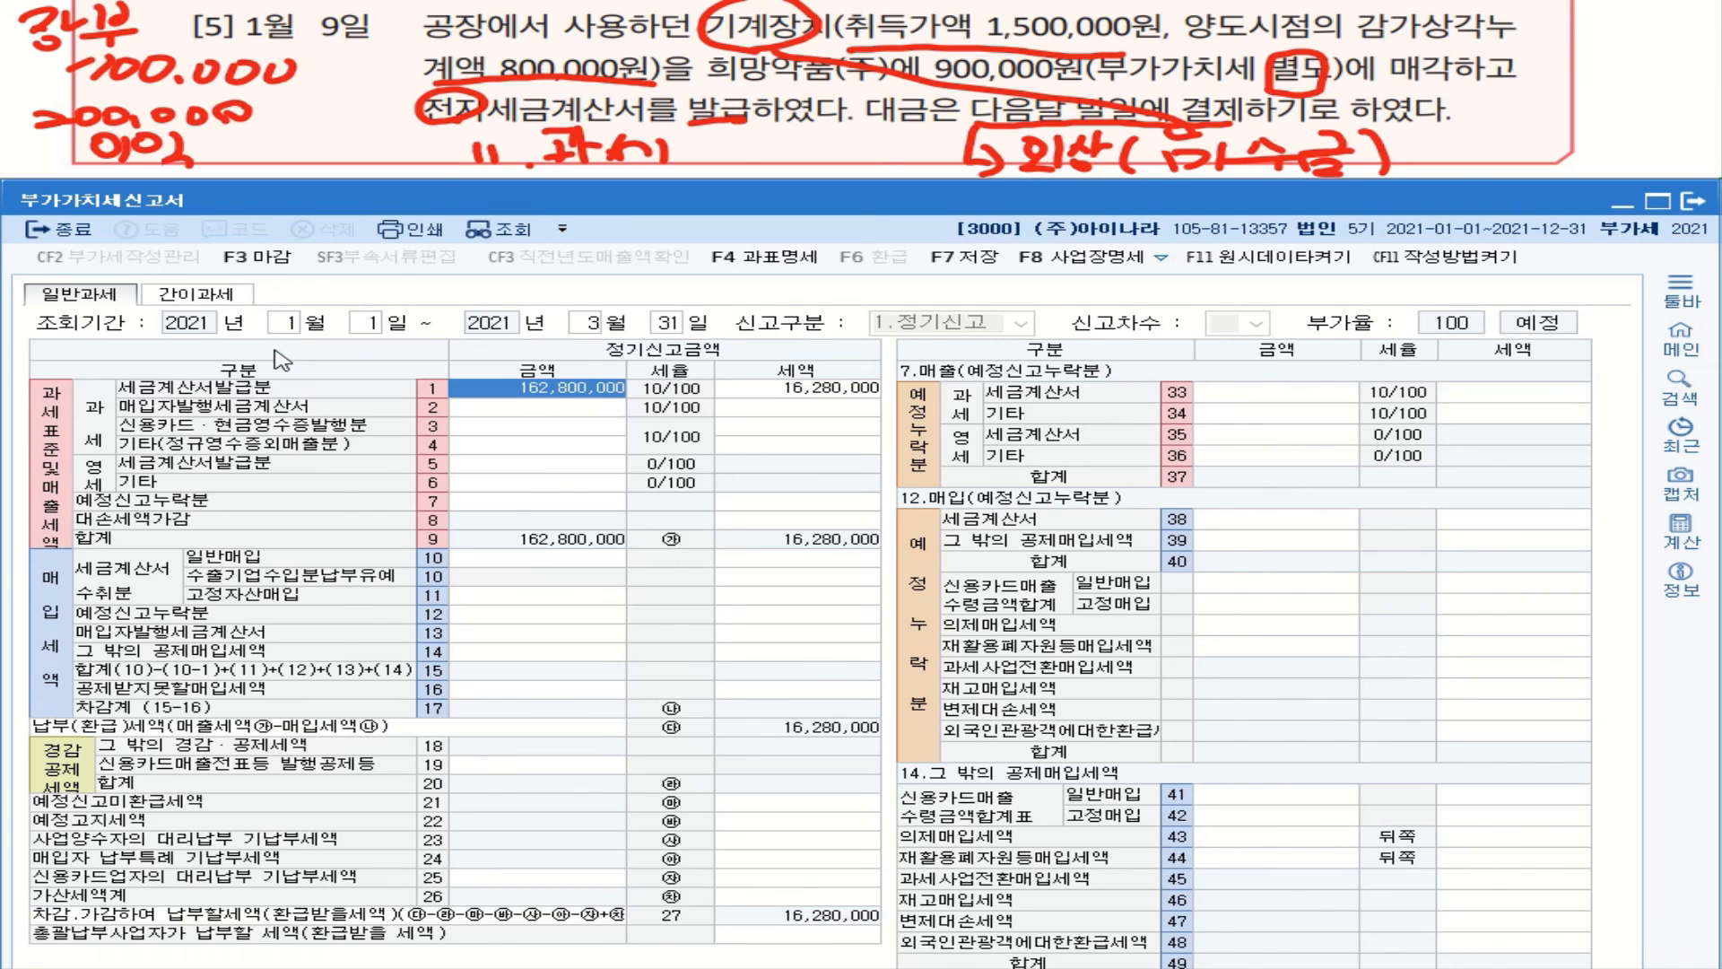